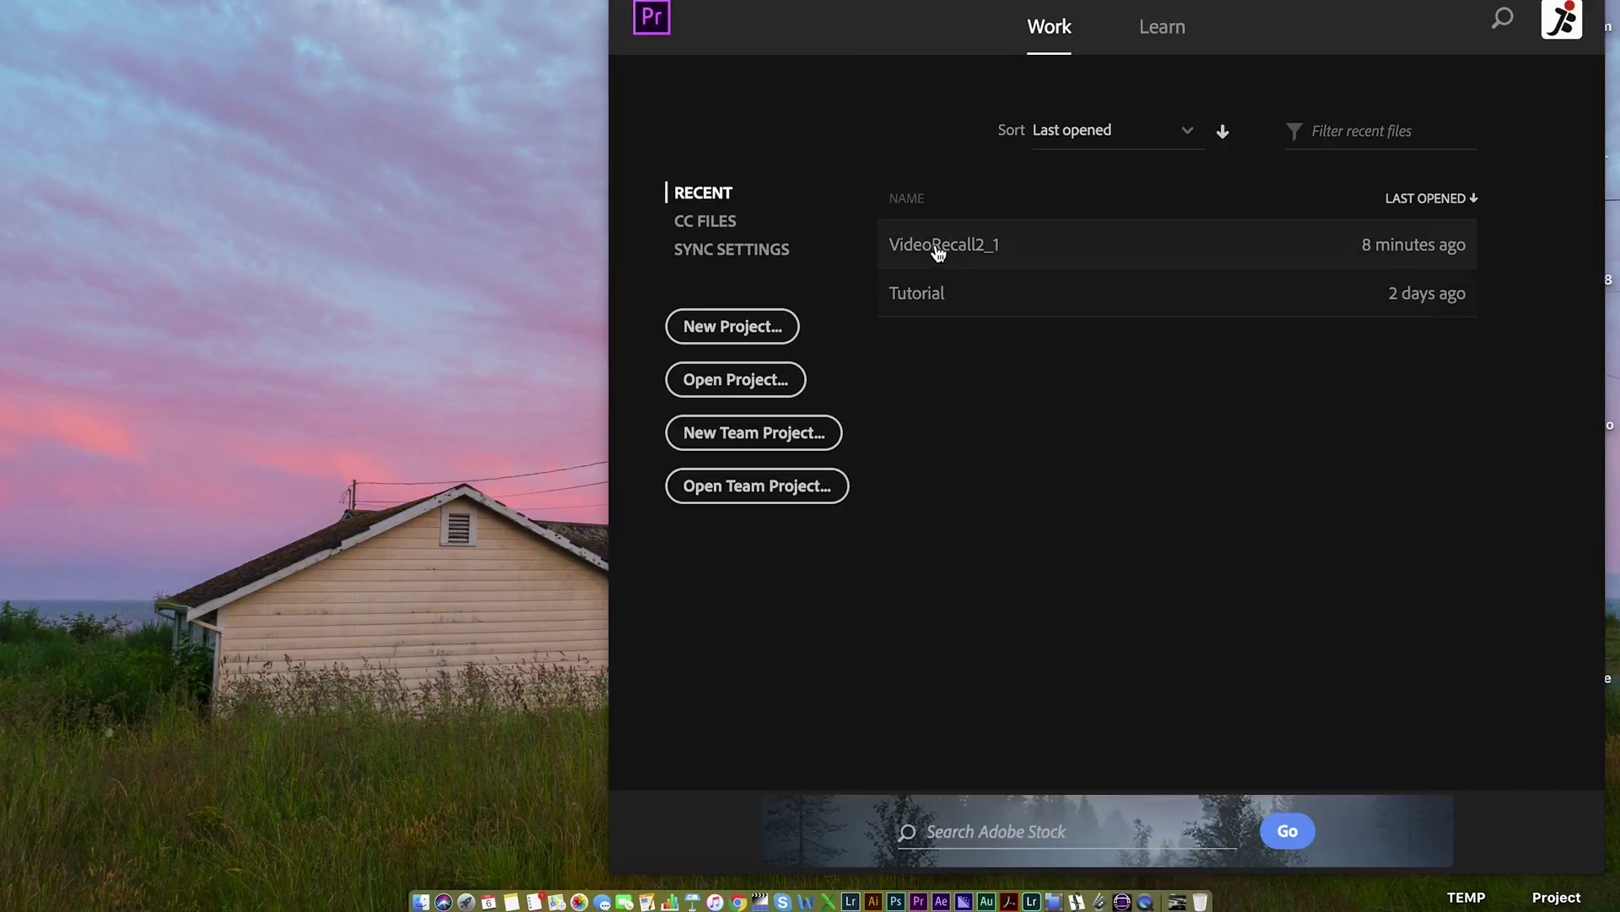
- Open the recent project VideoRecall2_1 and move the VideoRecall_Intro sequence playhead to 00:00:05:21
{"action": "left_click", "coordinate": [936, 245]}
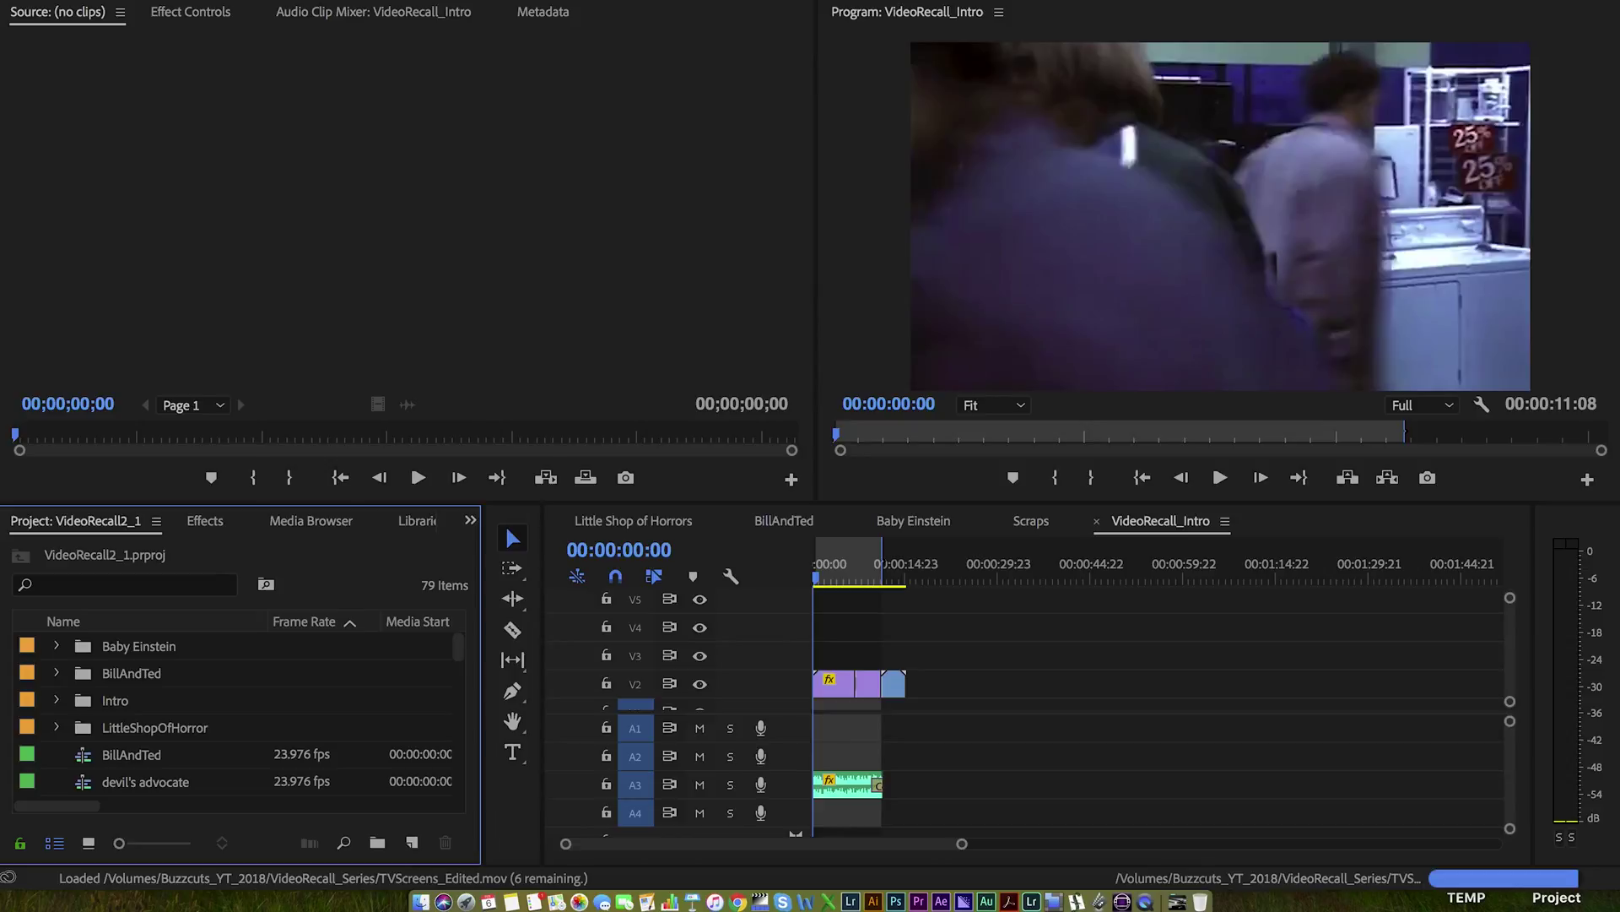
{"action": "left_click", "coordinate": [217, 1]}
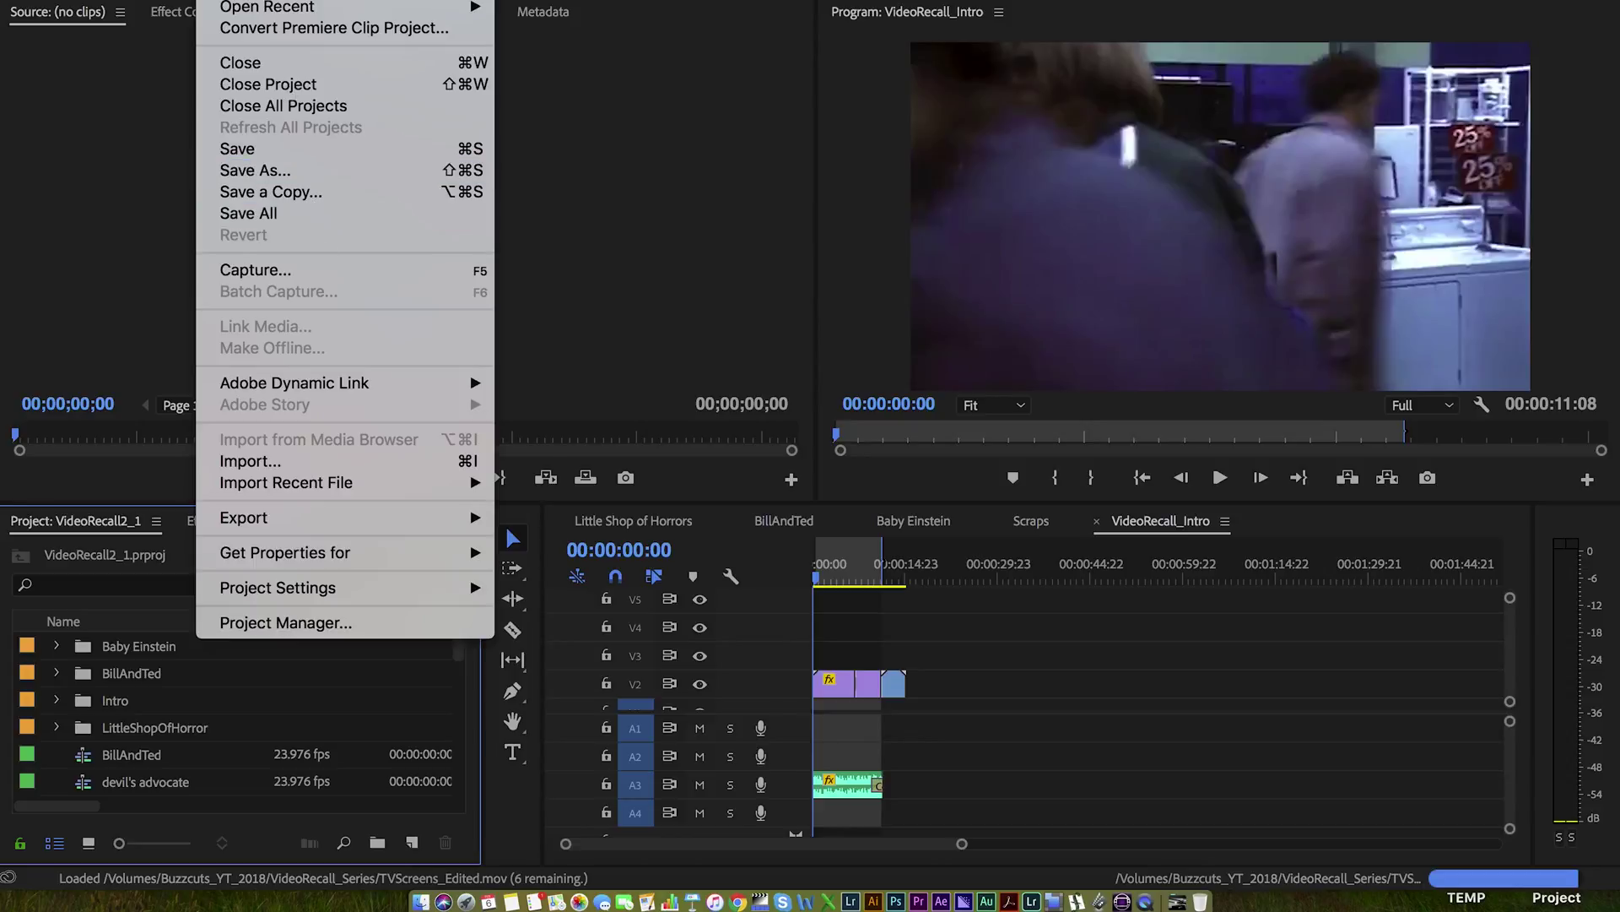
{"action": "mouse_move", "coordinate": [118, 1]}
{"action": "left_click", "coordinate": [217, 1]}
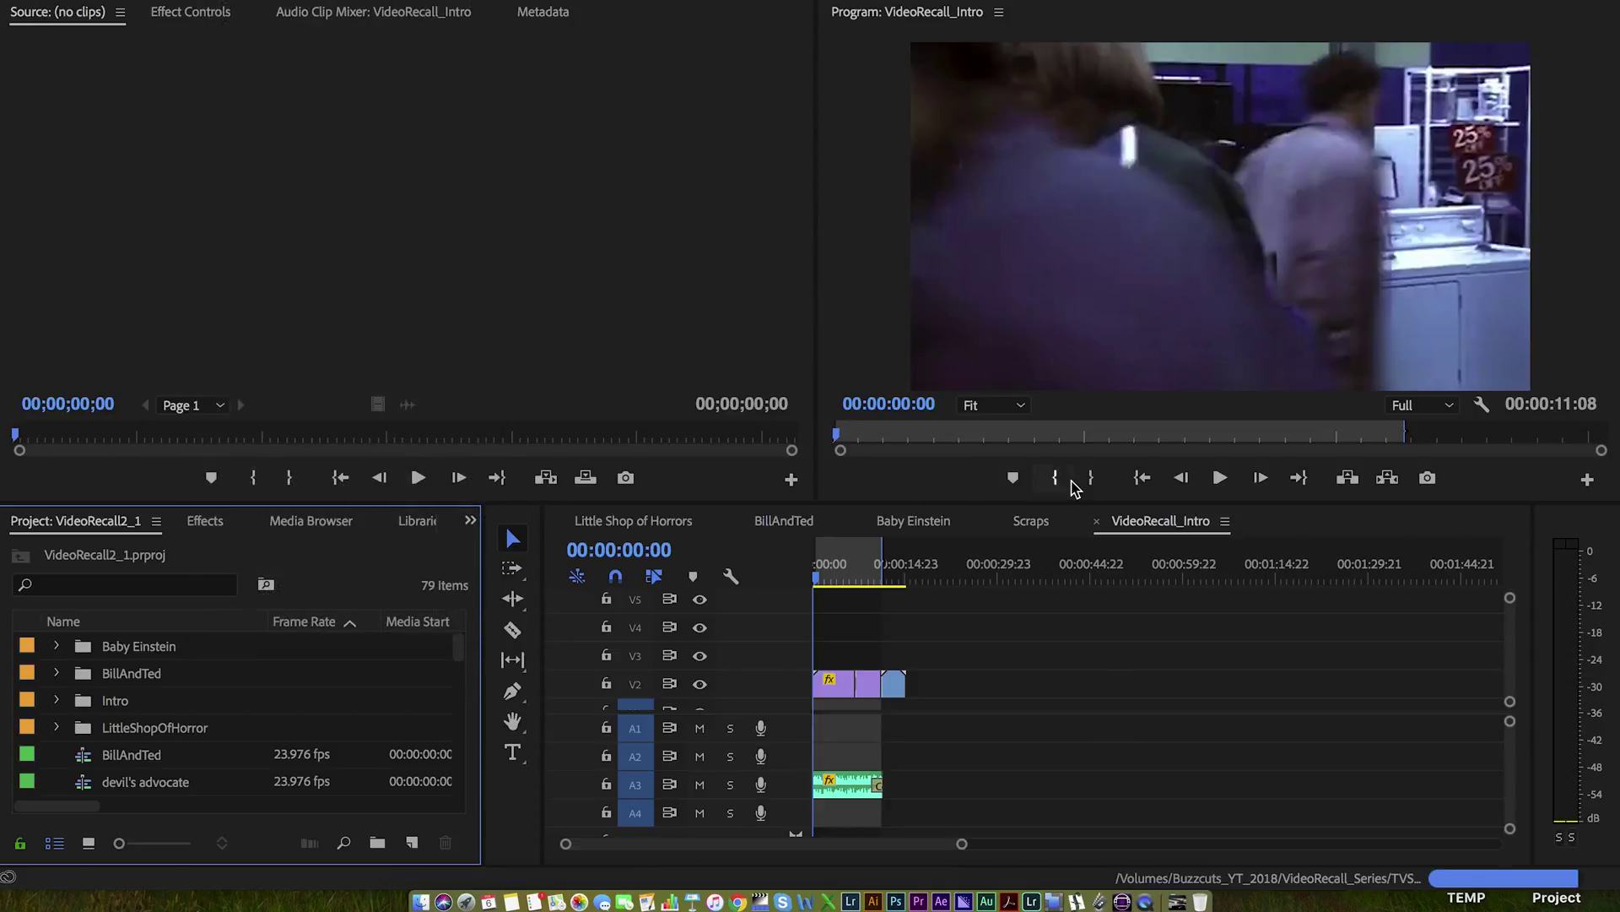
{"action": "mouse_move", "coordinate": [838, 591]}
{"action": "left_mouse_down"}
{"action": "mouse_move", "coordinate": [878, 586]}
{"action": "mouse_move", "coordinate": [849, 583]}
{"action": "left_mouse_up"}
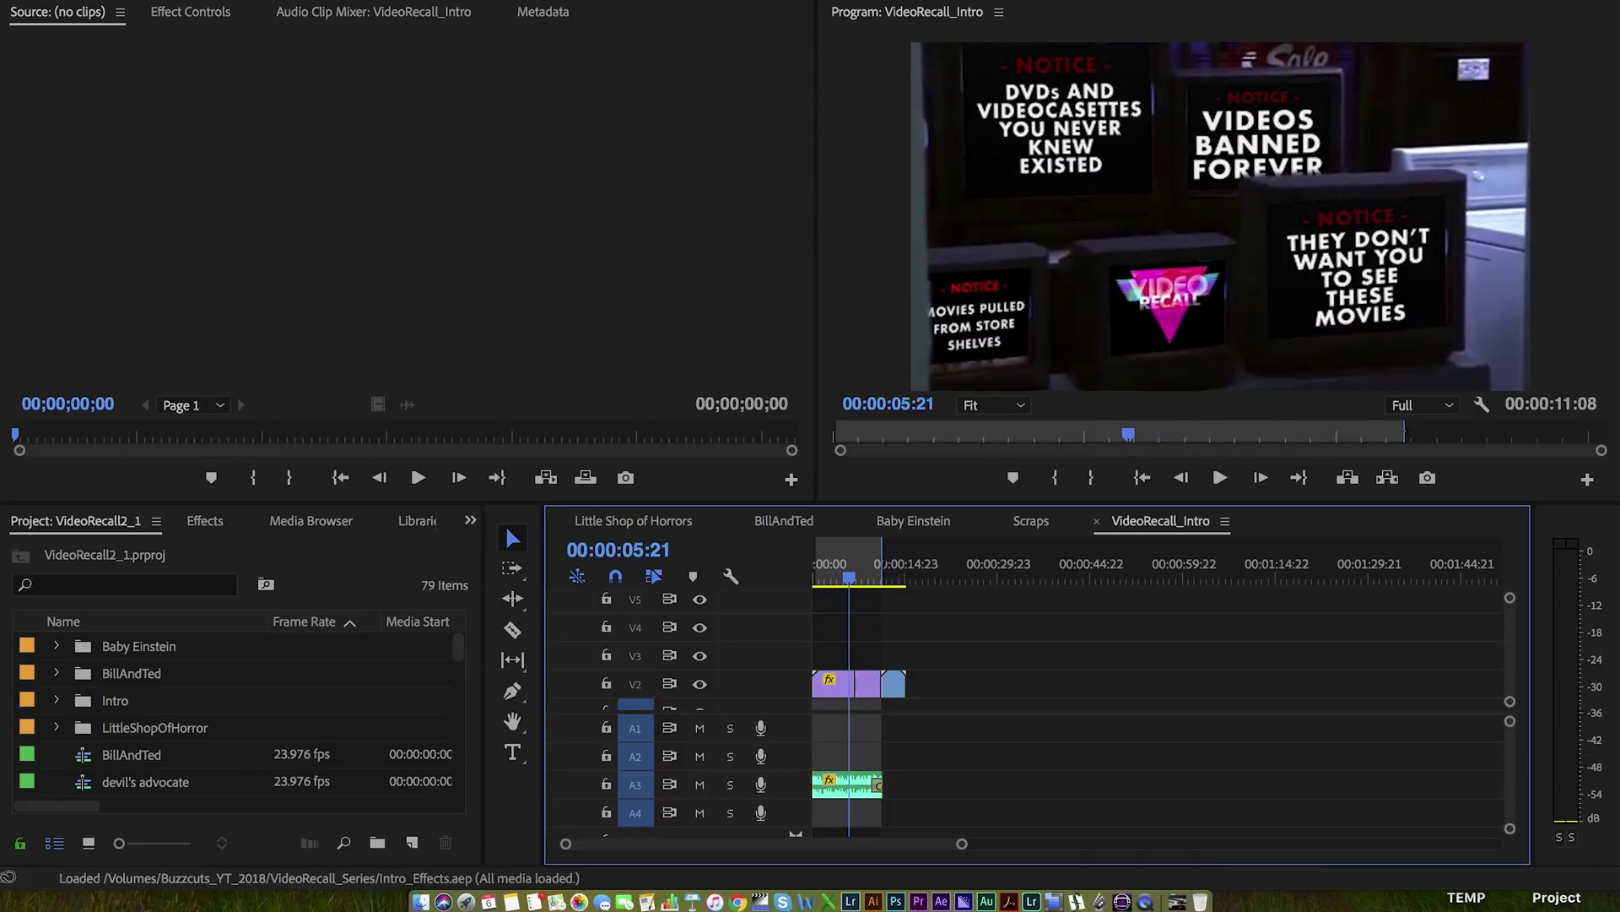
- Open the media export settings for the VideoRecall_Intro sequence on the video options, with the preview at 00:00:02:19
{"action": "left_click", "coordinate": [218, 13]}
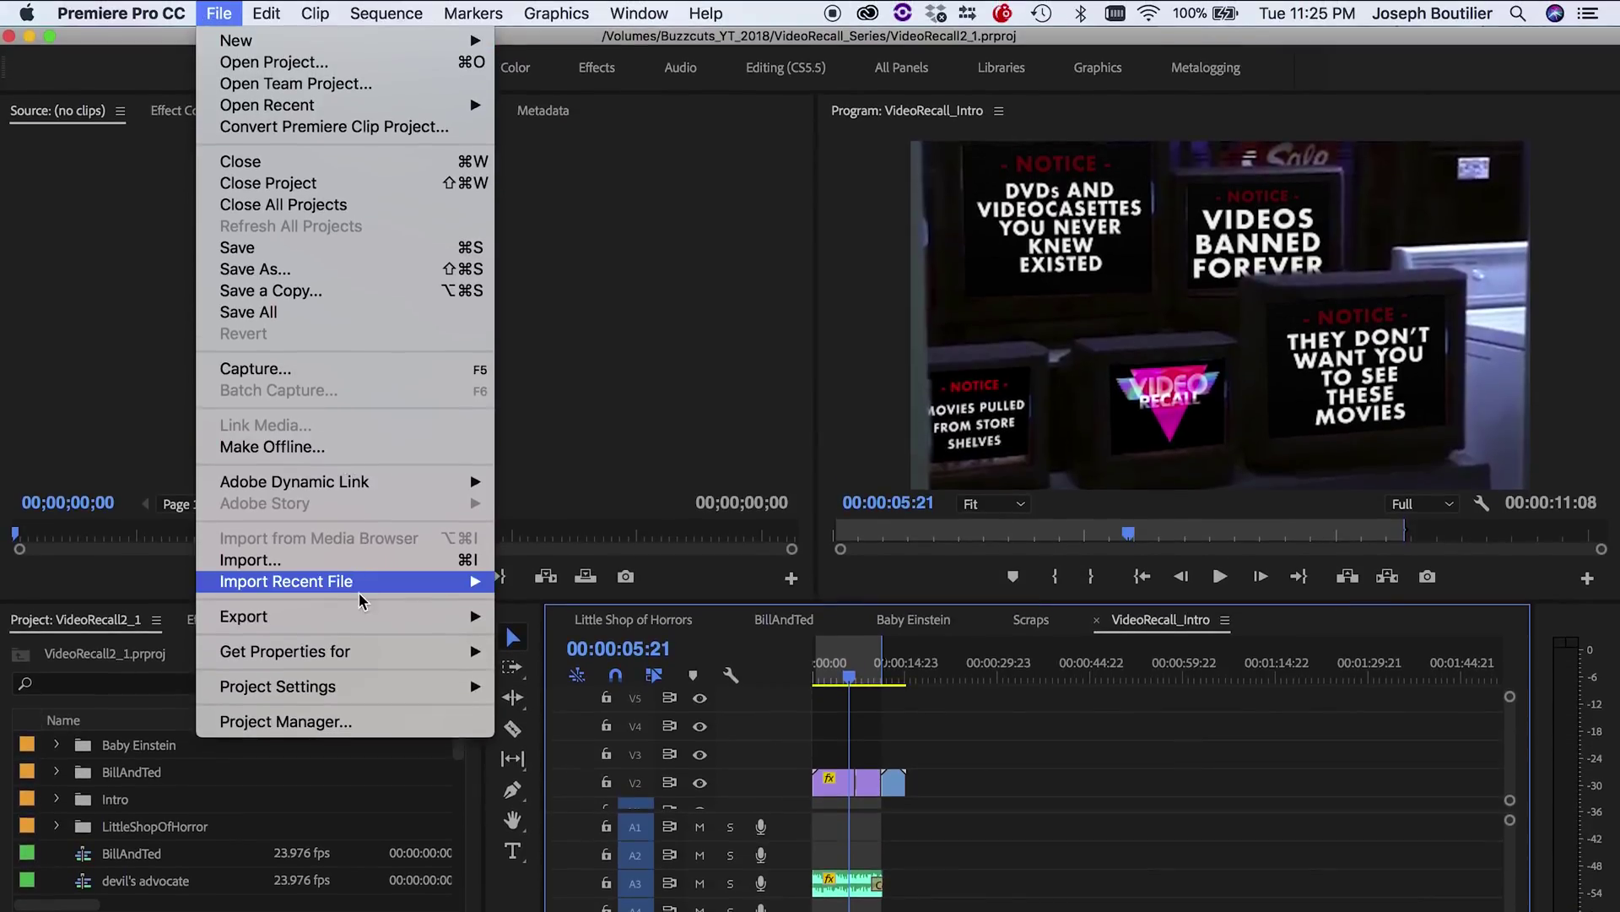
{"action": "mouse_move", "coordinate": [364, 620]}
{"action": "left_click", "coordinate": [563, 620]}
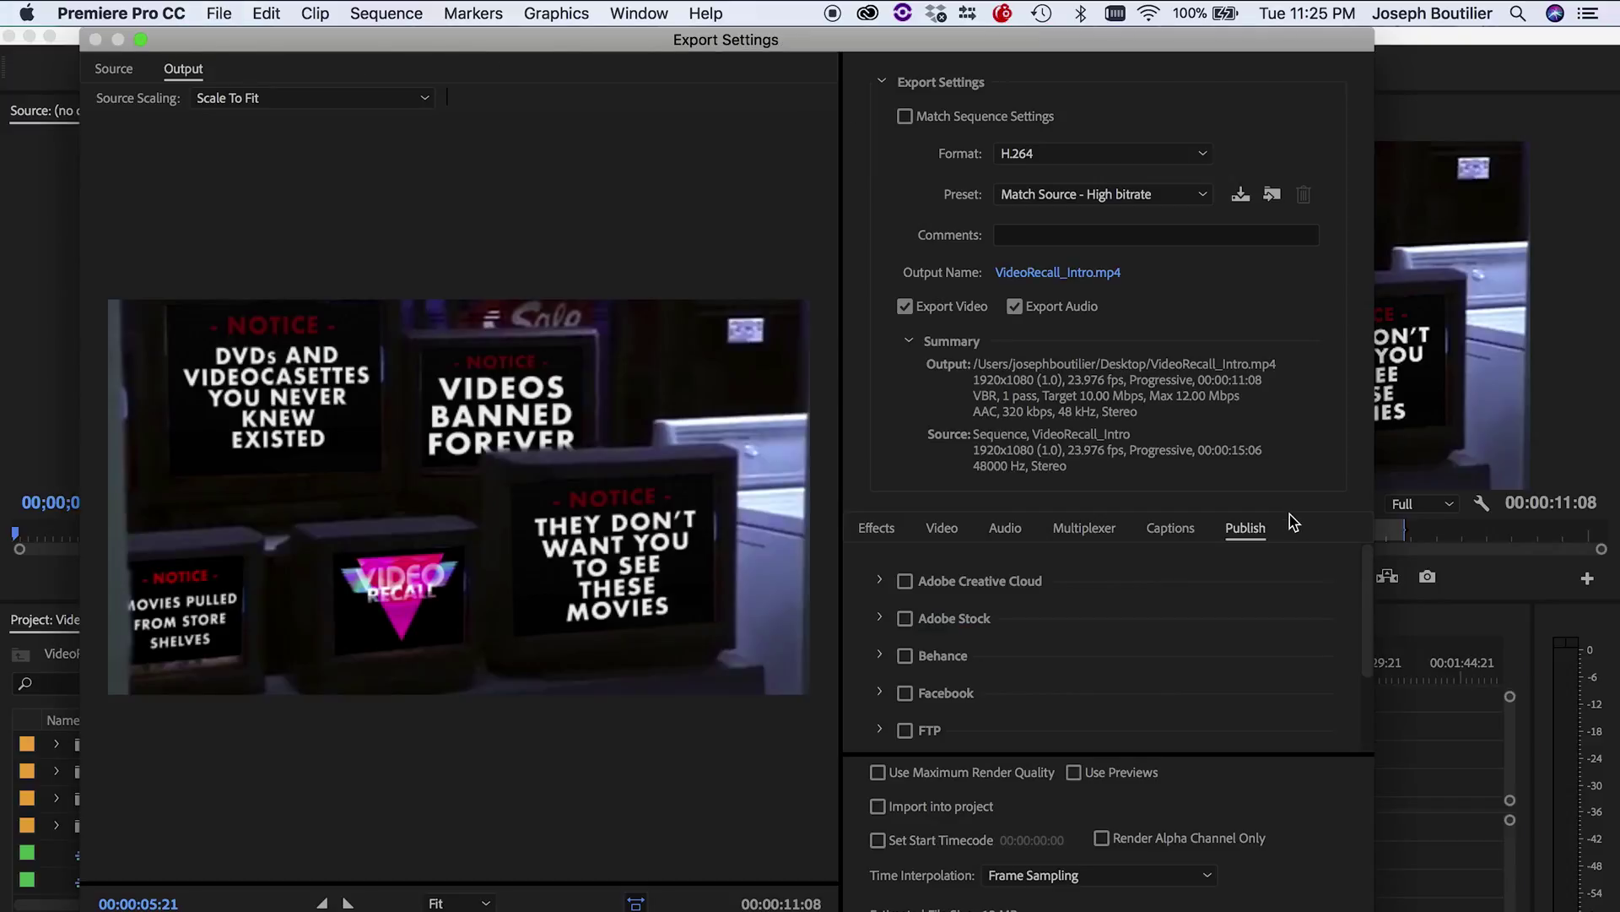
{"action": "left_click", "coordinate": [942, 528]}
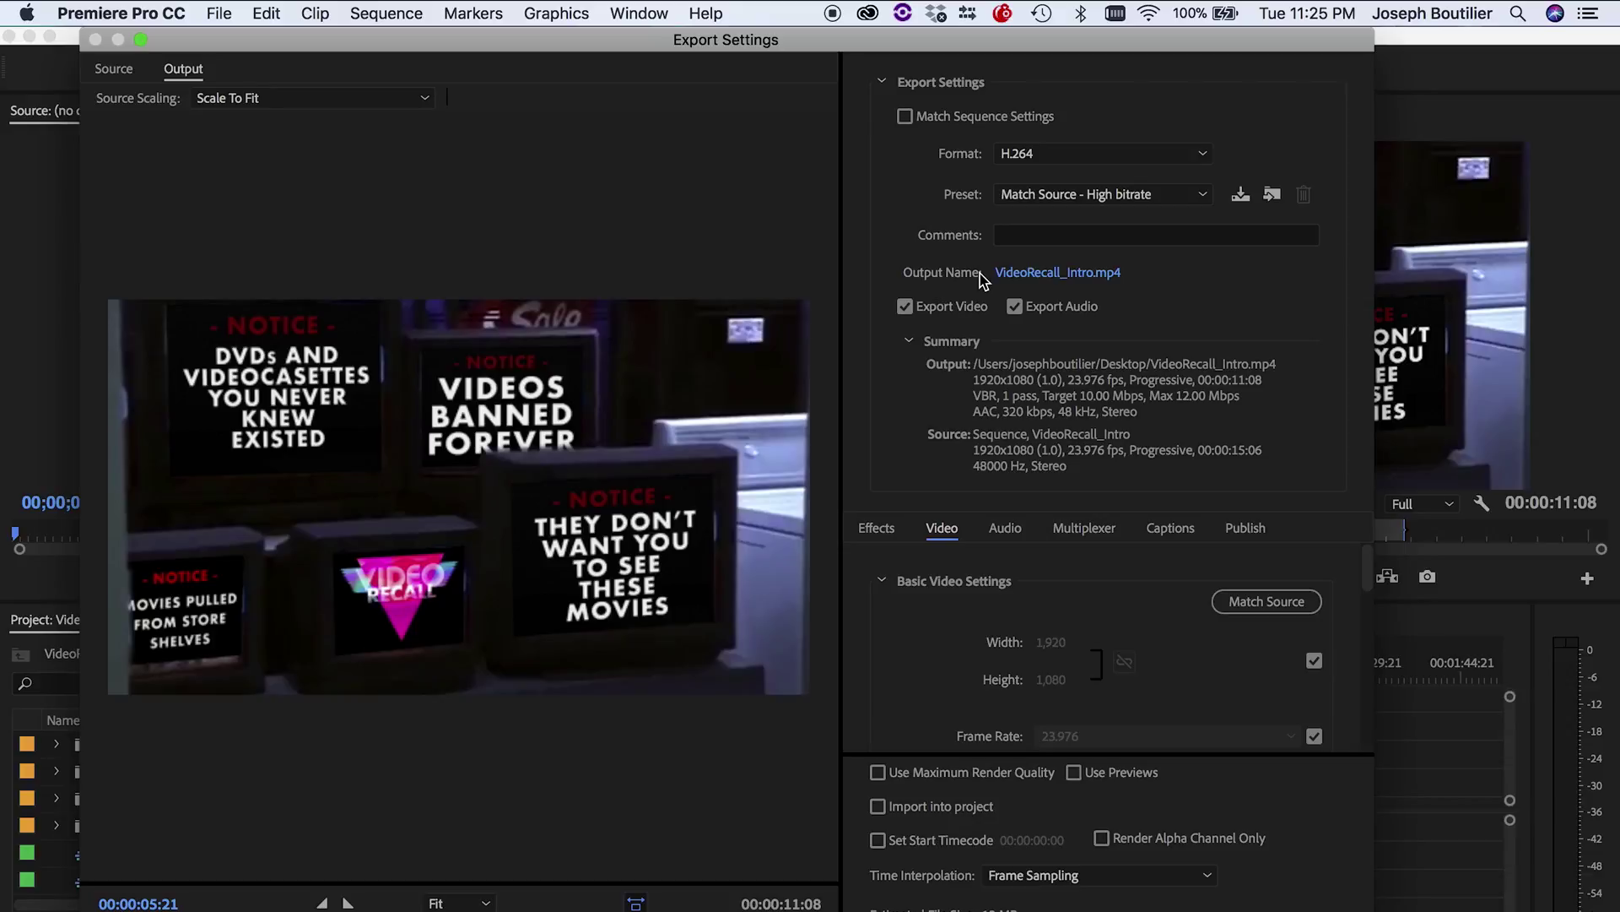
{"action": "left_click_drag", "start_coordinate": [376, 910], "coordinate": [232, 911]}
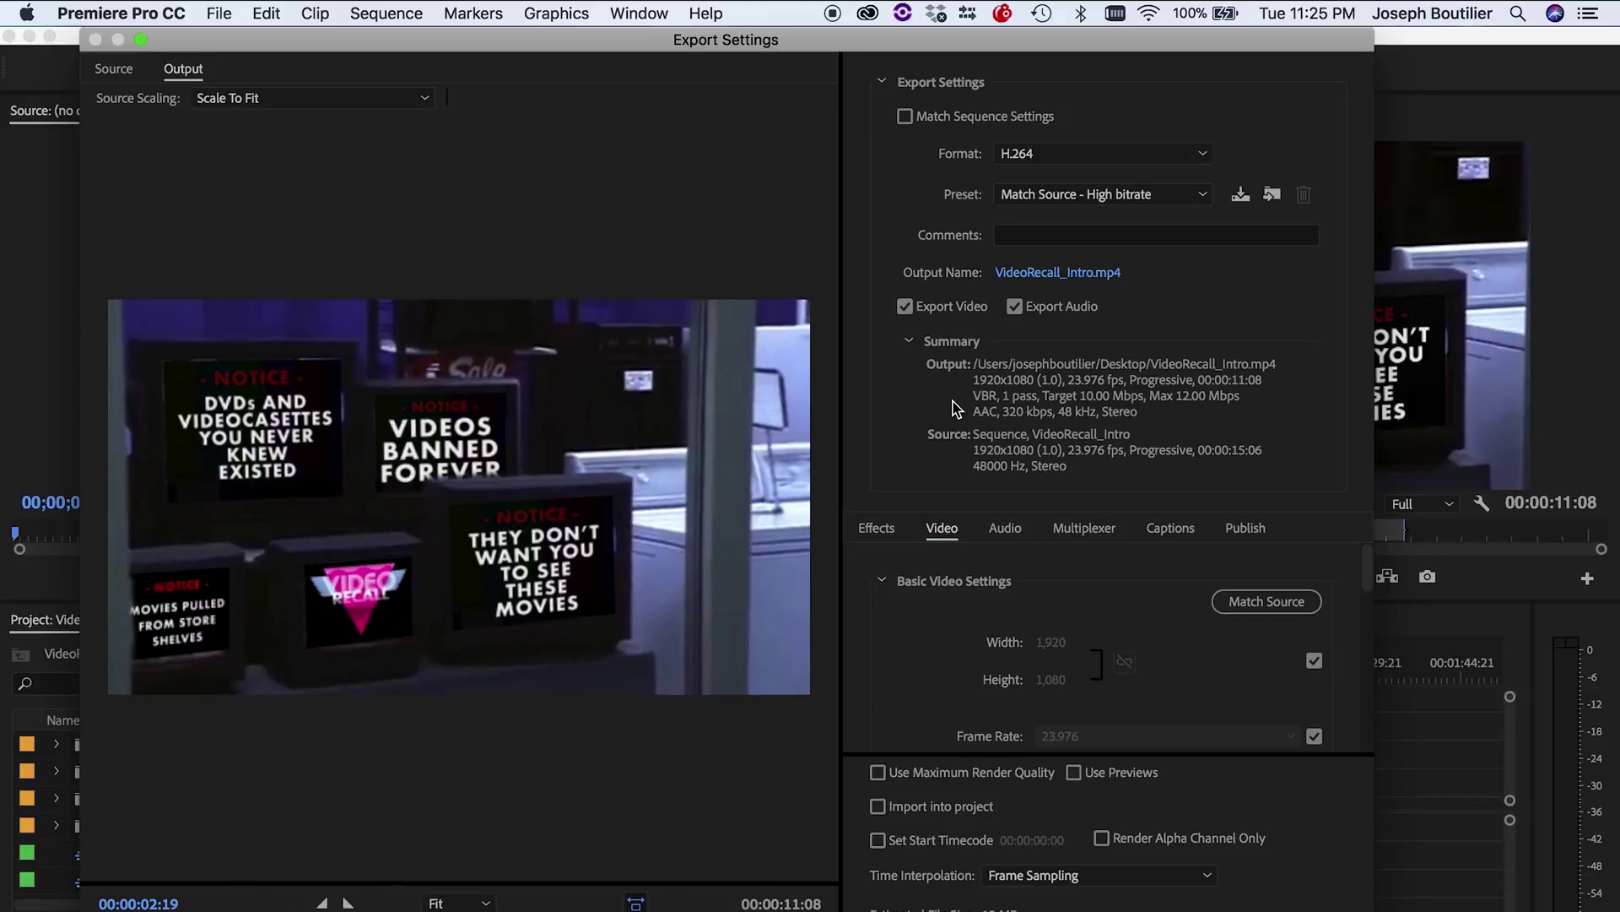
- Set the export format to QuickTime with the 422HQ preset
{"action": "left_click", "coordinate": [1075, 157]}
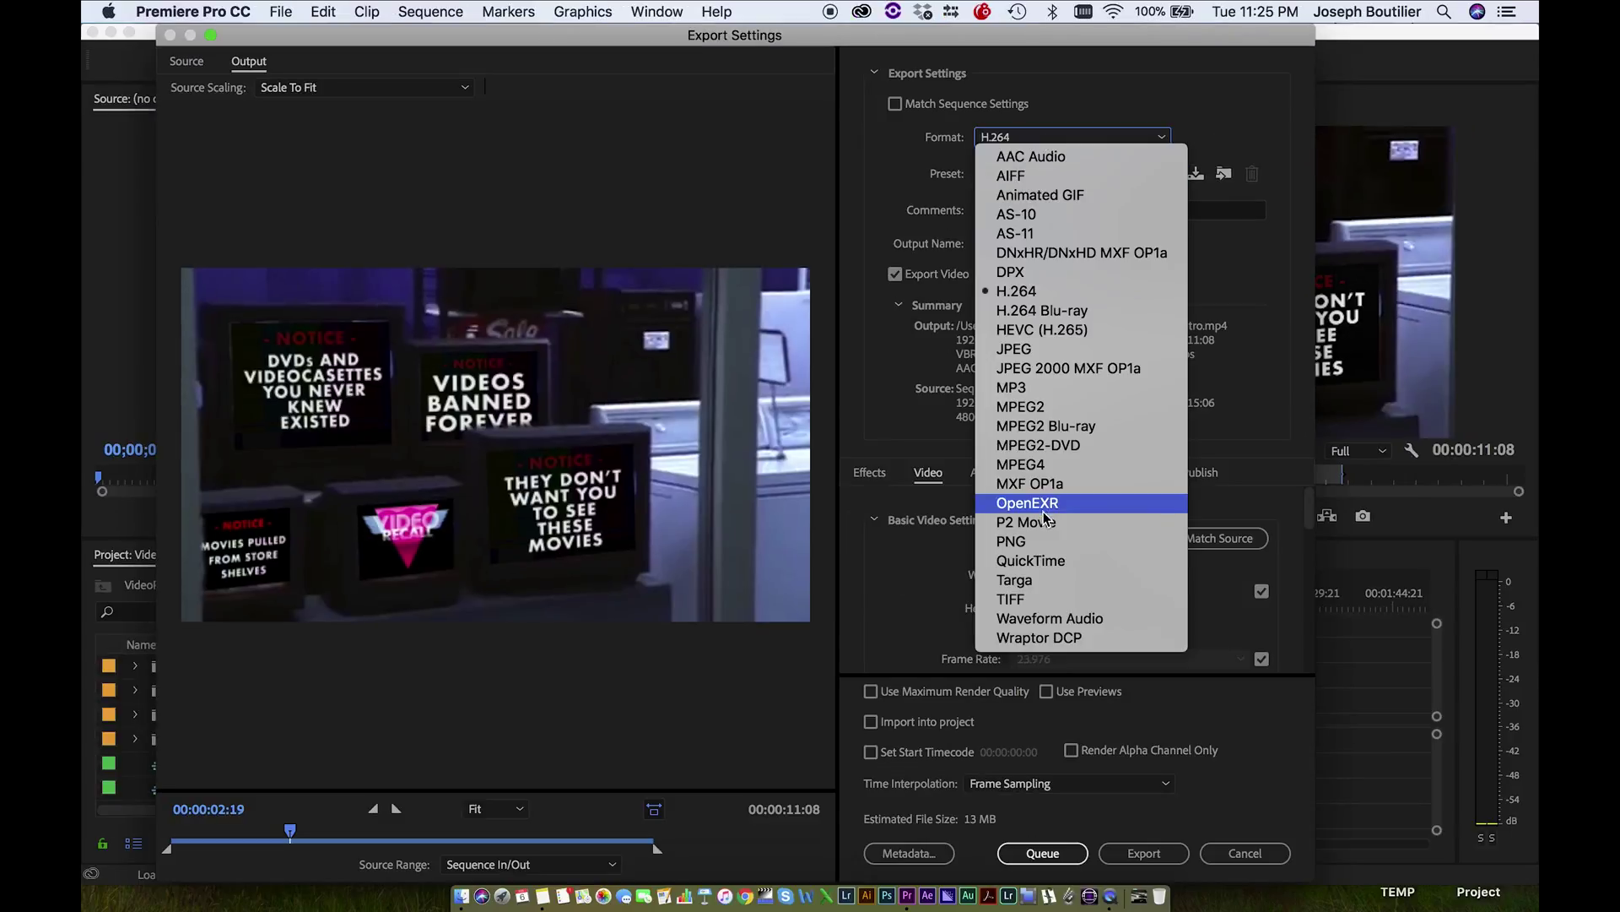
{"action": "left_click", "coordinate": [1070, 564]}
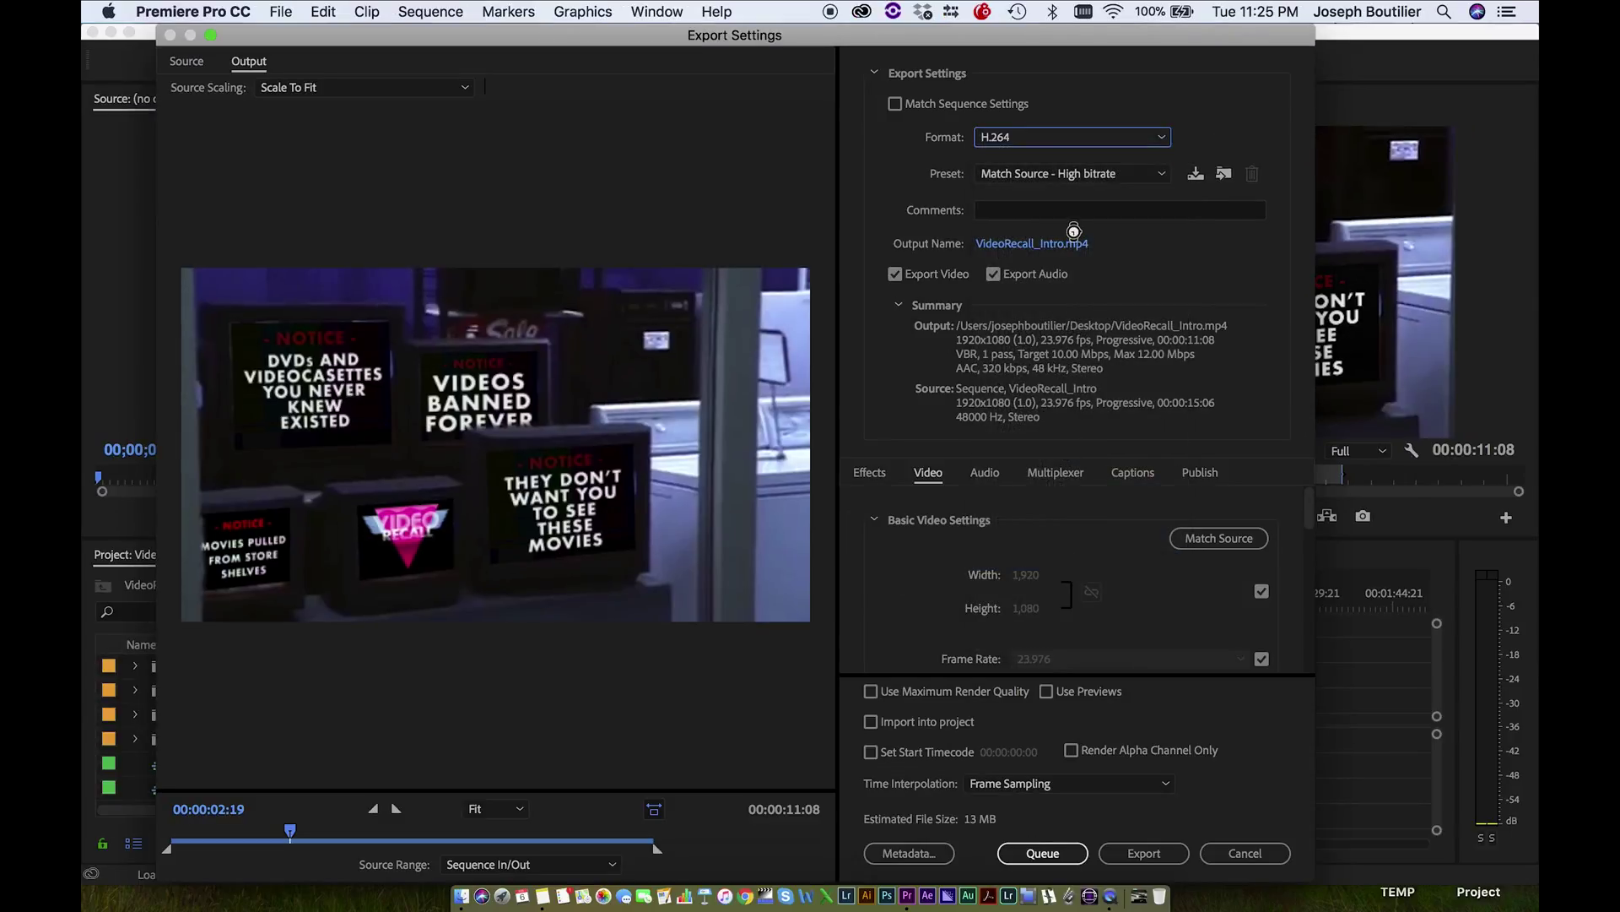
{"action": "left_click", "coordinate": [1024, 174]}
{"action": "left_click", "coordinate": [1086, 200]}
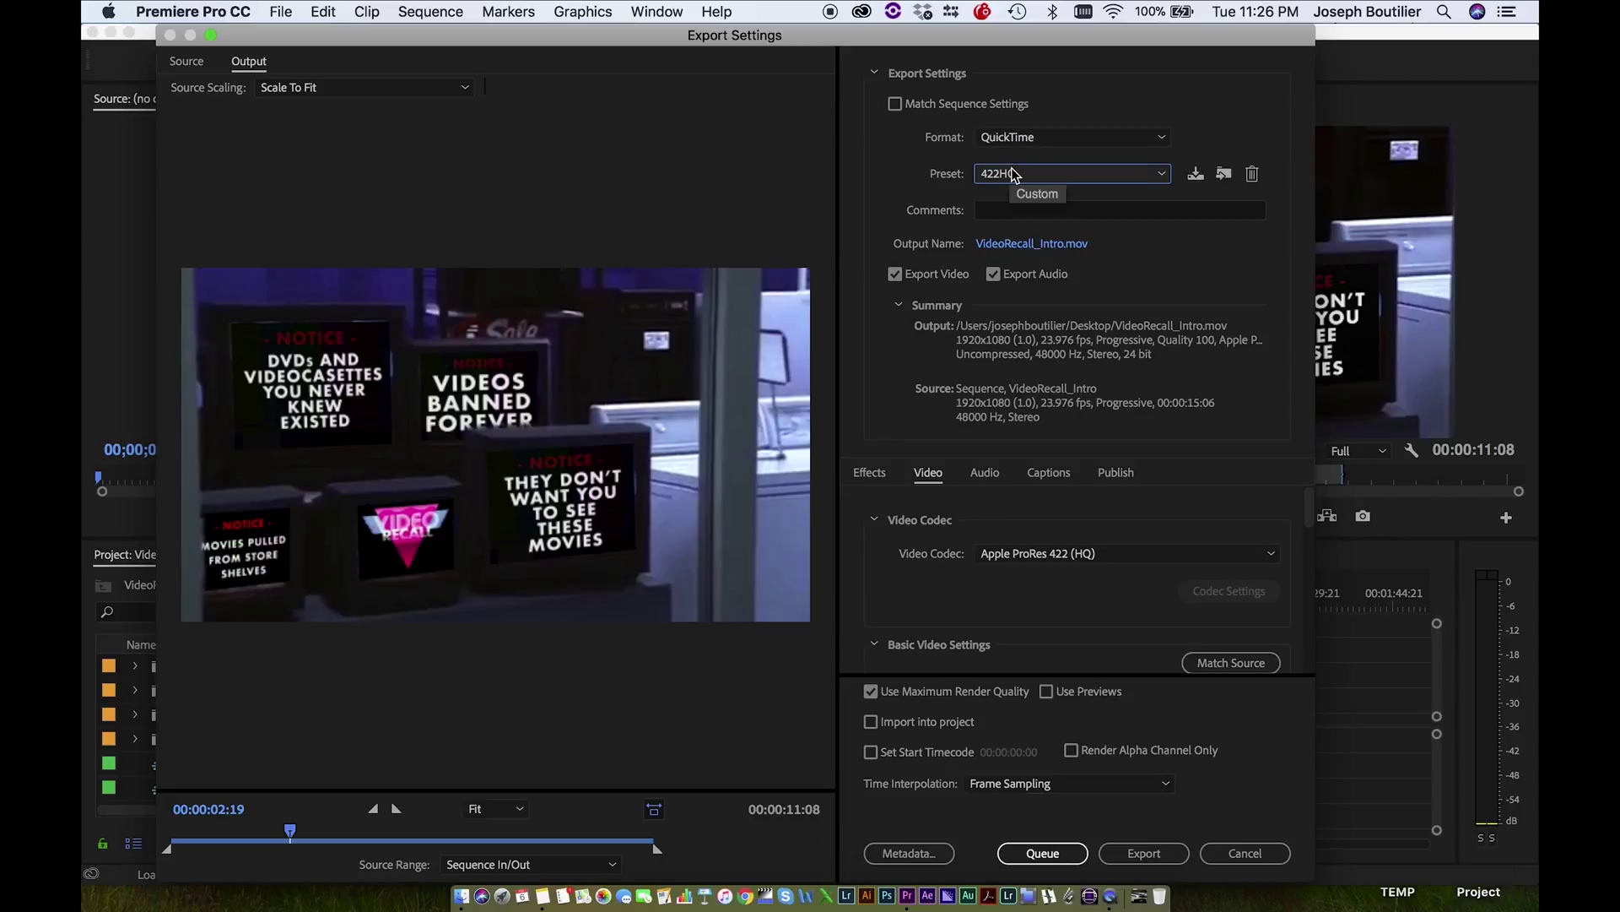
- Look through the available QuickTime export presets, keeping 422HQ selected
{"action": "left_click", "coordinate": [1017, 176]}
{"action": "left_click", "coordinate": [1044, 175]}
{"action": "left_click", "coordinate": [1044, 174]}
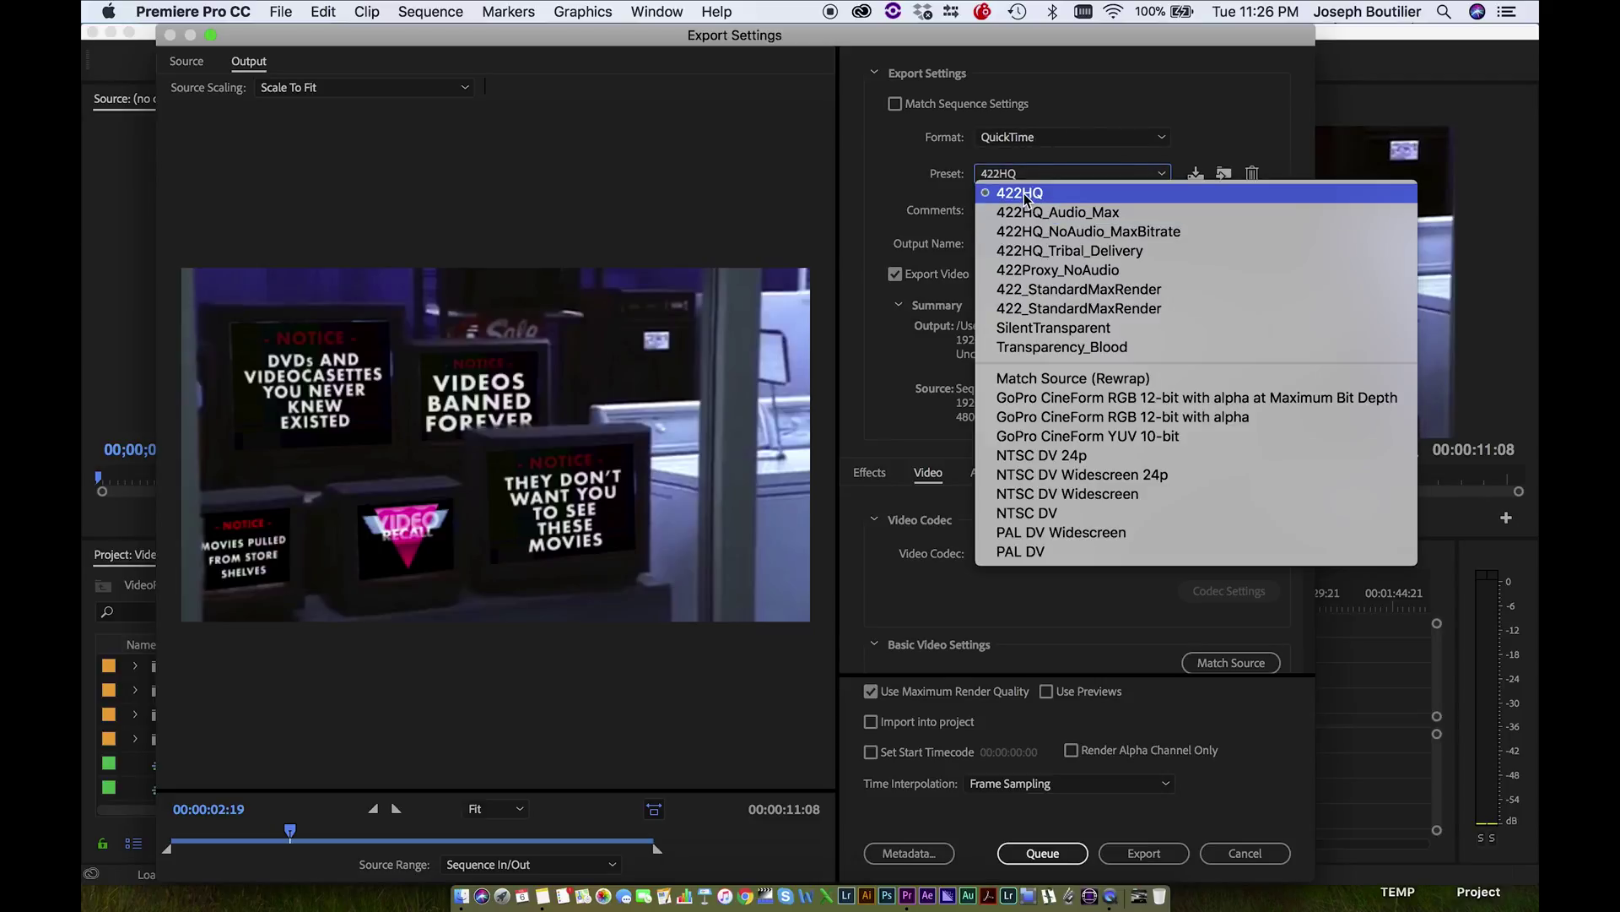
{"action": "left_click", "coordinate": [1026, 197]}
{"action": "left_click", "coordinate": [1039, 174]}
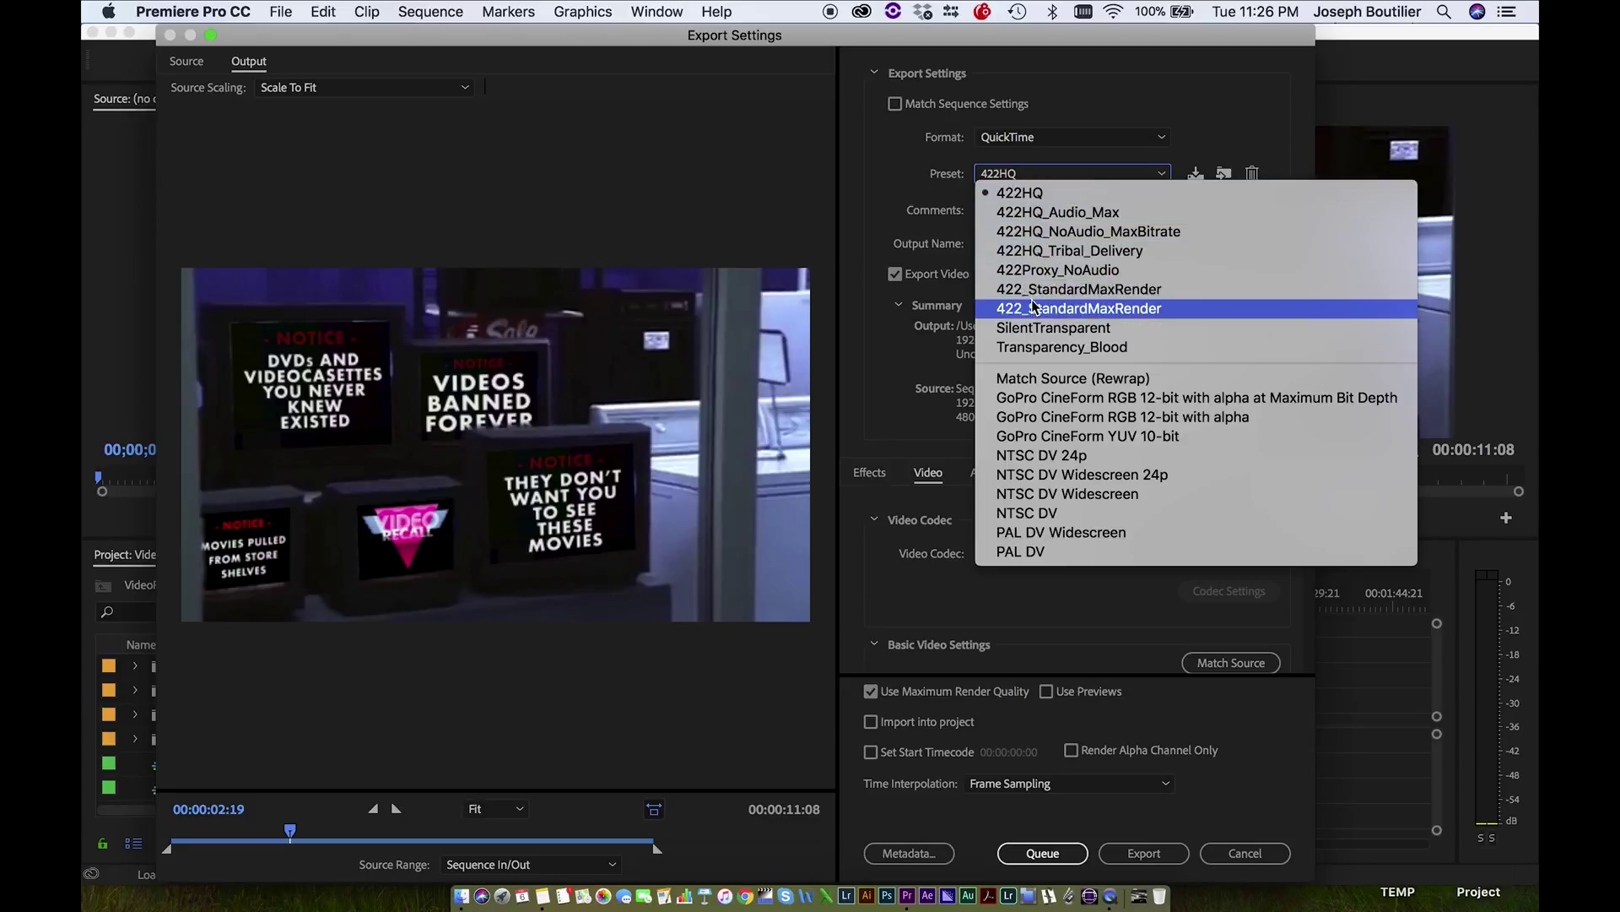
{"action": "left_click", "coordinate": [961, 197]}
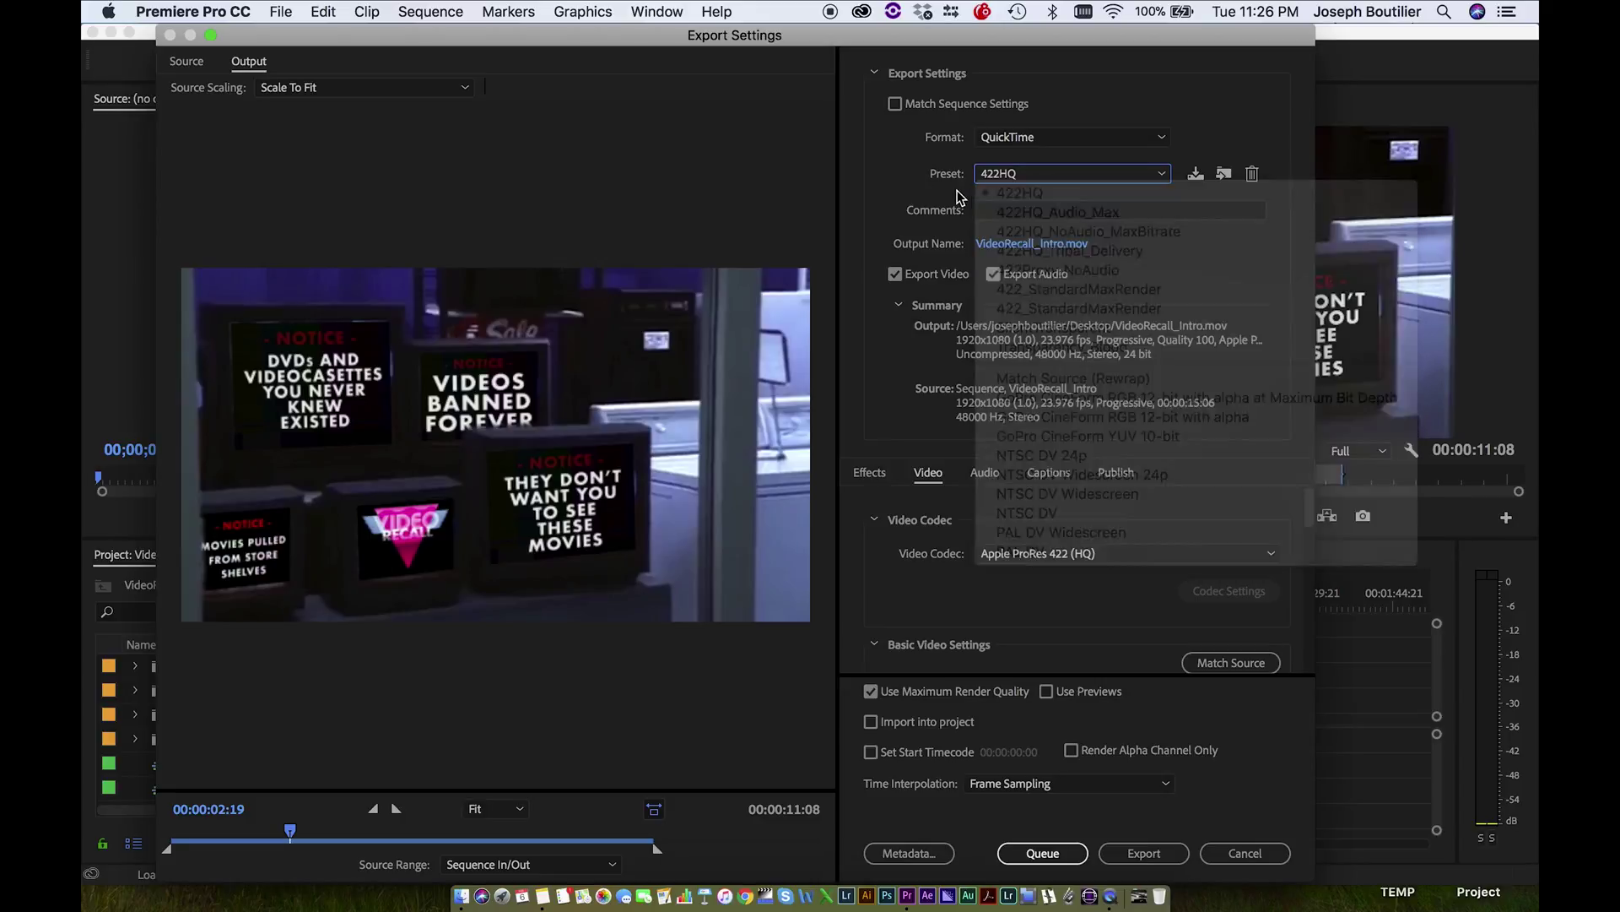
- Choose the NTSC DV export preset and change its video codec to Apple ProRes 422 (HQ)
{"action": "left_click", "coordinate": [1079, 175]}
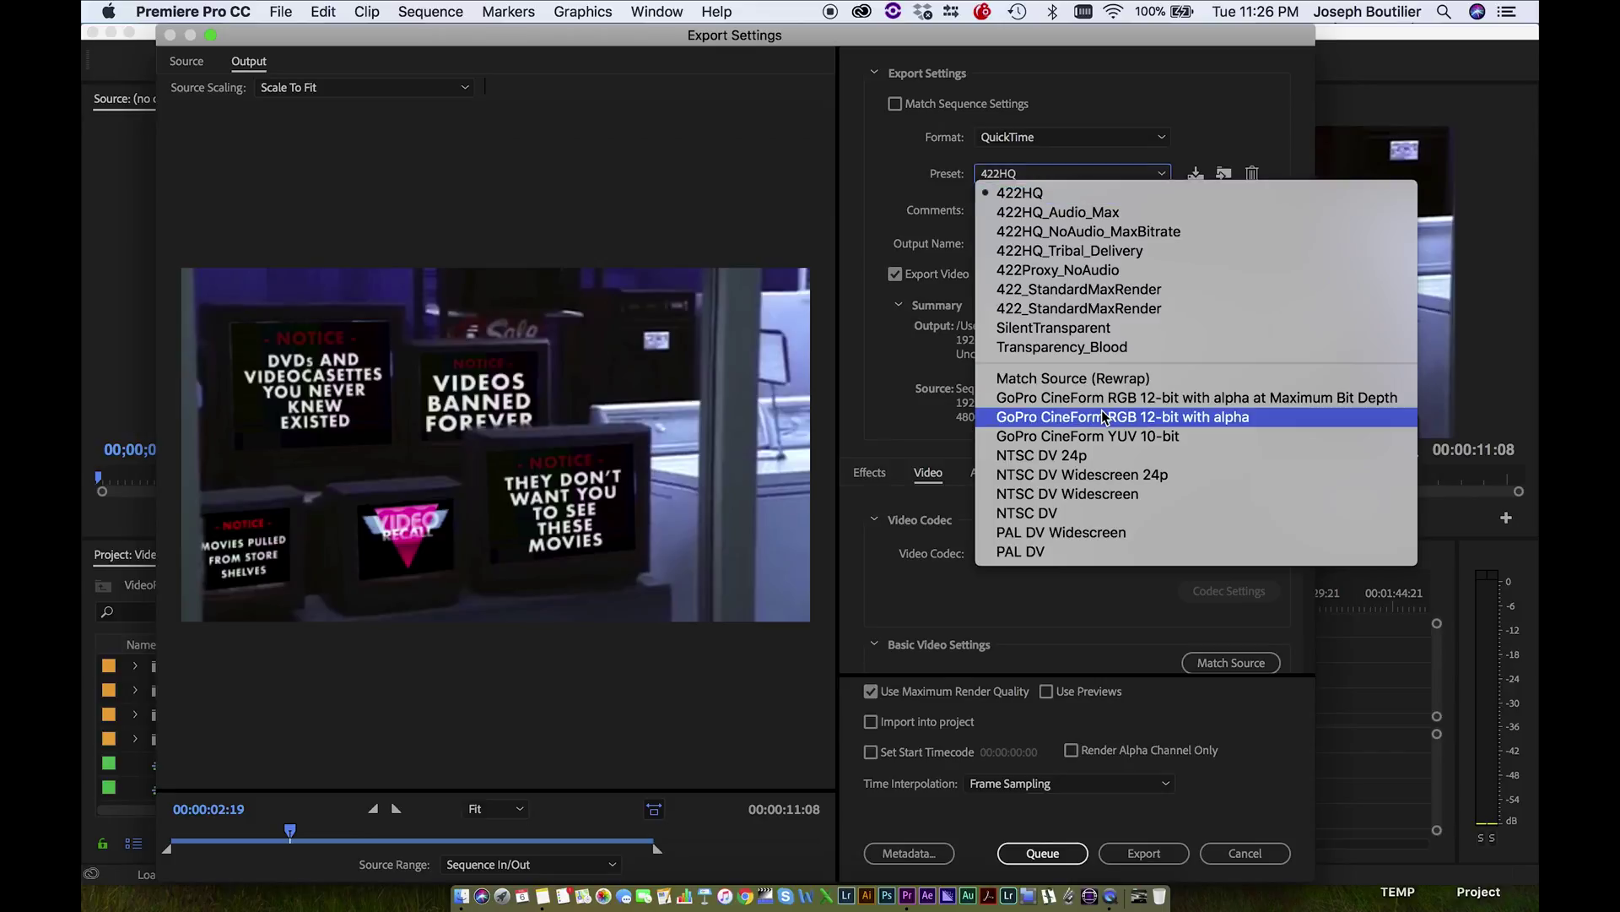
{"action": "left_click", "coordinate": [1027, 512]}
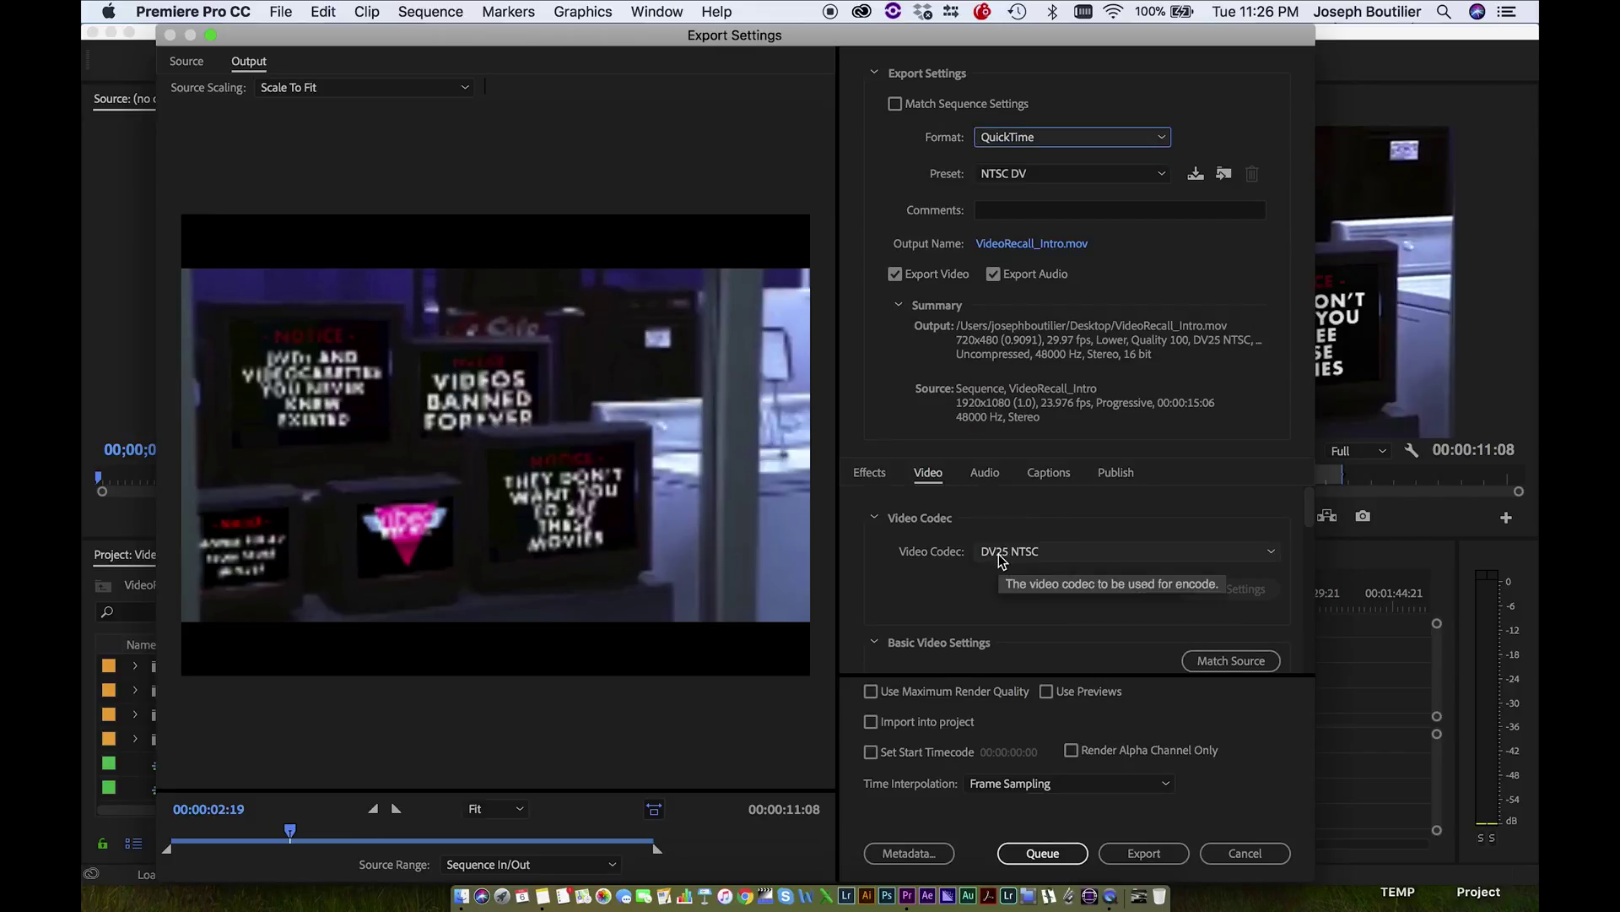
{"action": "left_click", "coordinate": [1000, 551]}
{"action": "left_click", "coordinate": [918, 563]}
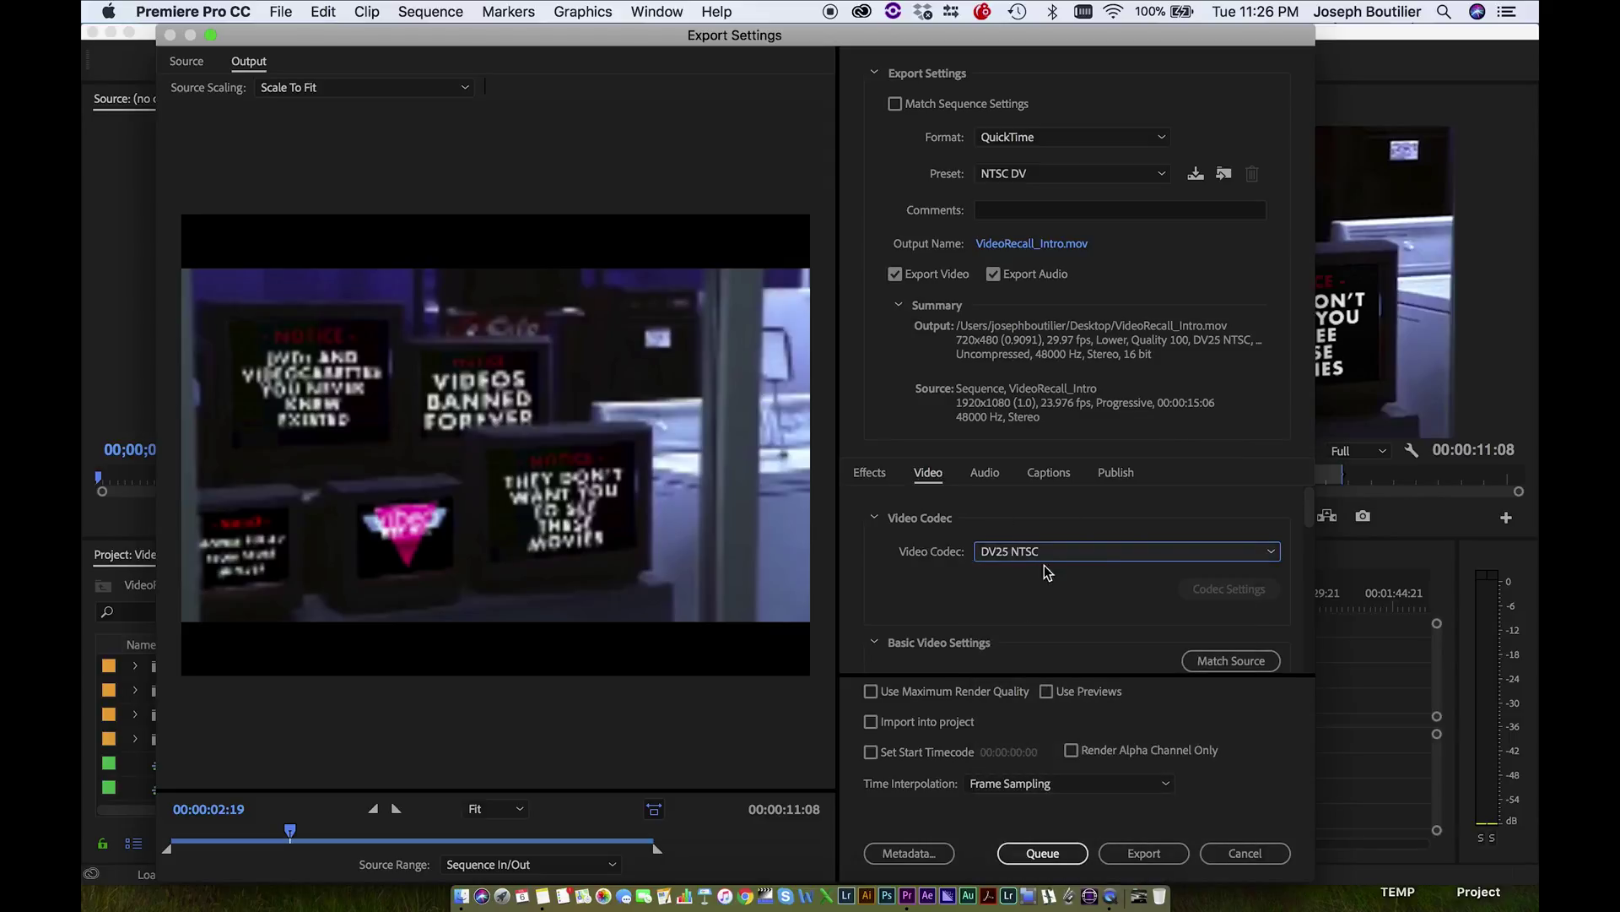
{"action": "left_click", "coordinate": [1023, 555]}
{"action": "left_click", "coordinate": [1070, 647]}
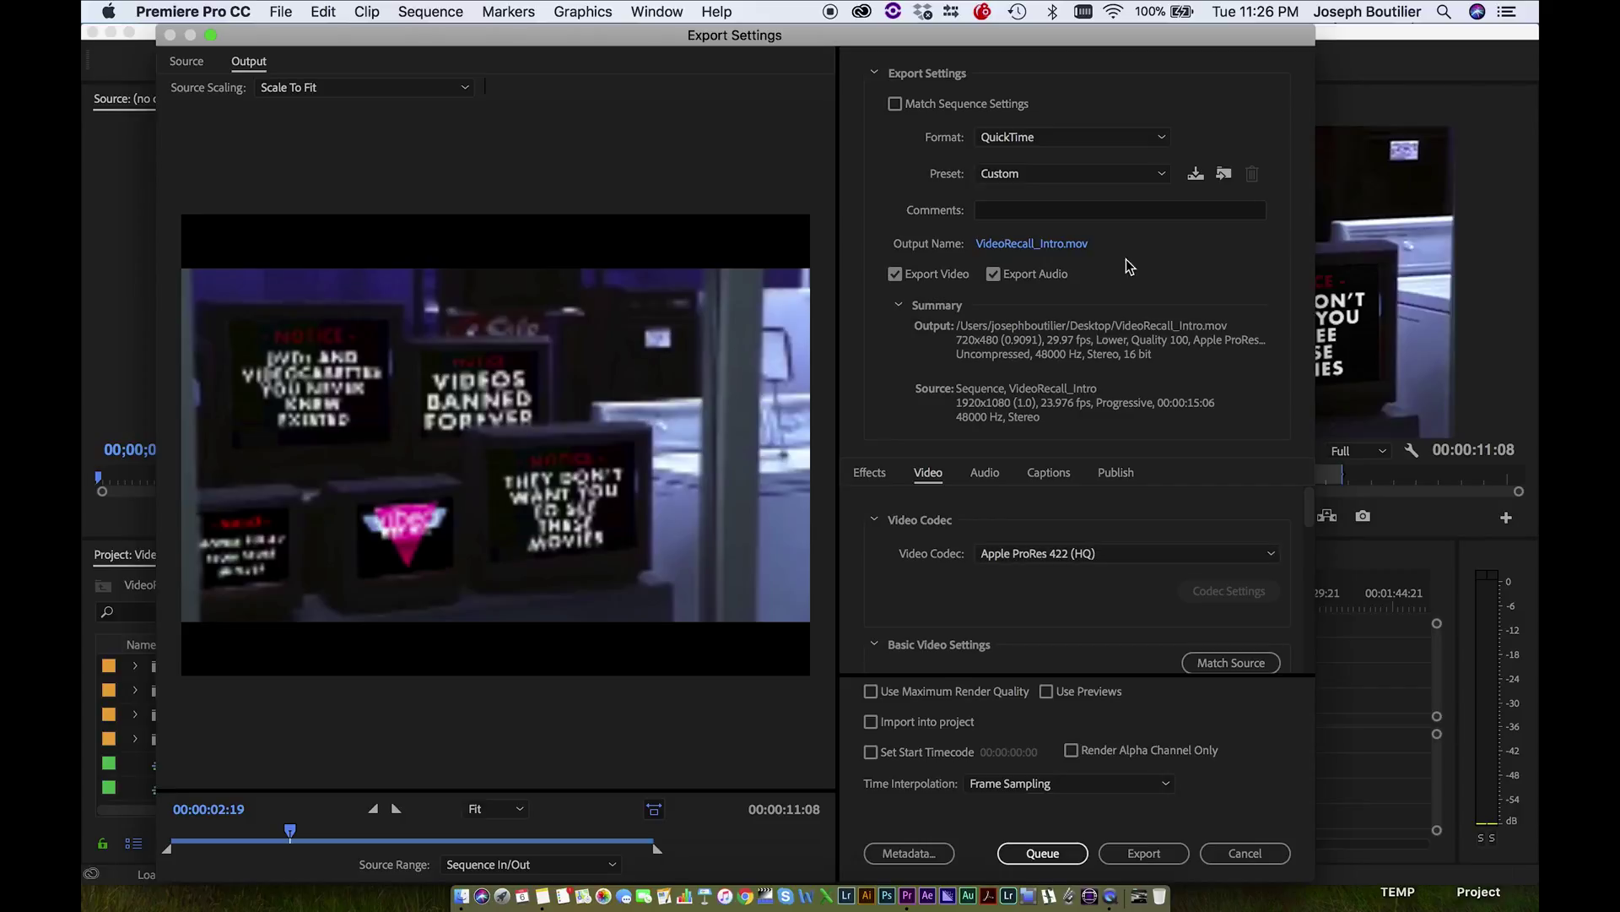
- Match the basic video settings of the export to the source sequence and review the remaining video options
{"action": "scroll", "coordinate": [973, 614], "scroll_direction": "down", "scroll_amount": 1}
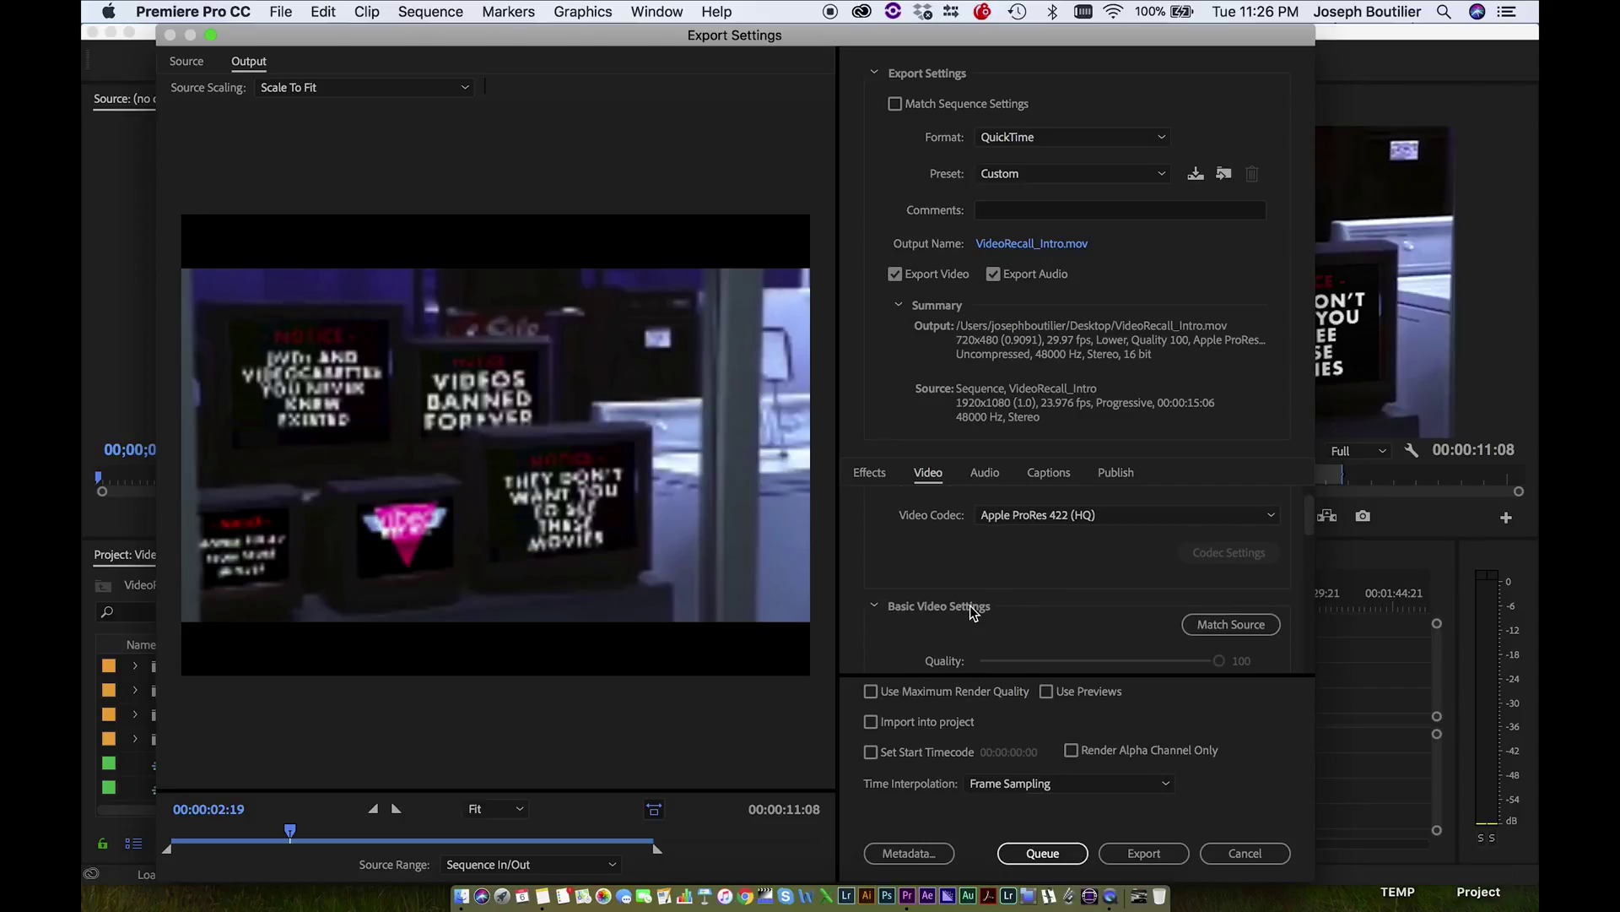
{"action": "scroll", "coordinate": [939, 627], "scroll_direction": "down", "scroll_amount": 1}
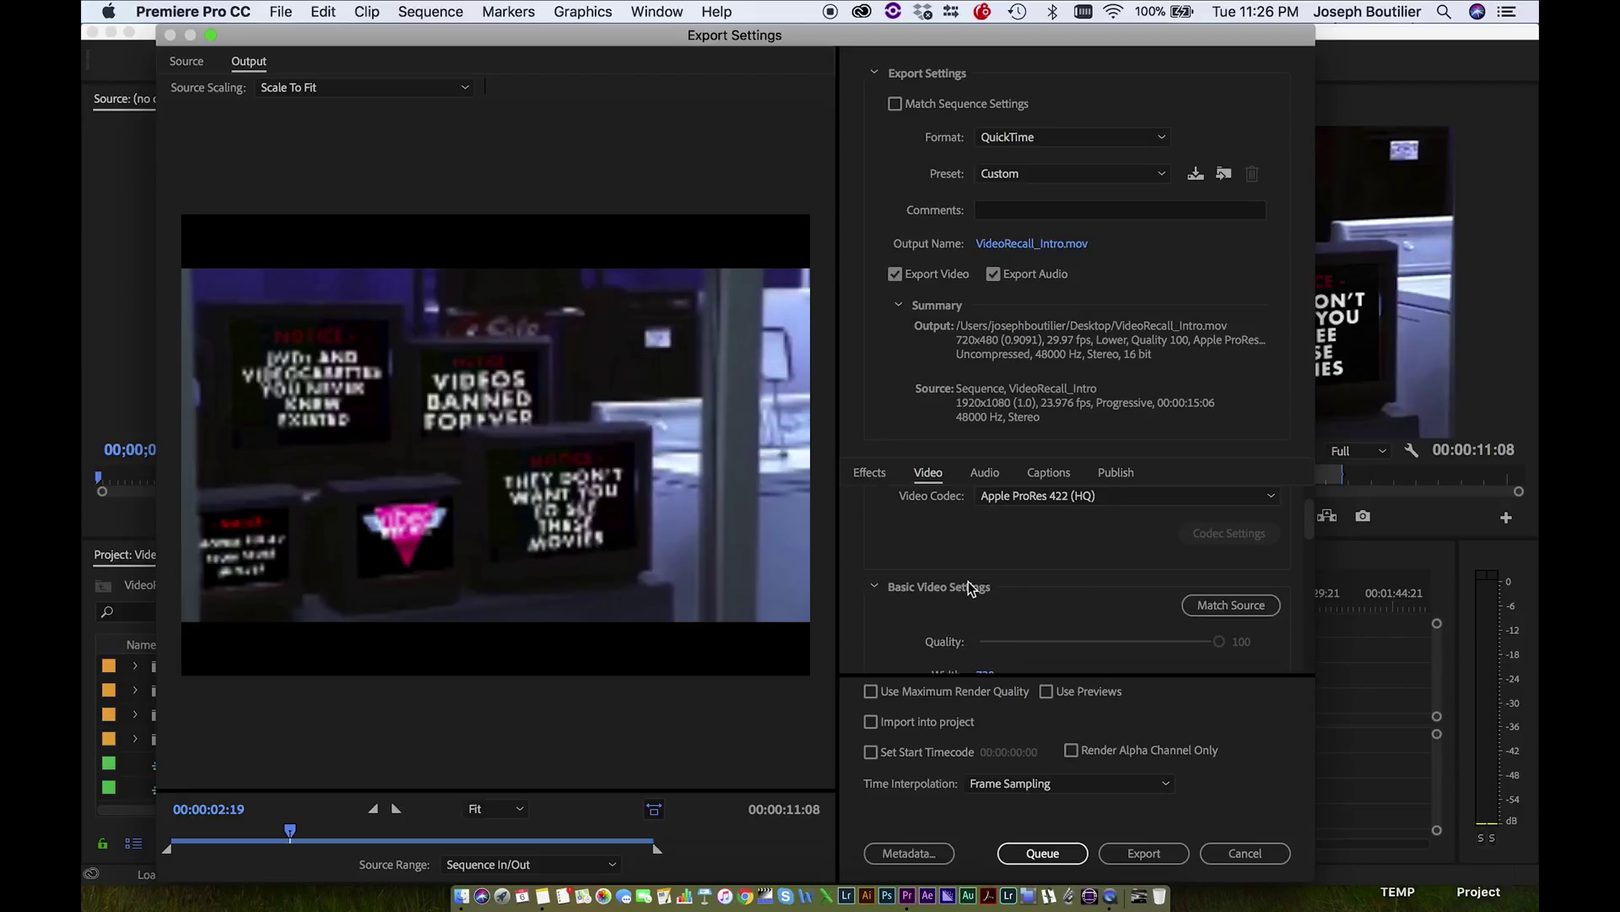
{"action": "scroll", "coordinate": [971, 588], "scroll_direction": "down", "scroll_amount": 4}
{"action": "left_click", "coordinate": [1232, 532]}
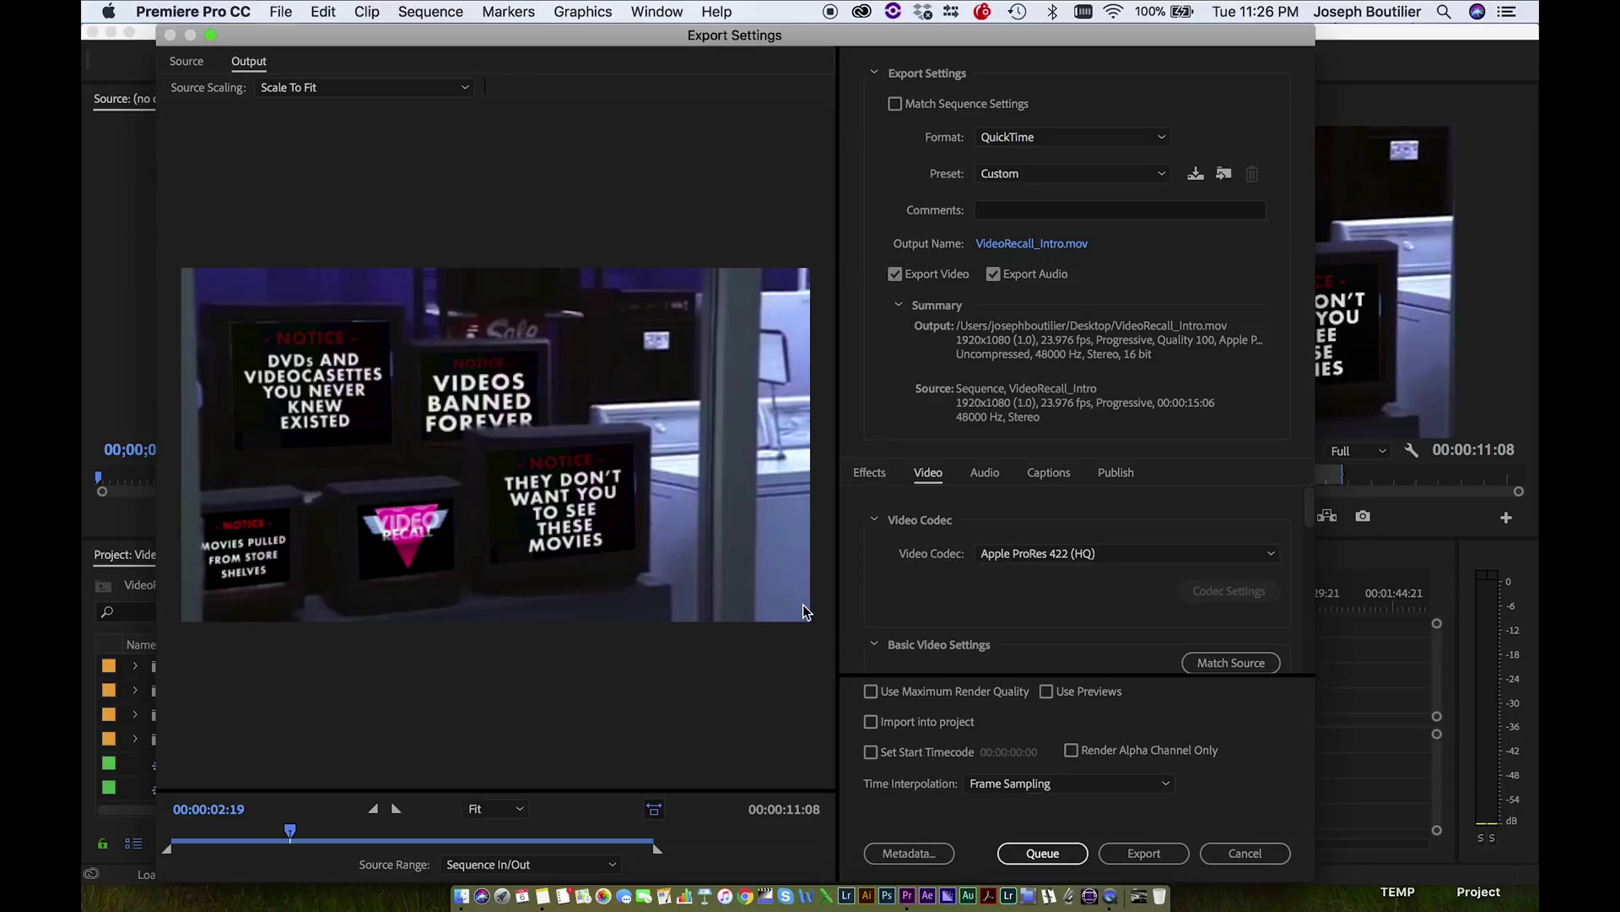
{"action": "scroll", "coordinate": [970, 633], "scroll_direction": "down", "scroll_amount": 5}
{"action": "scroll", "coordinate": [886, 589], "scroll_direction": "down", "scroll_amount": 6}
{"action": "scroll", "coordinate": [895, 574], "scroll_direction": "up", "scroll_amount": 10}
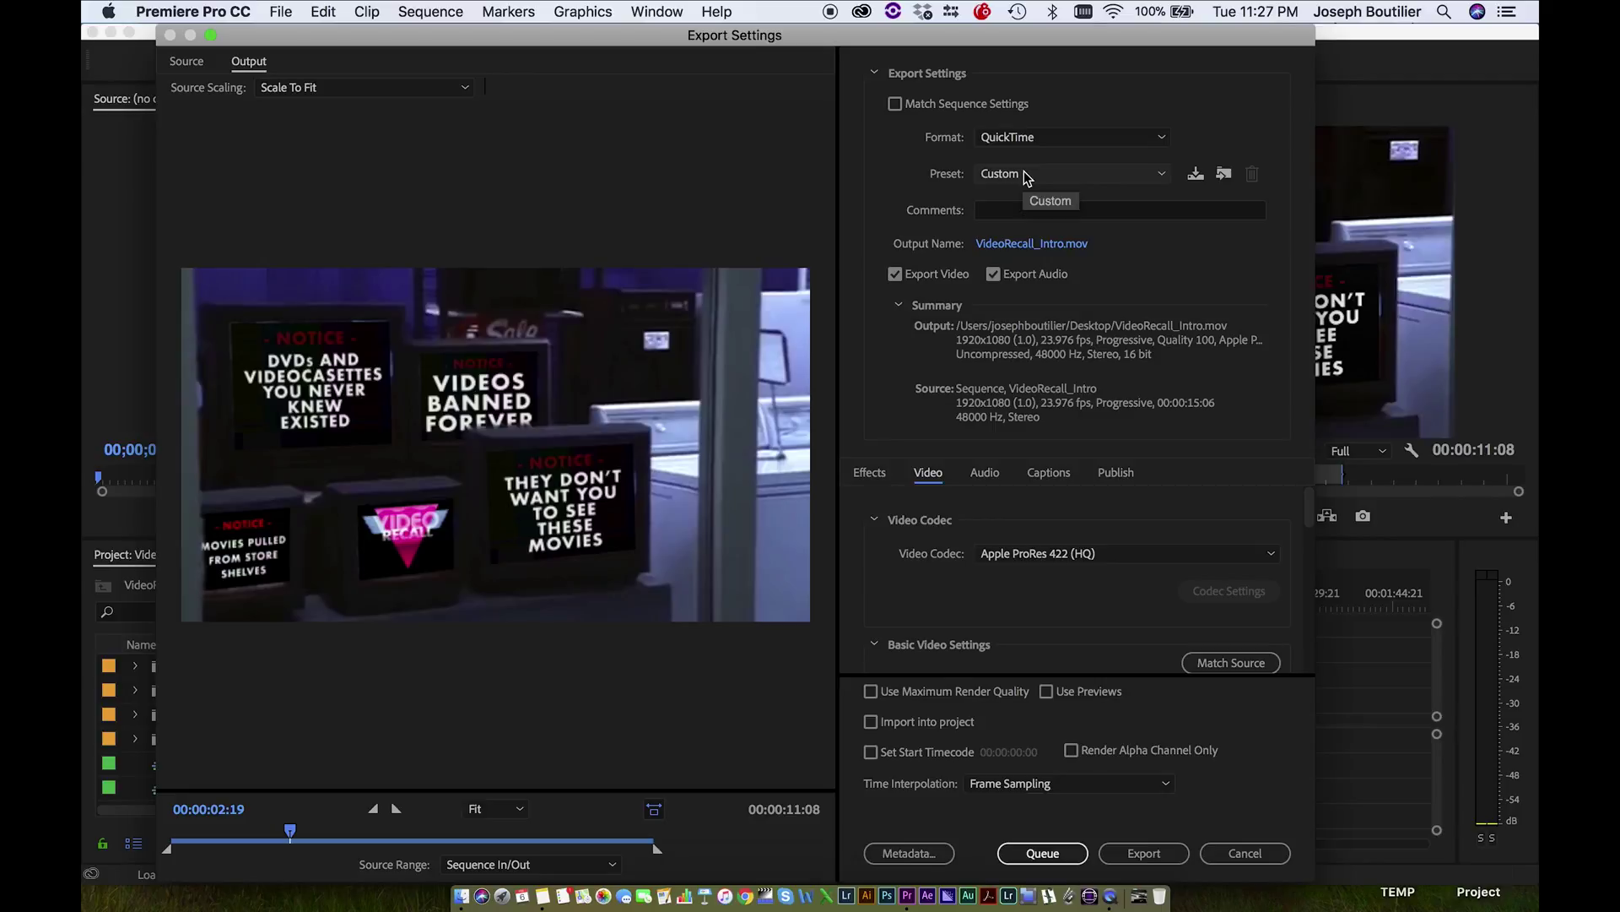
- Show the publishing options of the export and look through the available destinations
{"action": "left_click", "coordinate": [1116, 474]}
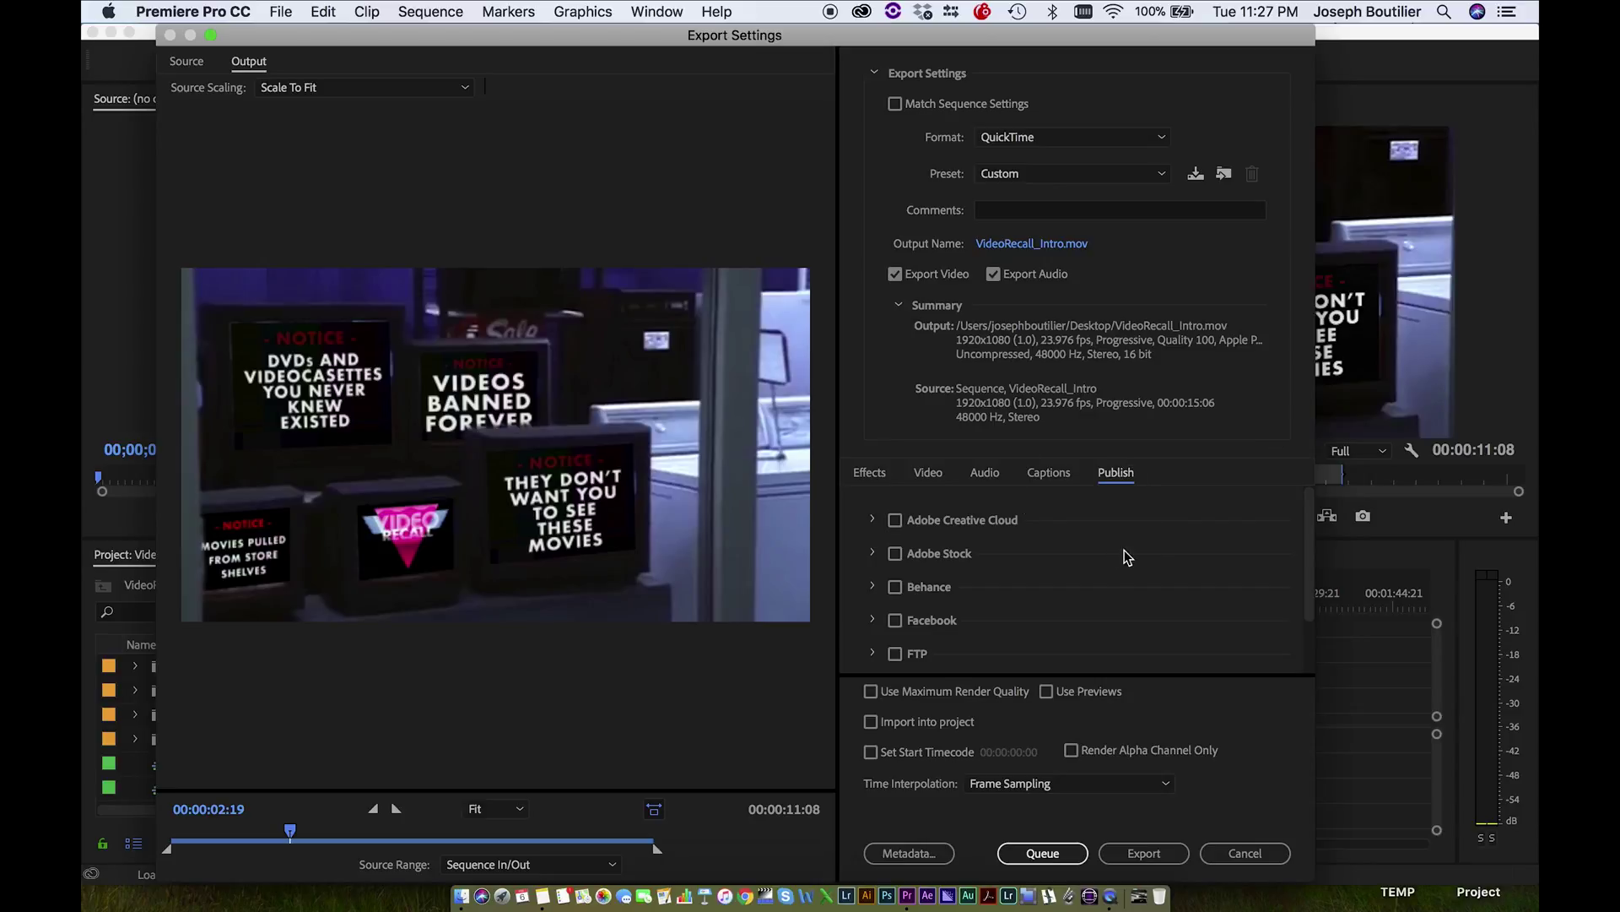
{"action": "scroll", "coordinate": [1152, 557], "scroll_direction": "down", "scroll_amount": 1}
{"action": "scroll", "coordinate": [1156, 561], "scroll_direction": "up", "scroll_amount": 1}
{"action": "scroll", "coordinate": [1013, 590], "scroll_direction": "down", "scroll_amount": 1}
{"action": "scroll", "coordinate": [1011, 590], "scroll_direction": "down", "scroll_amount": 3}
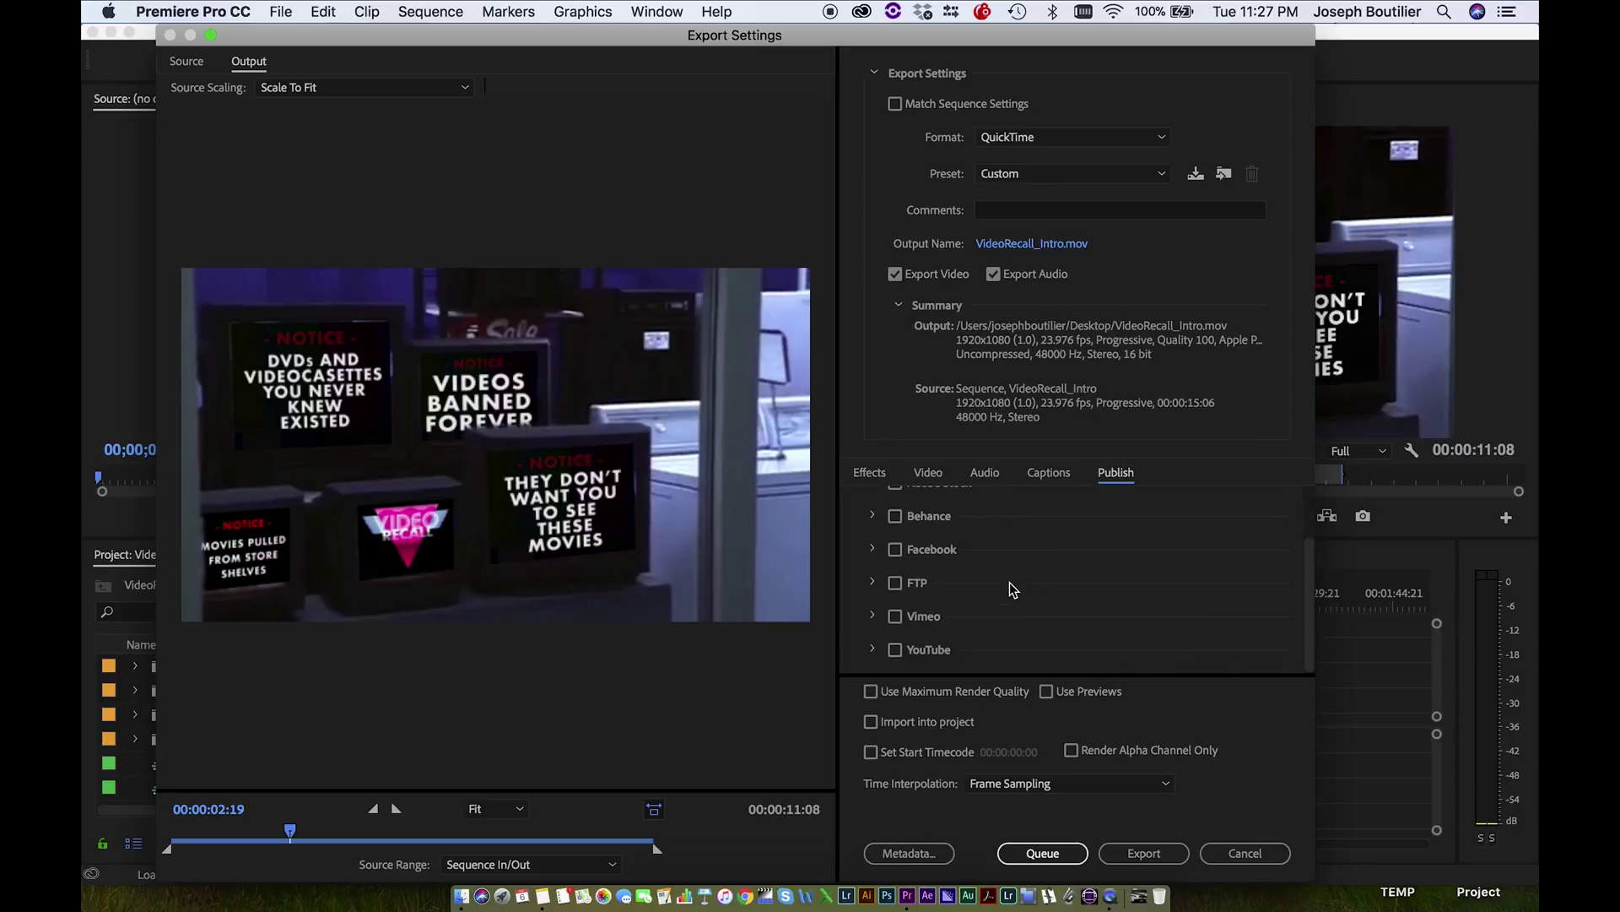
{"action": "scroll", "coordinate": [976, 615], "scroll_direction": "up", "scroll_amount": 4}
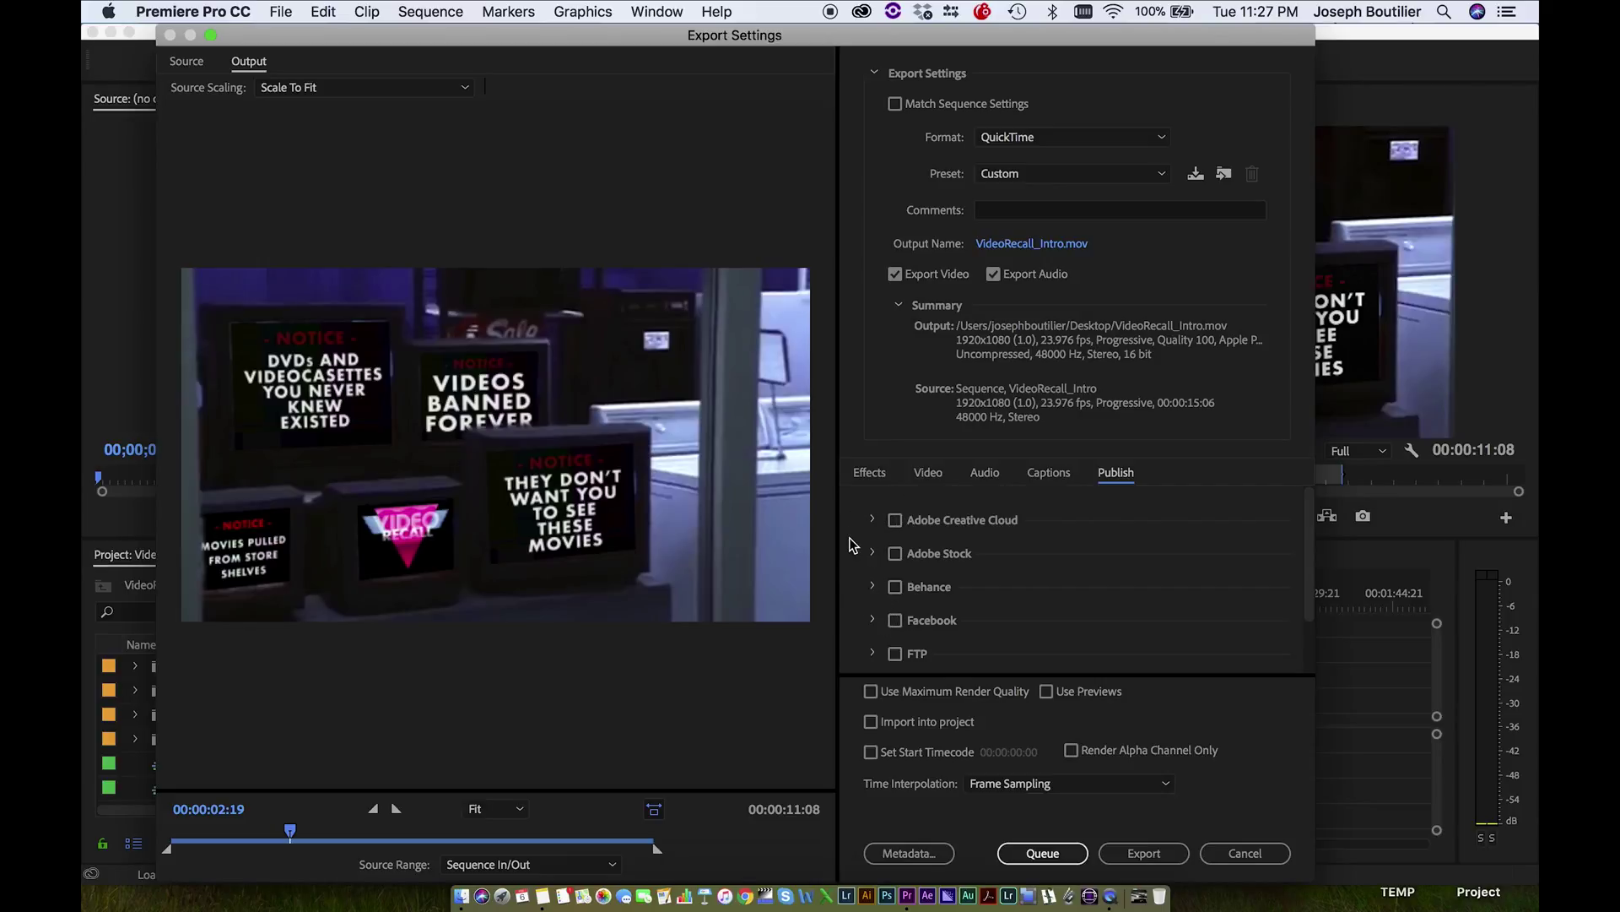
- Try enabling publishing to Adobe Creative Cloud with its folder options shown, and switch it off again
{"action": "left_click", "coordinate": [894, 519]}
{"action": "left_click", "coordinate": [873, 520]}
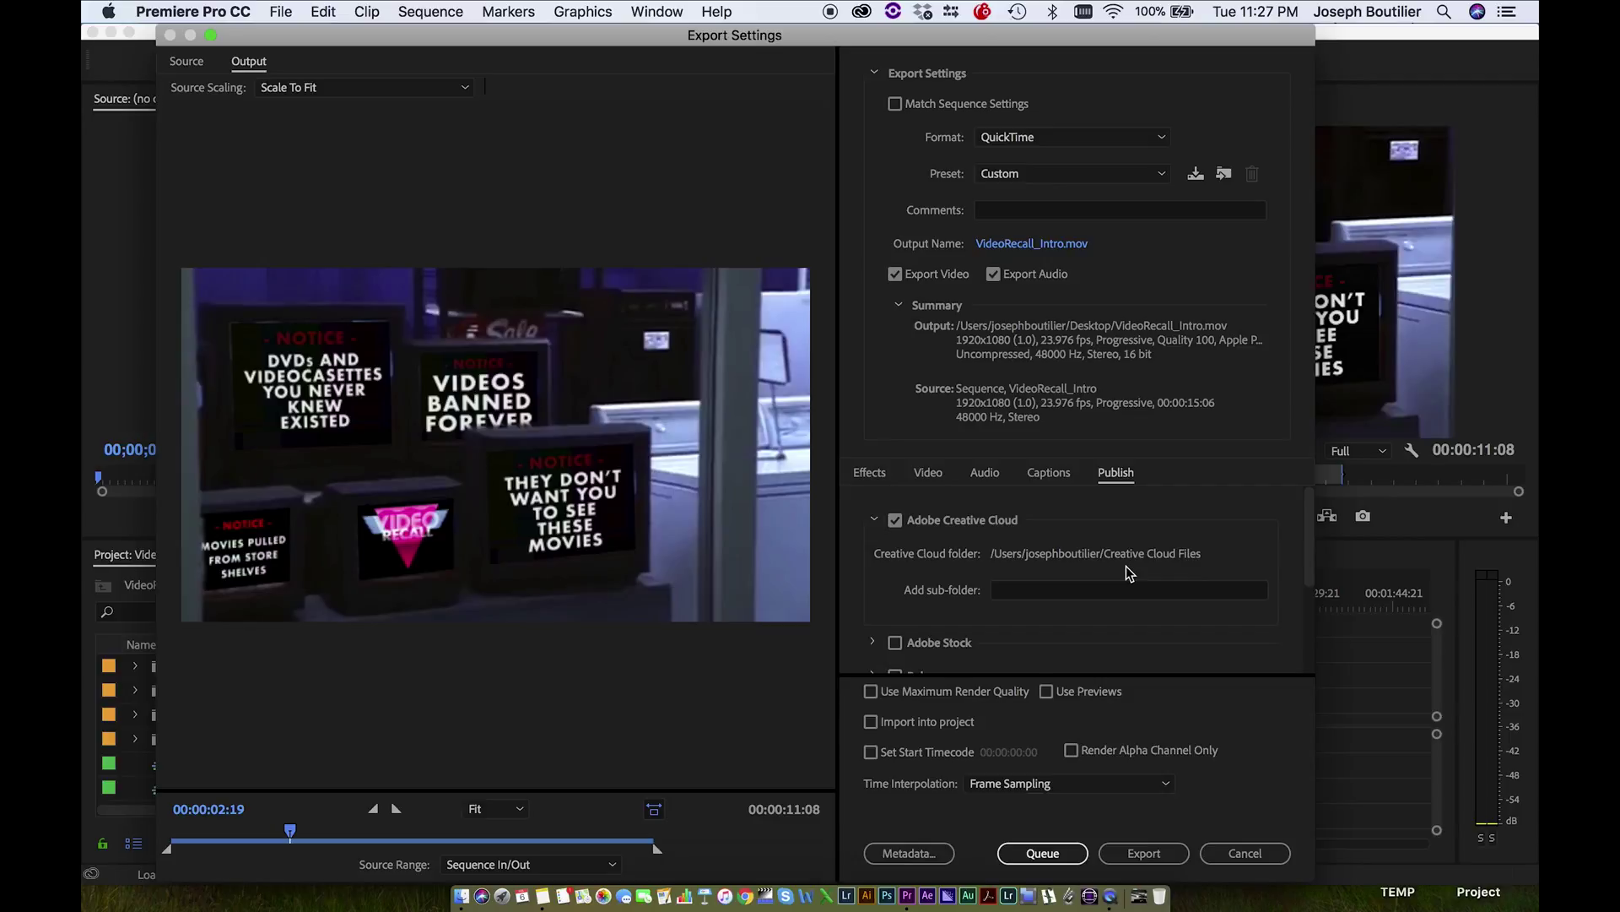
{"action": "left_click", "coordinate": [895, 522]}
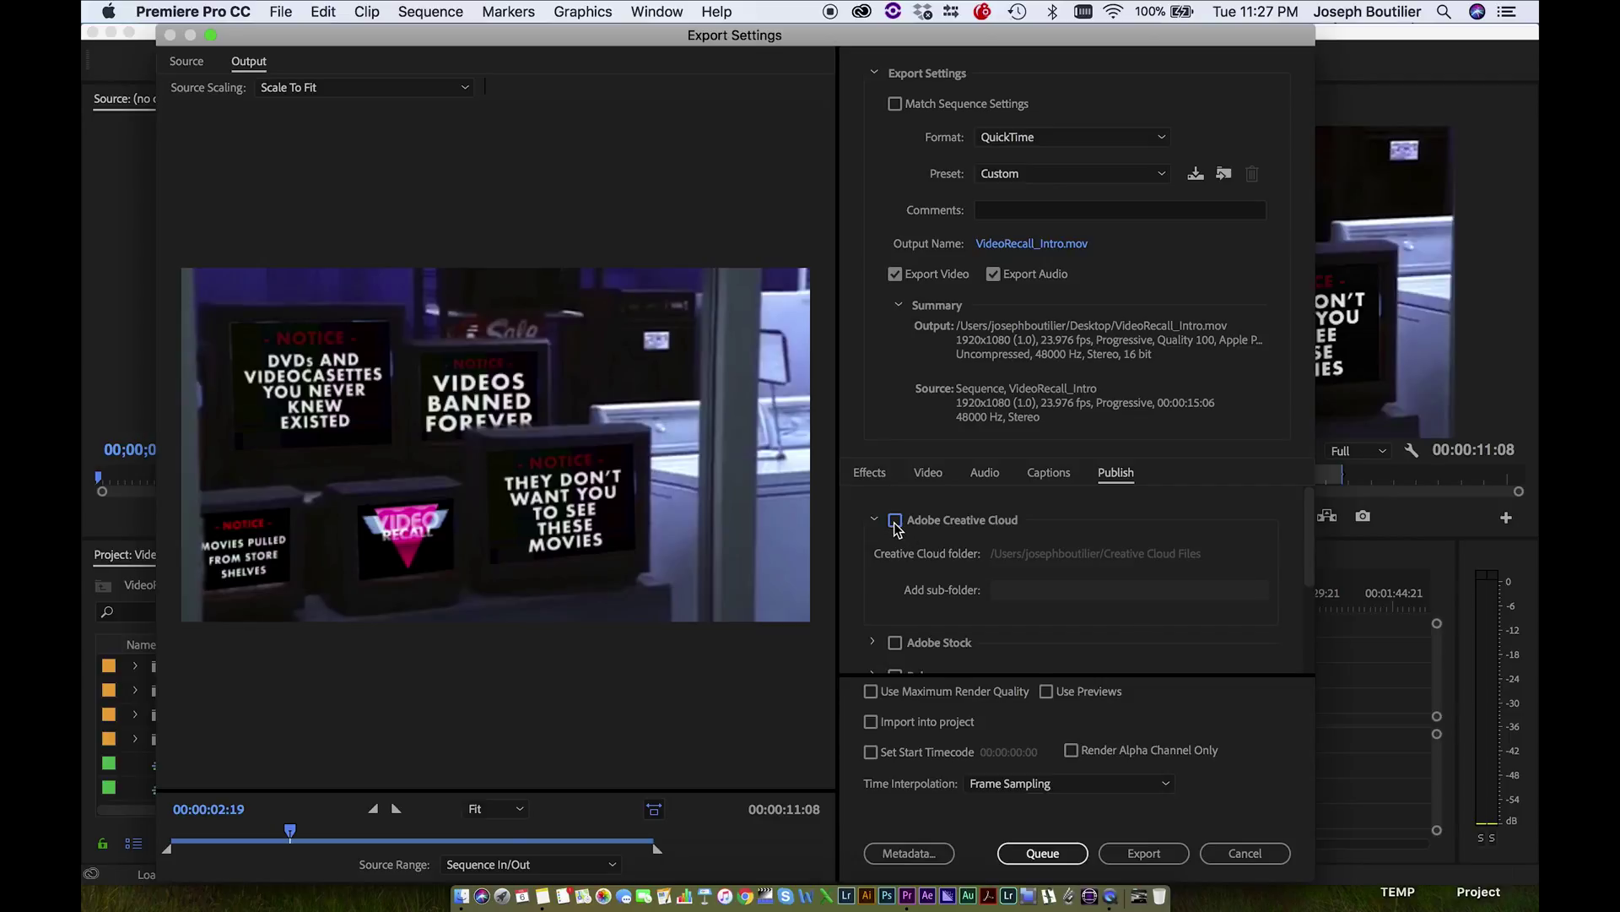
{"action": "left_click", "coordinate": [875, 520]}
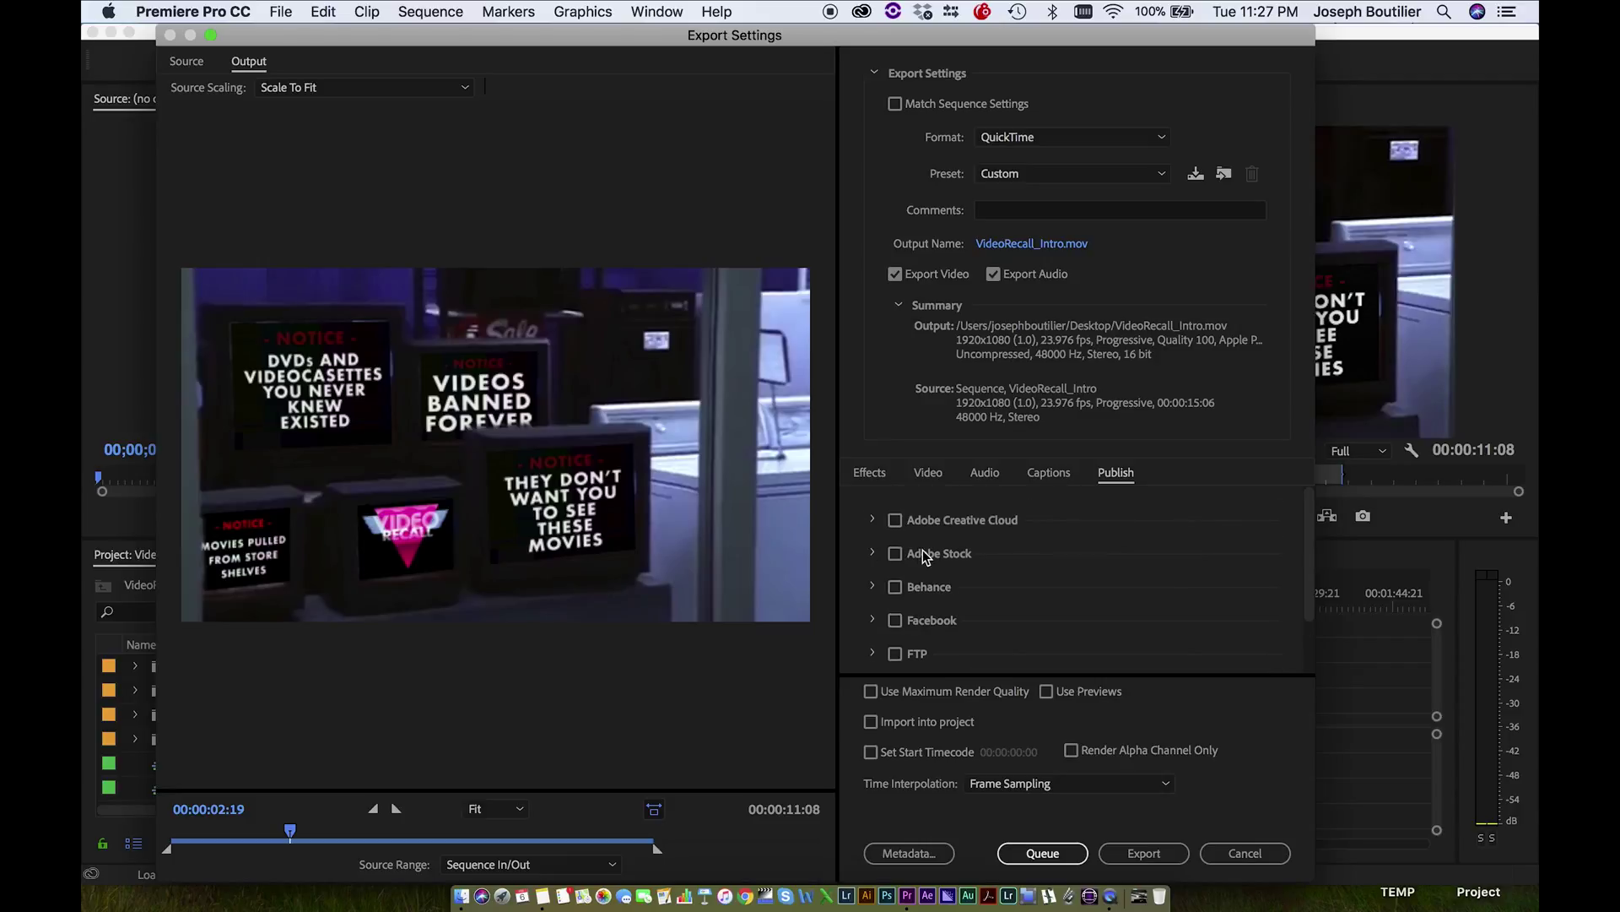
- Examine the Adobe Stock account option and the FTP server settings among the publishing destinations
{"action": "left_click", "coordinate": [873, 553]}
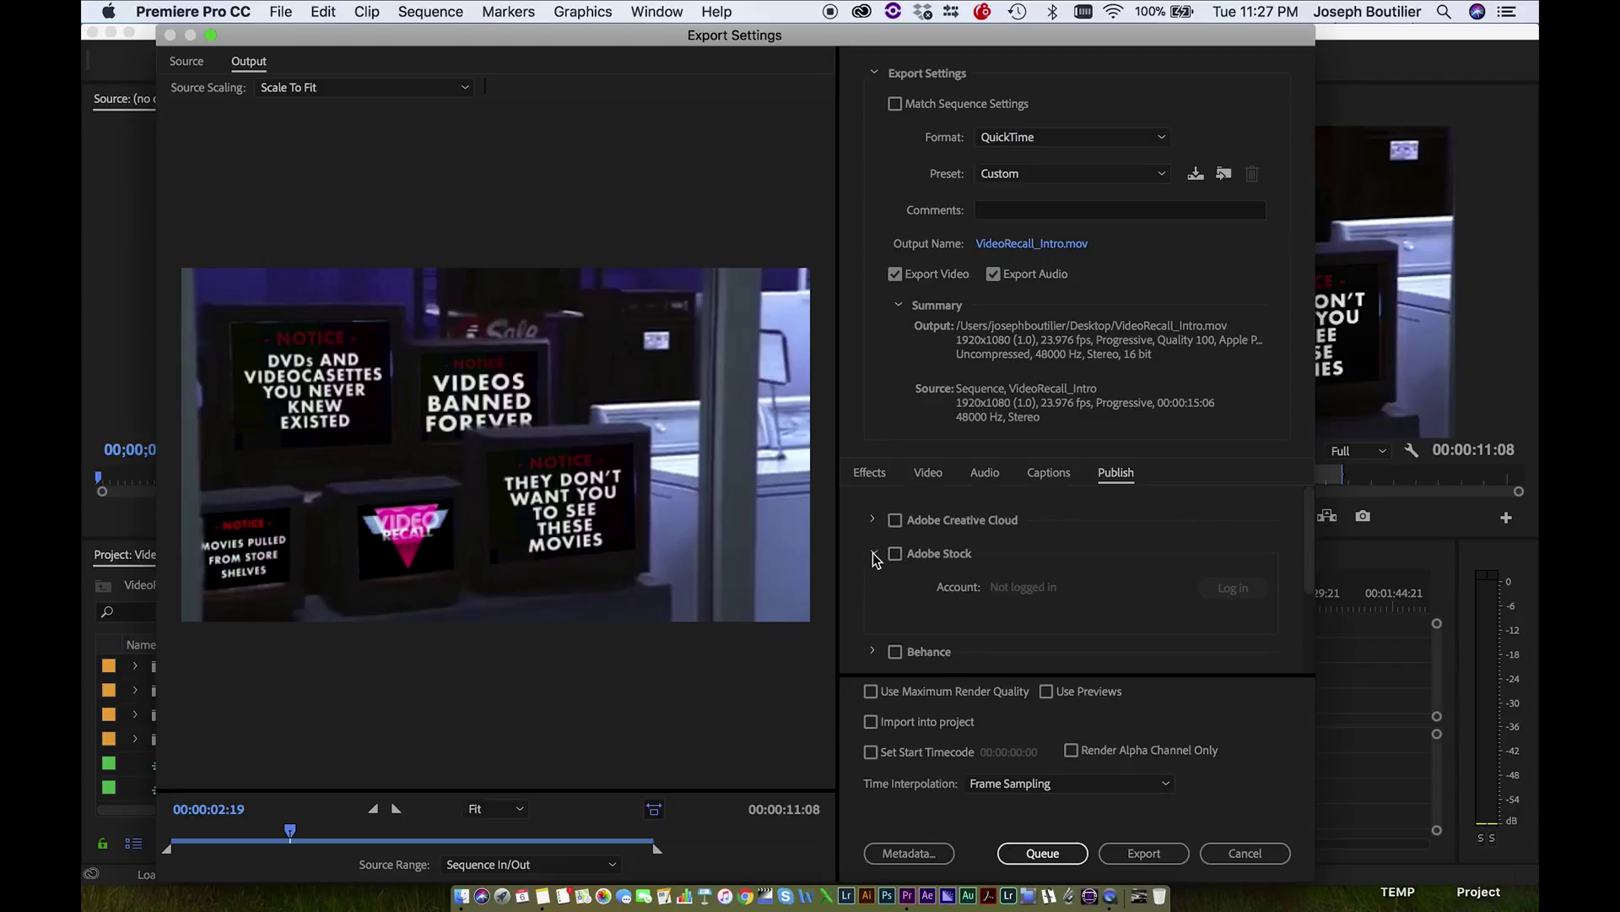
{"action": "left_click", "coordinate": [873, 553]}
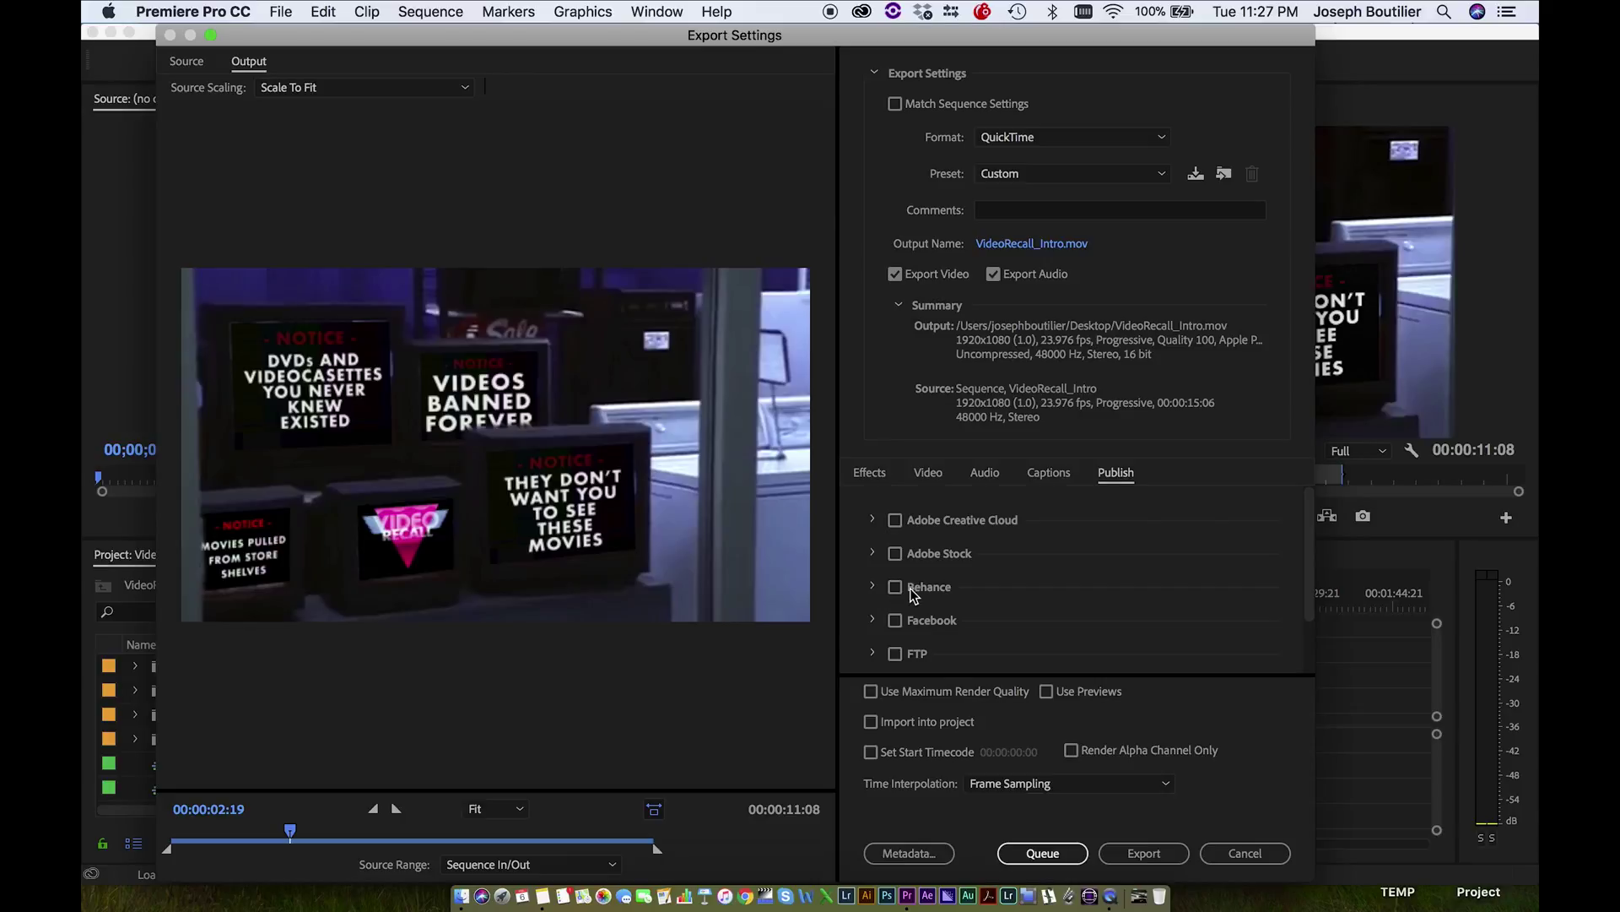
{"action": "scroll", "coordinate": [855, 593], "scroll_direction": "down", "scroll_amount": 2}
{"action": "scroll", "coordinate": [855, 593], "scroll_direction": "down", "scroll_amount": 2}
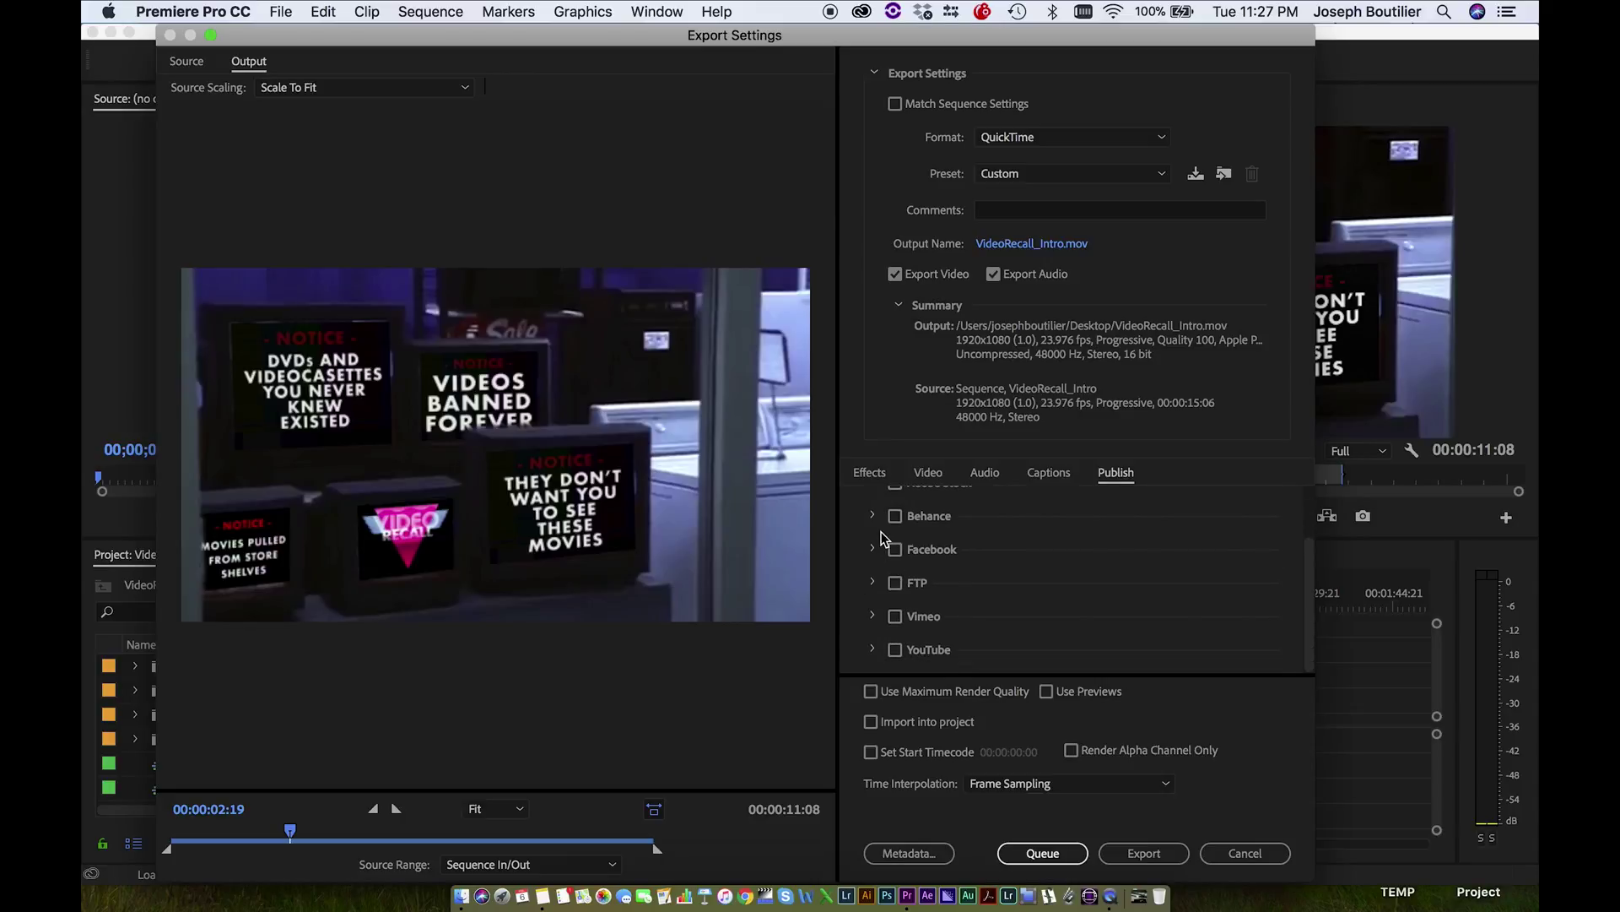
{"action": "left_click", "coordinate": [873, 583]}
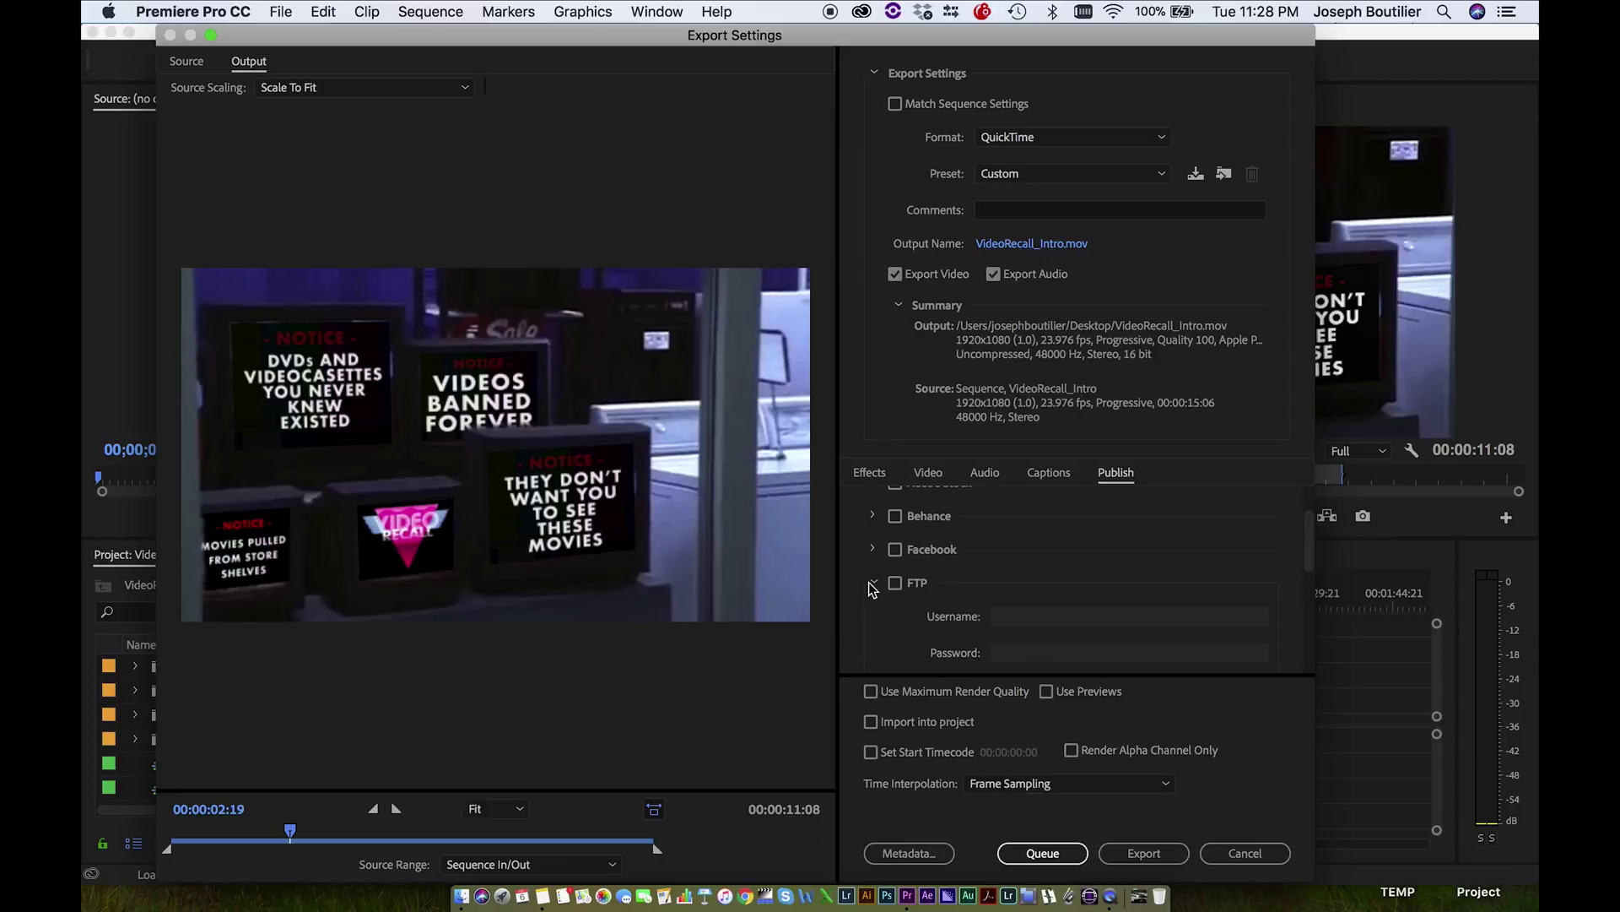
{"action": "scroll", "coordinate": [857, 623], "scroll_direction": "down", "scroll_amount": 4}
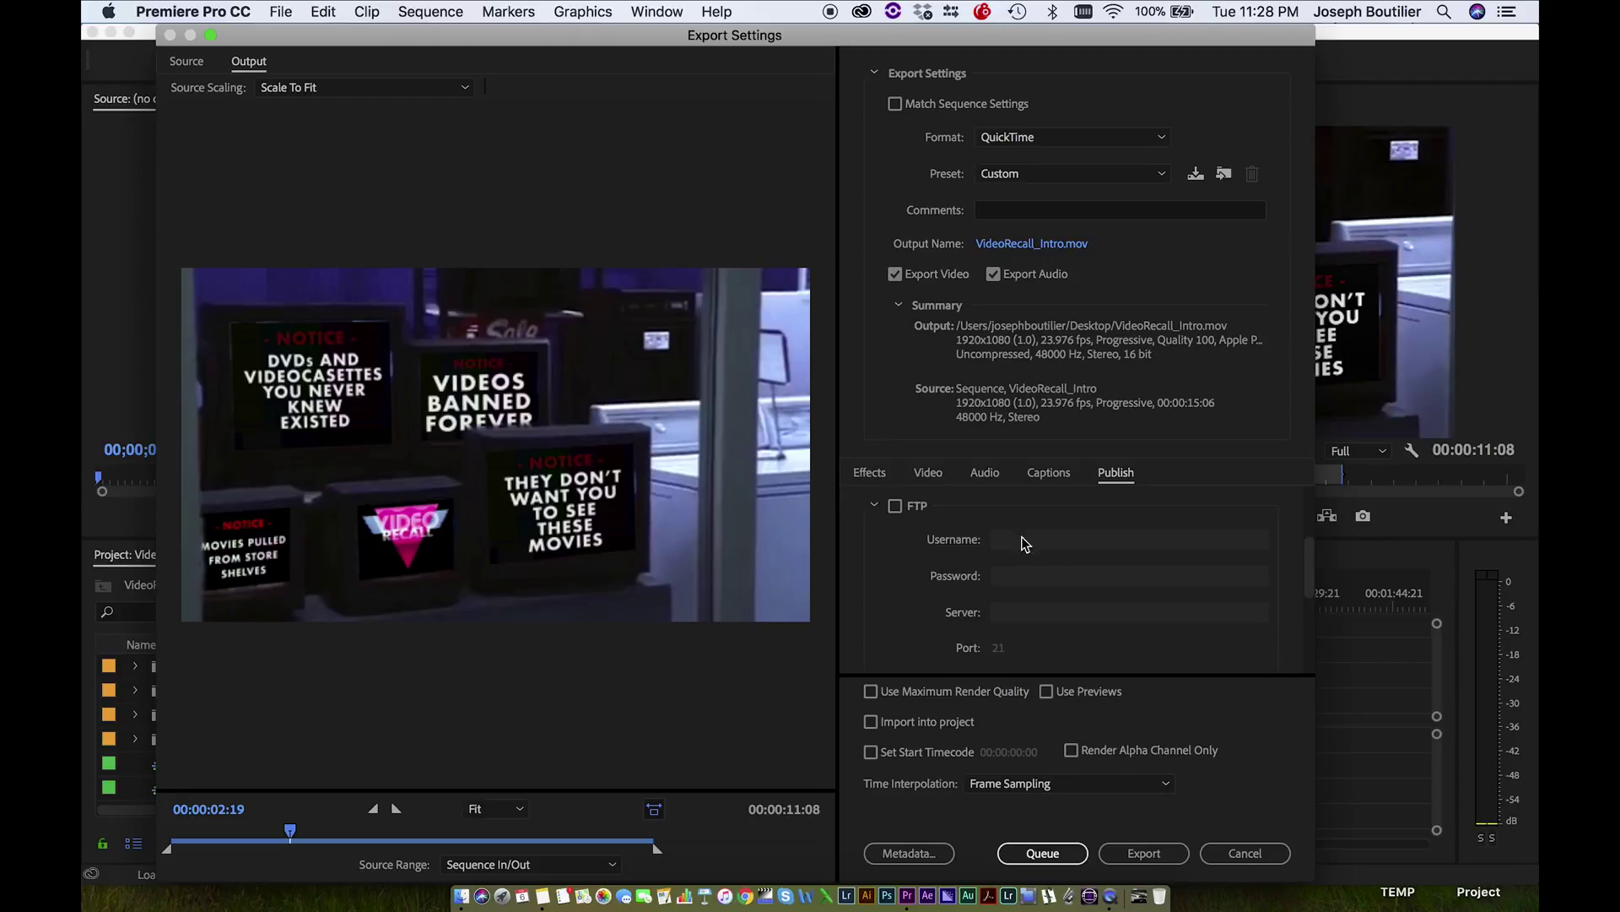
{"action": "scroll", "coordinate": [944, 654], "scroll_direction": "up", "scroll_amount": 3}
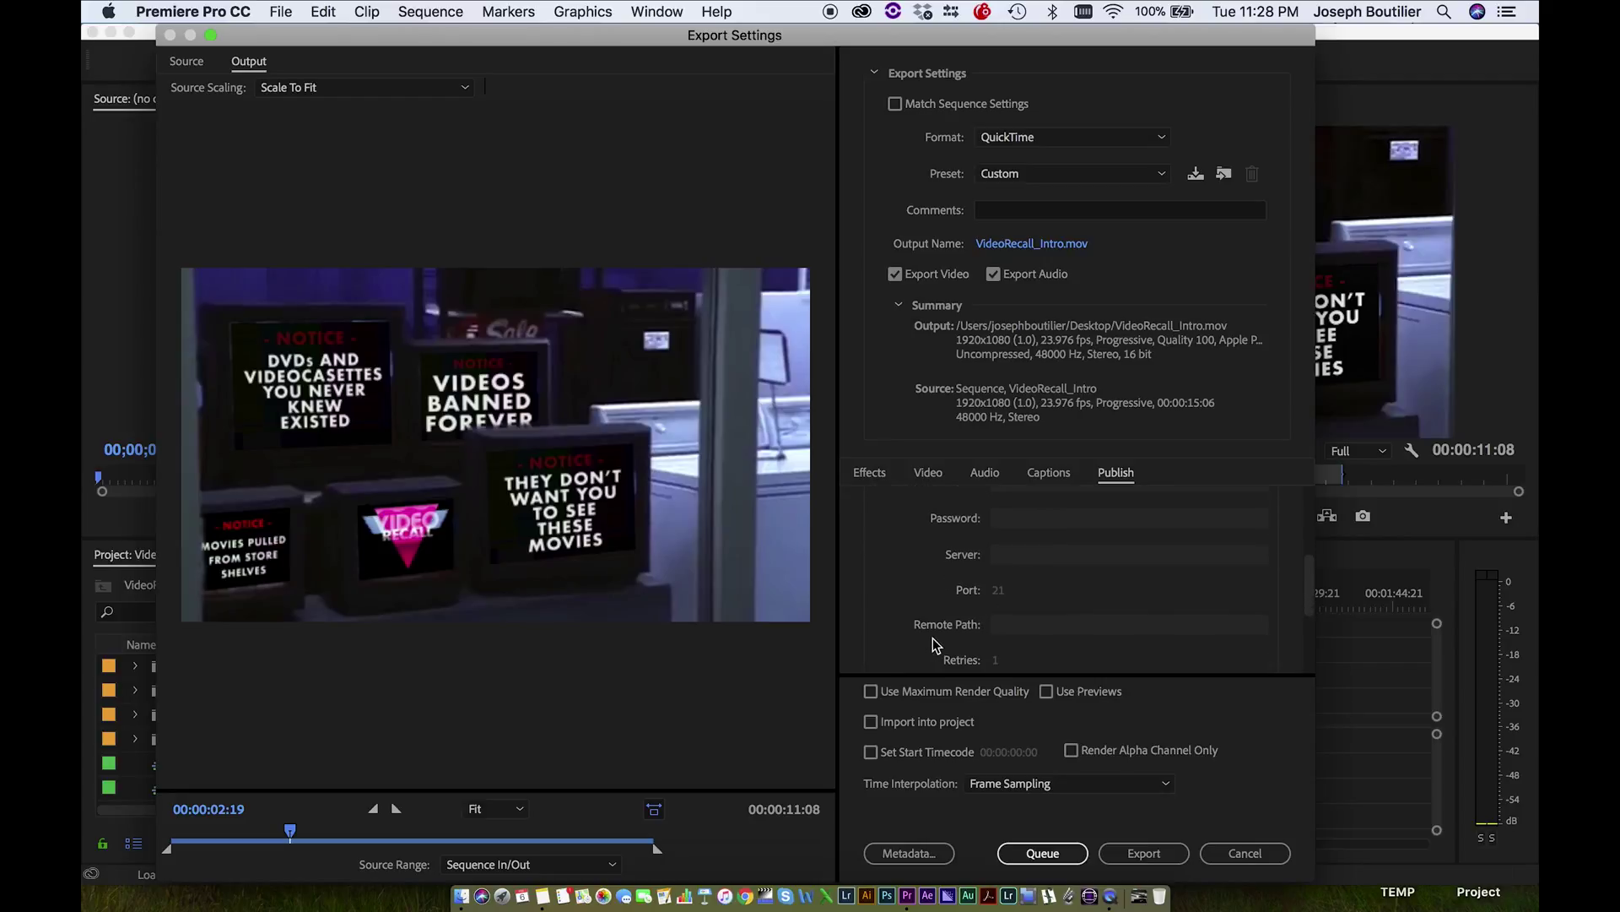
{"action": "left_click", "coordinate": [874, 614]}
{"action": "scroll", "coordinate": [856, 631], "scroll_direction": "up", "scroll_amount": 1}
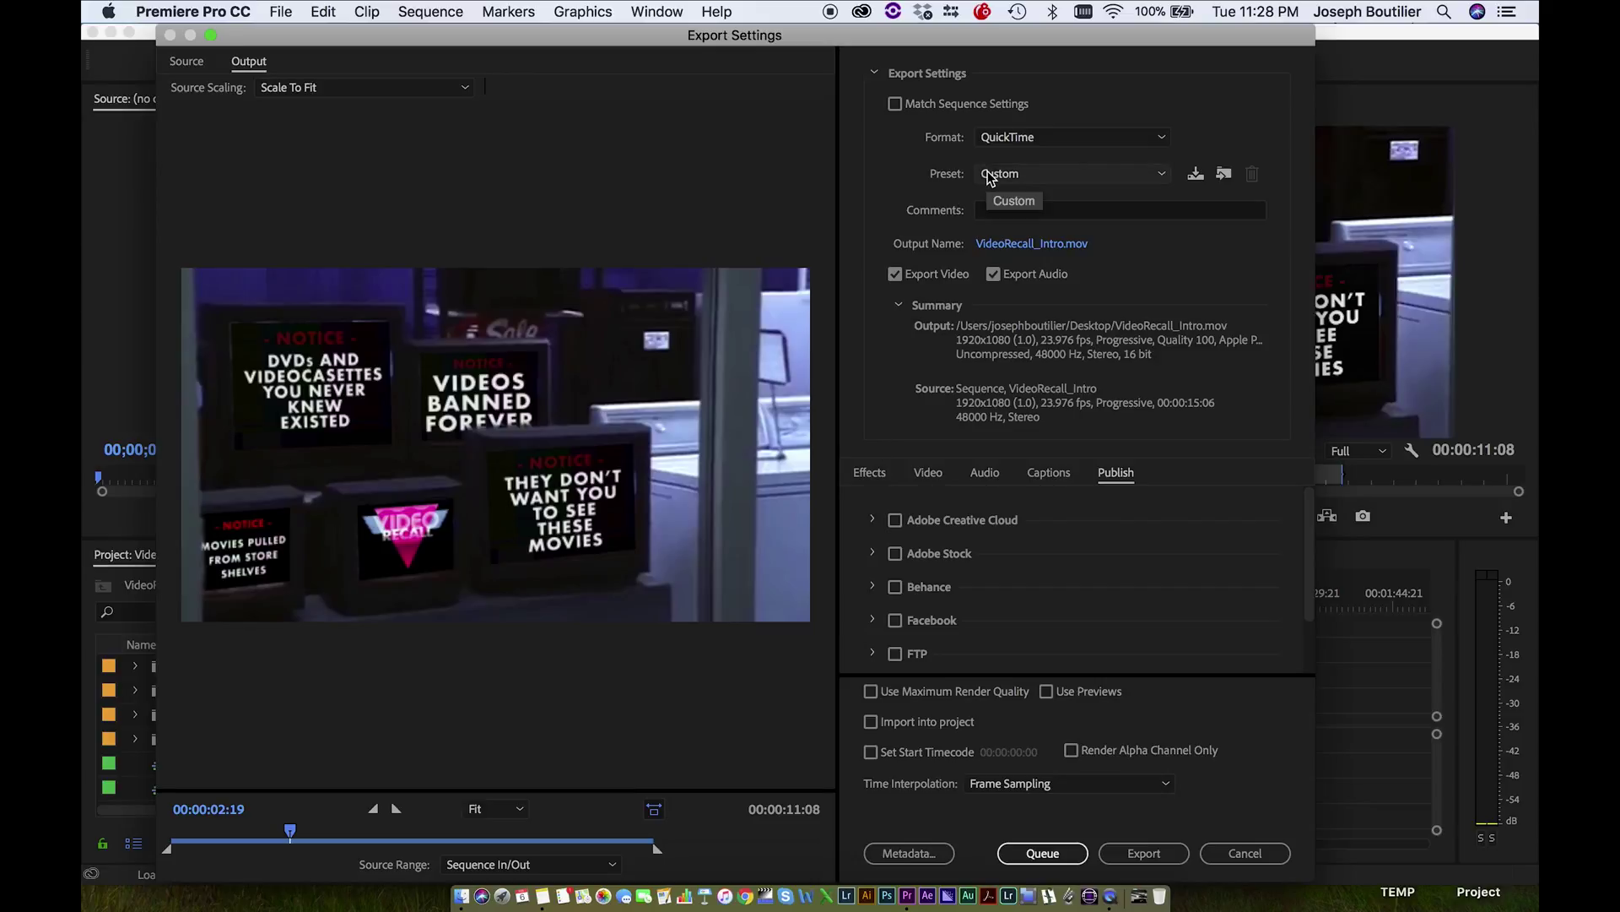
- Apply the 422HQ preset to the QuickTime export and send it to the Adobe Media Encoder queue
{"action": "left_click", "coordinate": [1037, 173]}
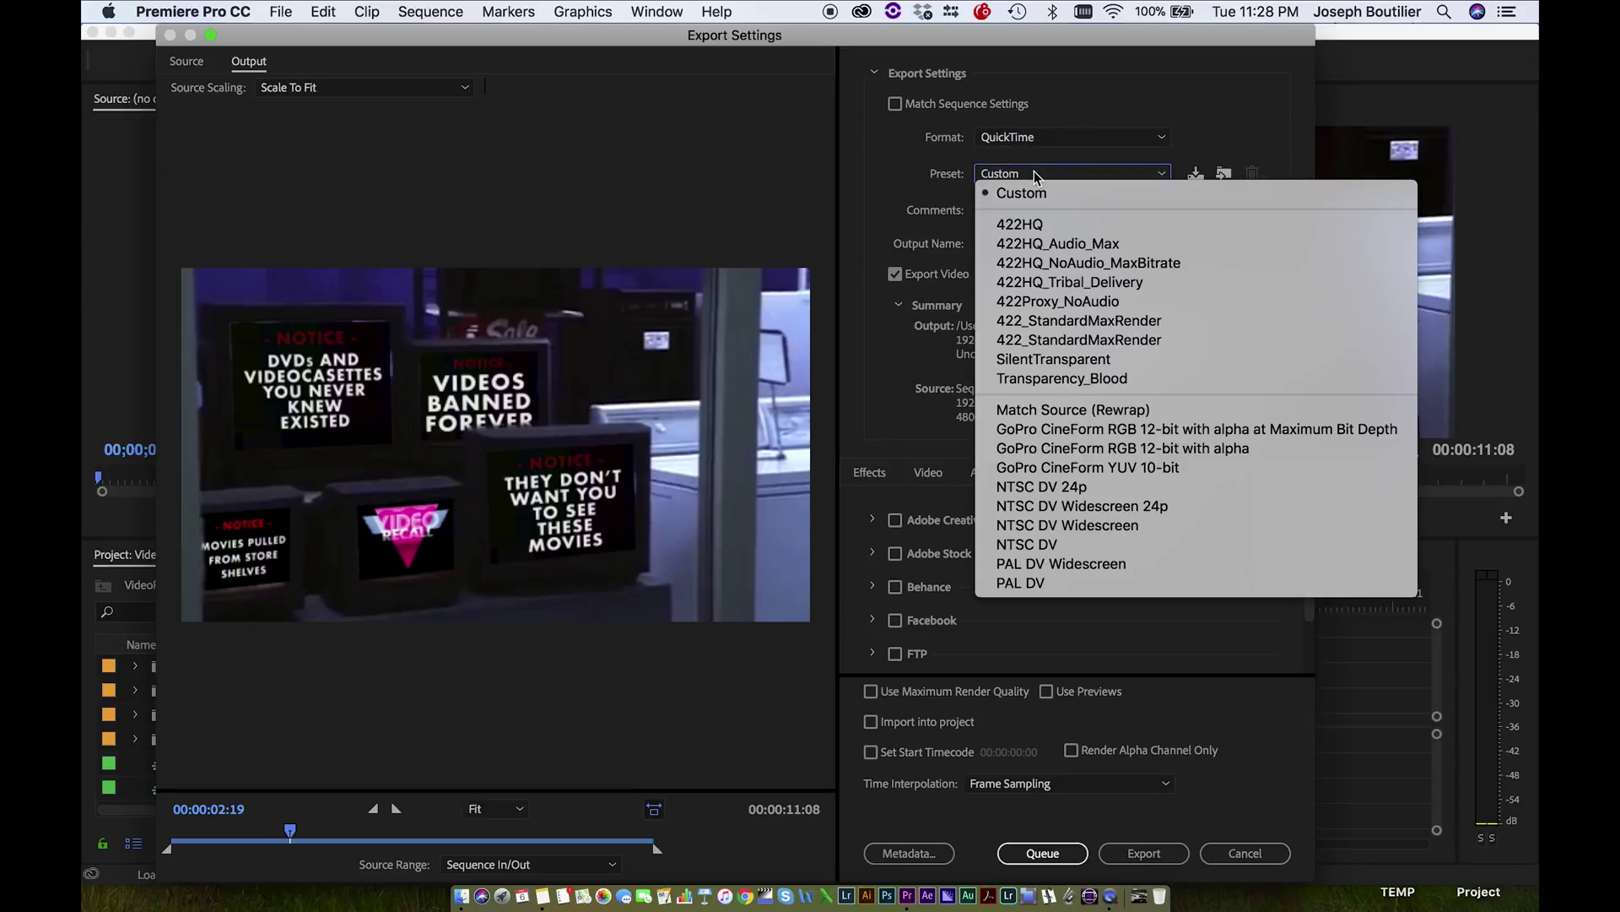
{"action": "left_click", "coordinate": [1056, 225]}
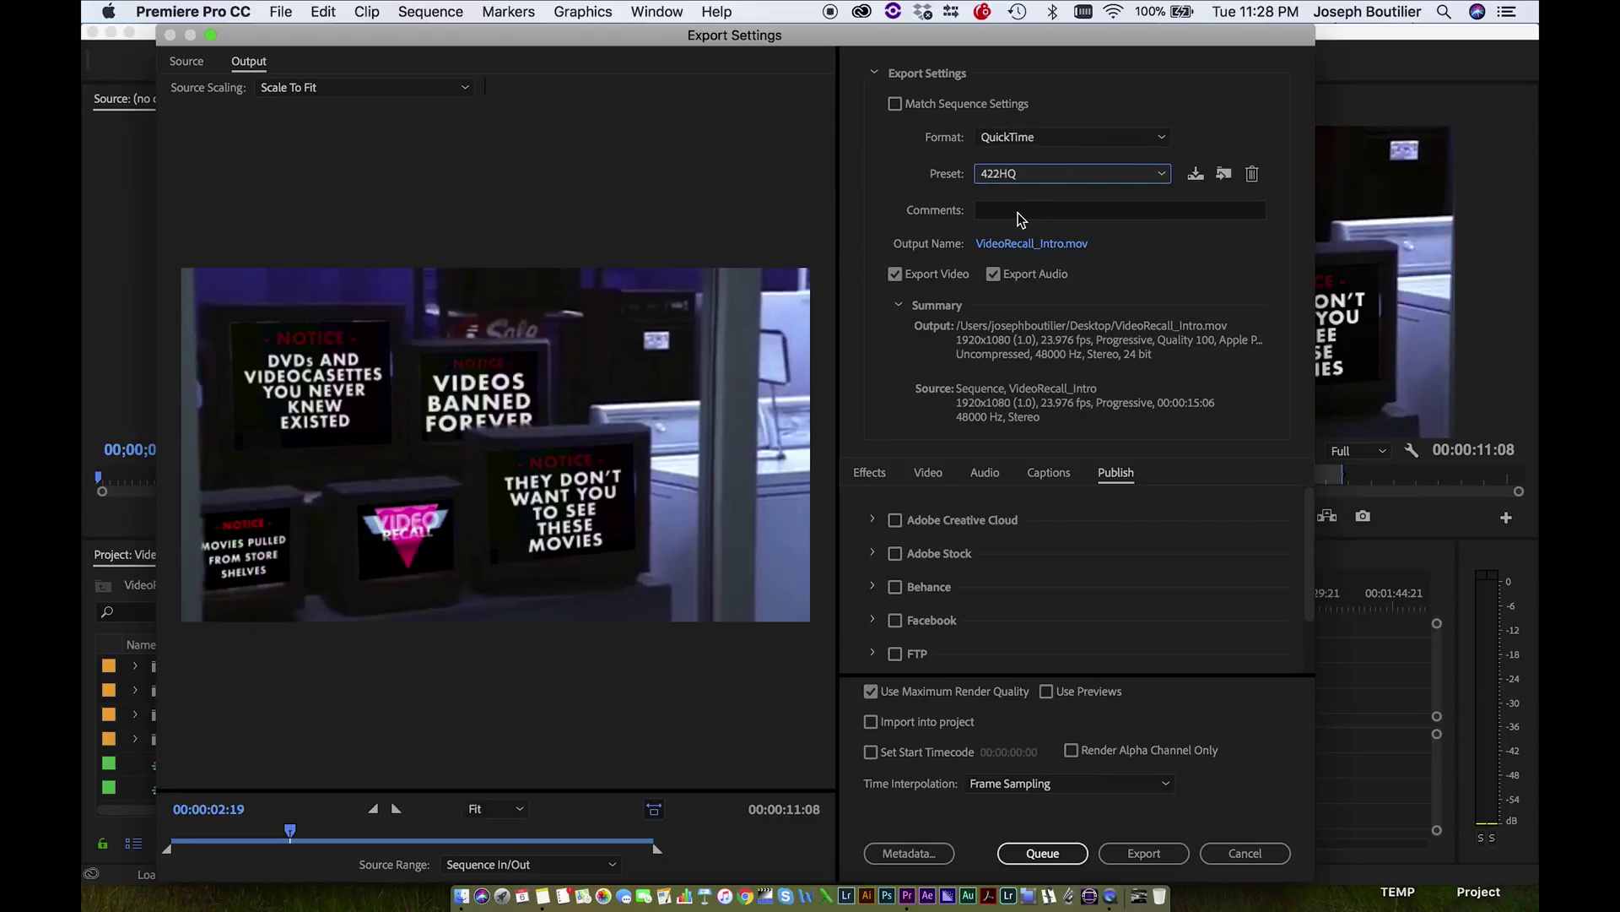
{"action": "scroll", "coordinate": [1075, 611], "scroll_direction": "down", "scroll_amount": 2}
{"action": "left_click", "coordinate": [1045, 854]}
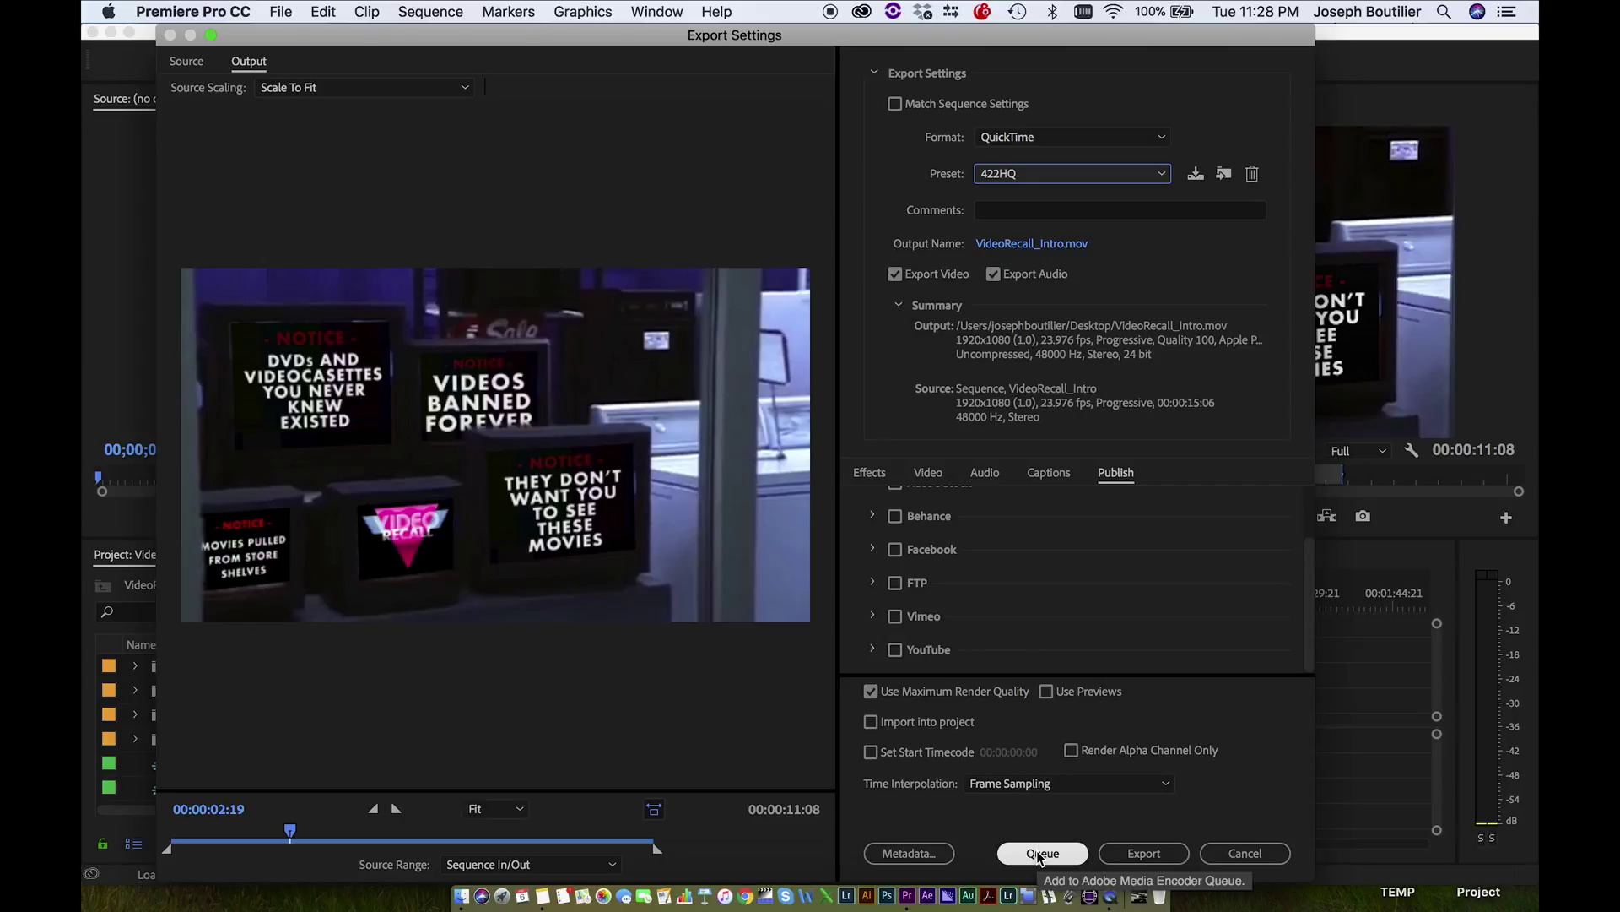
{"action": "scroll", "coordinate": [1021, 640], "scroll_direction": "up", "scroll_amount": 2}
{"action": "scroll", "coordinate": [989, 585], "scroll_direction": "down", "scroll_amount": 2}
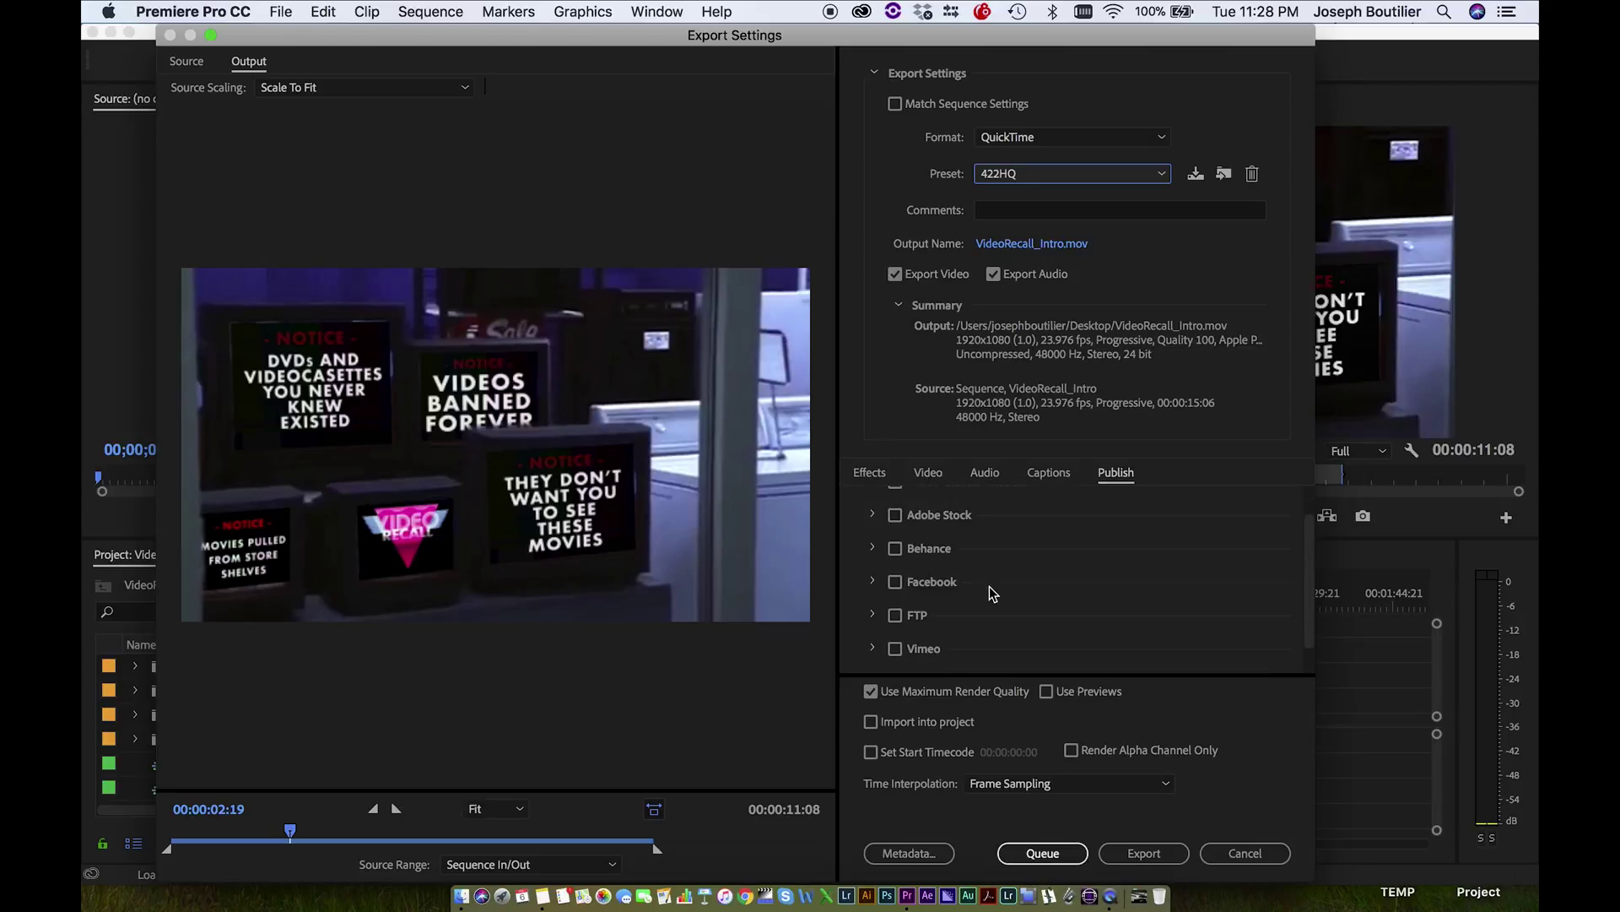
{"action": "scroll", "coordinate": [989, 586], "scroll_direction": "up", "scroll_amount": 2}
{"action": "scroll", "coordinate": [979, 615], "scroll_direction": "down", "scroll_amount": 2}
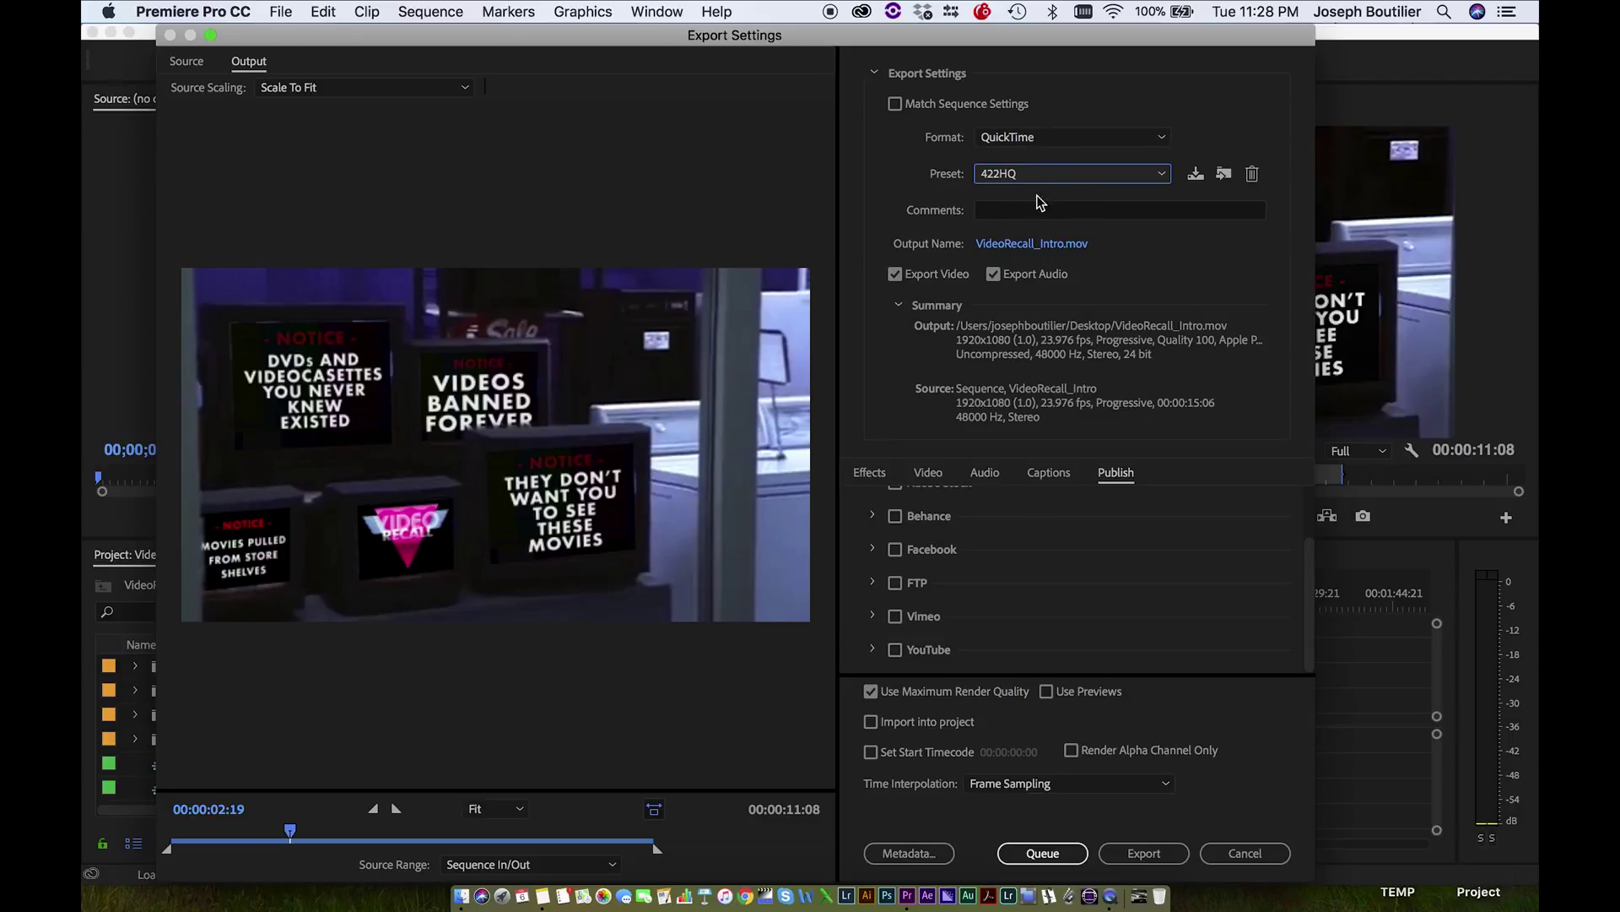
{"action": "left_click", "coordinate": [1037, 853]}
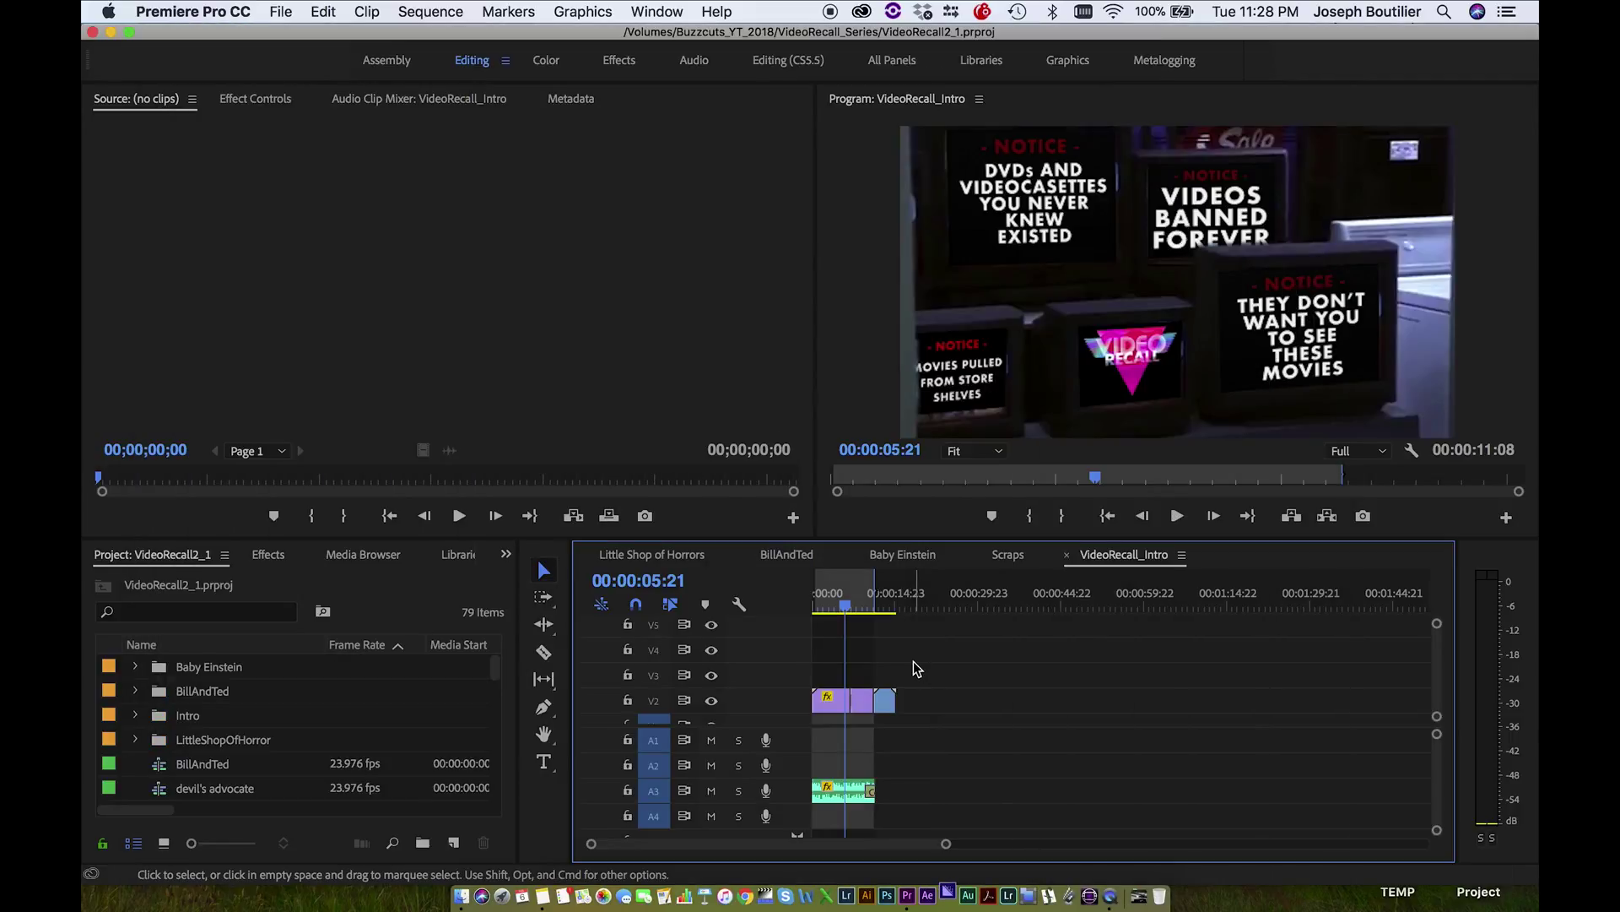
{"action": "left_click", "coordinate": [947, 895]}
{"action": "key", "text": "super+Tab"}
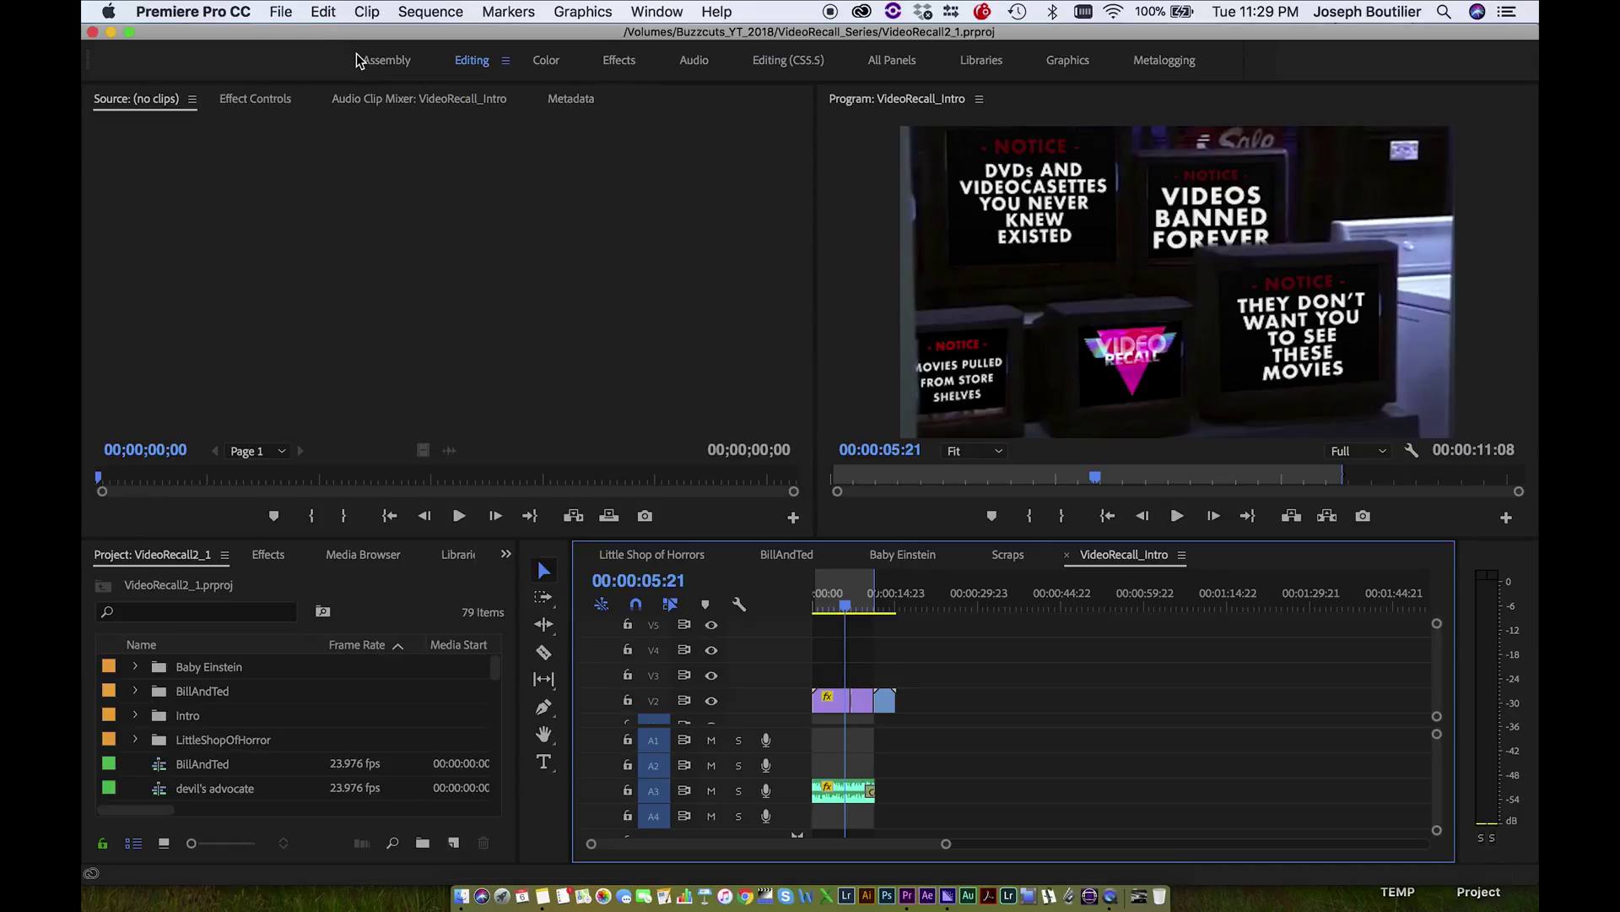
- Reopen the media export settings for the VideoRecall_Intro sequence and set the format to H.264
{"action": "left_click", "coordinate": [284, 11]}
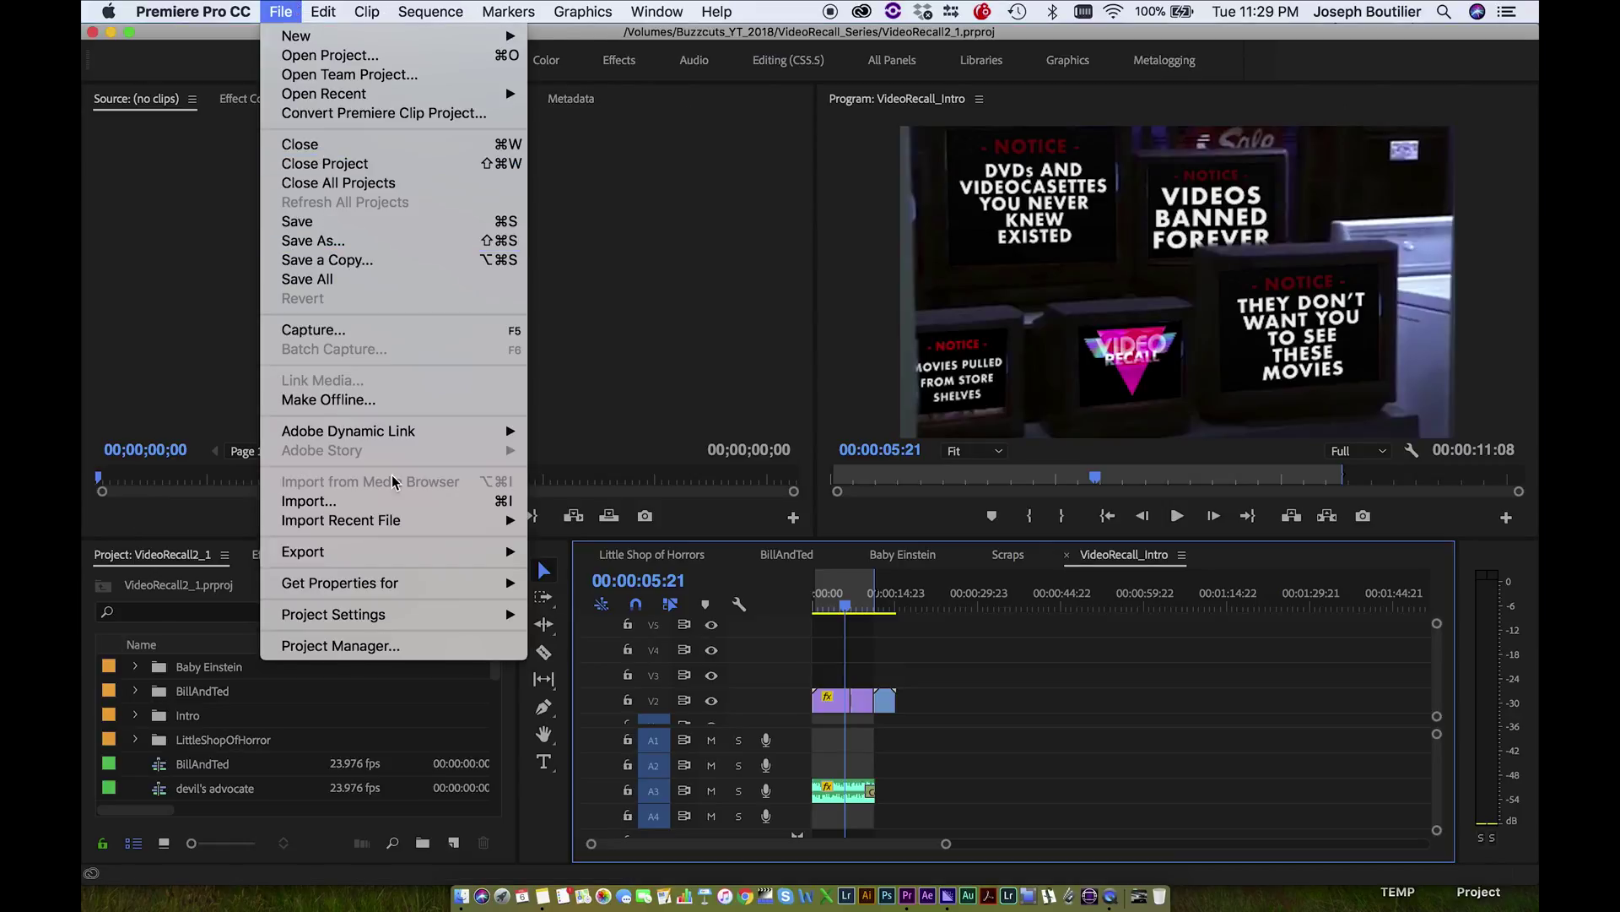
{"action": "mouse_move", "coordinate": [401, 551]}
{"action": "left_click", "coordinate": [599, 557]}
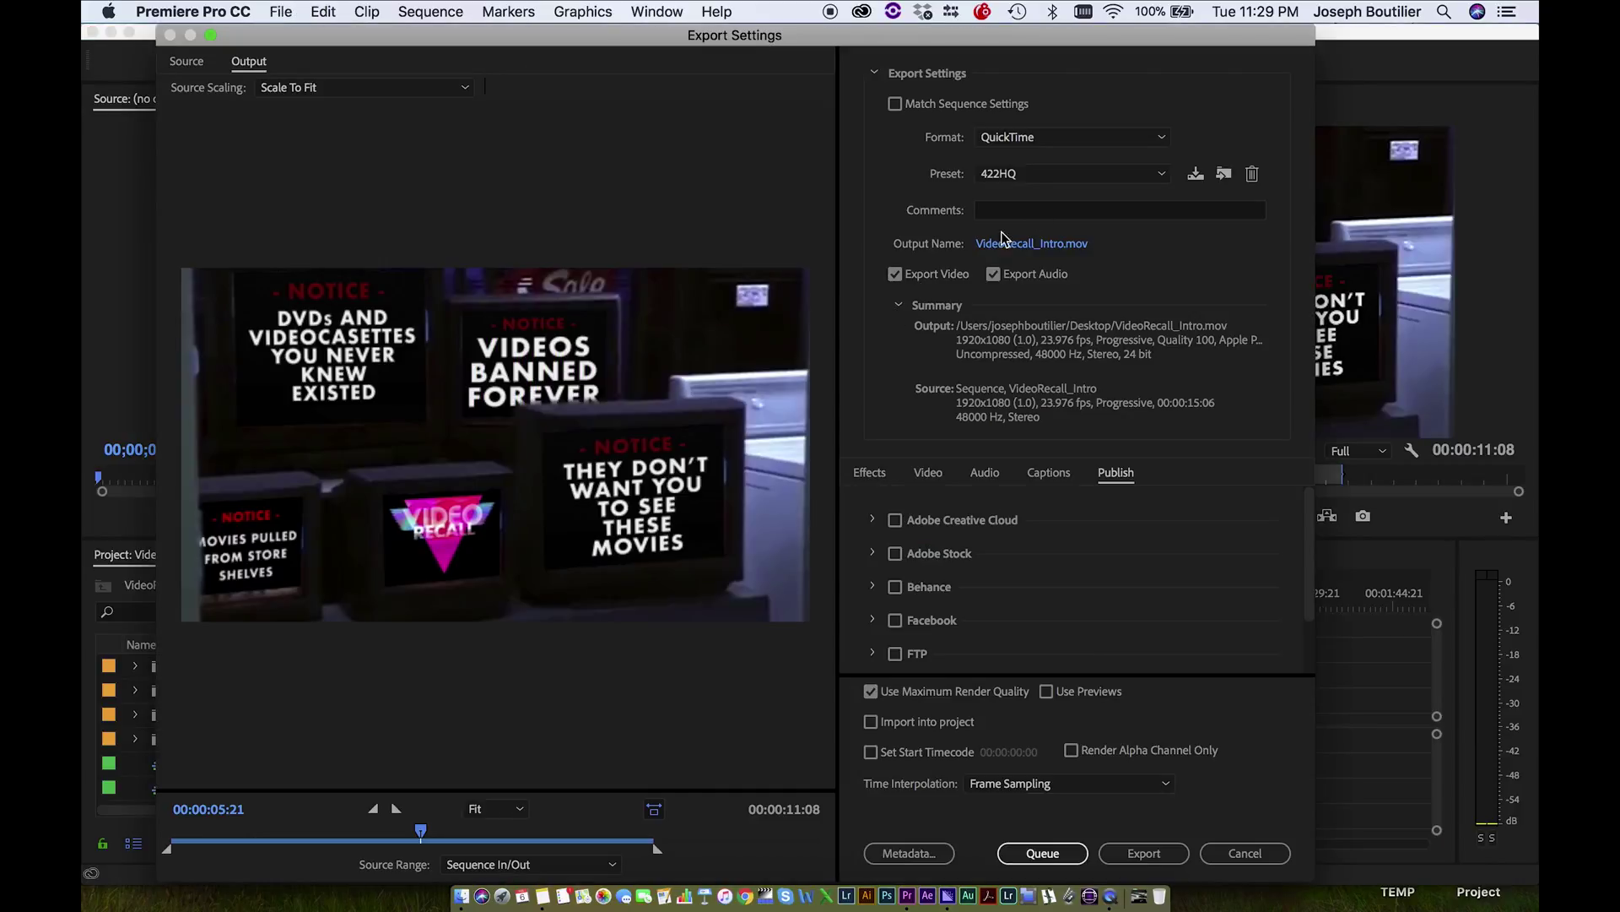
{"action": "left_click", "coordinate": [1017, 140]}
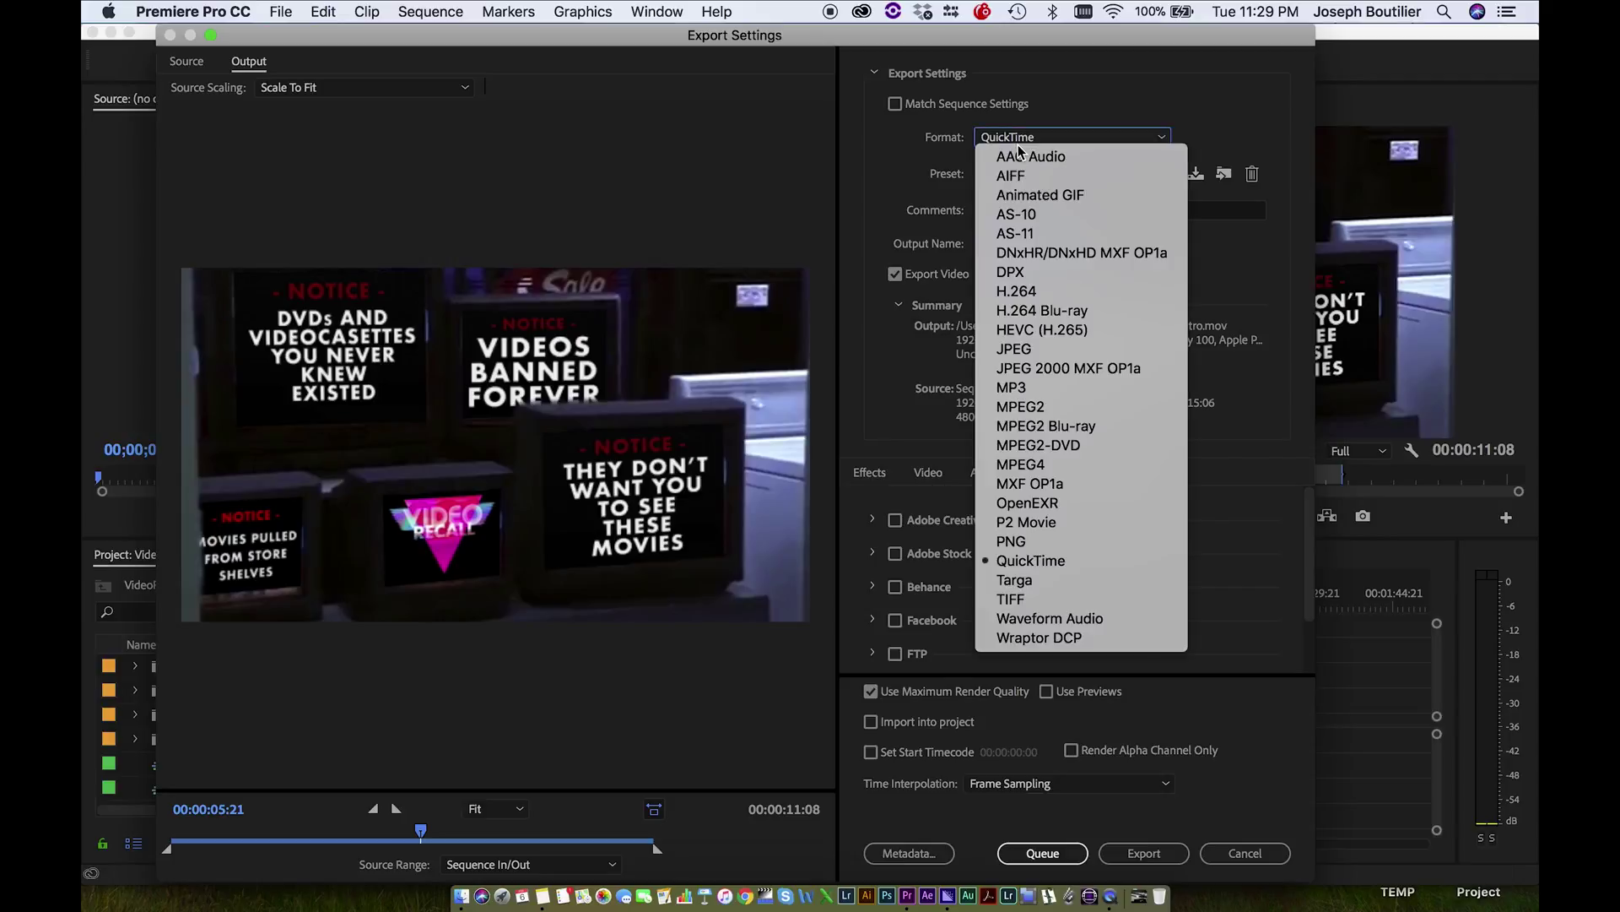
{"action": "left_click", "coordinate": [1054, 299]}
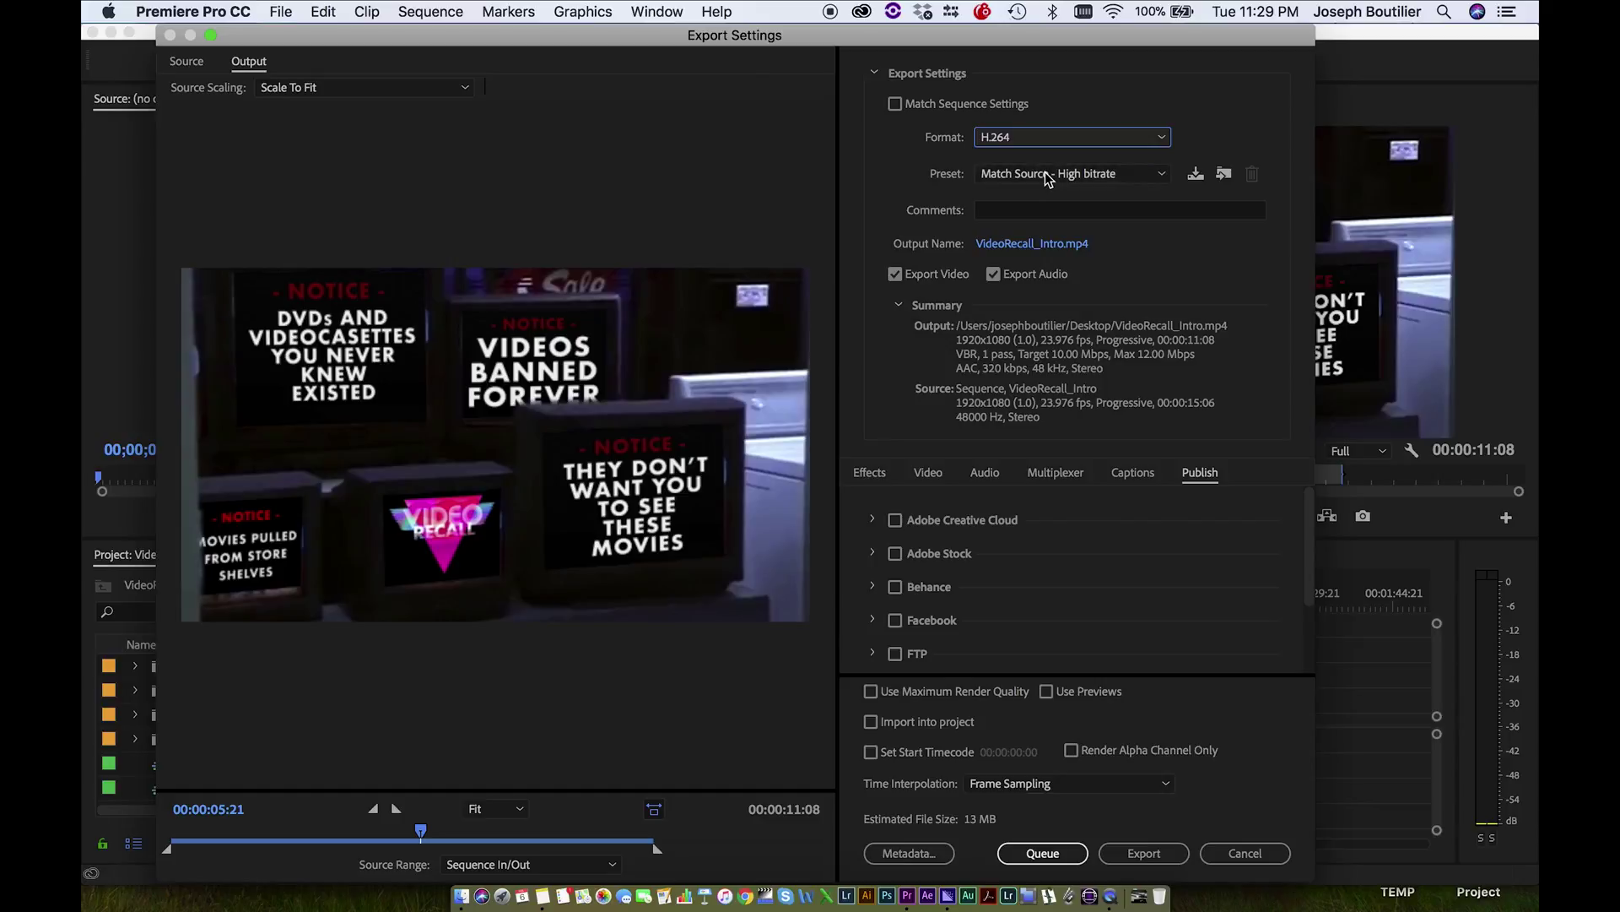
- Look through the H.264 presets and apply the YouTube 1080p HD preset to the export
{"action": "left_click", "coordinate": [1045, 173]}
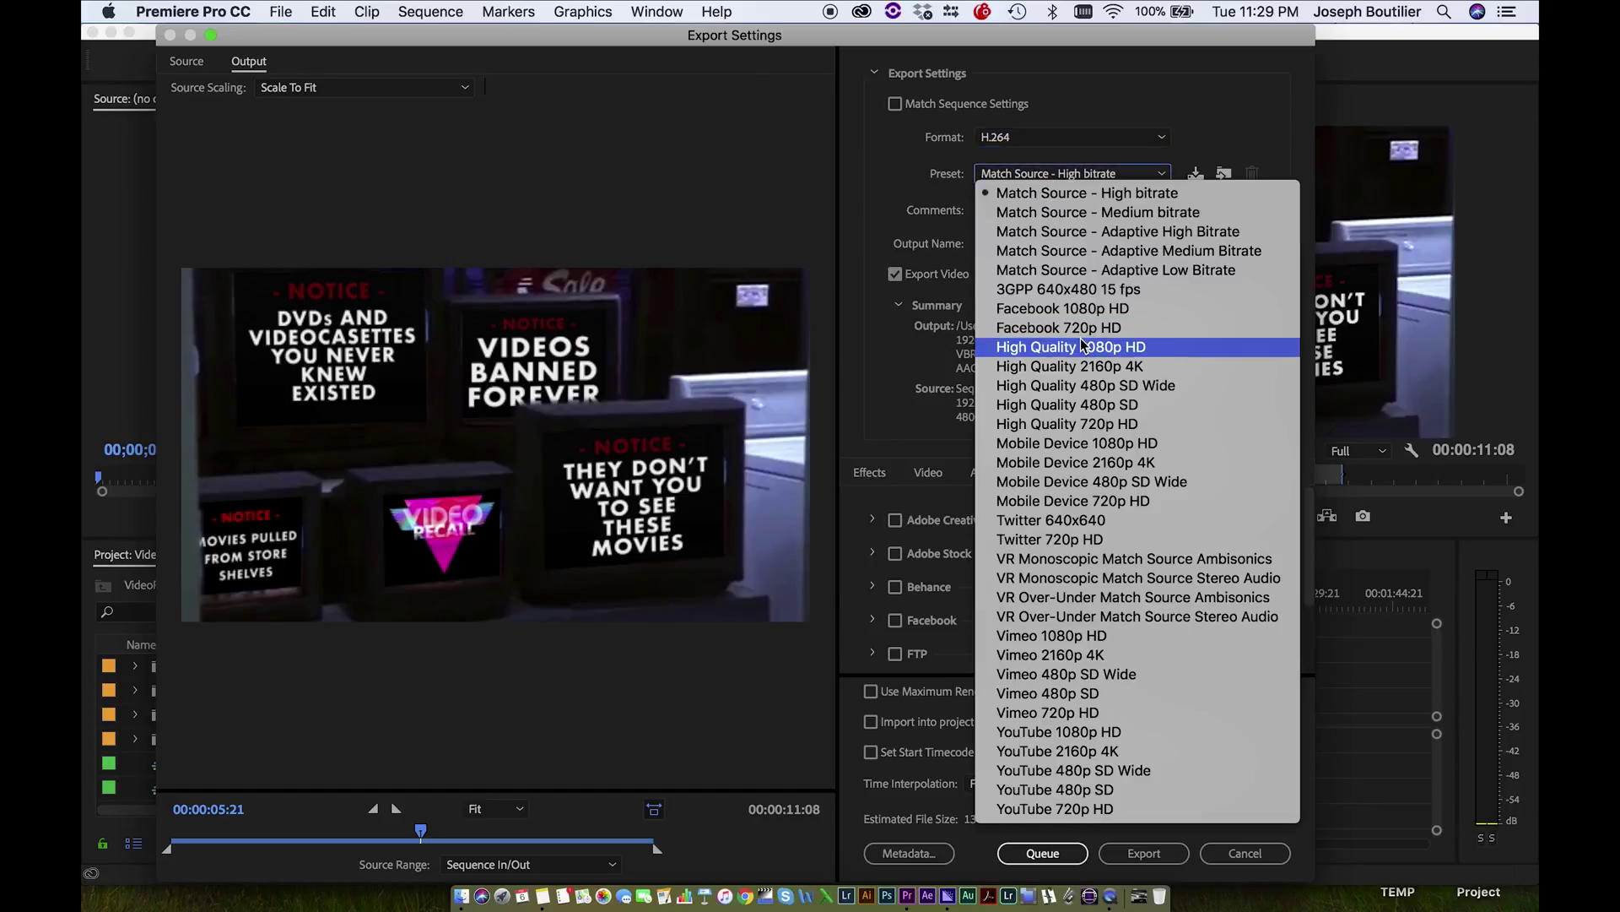
{"action": "key", "text": "Escape"}
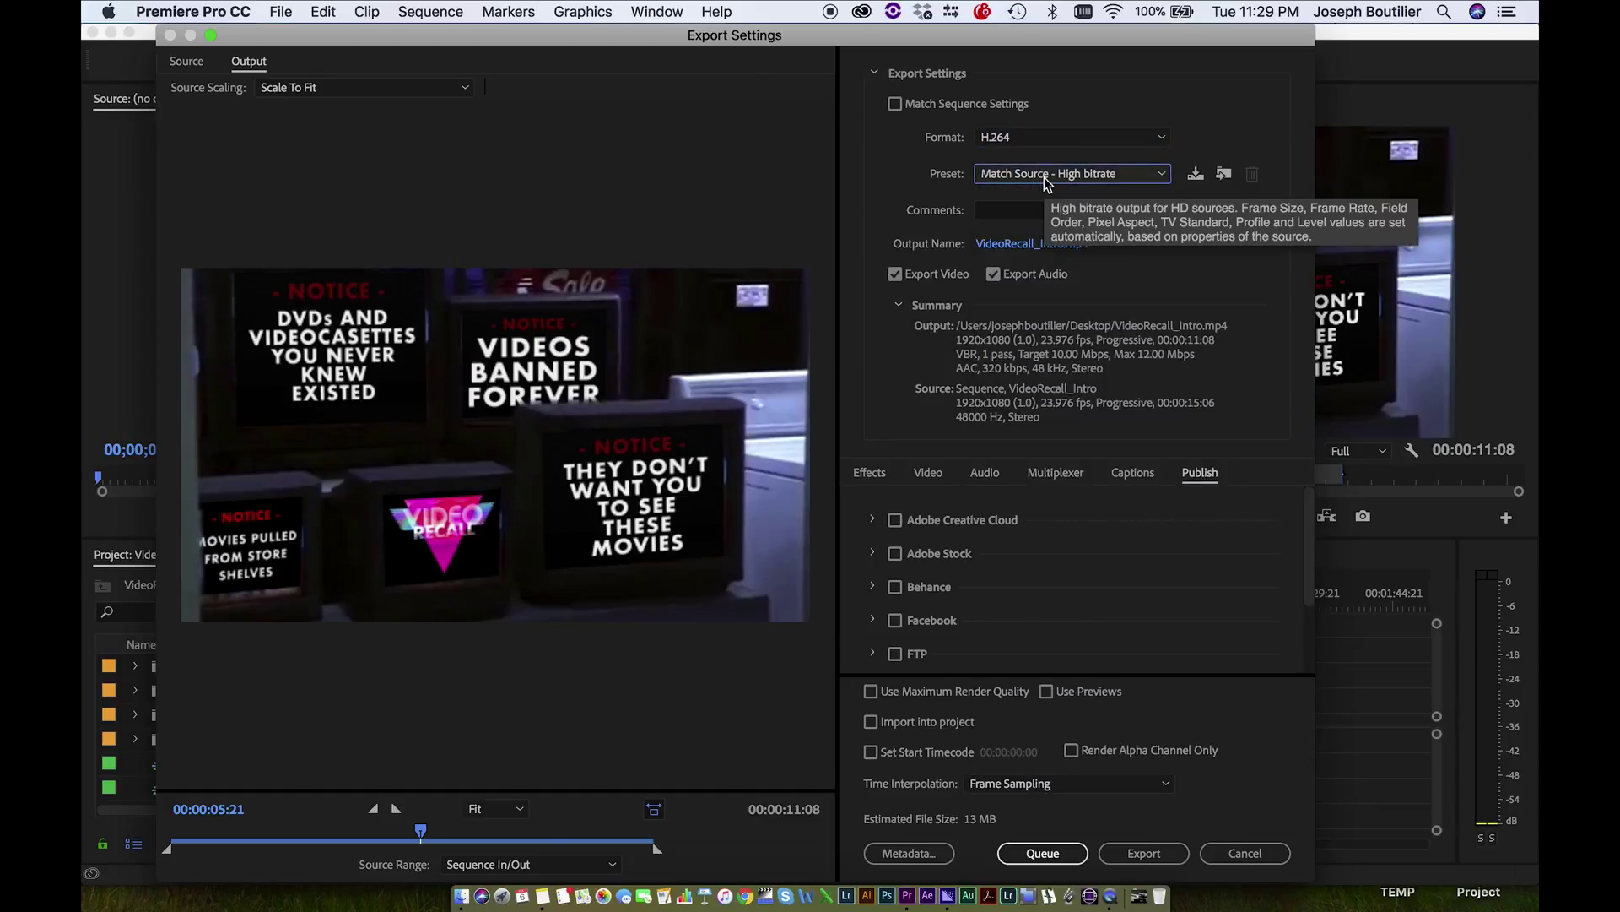
{"action": "left_click", "coordinate": [1045, 175]}
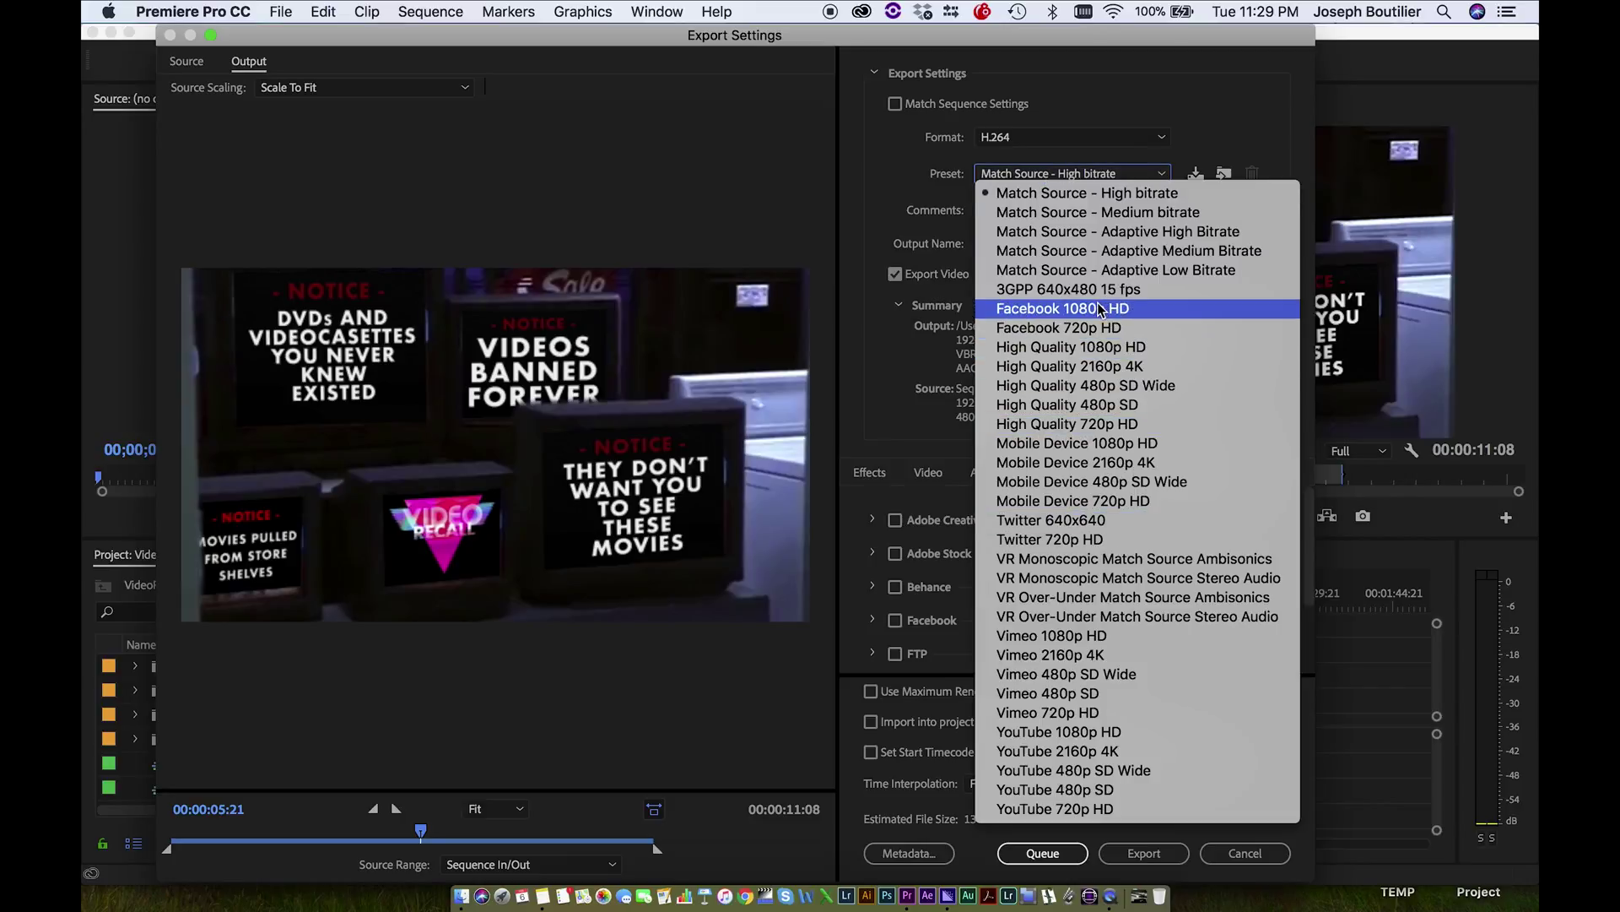
{"action": "left_click", "coordinate": [1009, 128]}
{"action": "left_click", "coordinate": [1055, 174]}
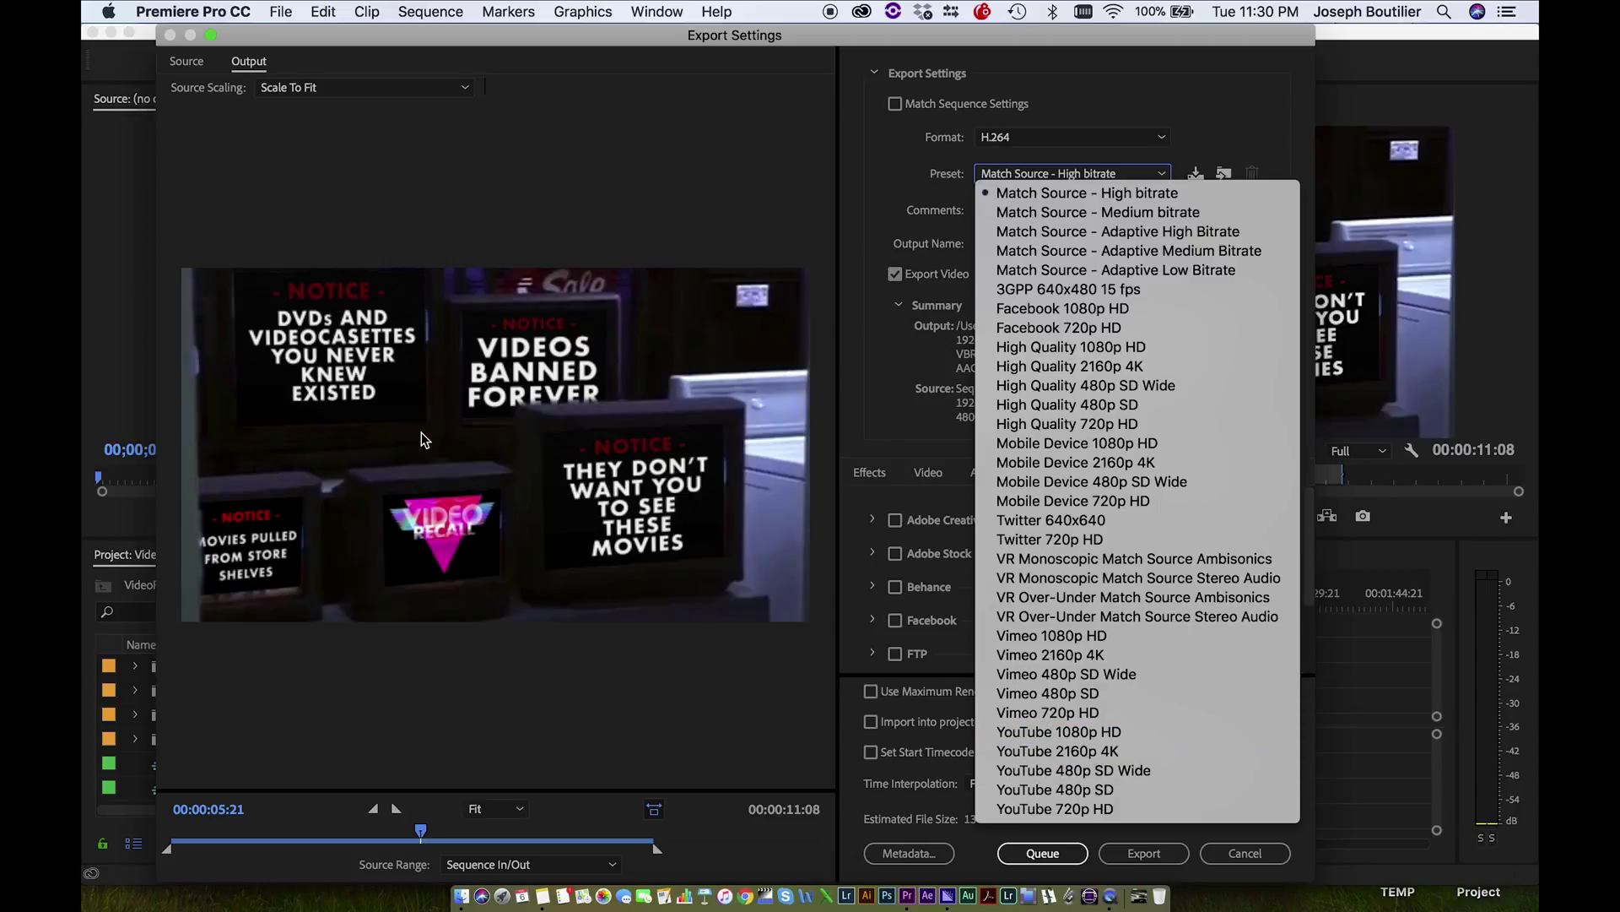
{"action": "left_click", "coordinate": [1136, 733]}
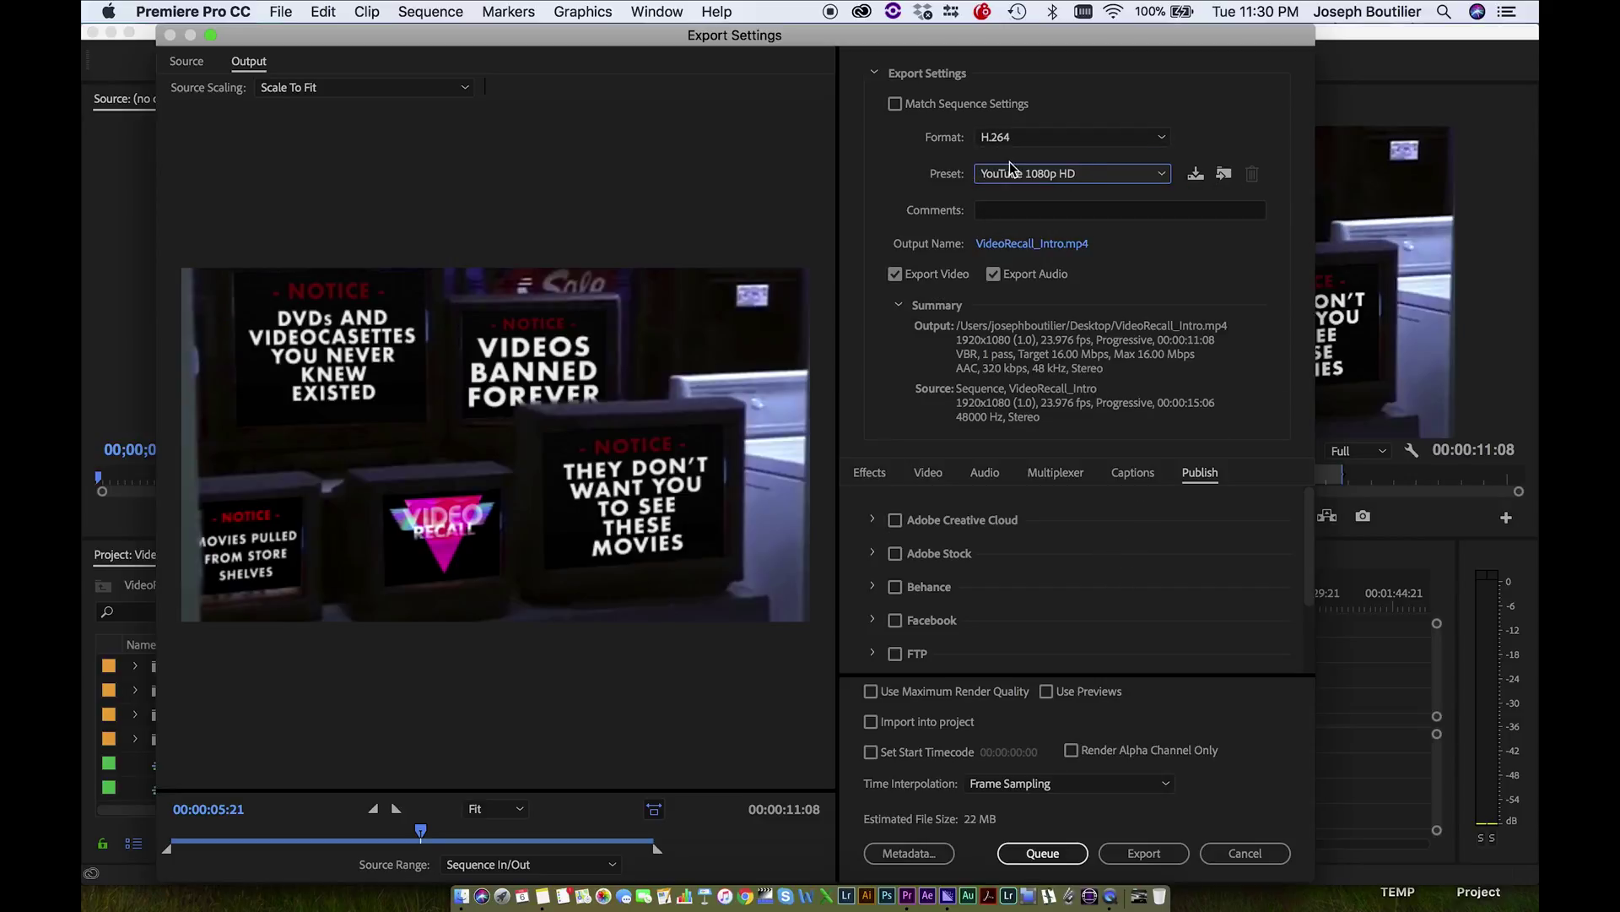
- Look through the publishing destinations offered for the H.264 export, including the Twitter options
{"action": "scroll", "coordinate": [1073, 589], "scroll_direction": "down", "scroll_amount": 3}
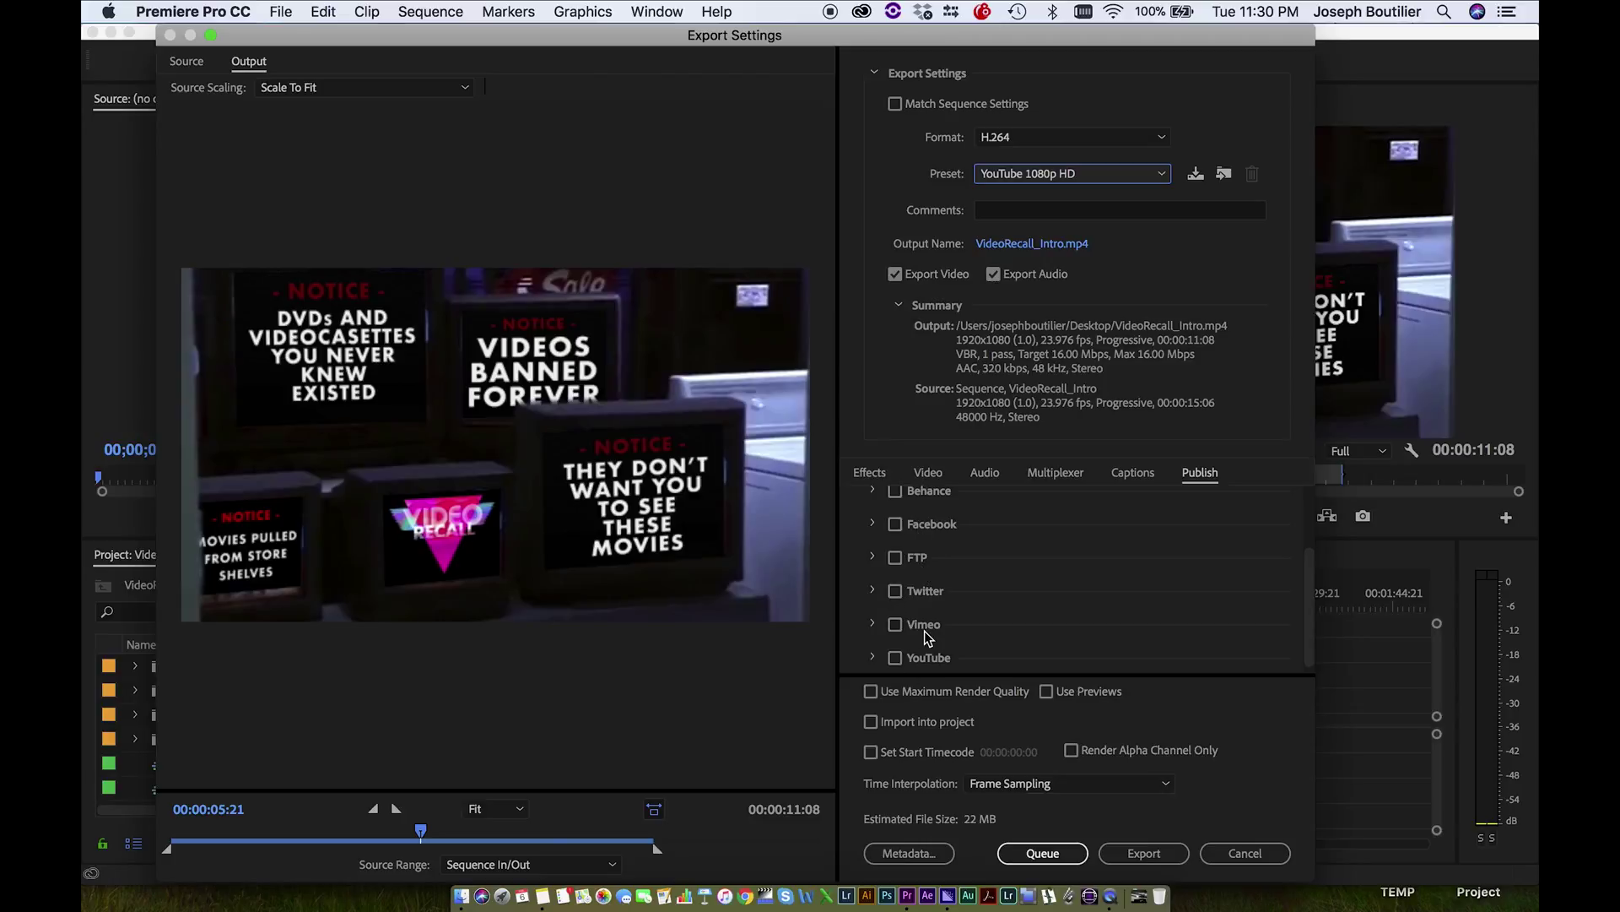
{"action": "left_click", "coordinate": [872, 589]}
{"action": "left_click", "coordinate": [873, 588]}
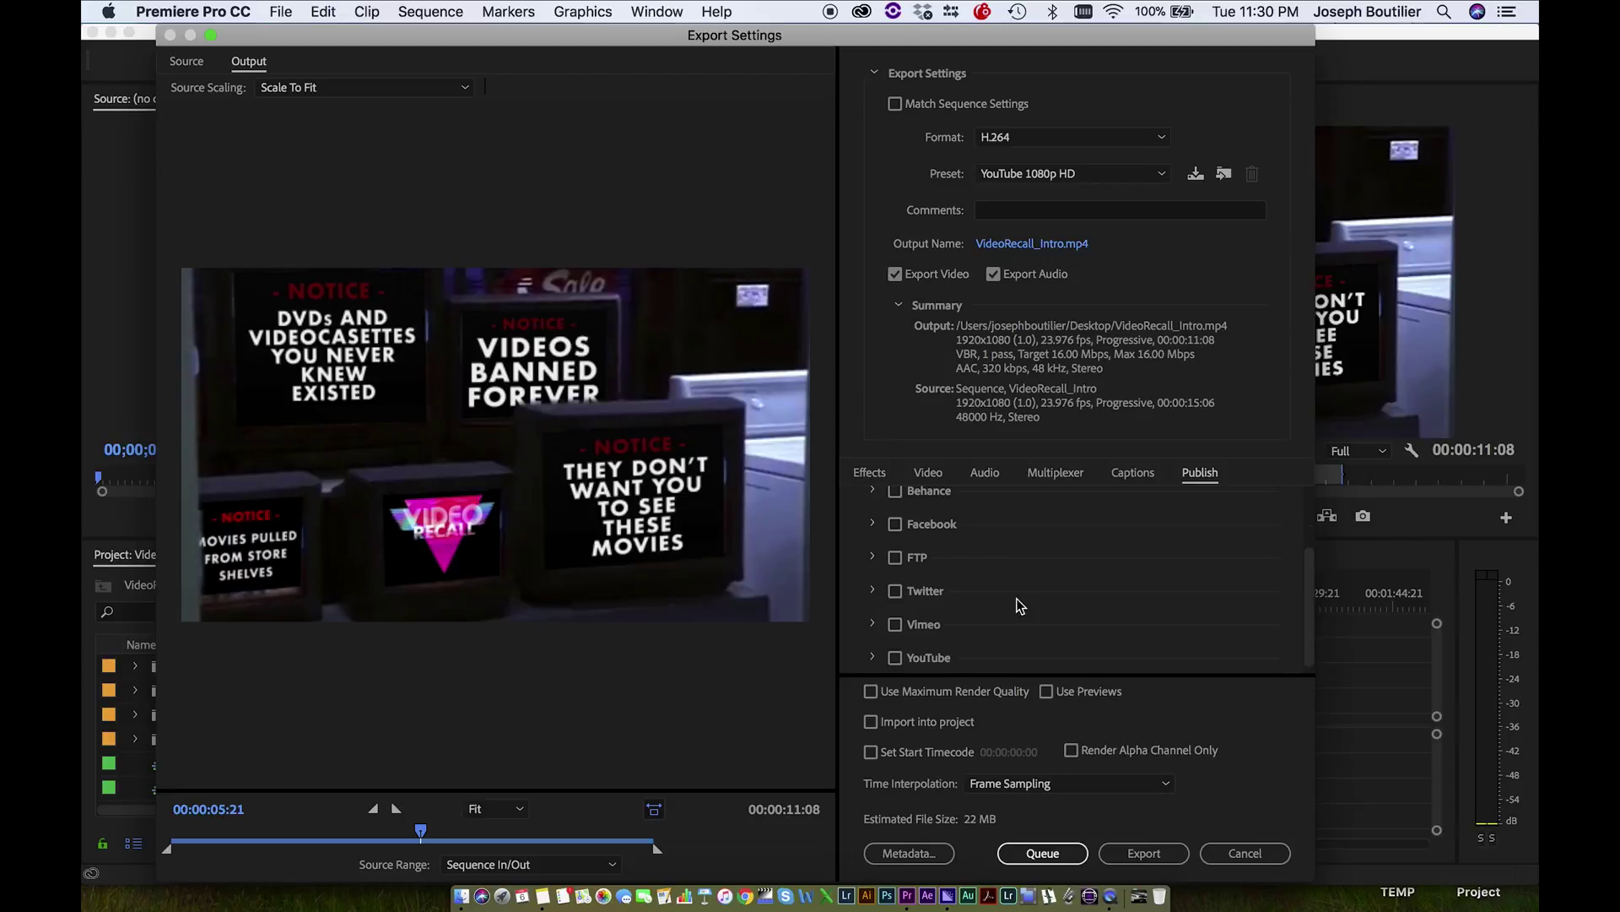
{"action": "scroll", "coordinate": [1025, 583], "scroll_direction": "up", "scroll_amount": 3}
{"action": "scroll", "coordinate": [1039, 544], "scroll_direction": "down", "scroll_amount": 3}
{"action": "scroll", "coordinate": [1042, 545], "scroll_direction": "up", "scroll_amount": 3}
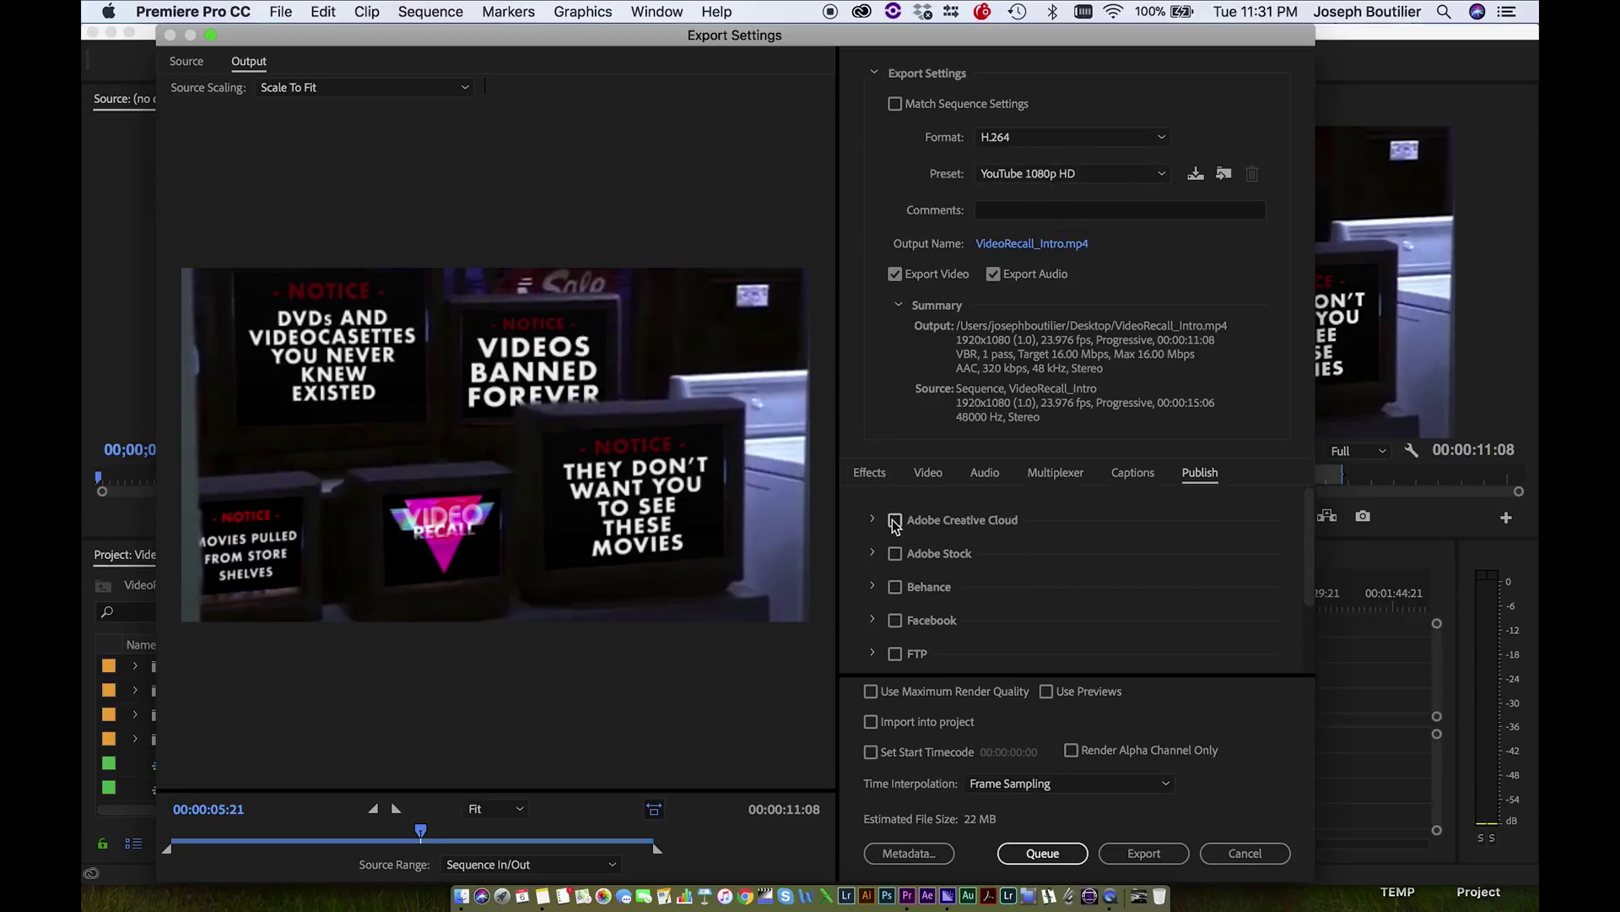
- Enable publishing to Facebook for this export and show its account, page, title and post options
{"action": "scroll", "coordinate": [994, 601], "scroll_direction": "down", "scroll_amount": 1}
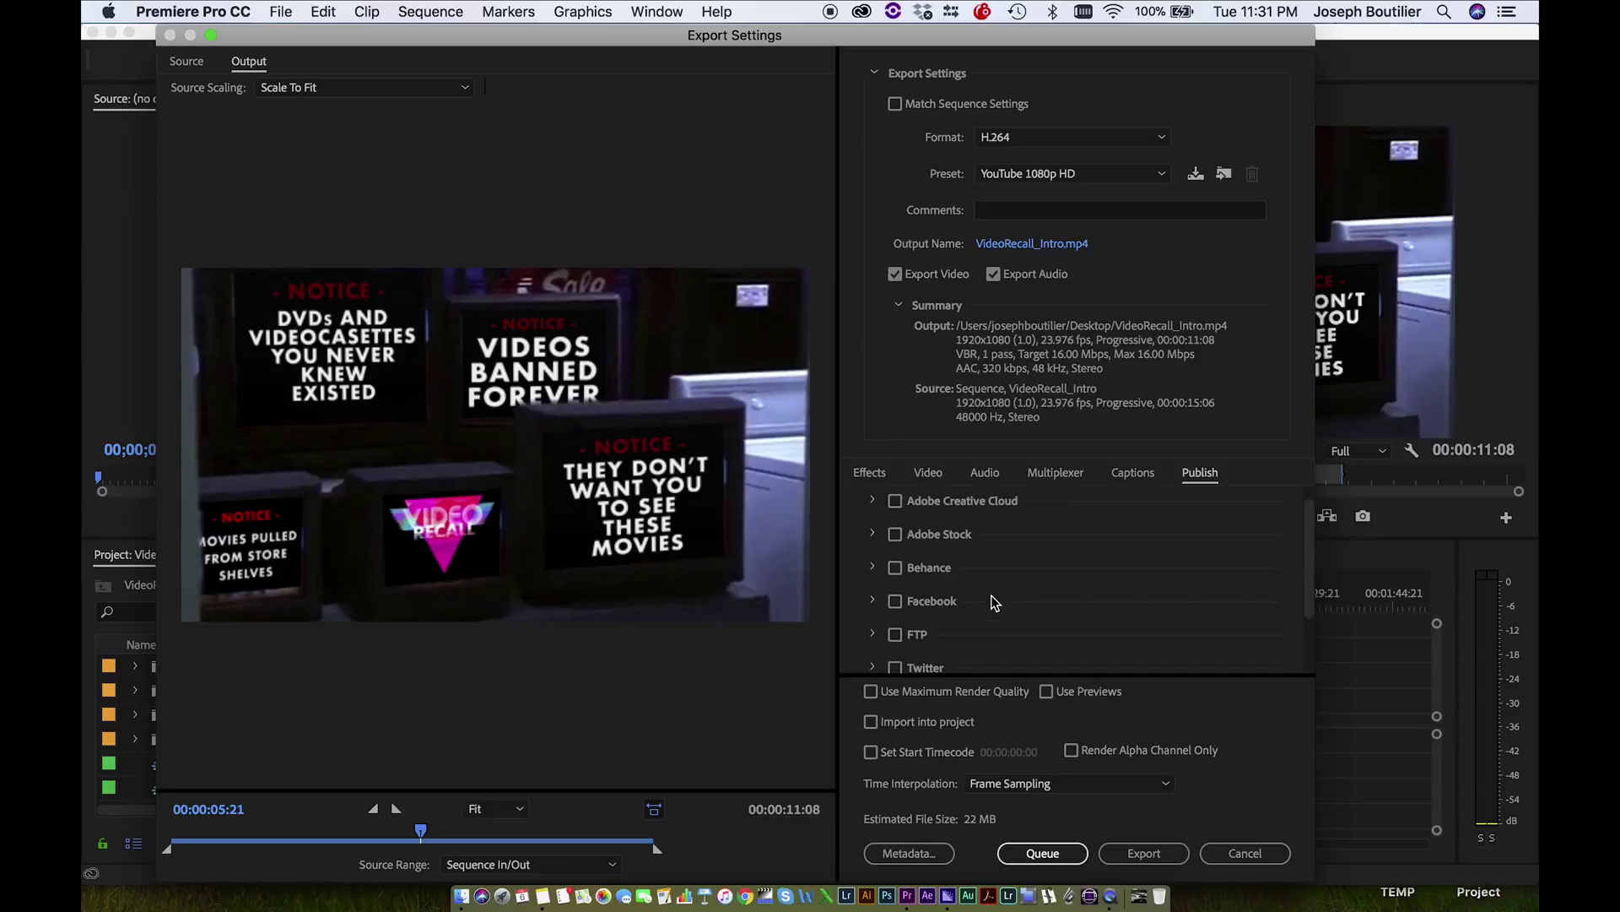
{"action": "left_click", "coordinate": [873, 601]}
{"action": "left_click", "coordinate": [896, 601]}
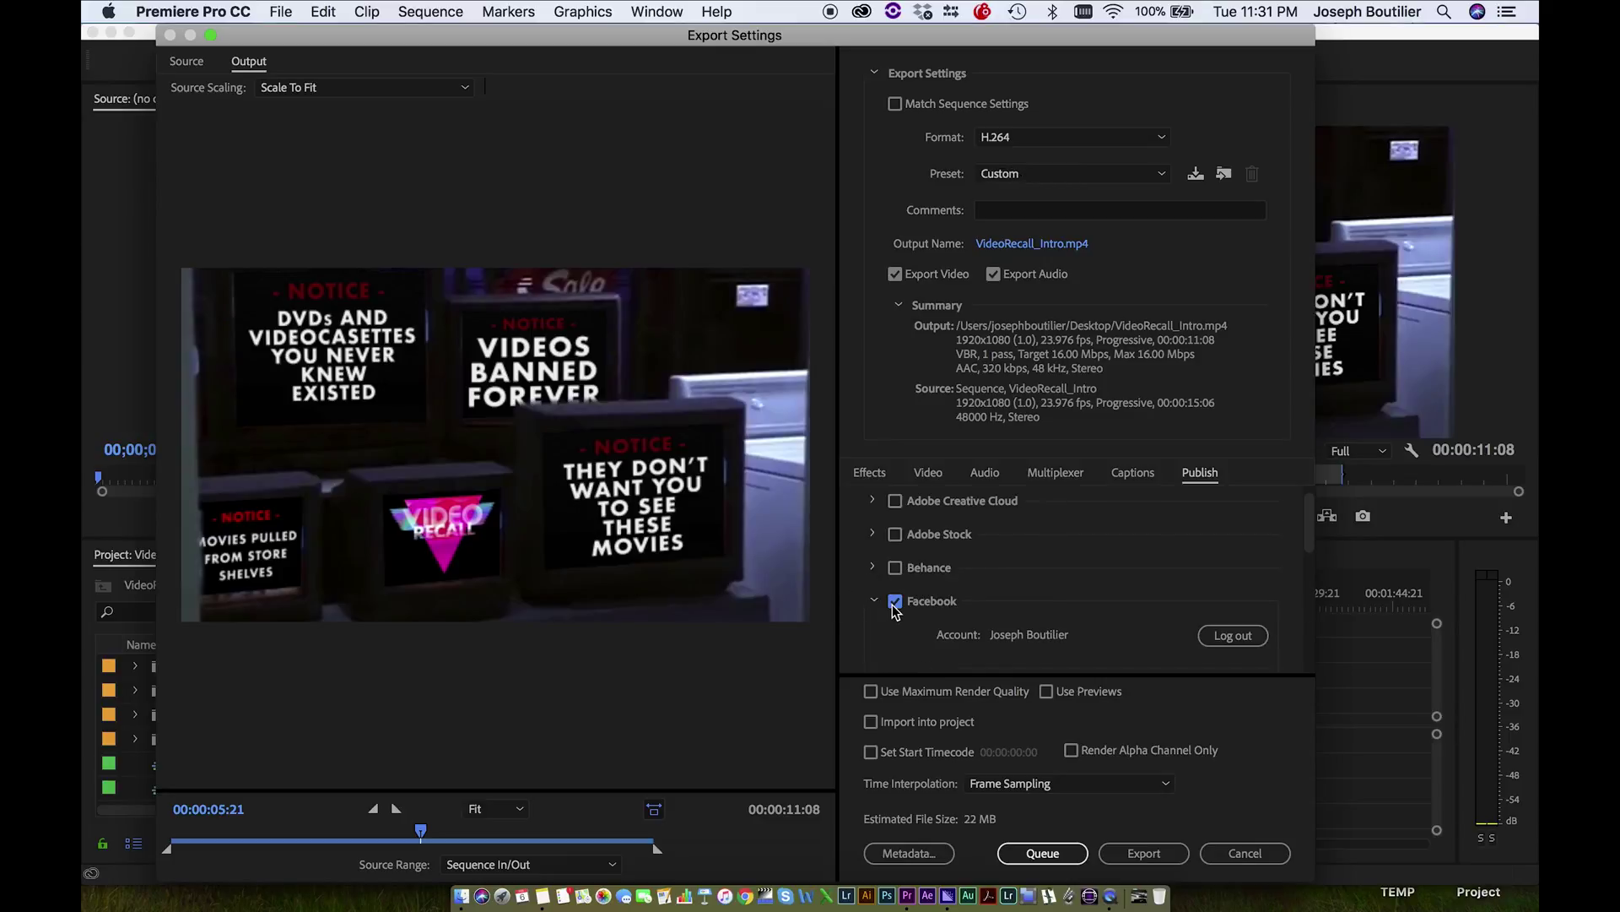
{"action": "scroll", "coordinate": [989, 606], "scroll_direction": "down", "scroll_amount": 3}
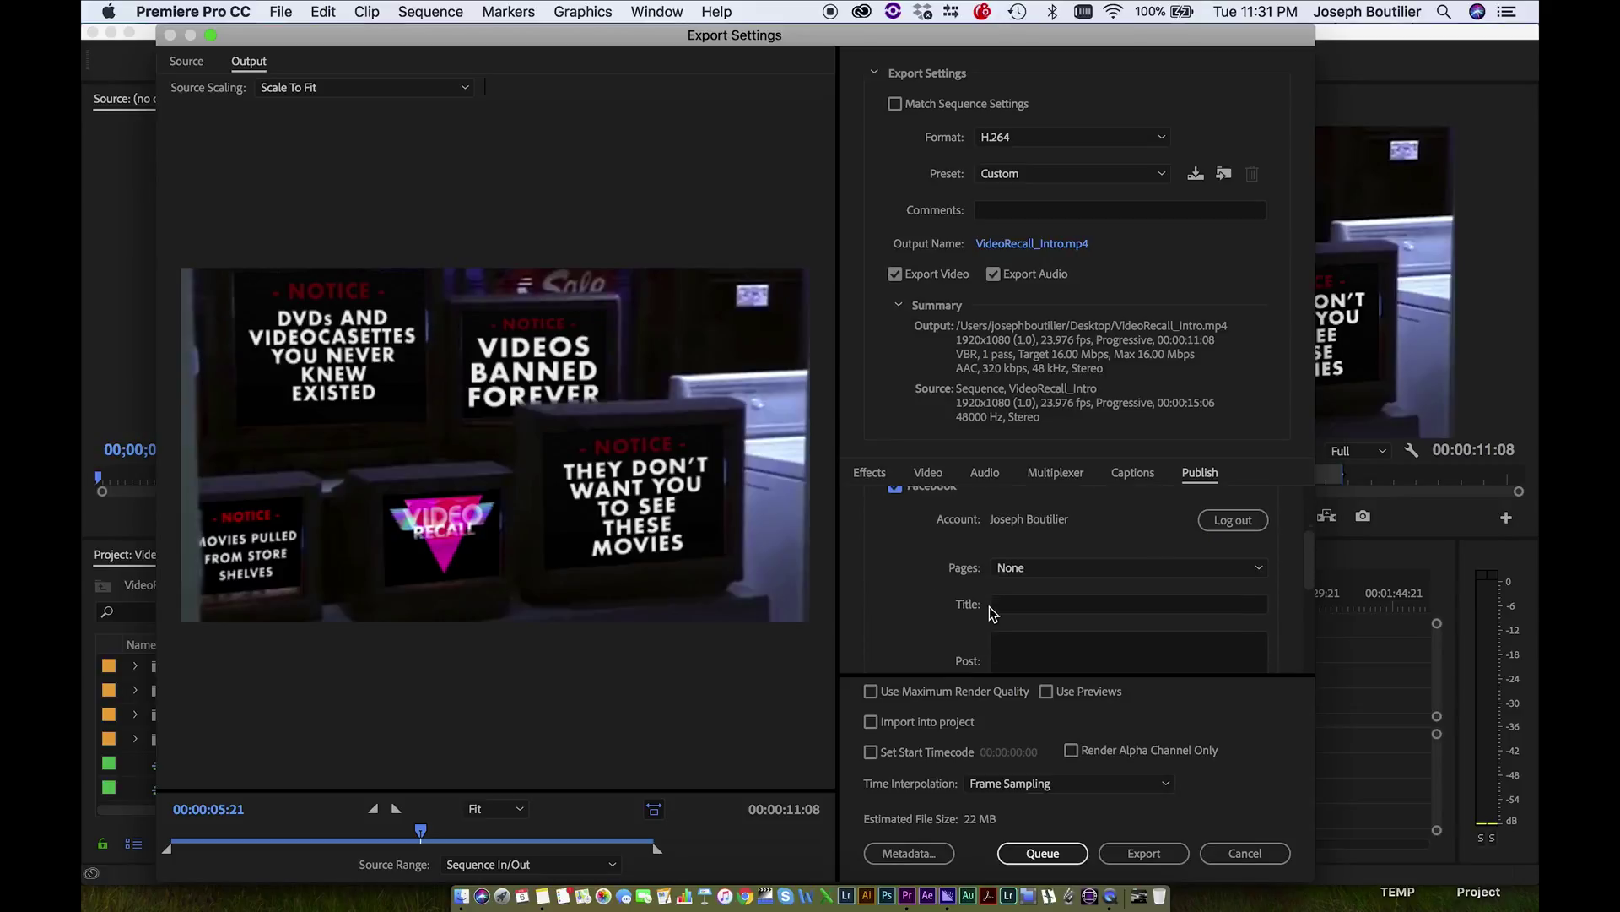
- Review the available H.264 presets and examine the Facebook account, page, title and post fields
{"action": "left_click", "coordinate": [1028, 174]}
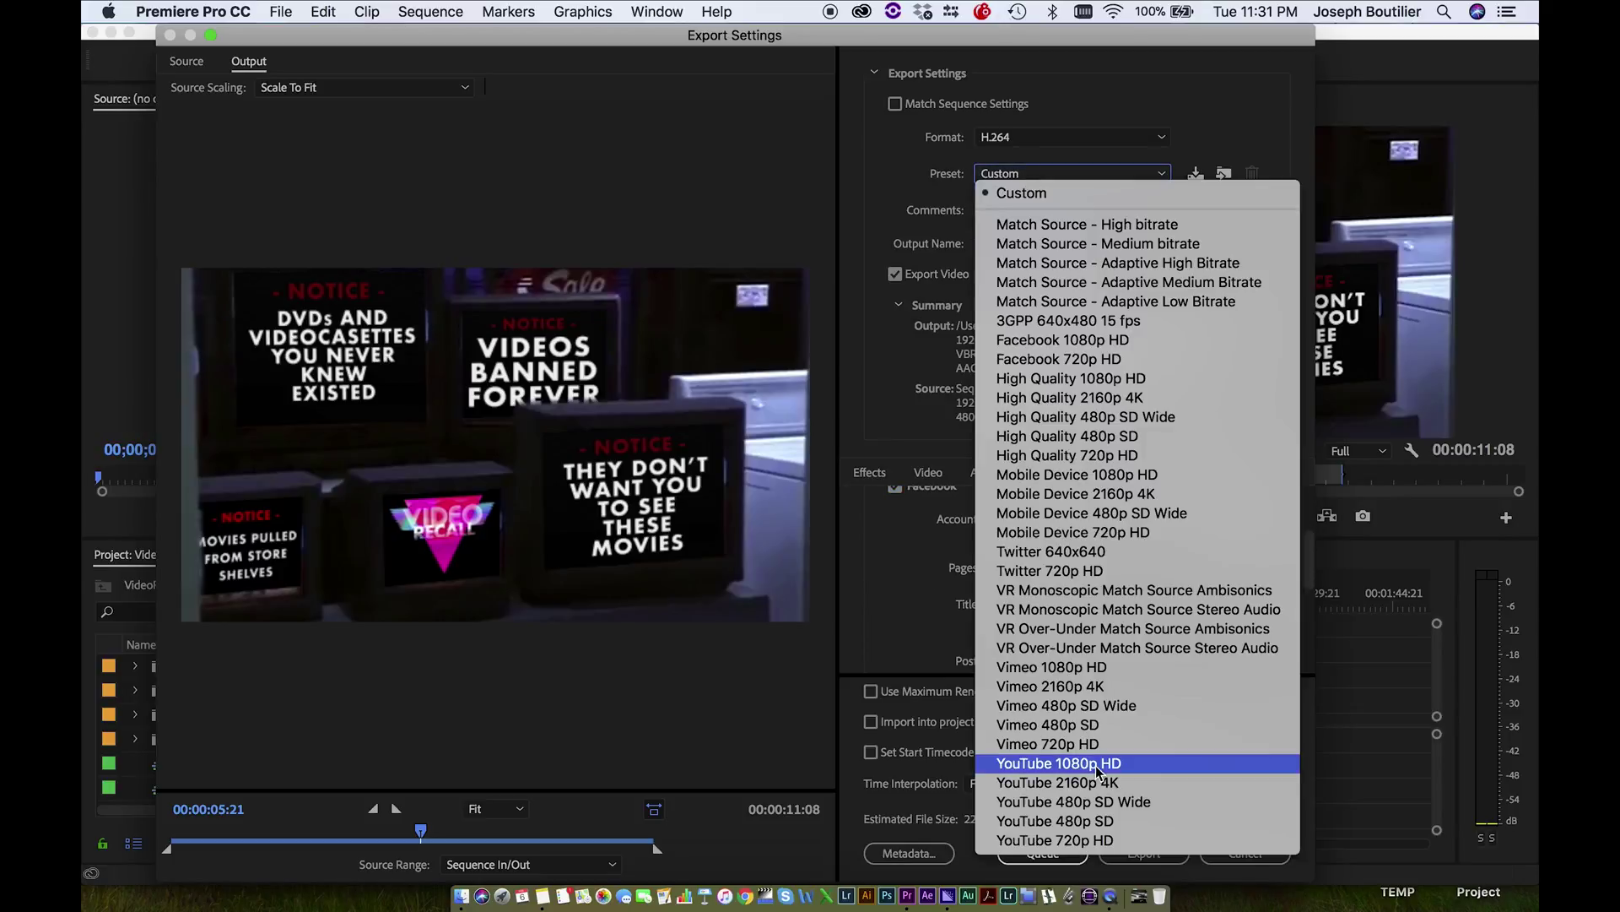
{"action": "left_click", "coordinate": [1013, 171]}
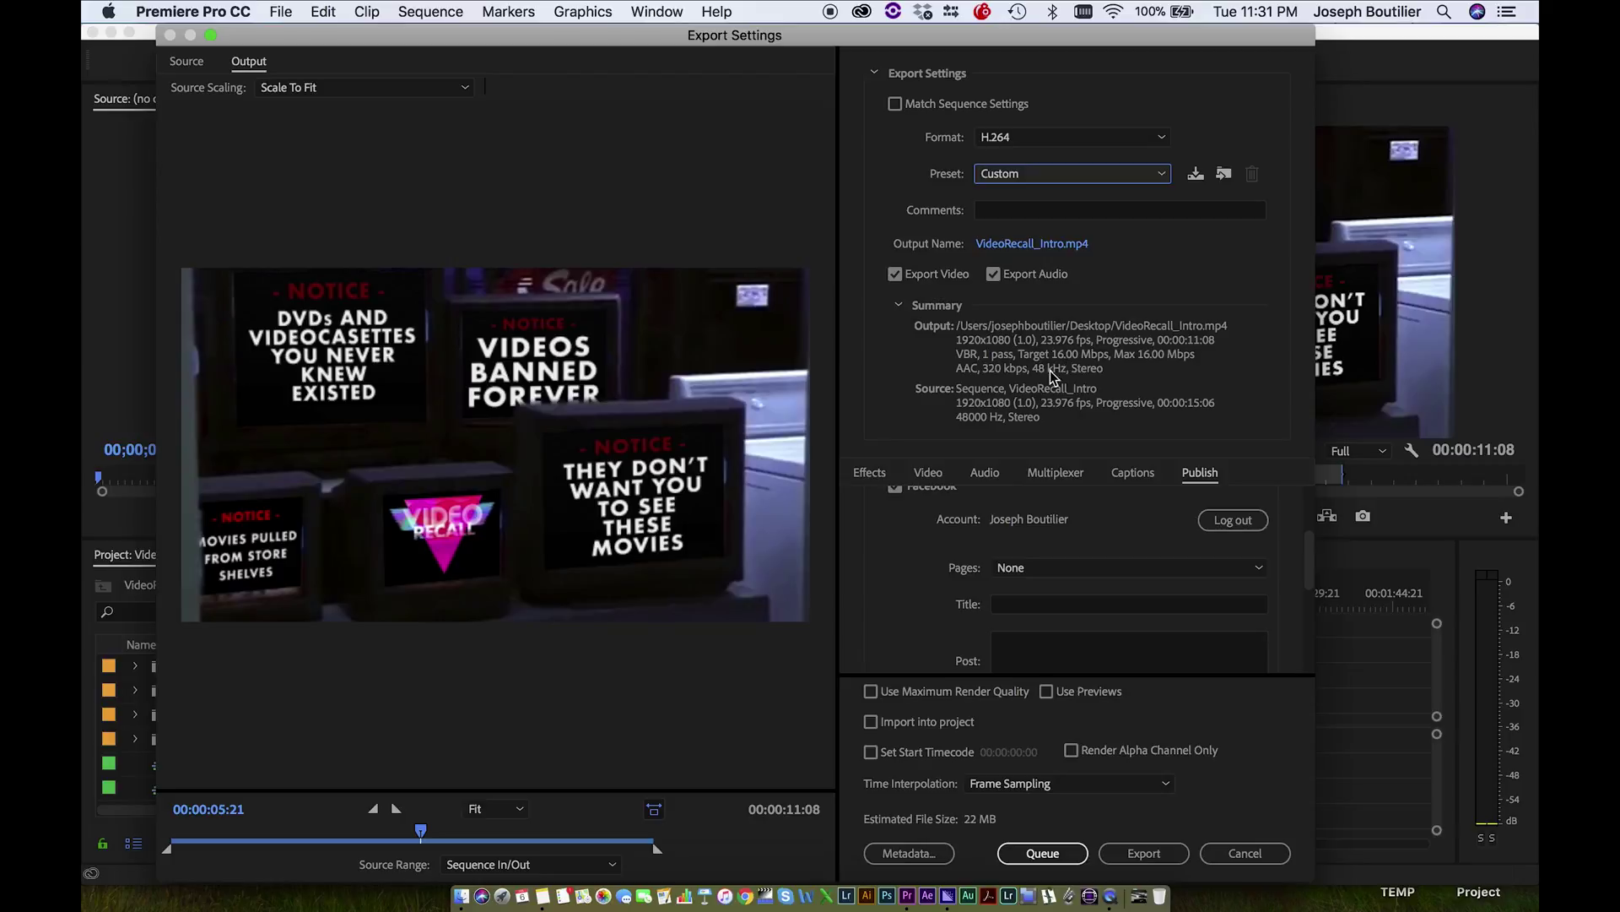
{"action": "scroll", "coordinate": [935, 537], "scroll_direction": "up", "scroll_amount": 1}
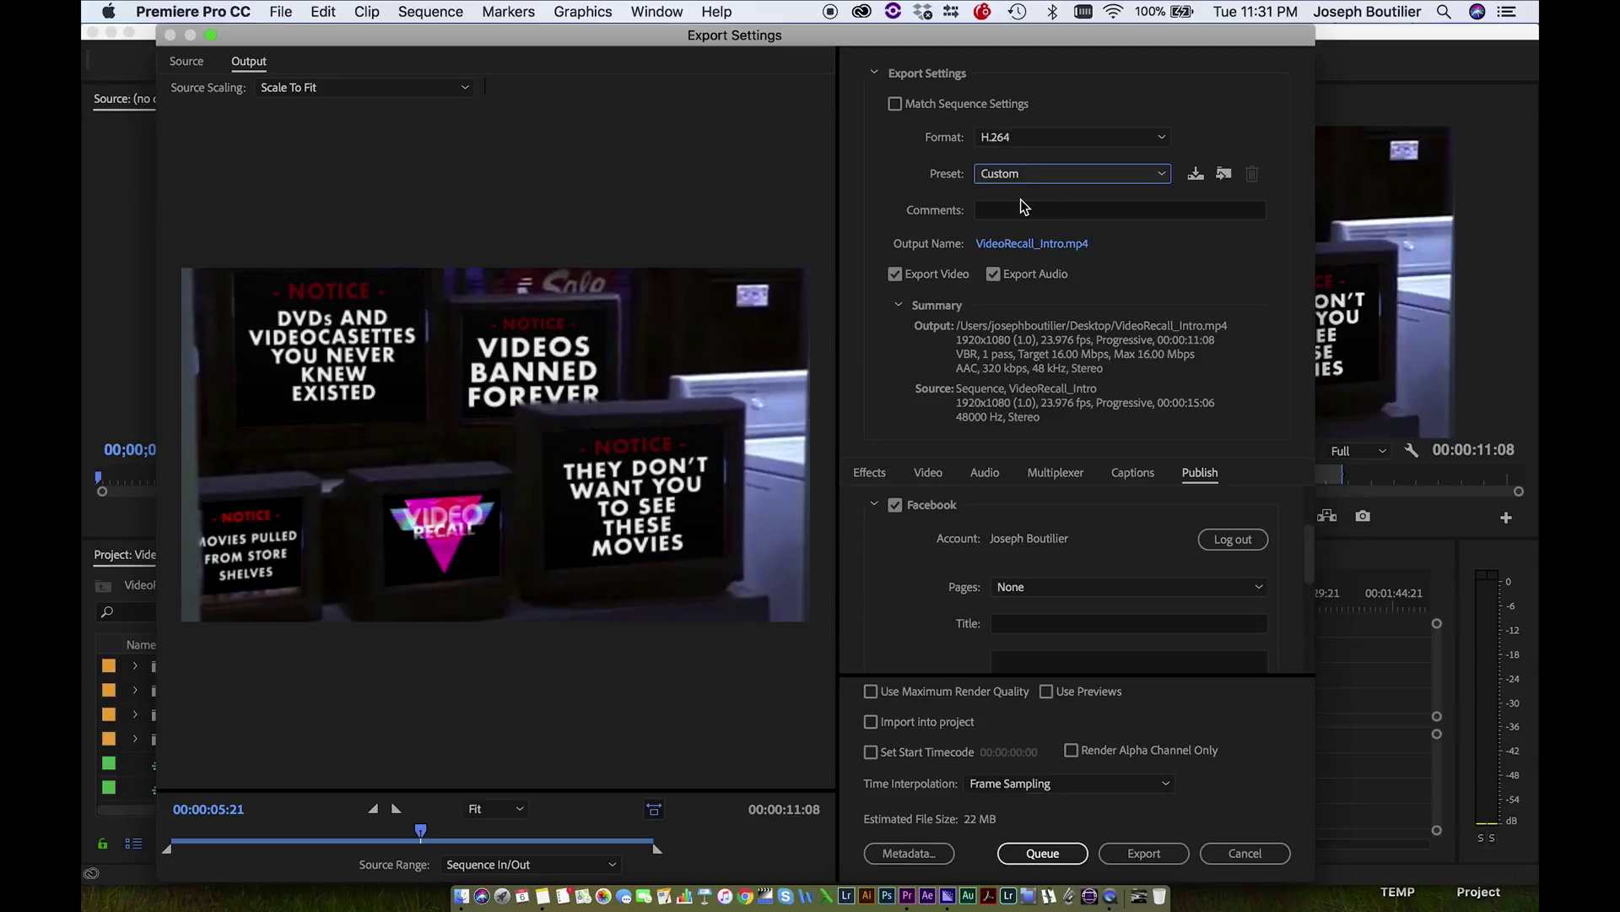
{"action": "scroll", "coordinate": [941, 557], "scroll_direction": "down", "scroll_amount": 1}
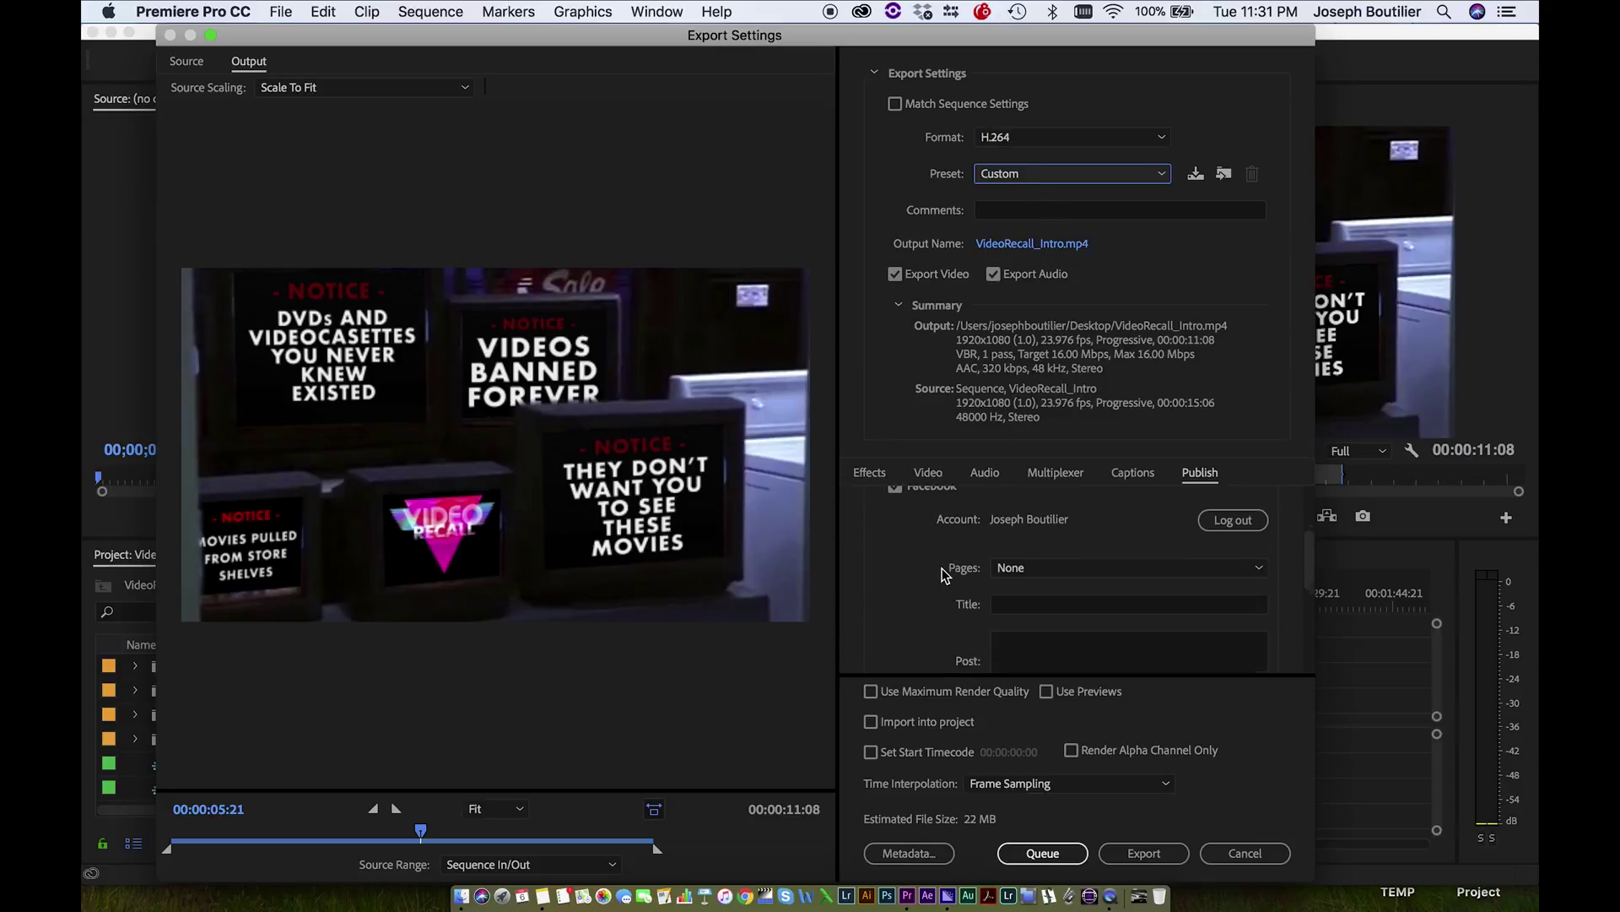
{"action": "scroll", "coordinate": [944, 574], "scroll_direction": "up", "scroll_amount": 2}
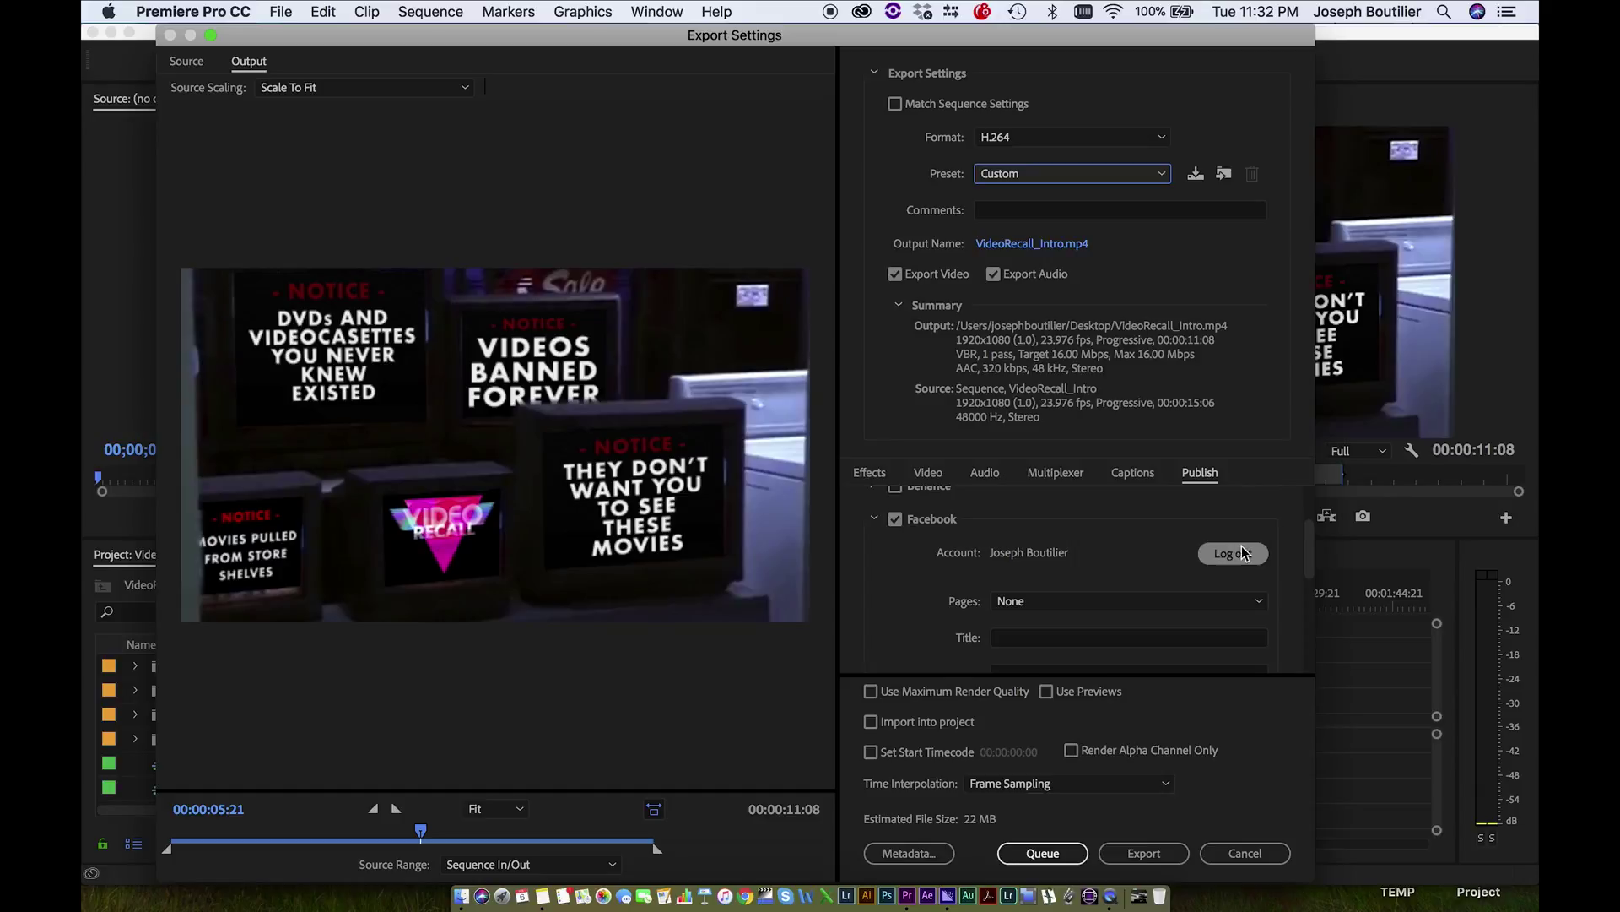
{"action": "scroll", "coordinate": [927, 609], "scroll_direction": "up", "scroll_amount": 1}
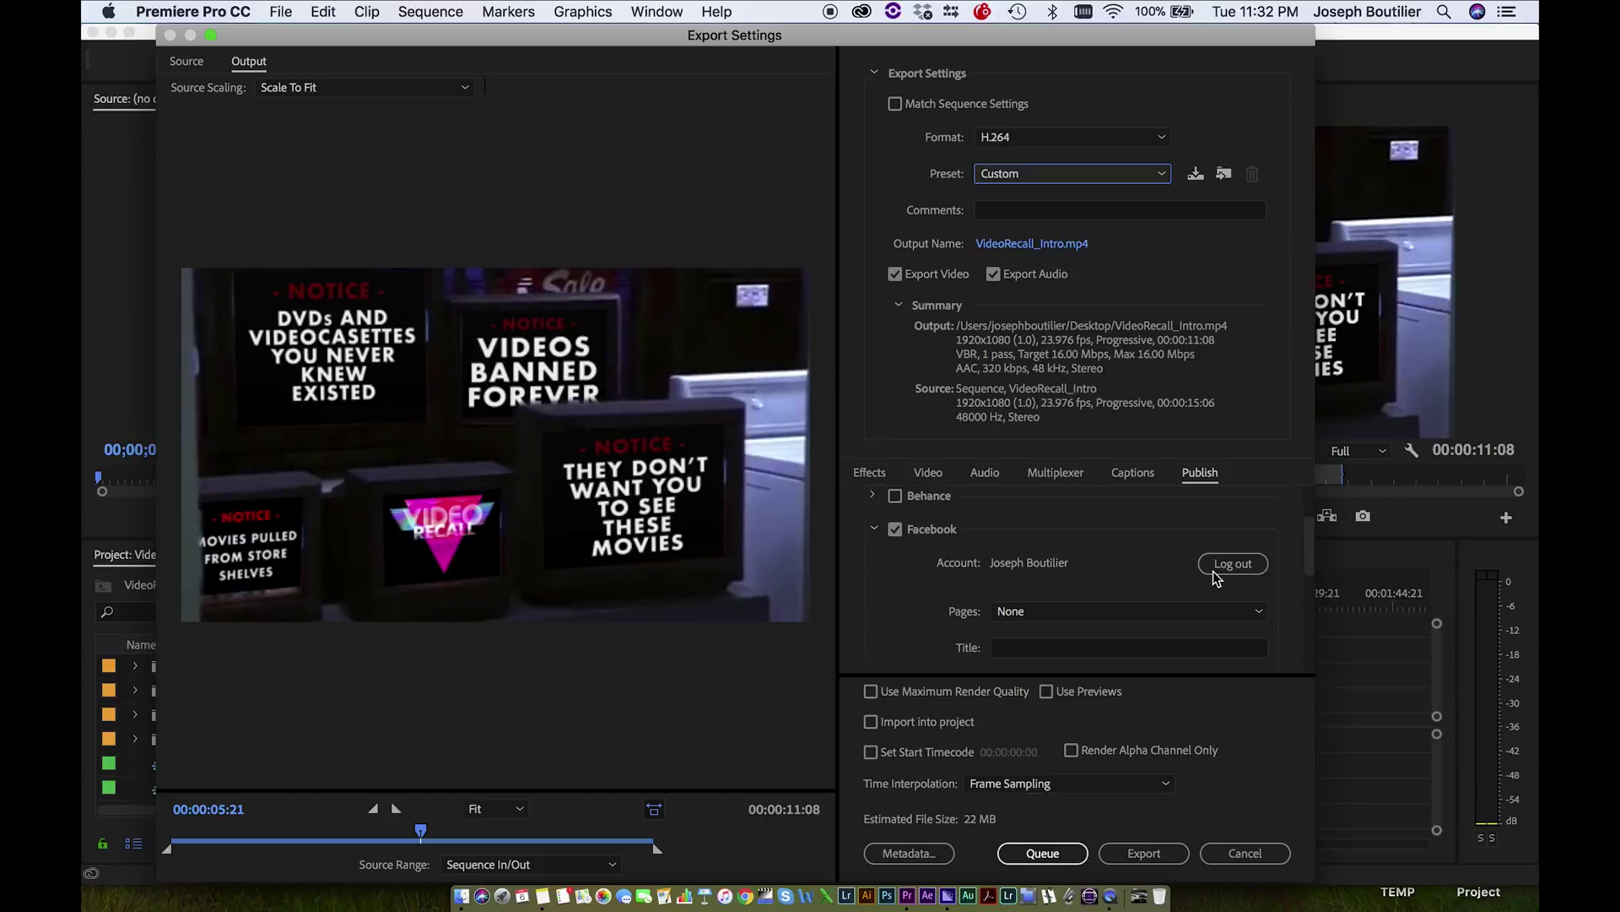
{"action": "scroll", "coordinate": [939, 611], "scroll_direction": "down", "scroll_amount": 3}
{"action": "scroll", "coordinate": [939, 616], "scroll_direction": "up", "scroll_amount": 1}
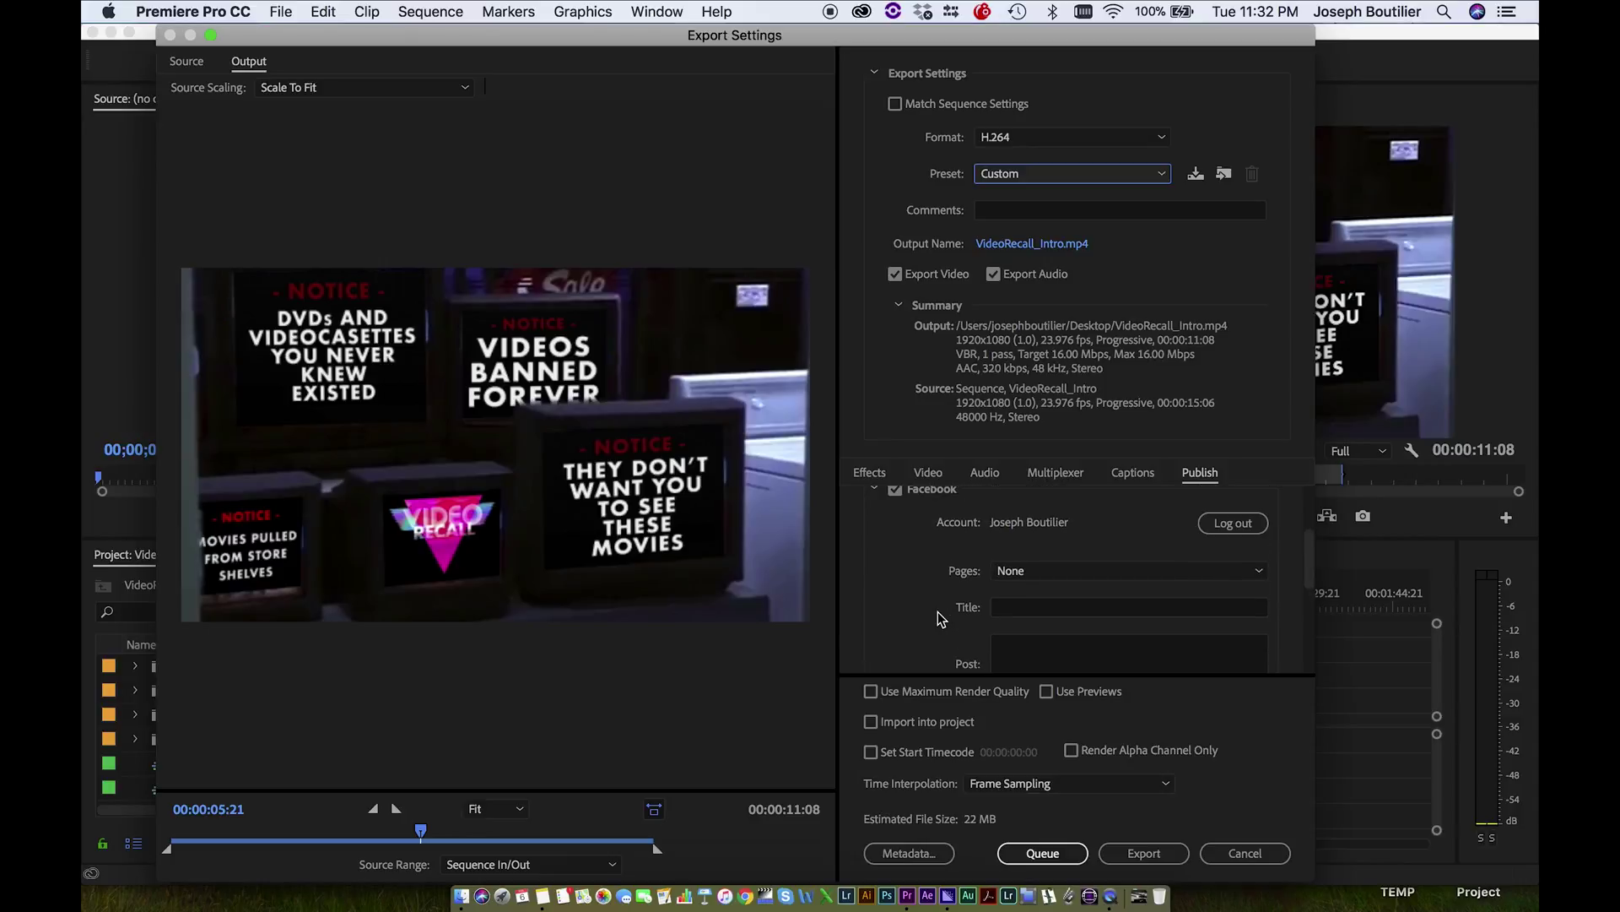
{"action": "scroll", "coordinate": [938, 611], "scroll_direction": "down", "scroll_amount": 1}
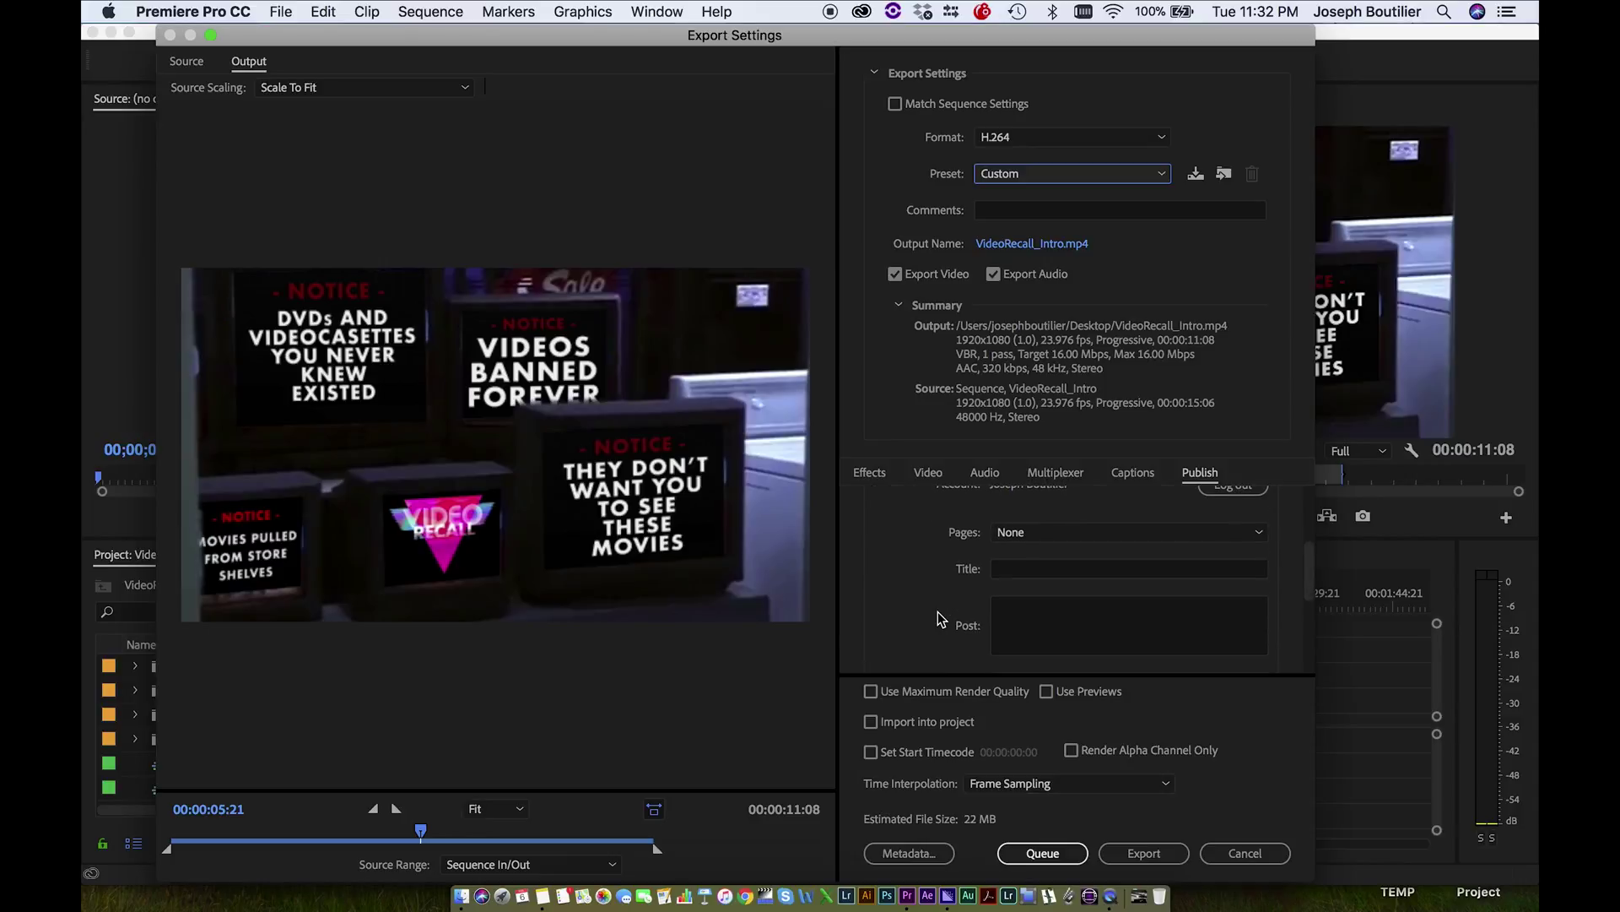
{"action": "scroll", "coordinate": [938, 616], "scroll_direction": "up", "scroll_amount": 1}
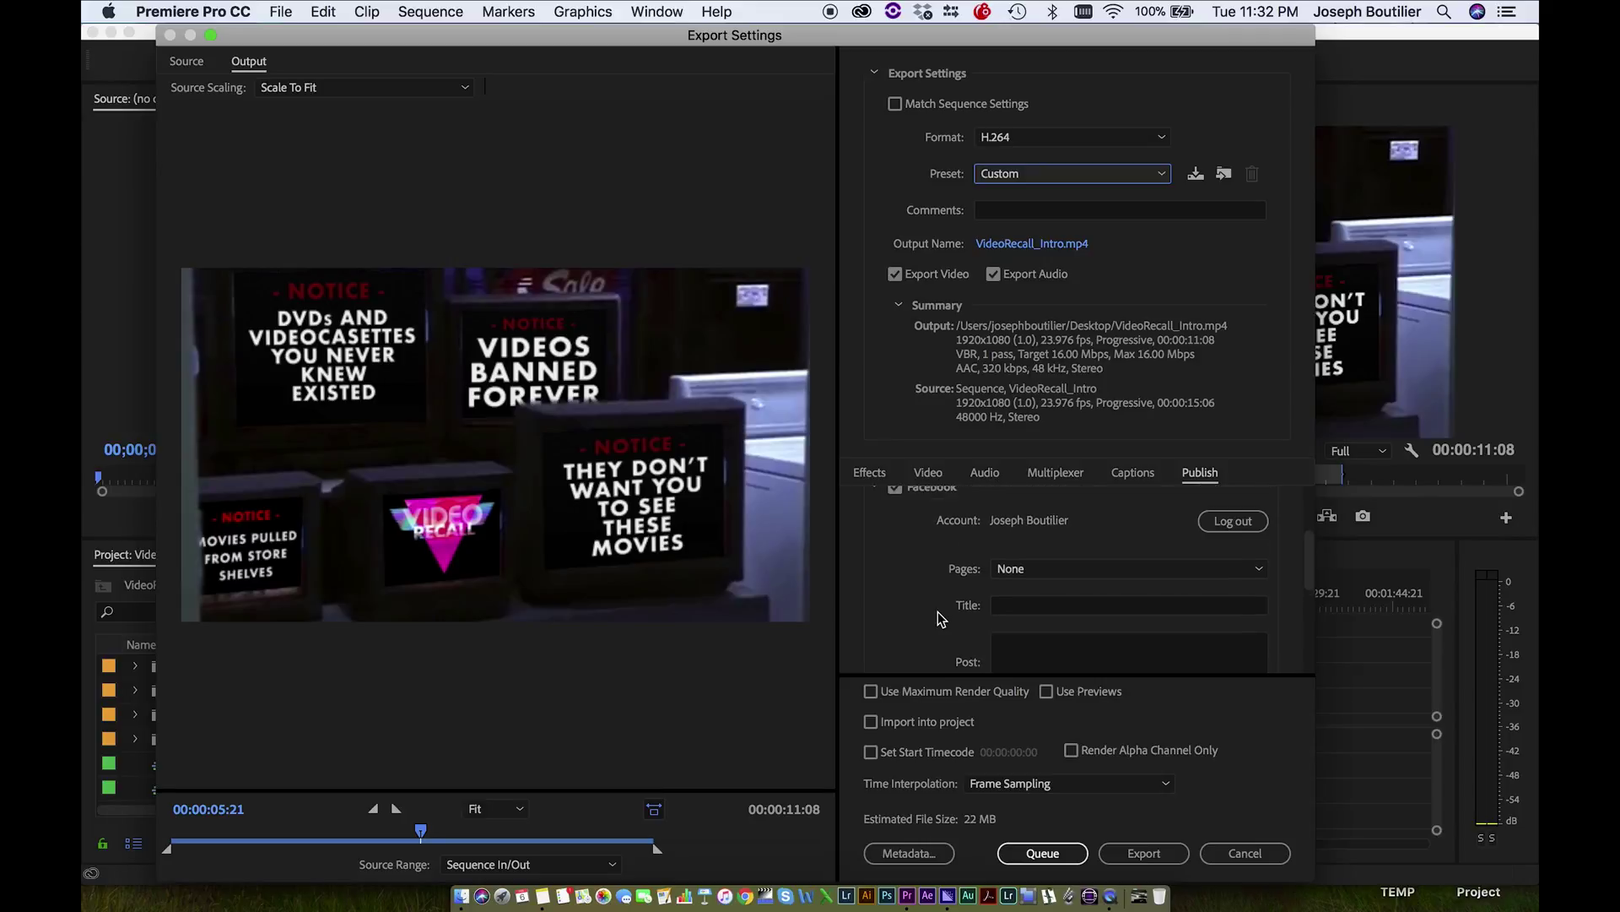
{"action": "scroll", "coordinate": [929, 564], "scroll_direction": "up", "scroll_amount": 1}
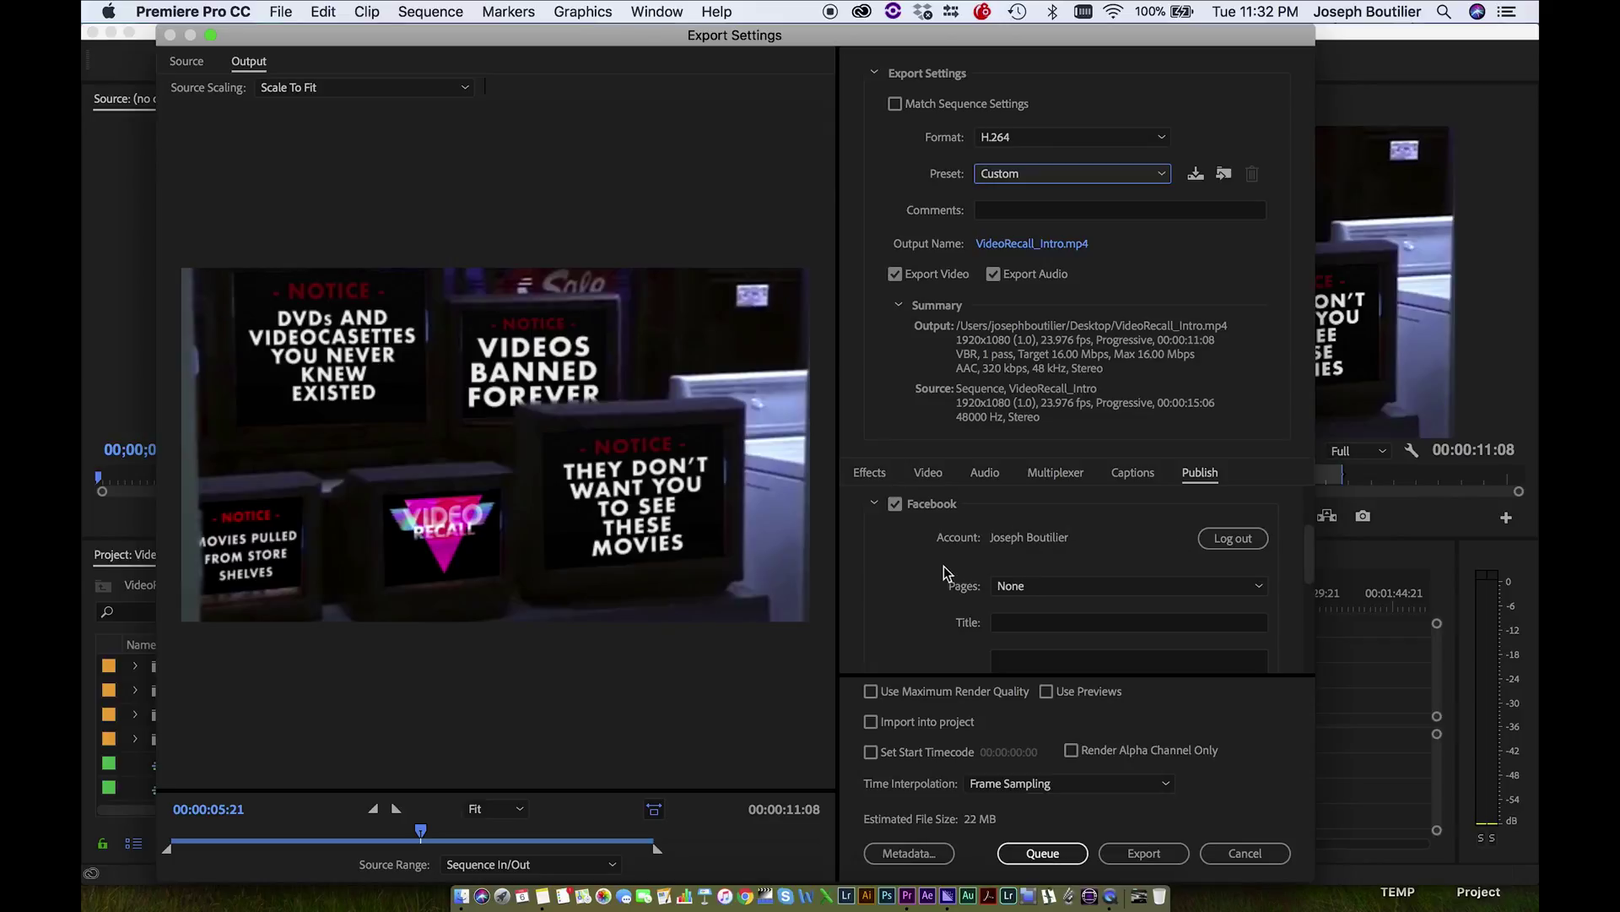
- Look through the list of Facebook pages the video can be published to and the post fields below it
{"action": "left_click", "coordinate": [1040, 586]}
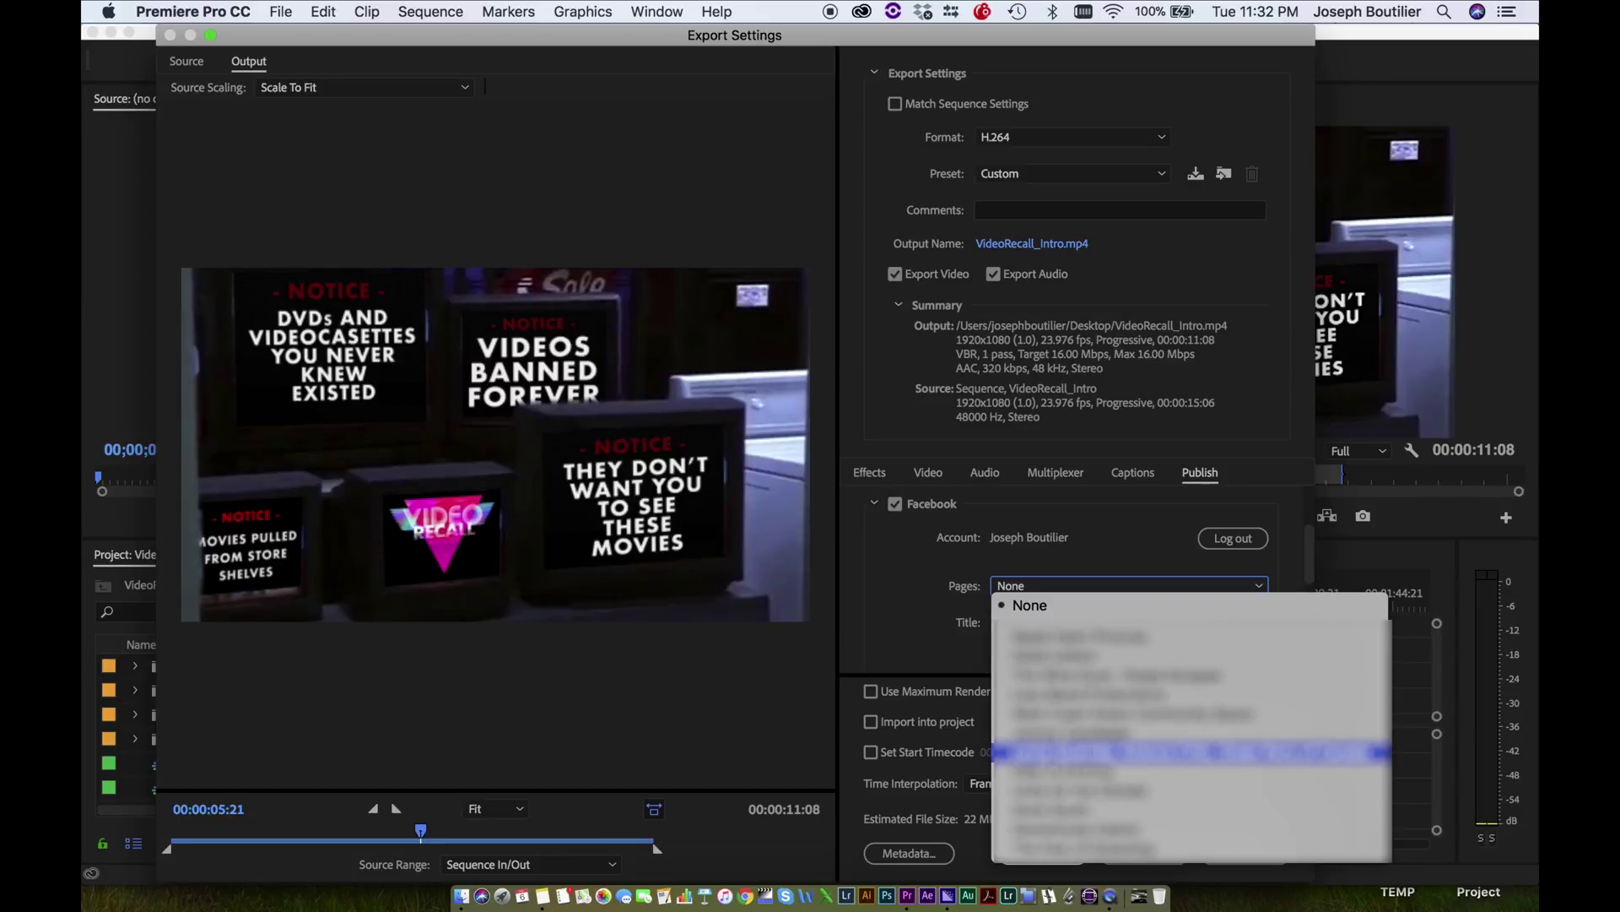
{"action": "left_click", "coordinate": [918, 575]}
{"action": "left_click", "coordinate": [1107, 584]}
{"action": "left_click", "coordinate": [1103, 582]}
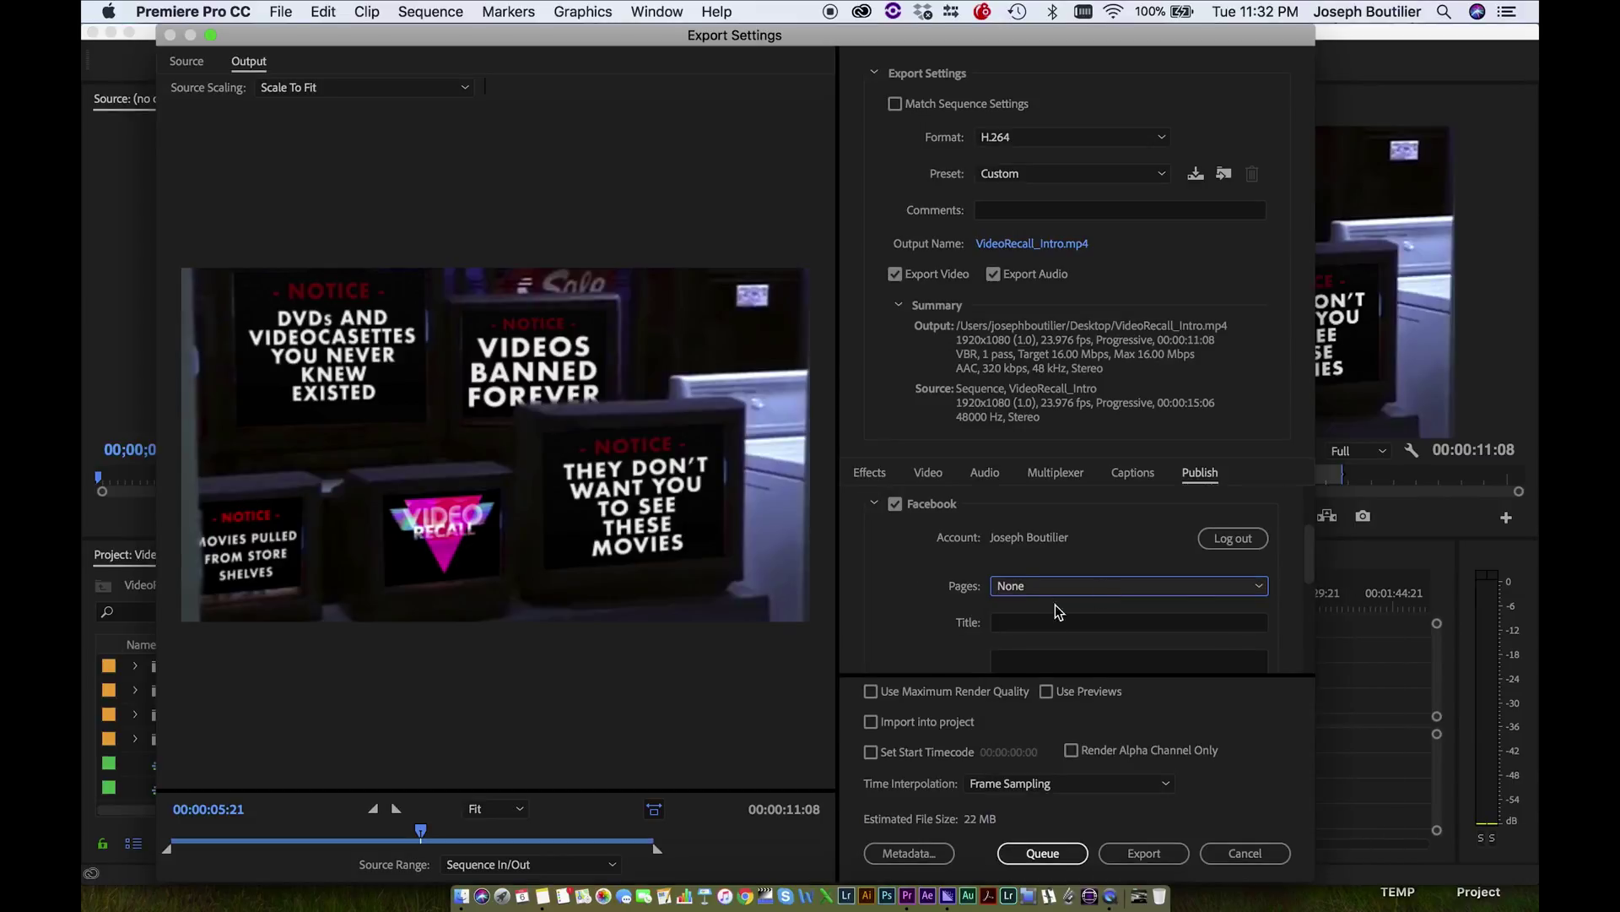
{"action": "scroll", "coordinate": [984, 613], "scroll_direction": "down", "scroll_amount": 1}
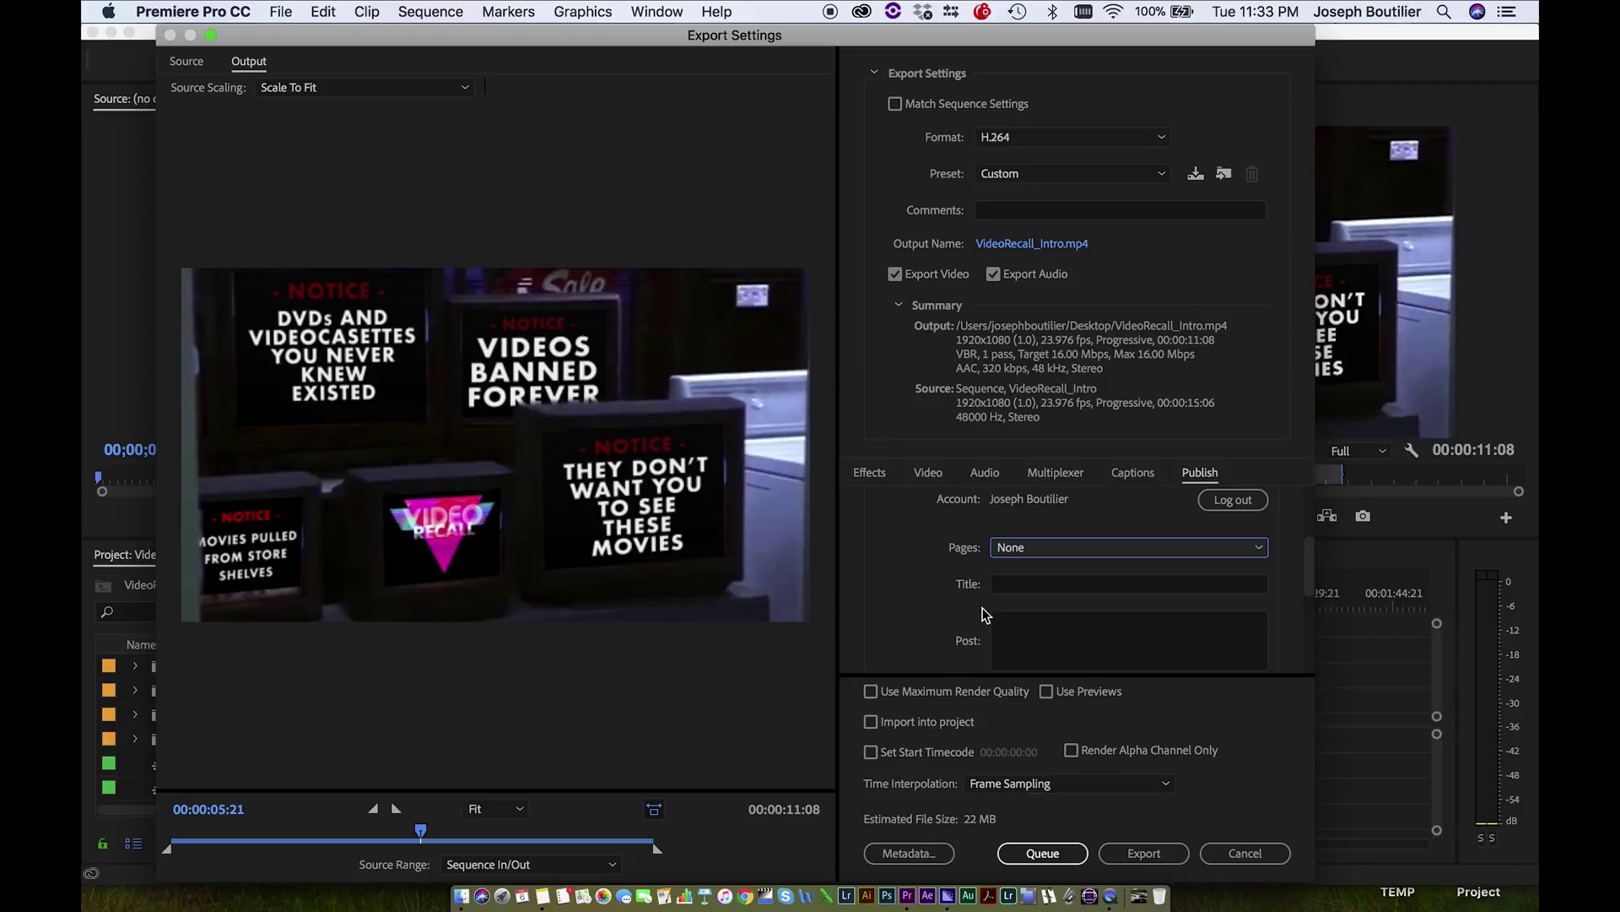
- Go through the Facebook title and post fields and set the upload's privacy to Private
{"action": "left_click", "coordinate": [1039, 582]}
{"action": "scroll", "coordinate": [882, 609], "scroll_direction": "down", "scroll_amount": 2}
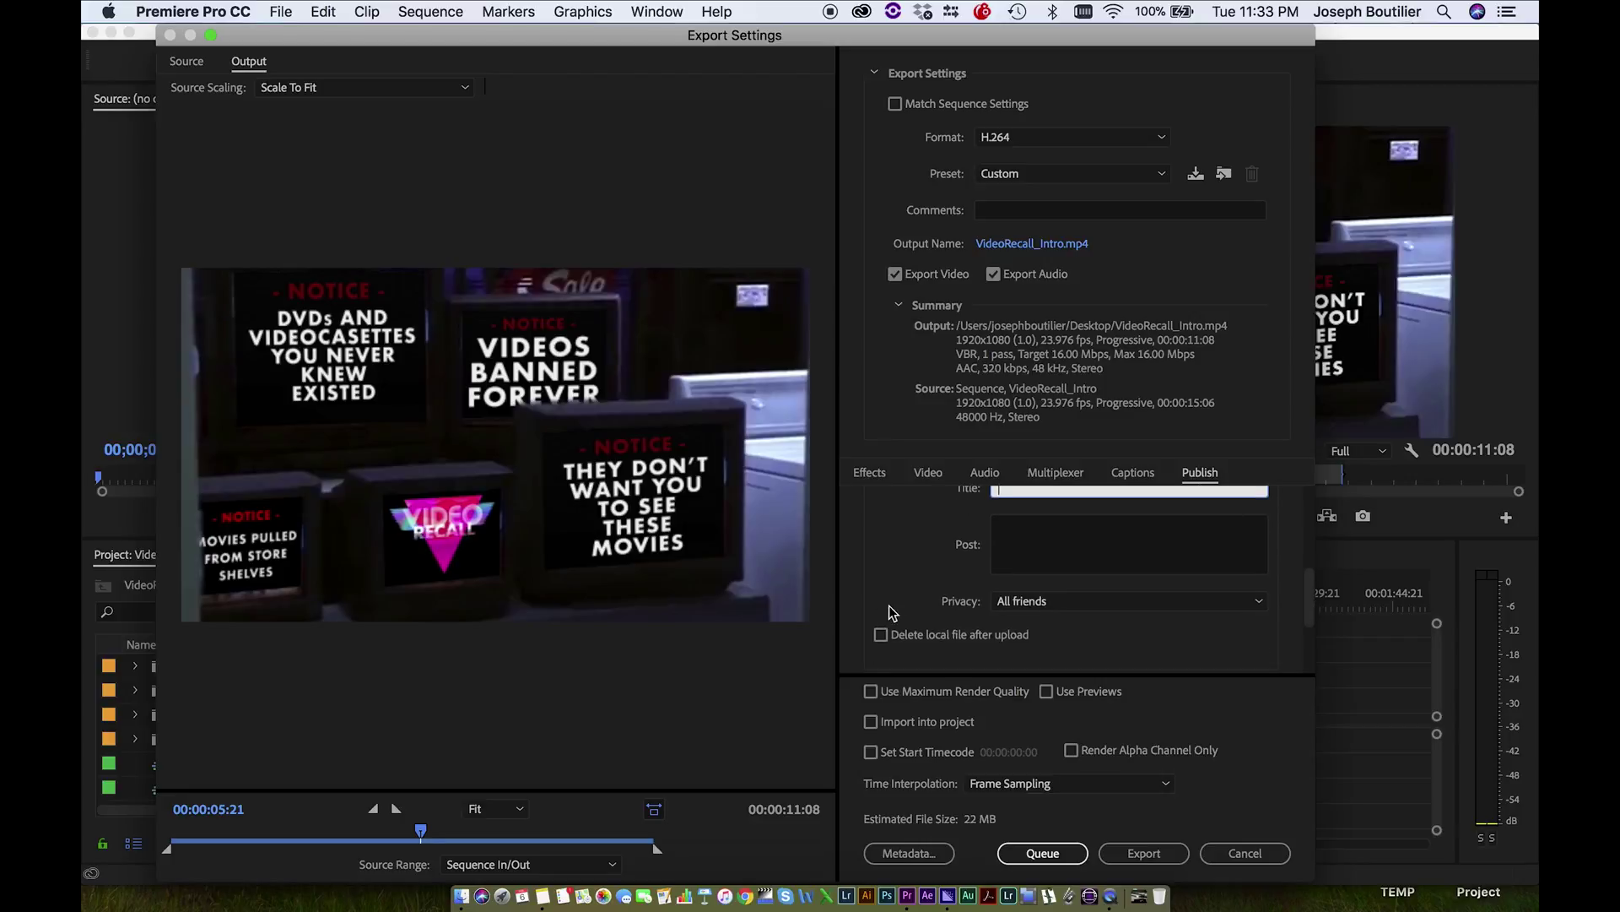
{"action": "left_click", "coordinate": [1051, 553]}
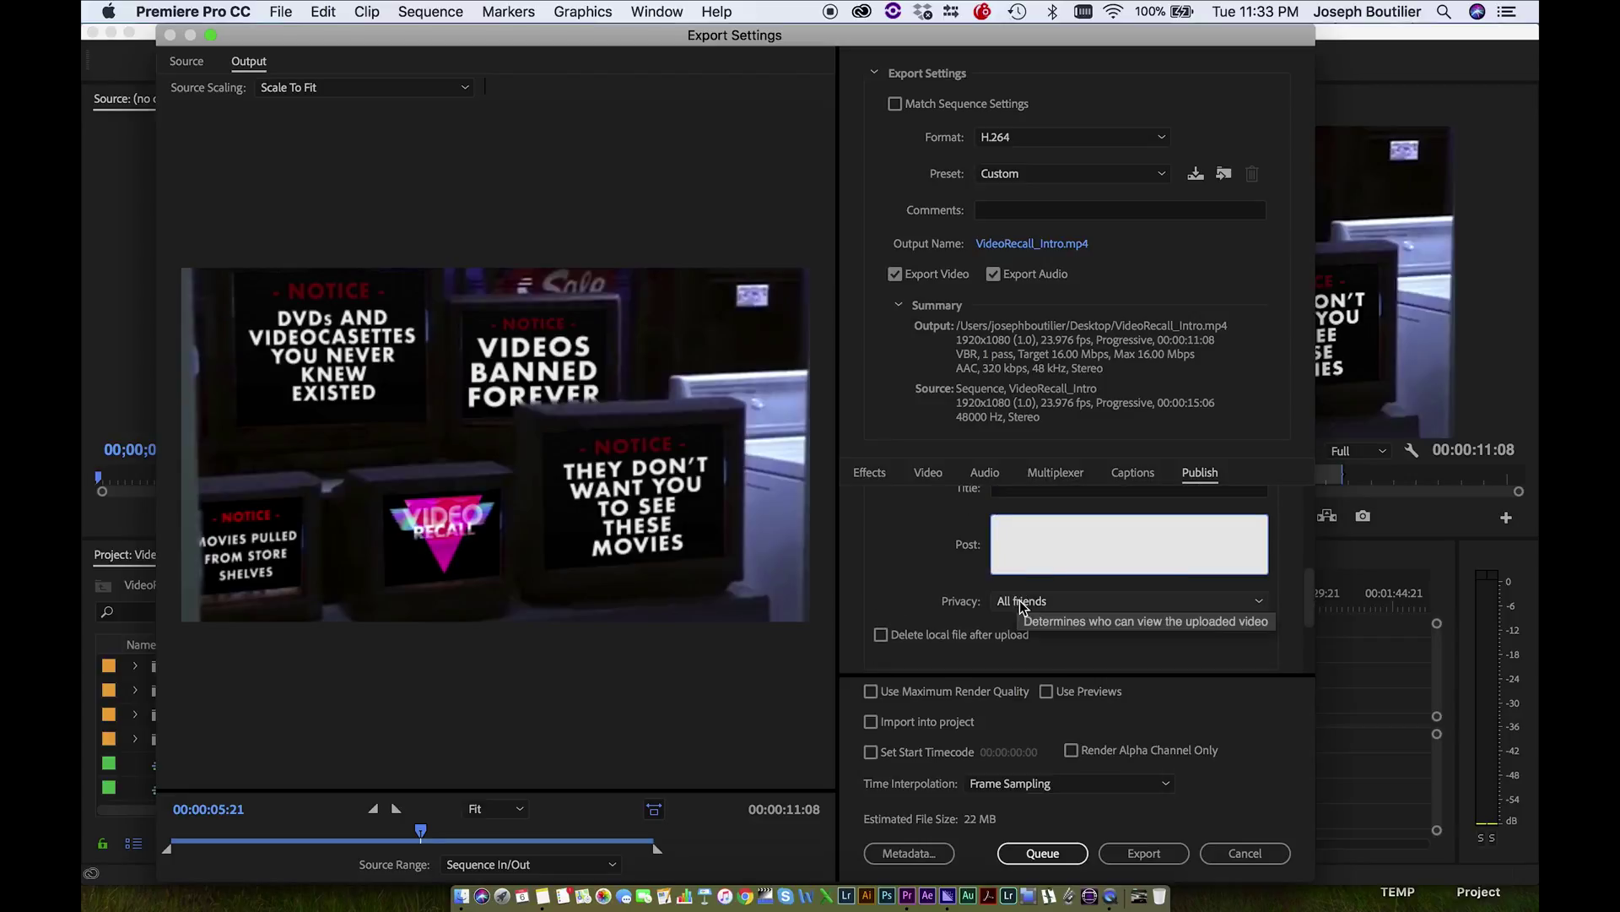
{"action": "scroll", "coordinate": [945, 574], "scroll_direction": "down", "scroll_amount": 1}
{"action": "left_click", "coordinate": [1042, 564]}
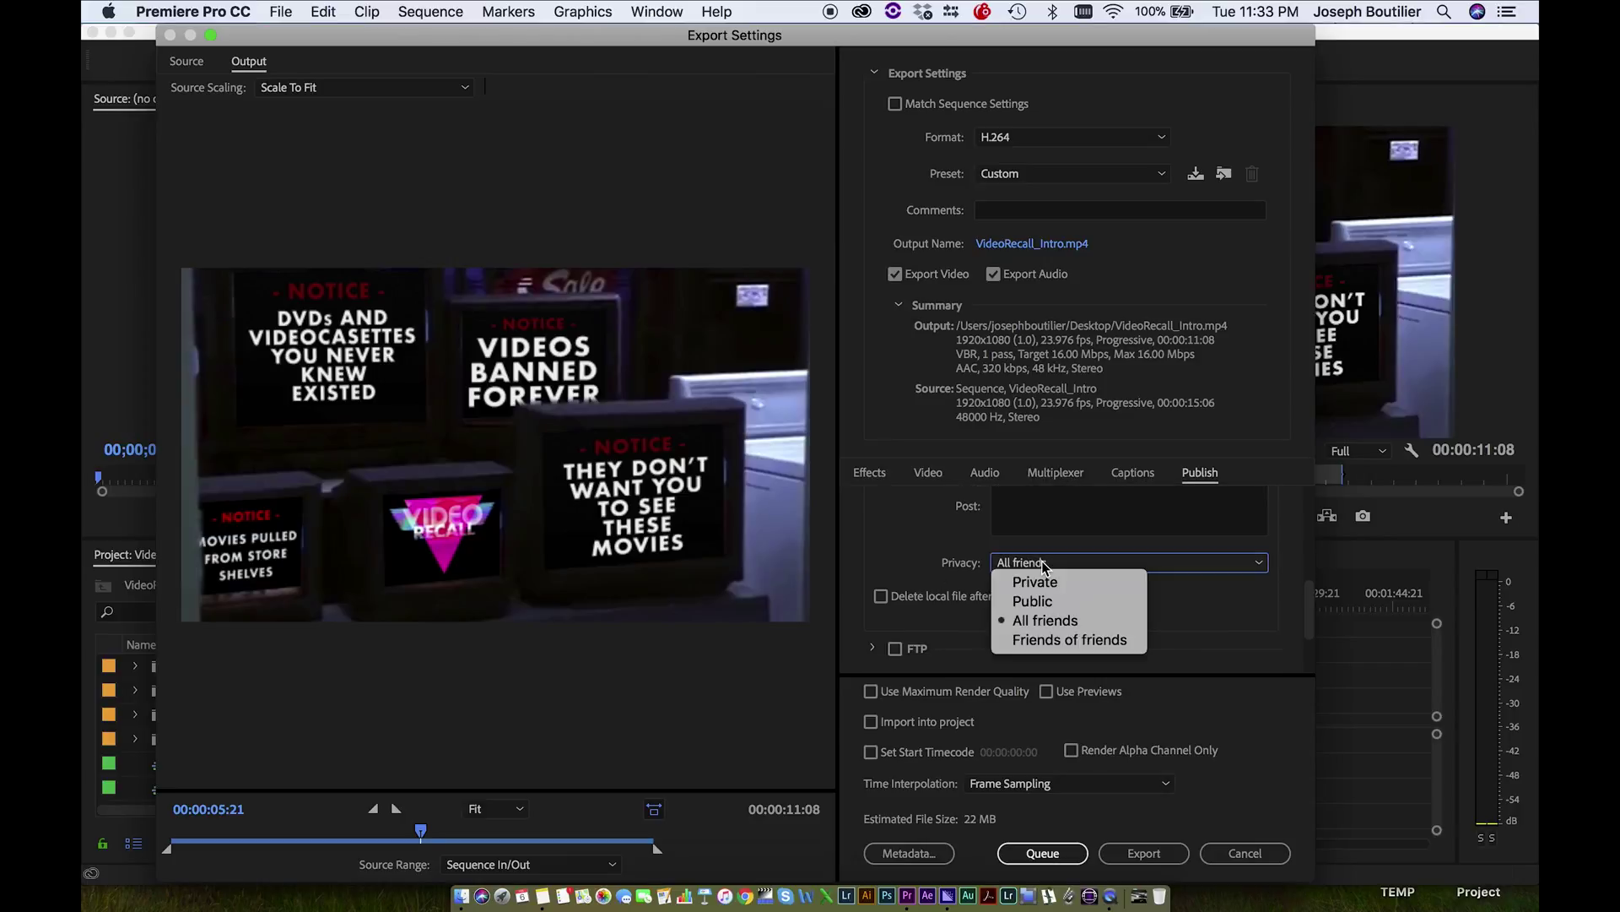
{"action": "key", "text": "Escape"}
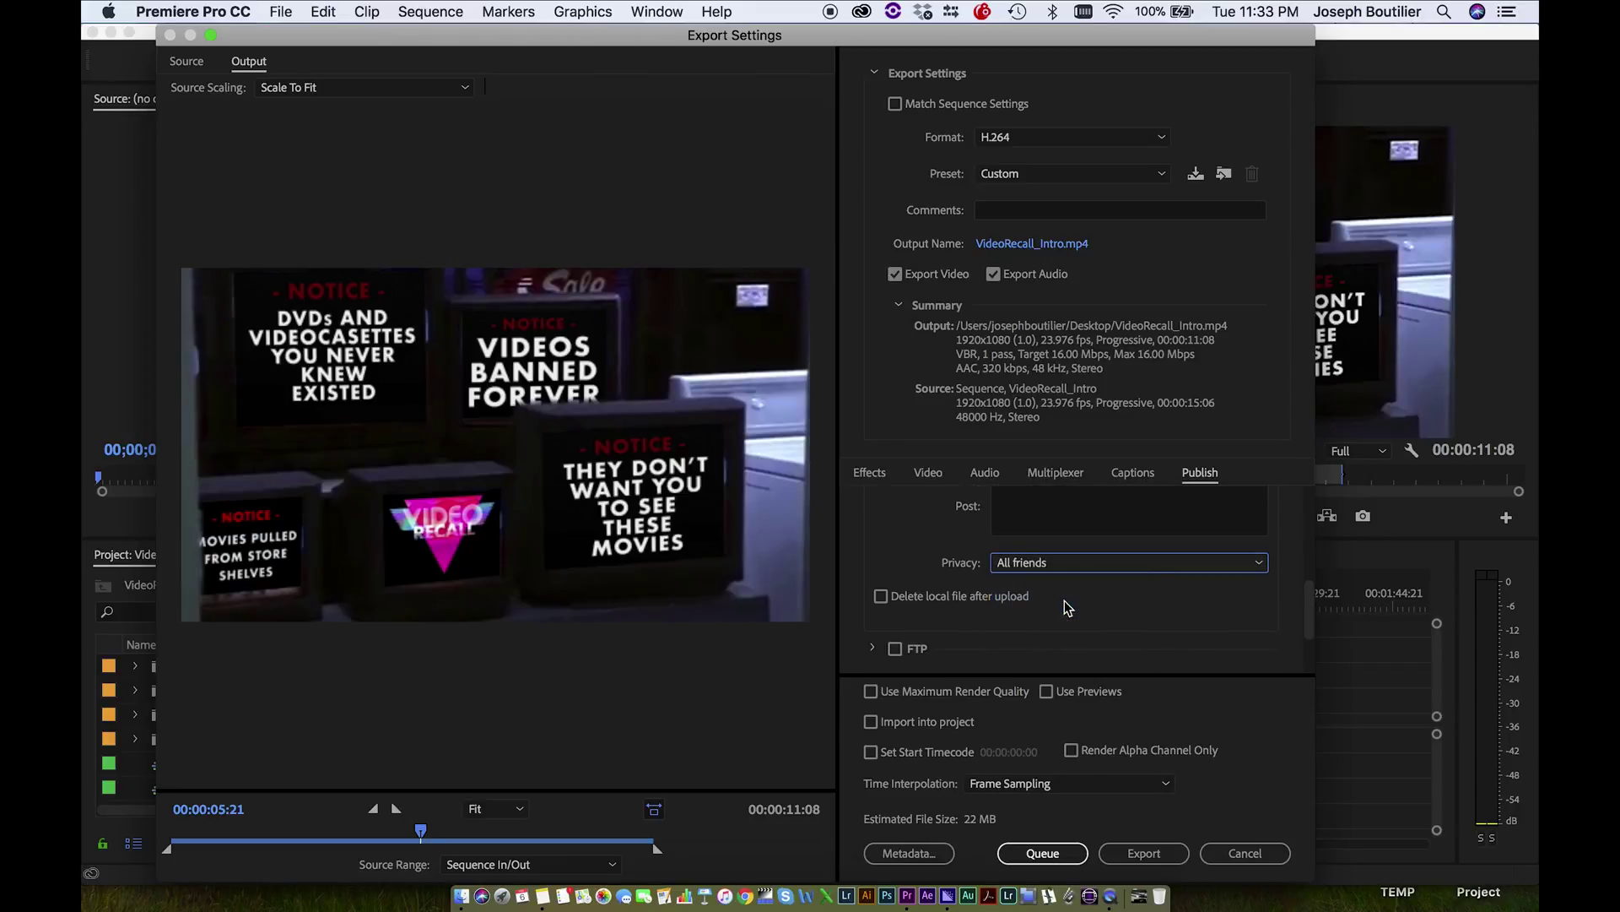
{"action": "left_click", "coordinate": [1025, 564]}
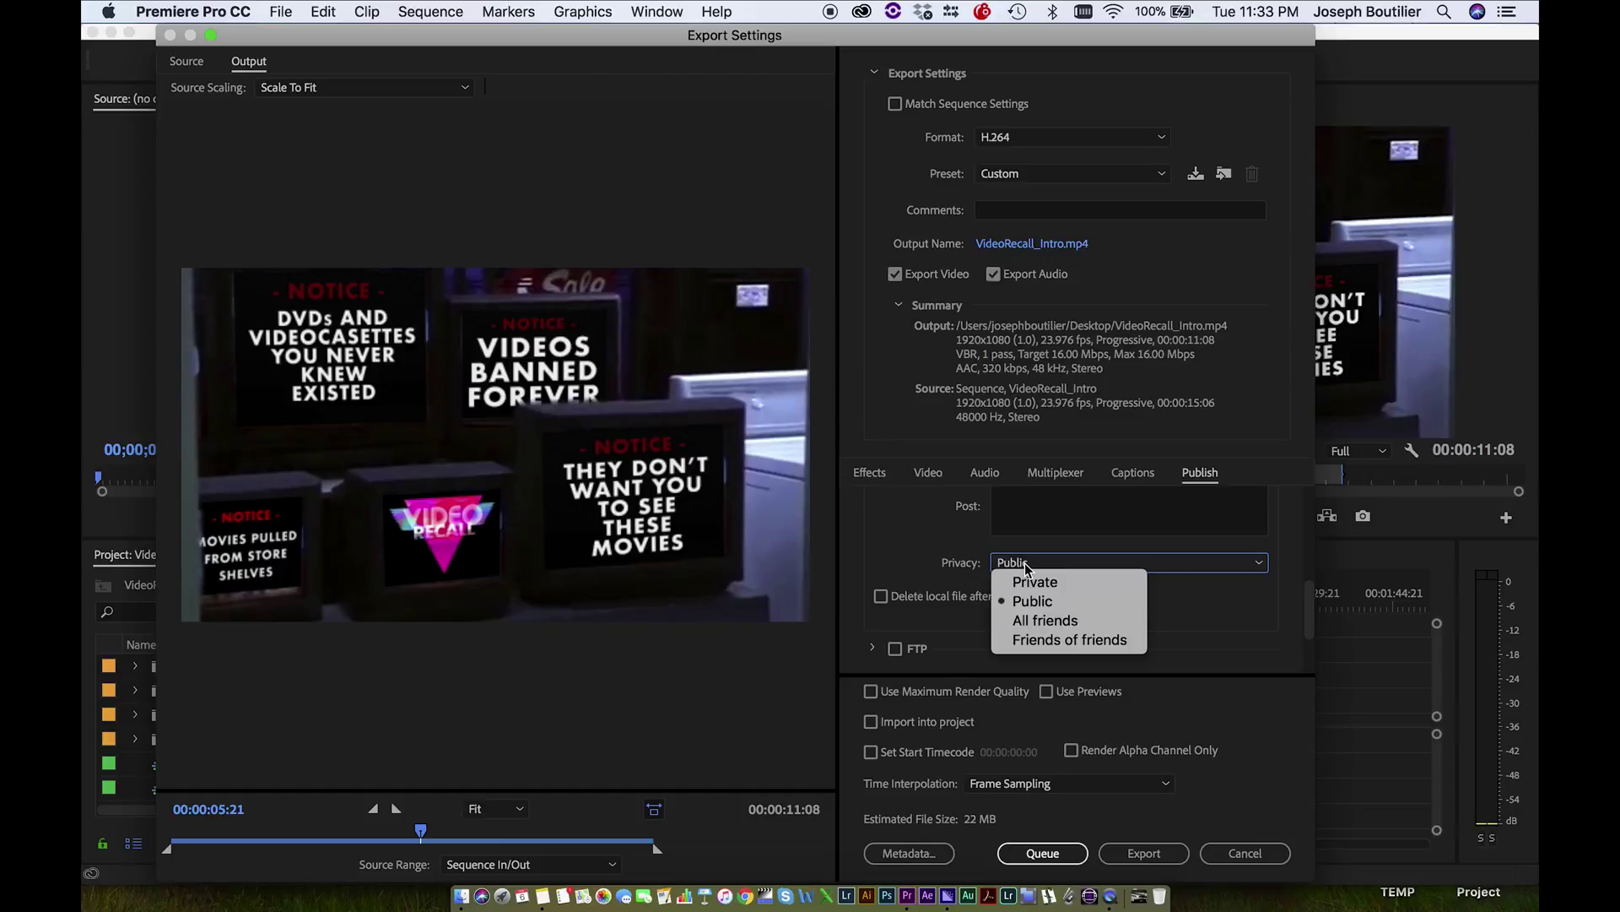
{"action": "left_click", "coordinate": [1047, 582]}
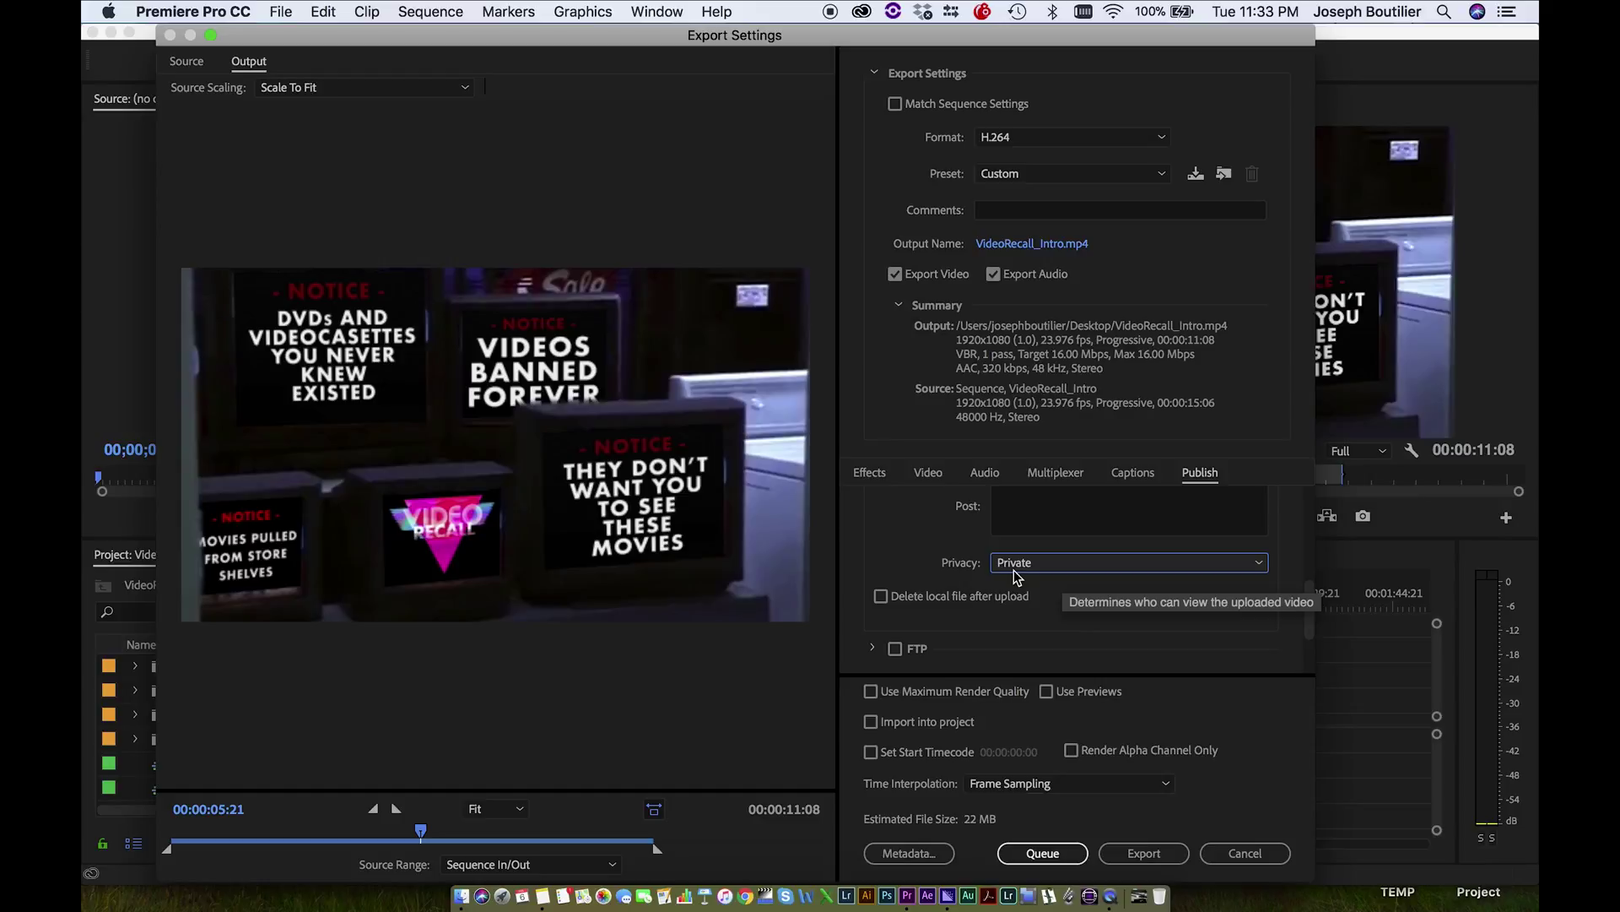
- Enable deleting the local file after the Facebook upload
{"action": "scroll", "coordinate": [971, 610], "scroll_direction": "down", "scroll_amount": 3}
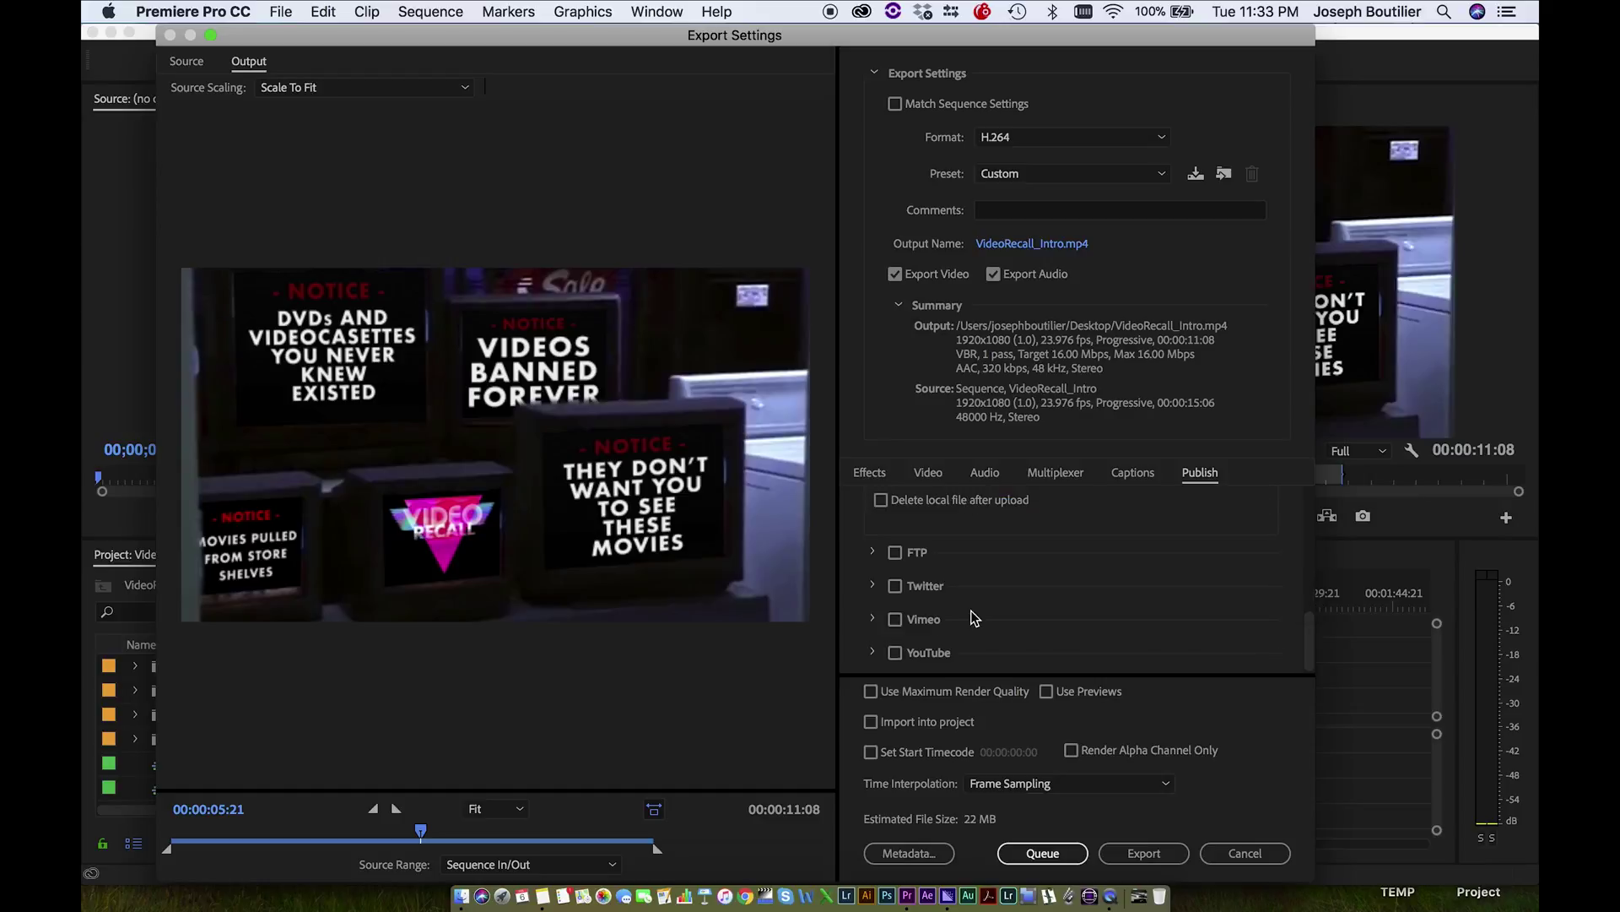
{"action": "left_click", "coordinate": [882, 506]}
{"action": "scroll", "coordinate": [967, 534], "scroll_direction": "up", "scroll_amount": 2}
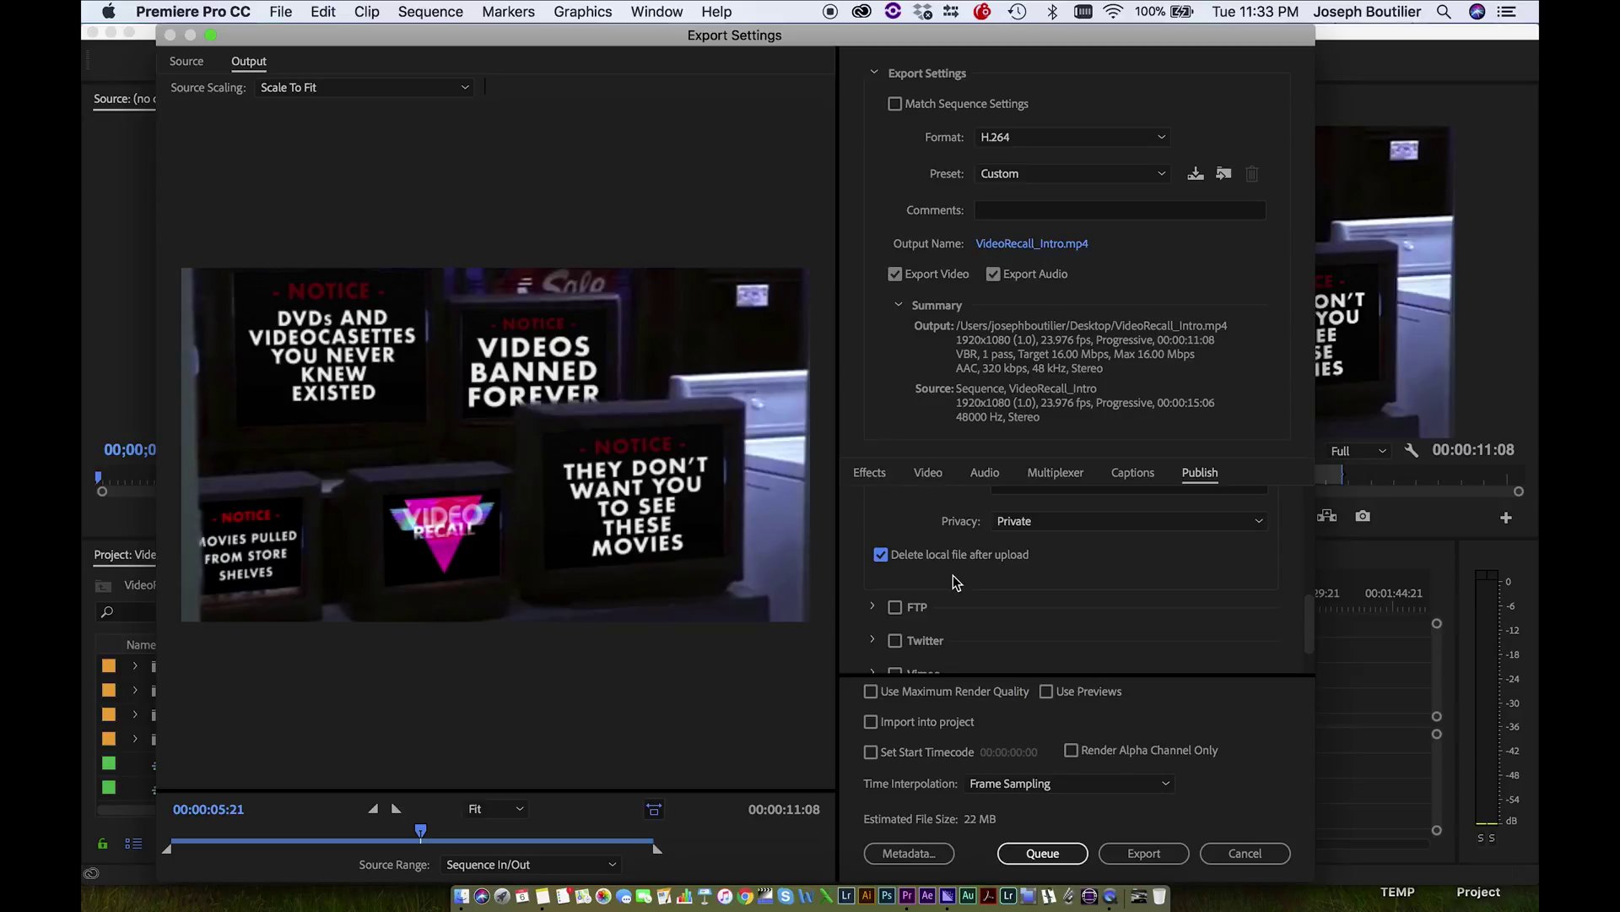
- Expand the Twitter publishing options and look over the status field and the local file option
{"action": "scroll", "coordinate": [969, 556], "scroll_direction": "down", "scroll_amount": 1}
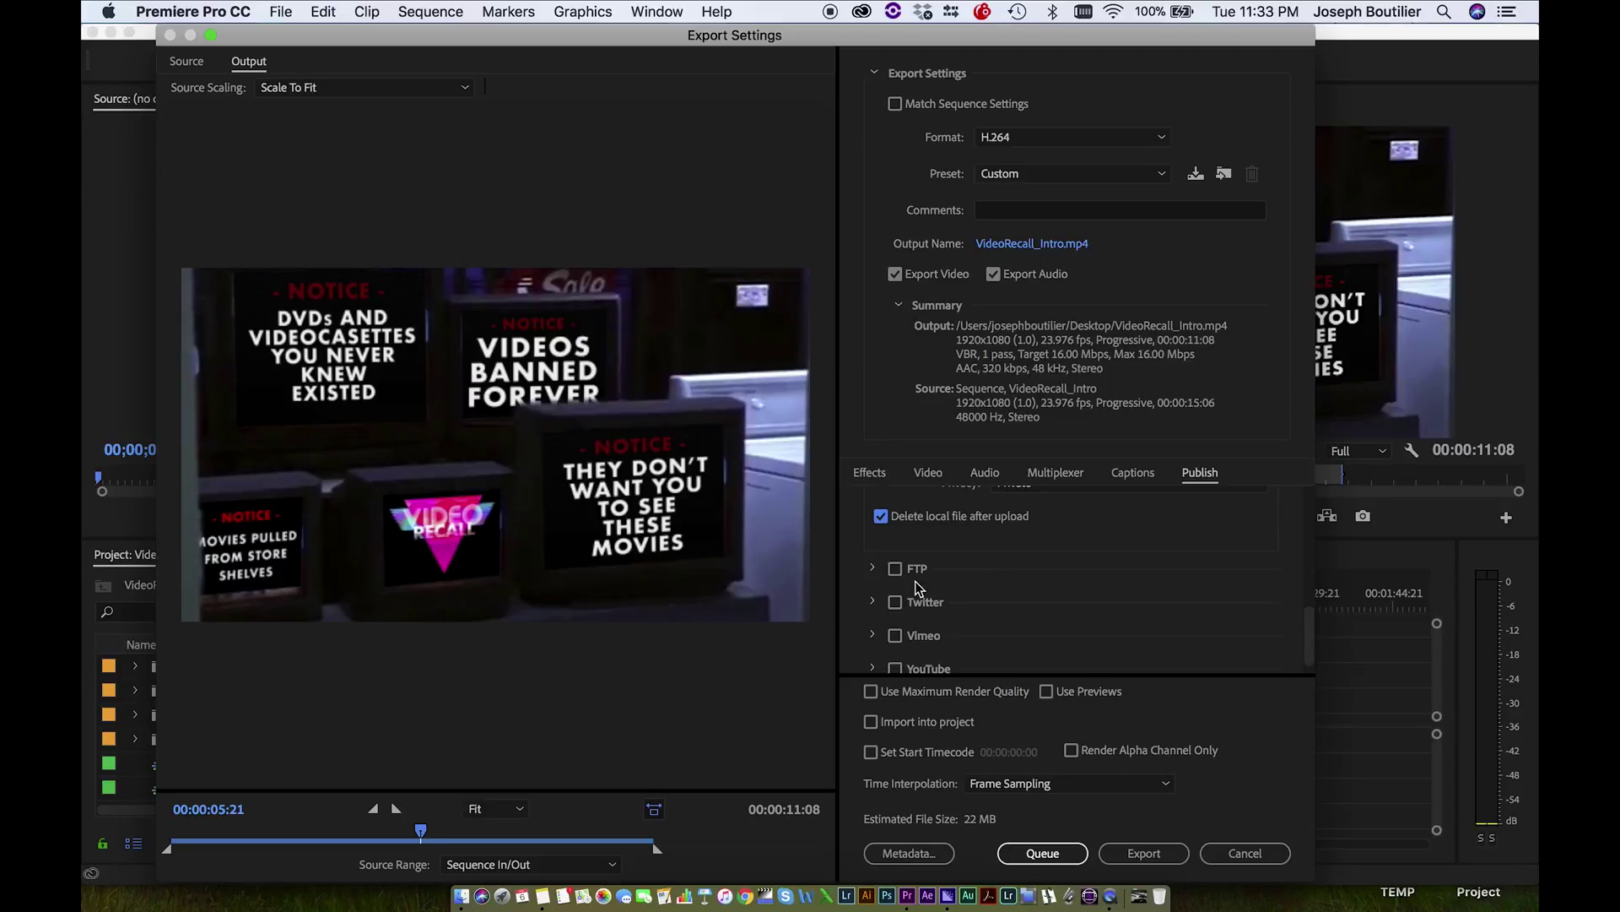
{"action": "scroll", "coordinate": [1011, 560], "scroll_direction": "down", "scroll_amount": 1}
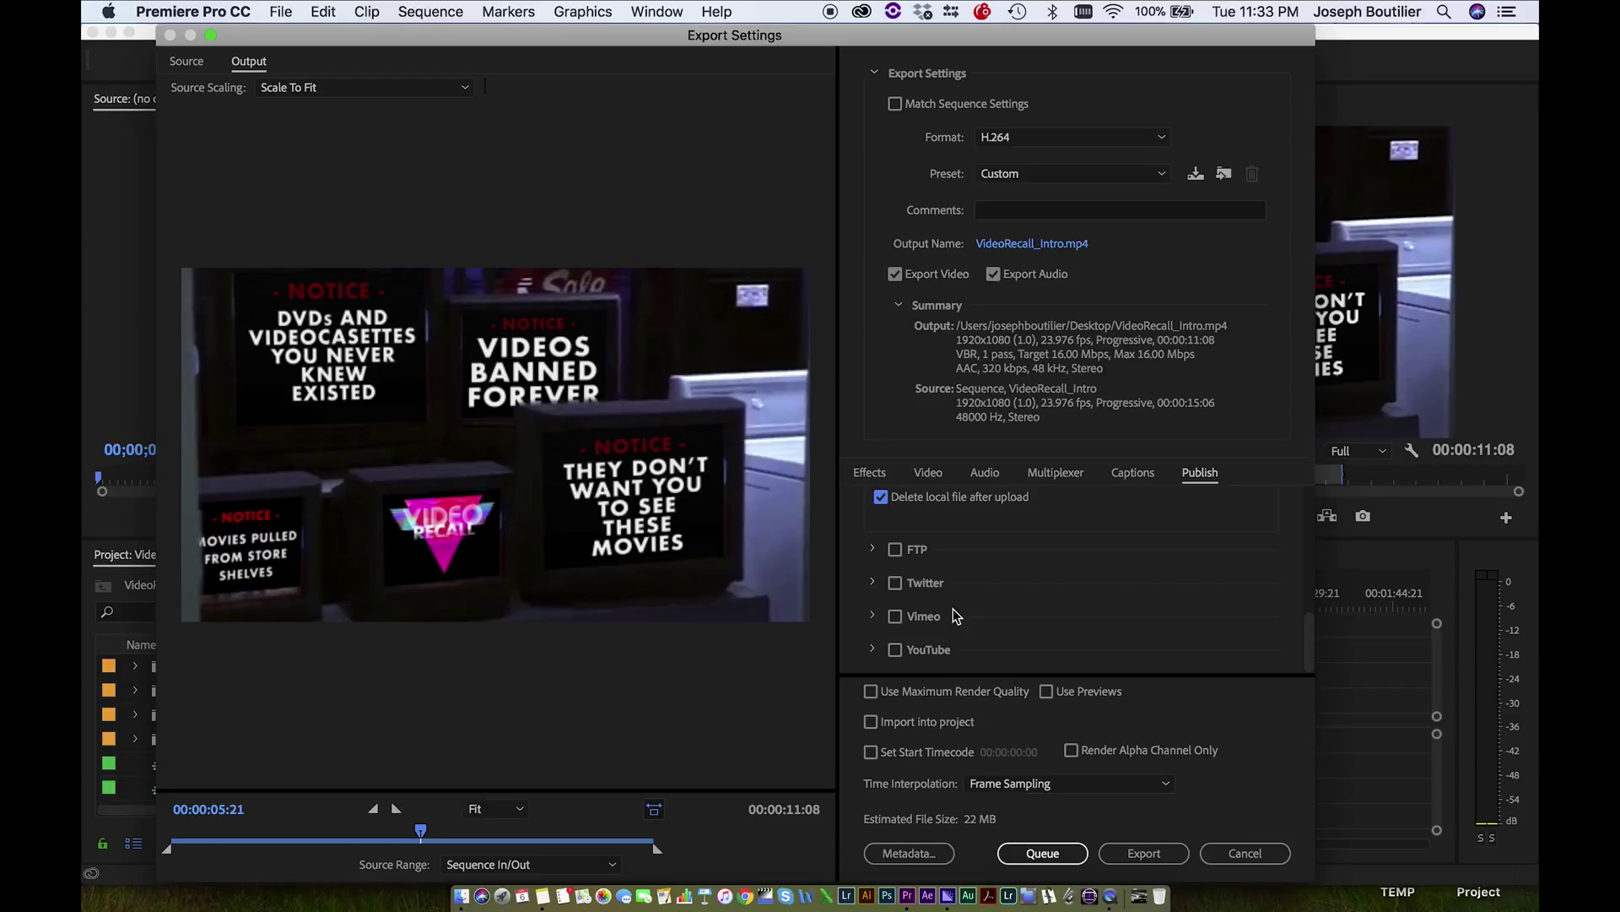
{"action": "left_click", "coordinate": [873, 583]}
{"action": "scroll", "coordinate": [949, 595], "scroll_direction": "down", "scroll_amount": 3}
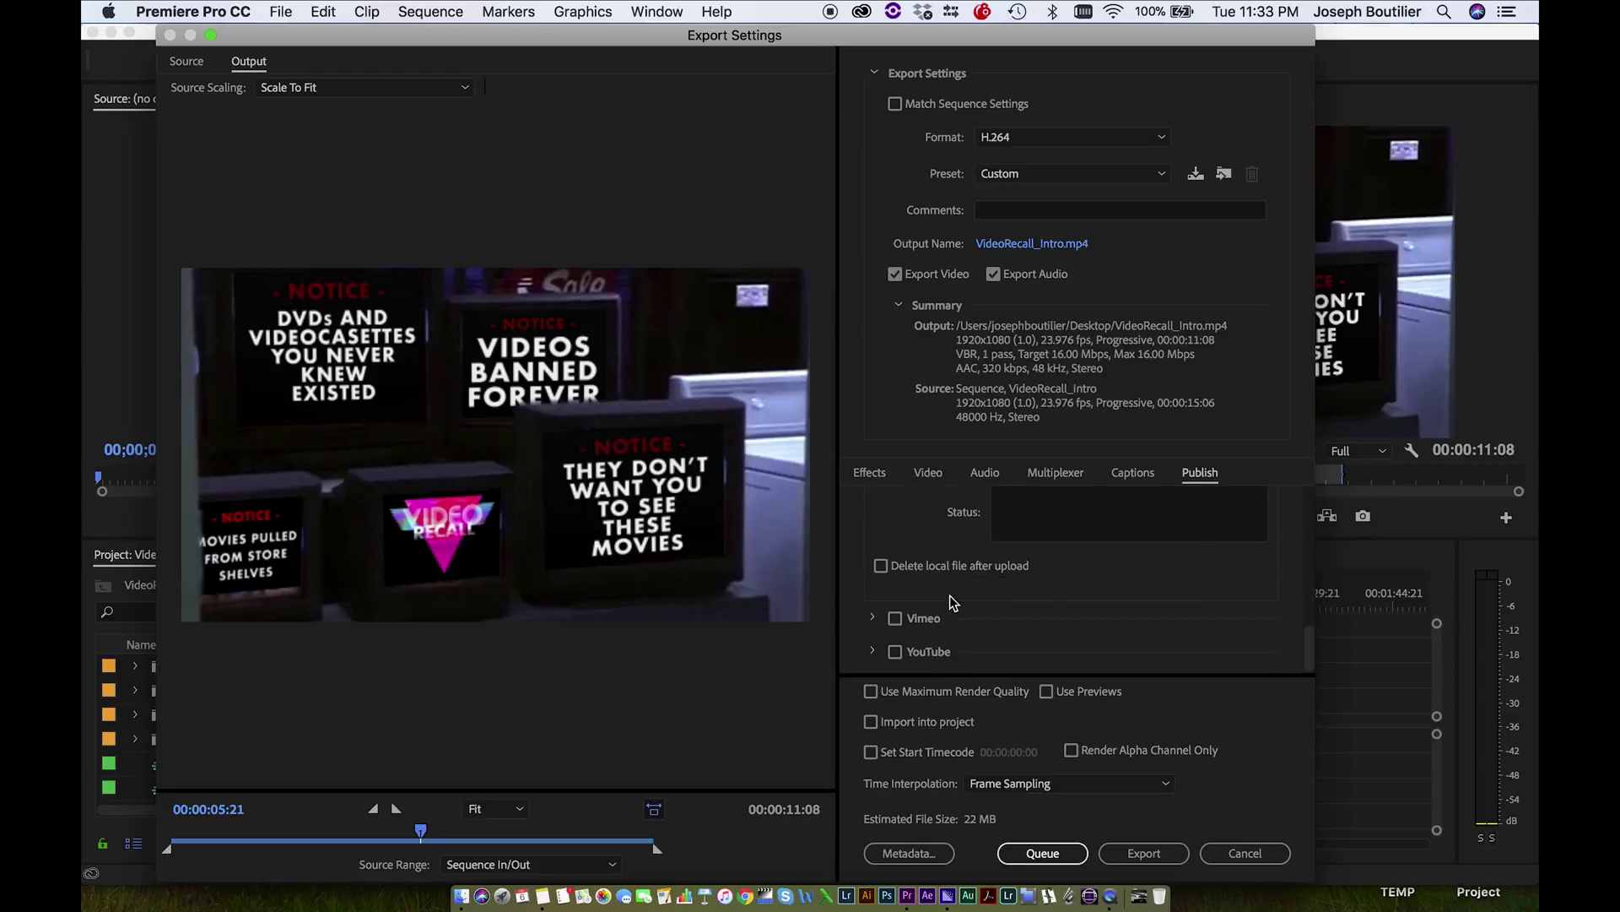
{"action": "scroll", "coordinate": [949, 595], "scroll_direction": "up", "scroll_amount": 2}
{"action": "scroll", "coordinate": [949, 563], "scroll_direction": "down", "scroll_amount": 2}
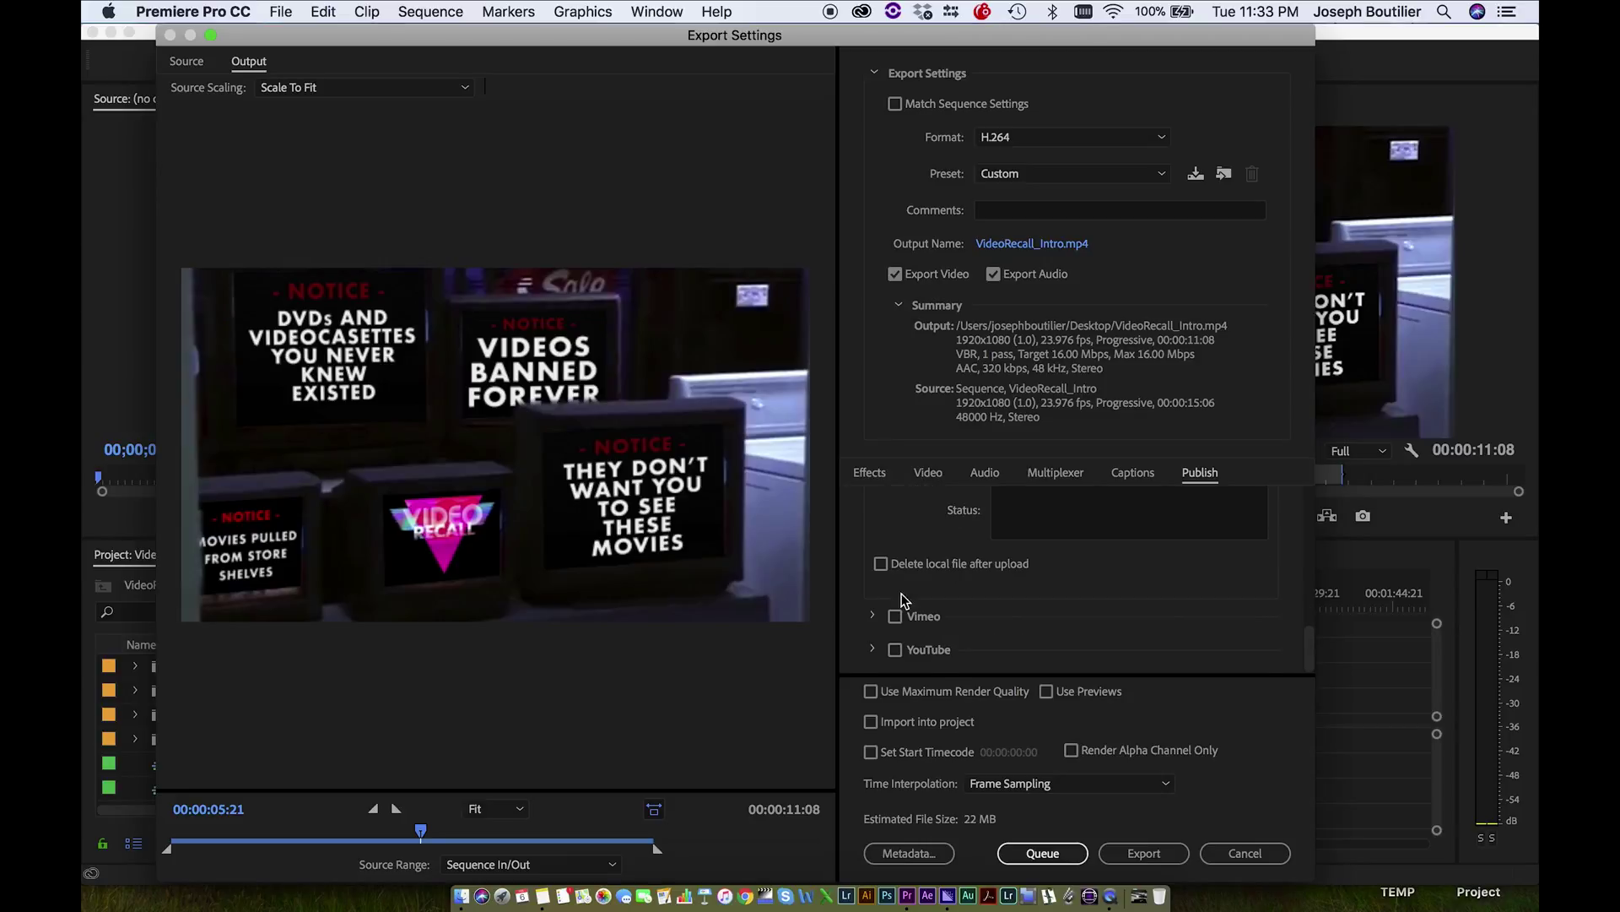
- Enable publishing to Vimeo and make the video viewable by Anybody with a password
{"action": "left_click", "coordinate": [873, 615]}
{"action": "scroll", "coordinate": [874, 647], "scroll_direction": "down", "scroll_amount": 2}
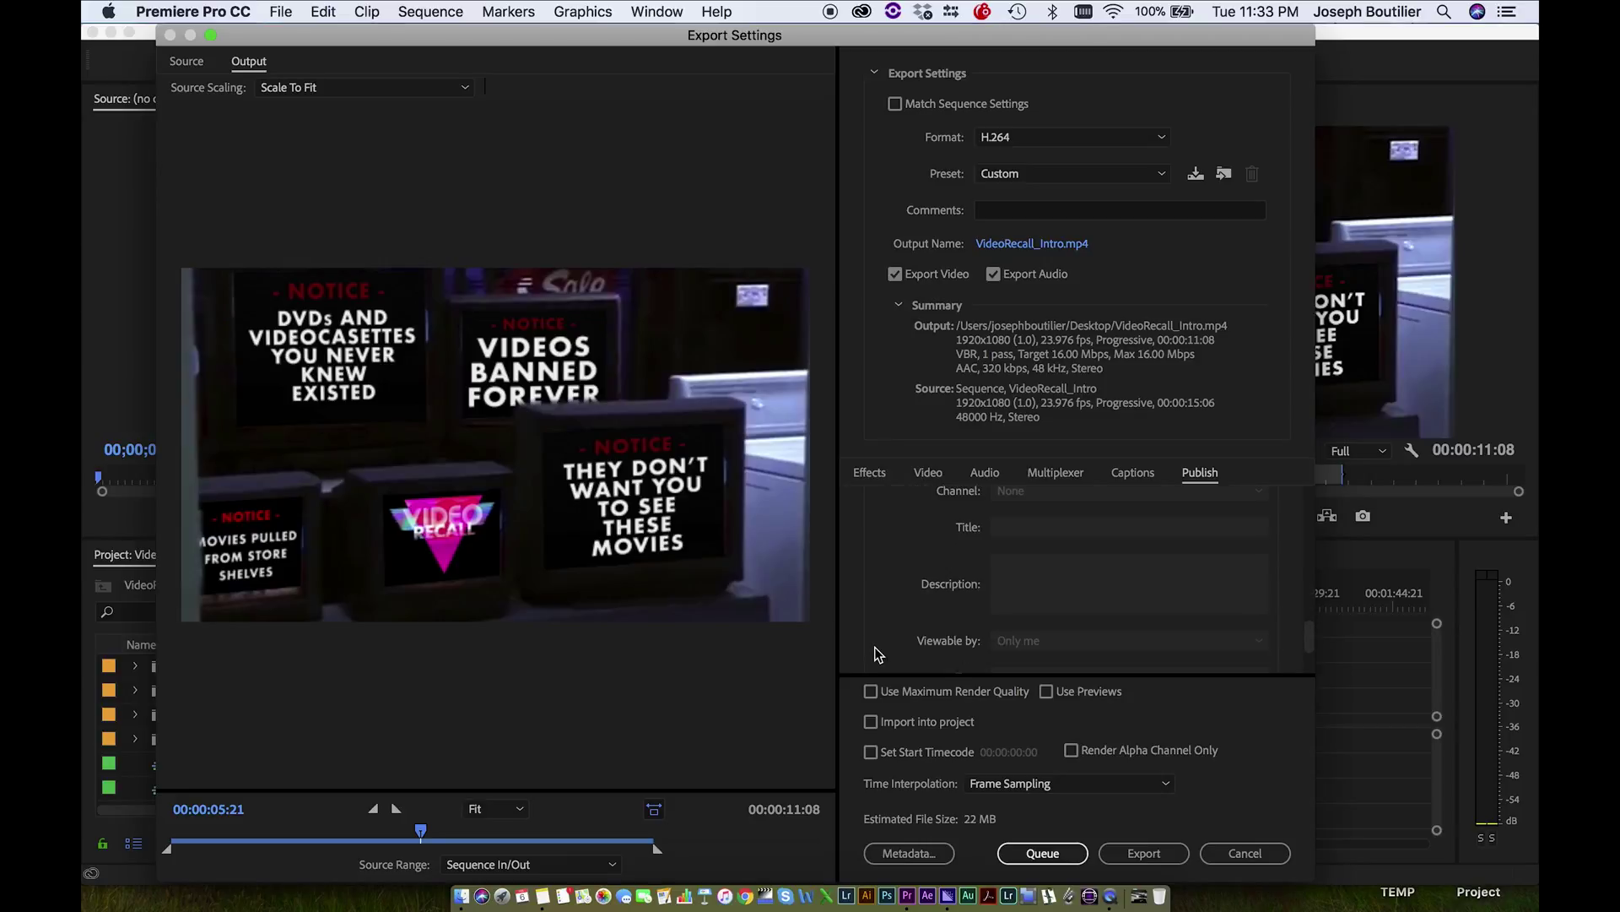
{"action": "left_click", "coordinate": [895, 554]}
{"action": "scroll", "coordinate": [912, 625], "scroll_direction": "down", "scroll_amount": 4}
{"action": "scroll", "coordinate": [911, 625], "scroll_direction": "up", "scroll_amount": 3}
{"action": "scroll", "coordinate": [912, 624], "scroll_direction": "down", "scroll_amount": 2}
{"action": "left_click", "coordinate": [1035, 645]}
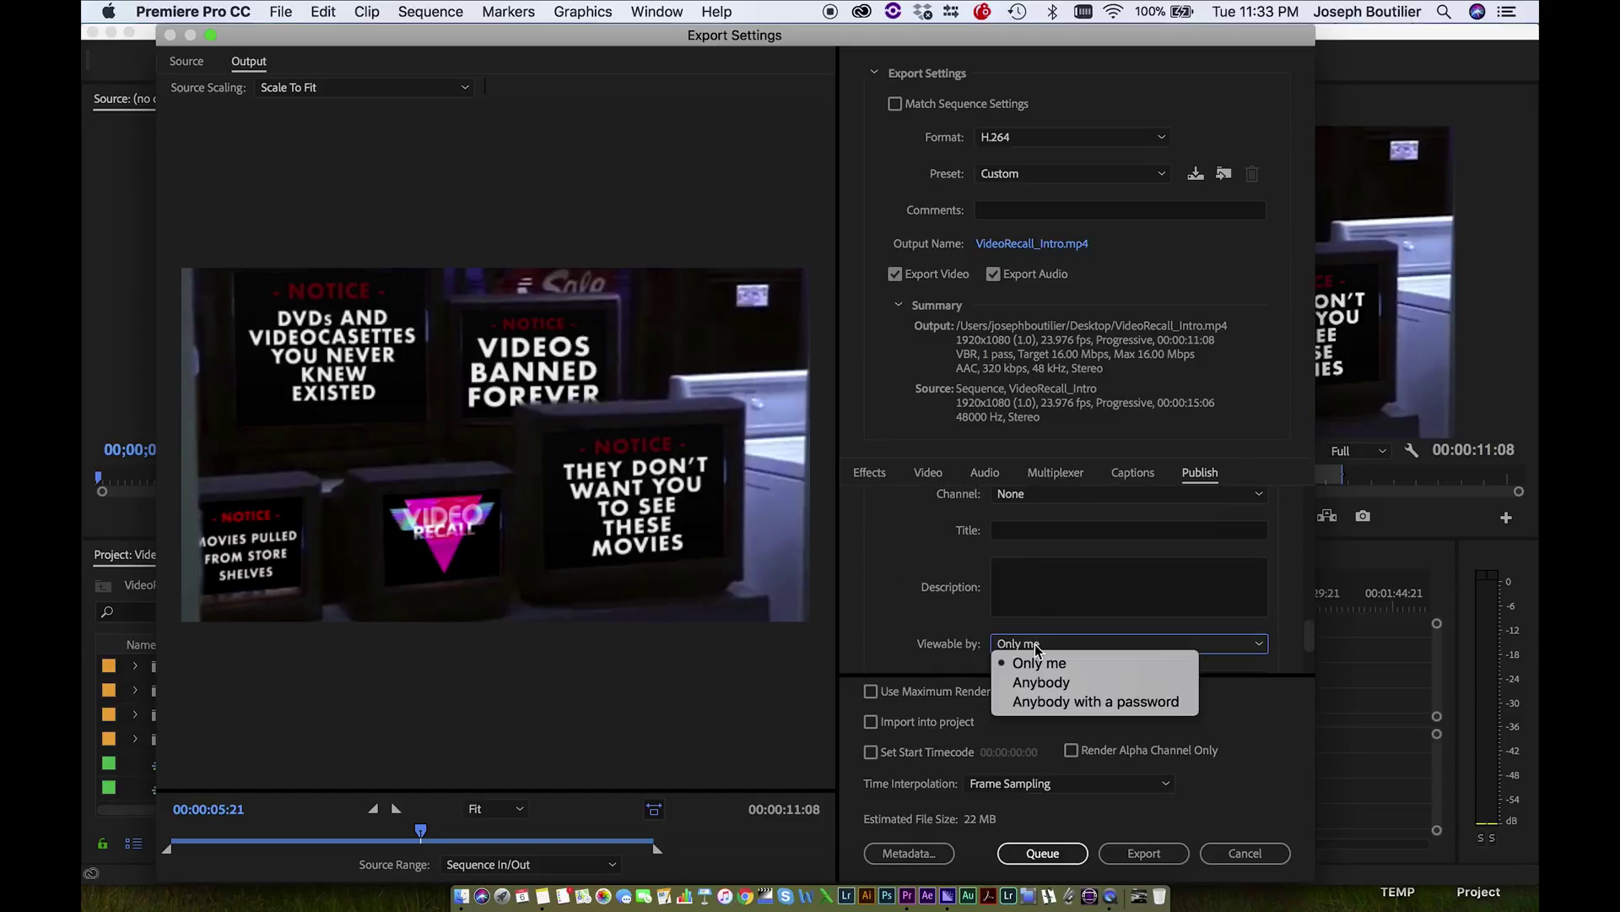
{"action": "left_click", "coordinate": [1084, 701]}
- Tag the Vimeo upload with "video recall, banned dvds,"
{"action": "scroll", "coordinate": [949, 608], "scroll_direction": "down", "scroll_amount": 5}
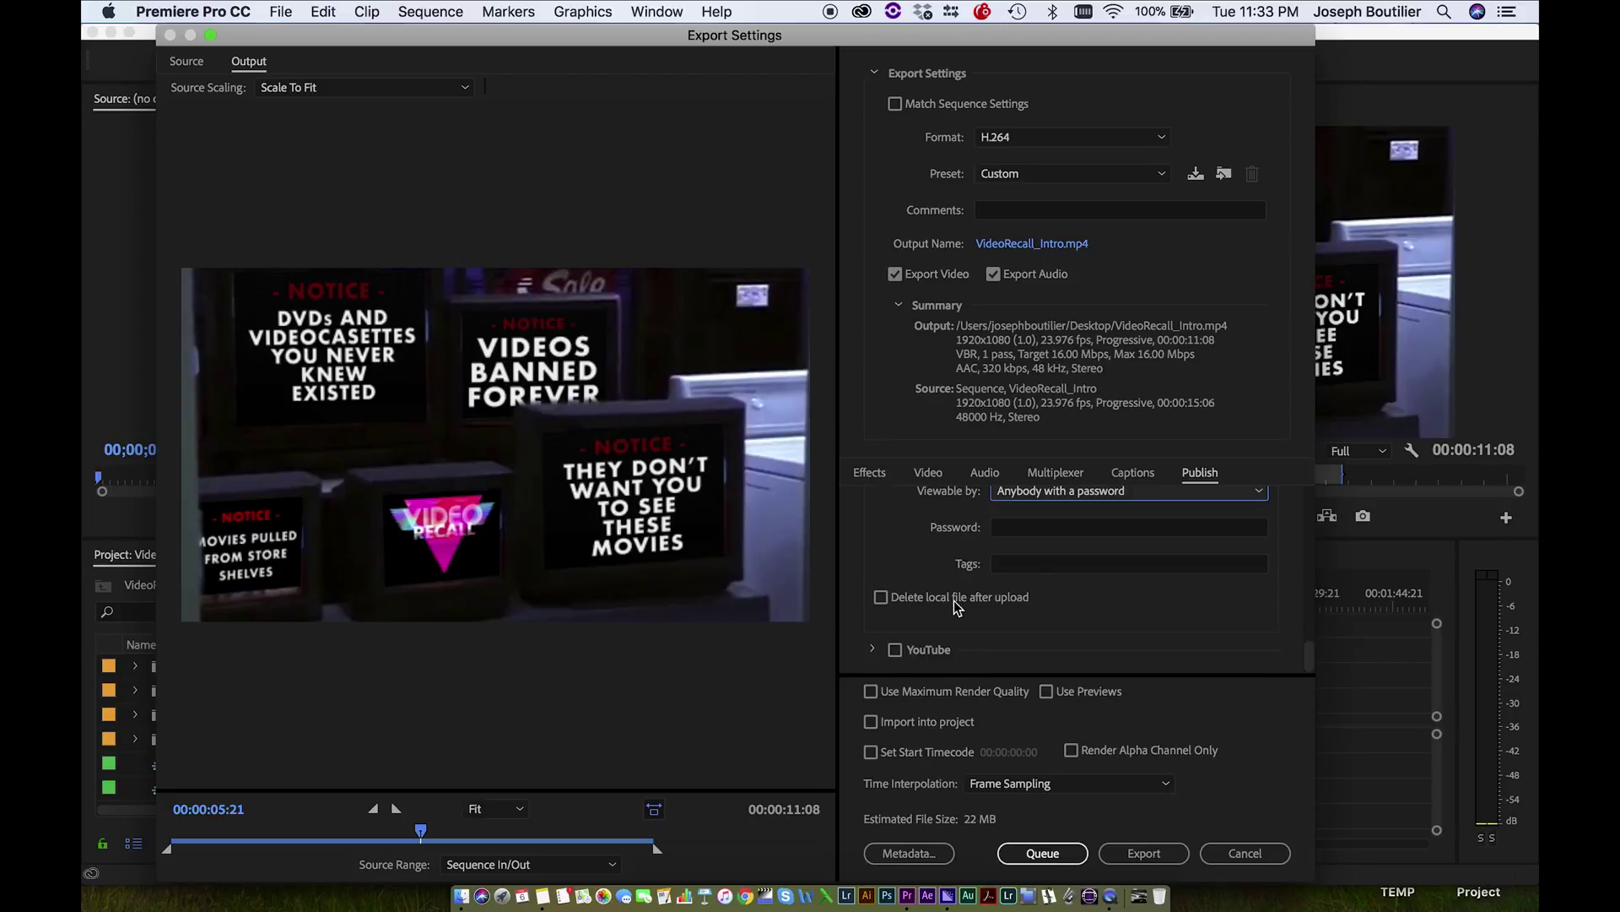
{"action": "scroll", "coordinate": [920, 535], "scroll_direction": "up", "scroll_amount": 2}
{"action": "scroll", "coordinate": [920, 535], "scroll_direction": "down", "scroll_amount": 1}
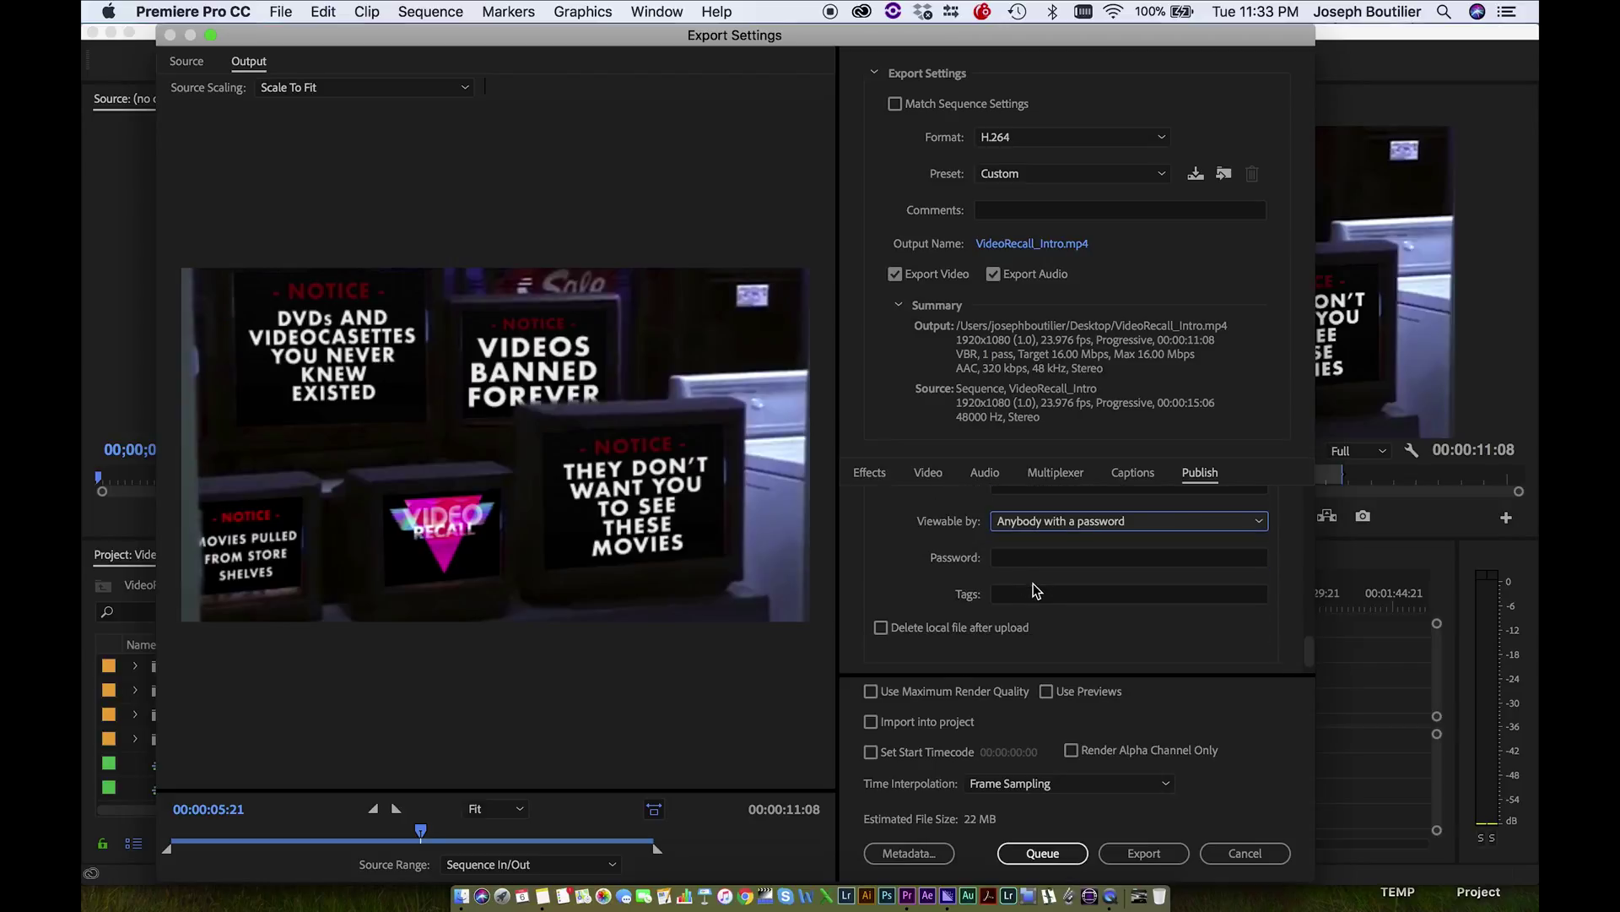
{"action": "left_click", "coordinate": [1013, 595]}
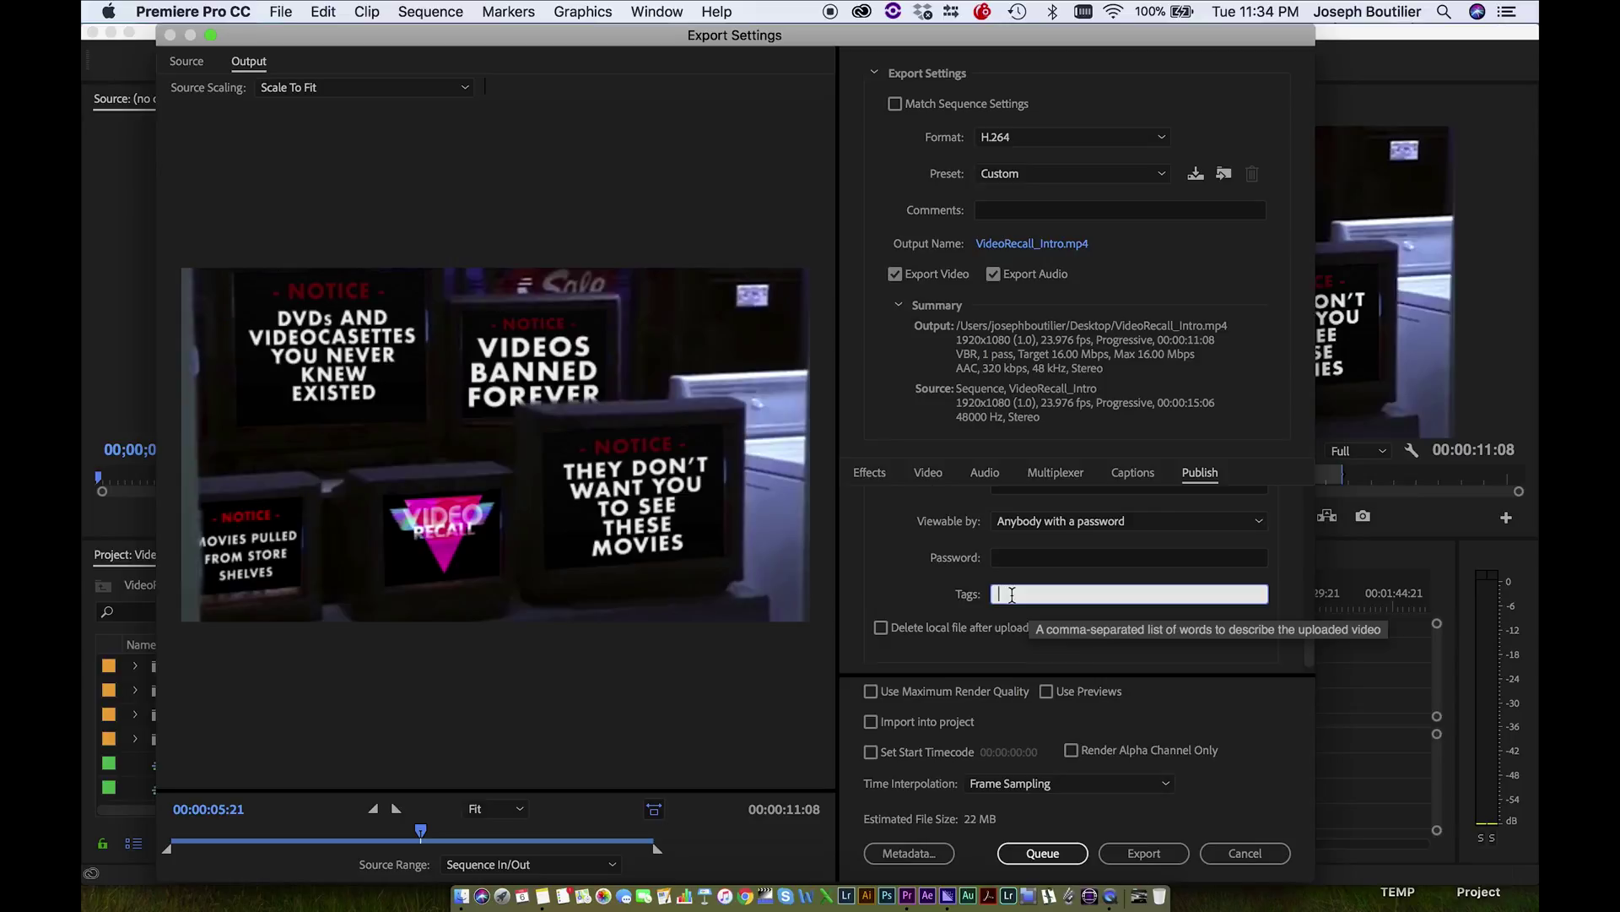
{"action": "type", "text": "video recall, banned dvds,"}
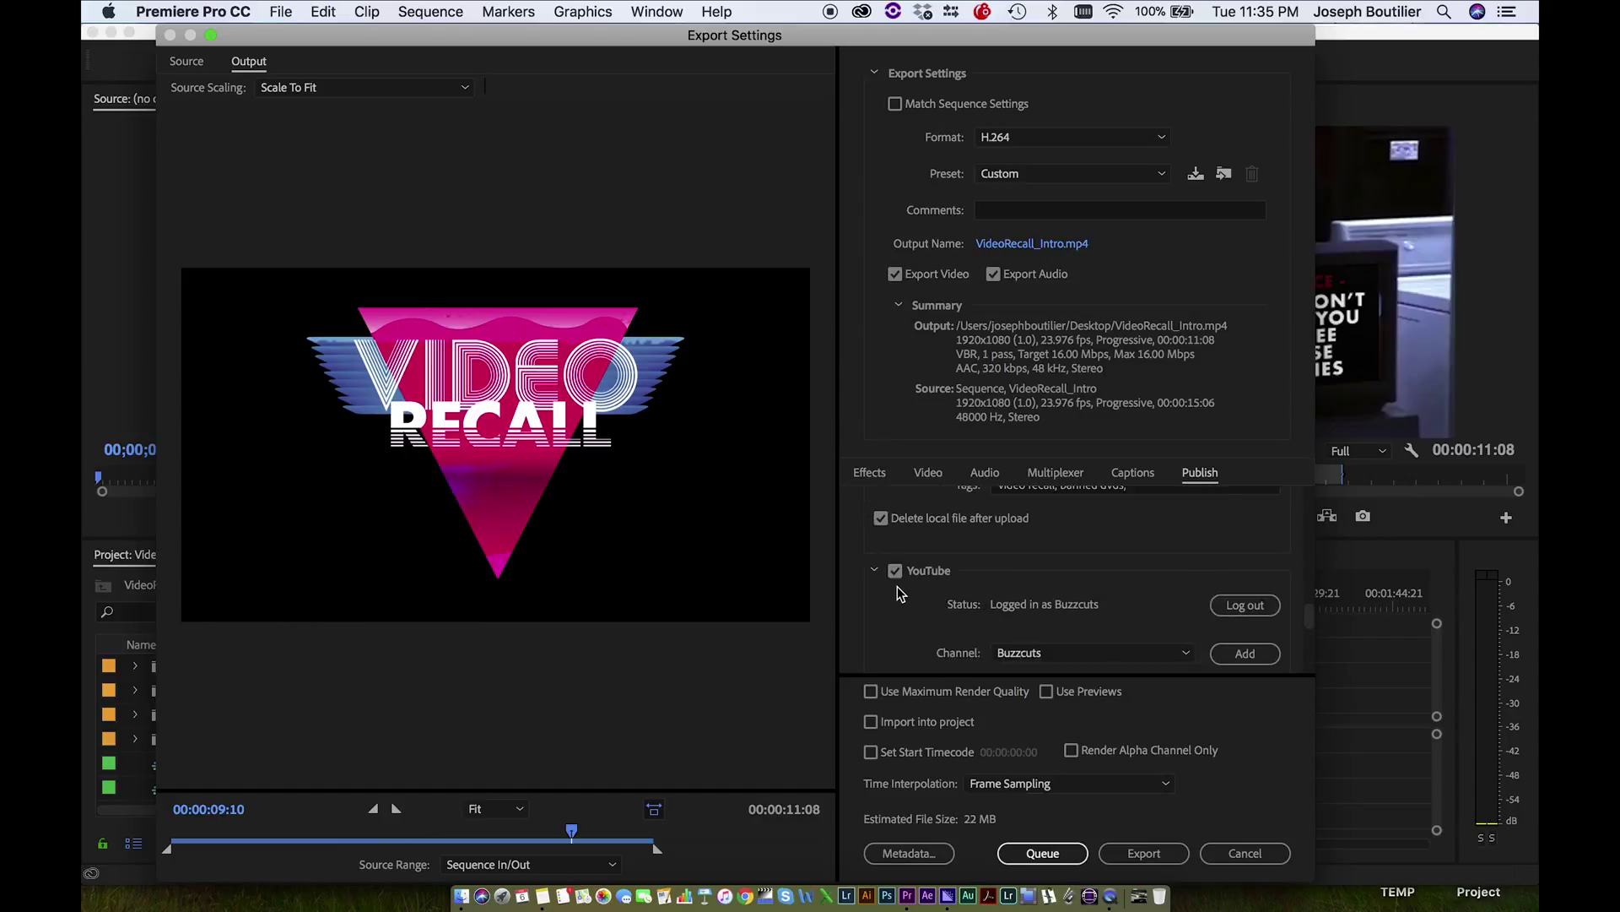
- Check the available YouTube channels, keep Buzzcuts, and assign the upload to the VIDEO RECALL playlist
{"action": "scroll", "coordinate": [898, 585], "scroll_direction": "down", "scroll_amount": 3}
{"action": "scroll", "coordinate": [898, 586], "scroll_direction": "down", "scroll_amount": 1}
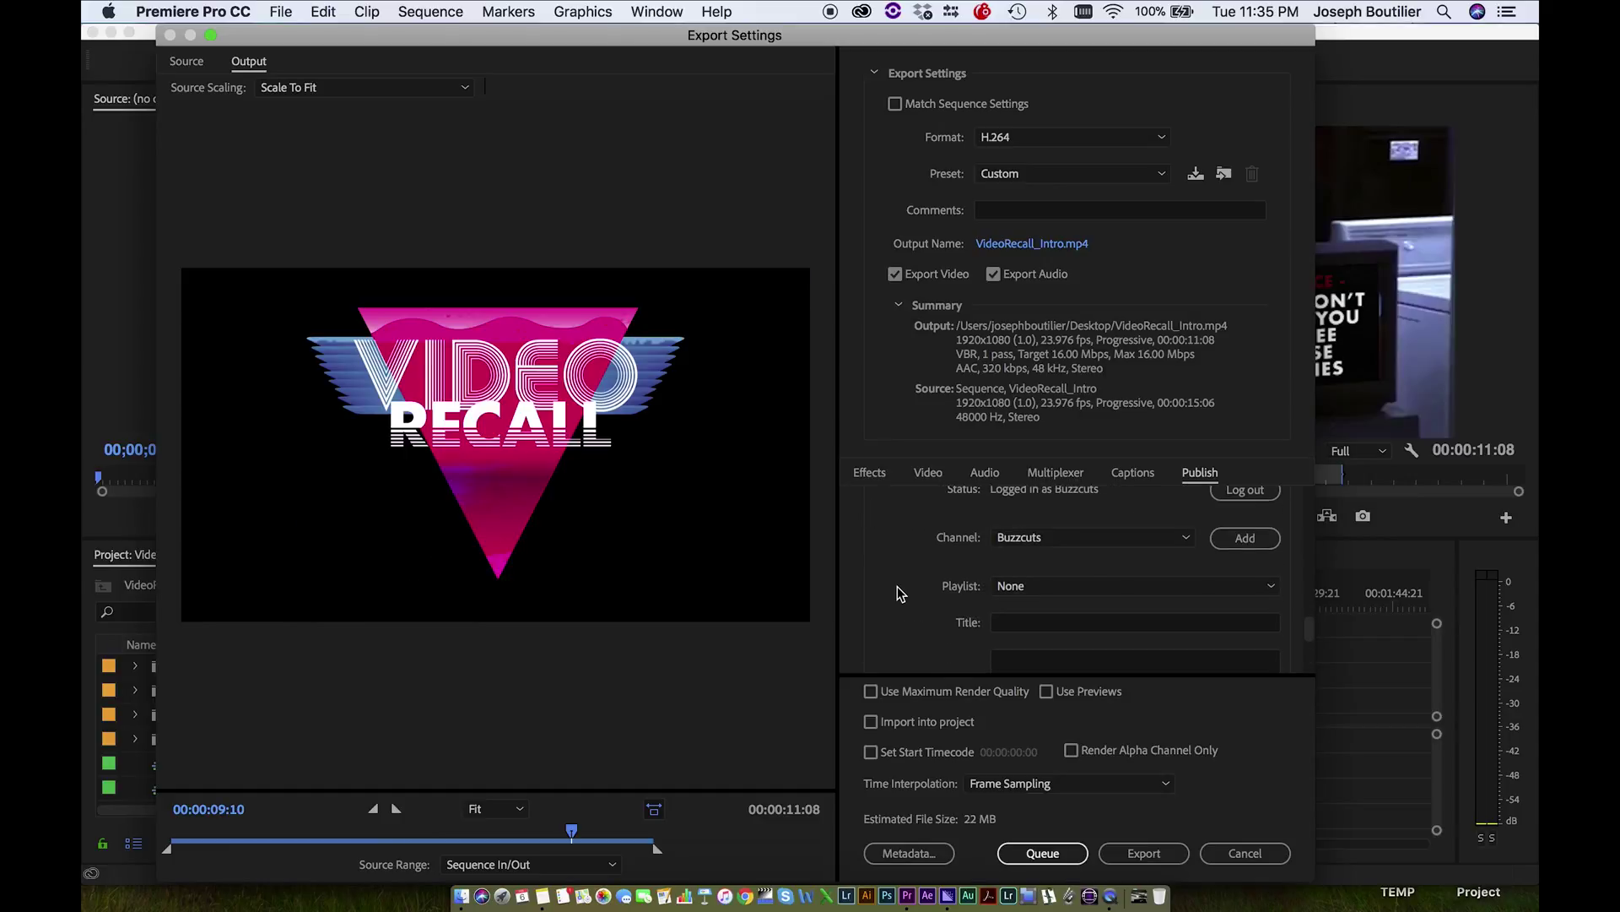
{"action": "left_click", "coordinate": [1080, 544]}
{"action": "left_click", "coordinate": [1055, 588]}
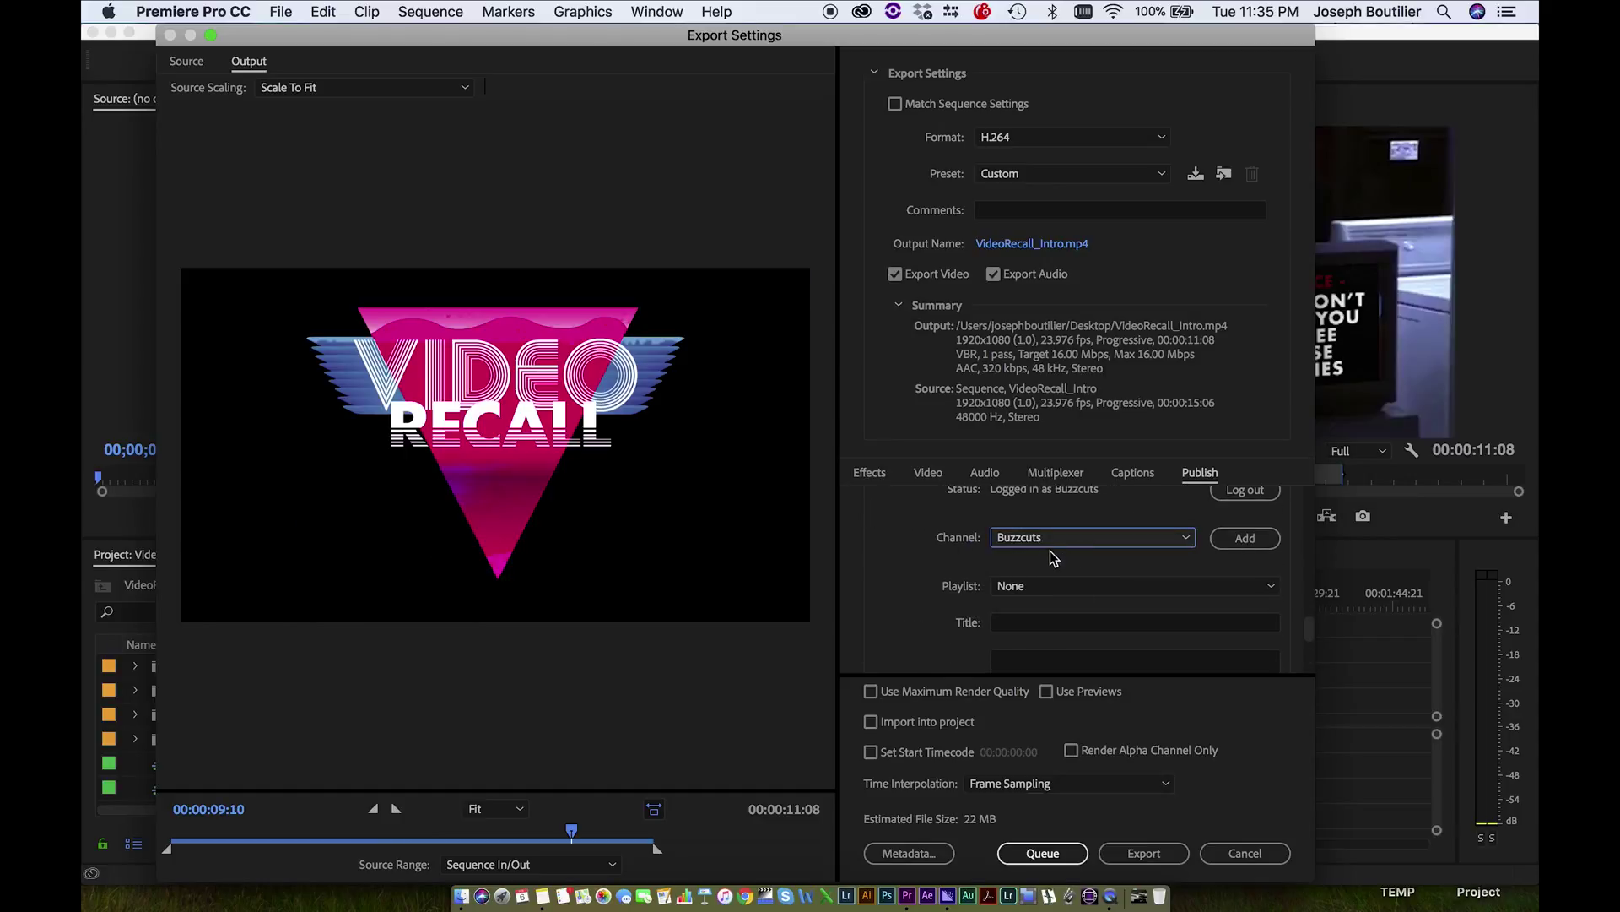
{"action": "scroll", "coordinate": [1168, 554], "scroll_direction": "up", "scroll_amount": 1}
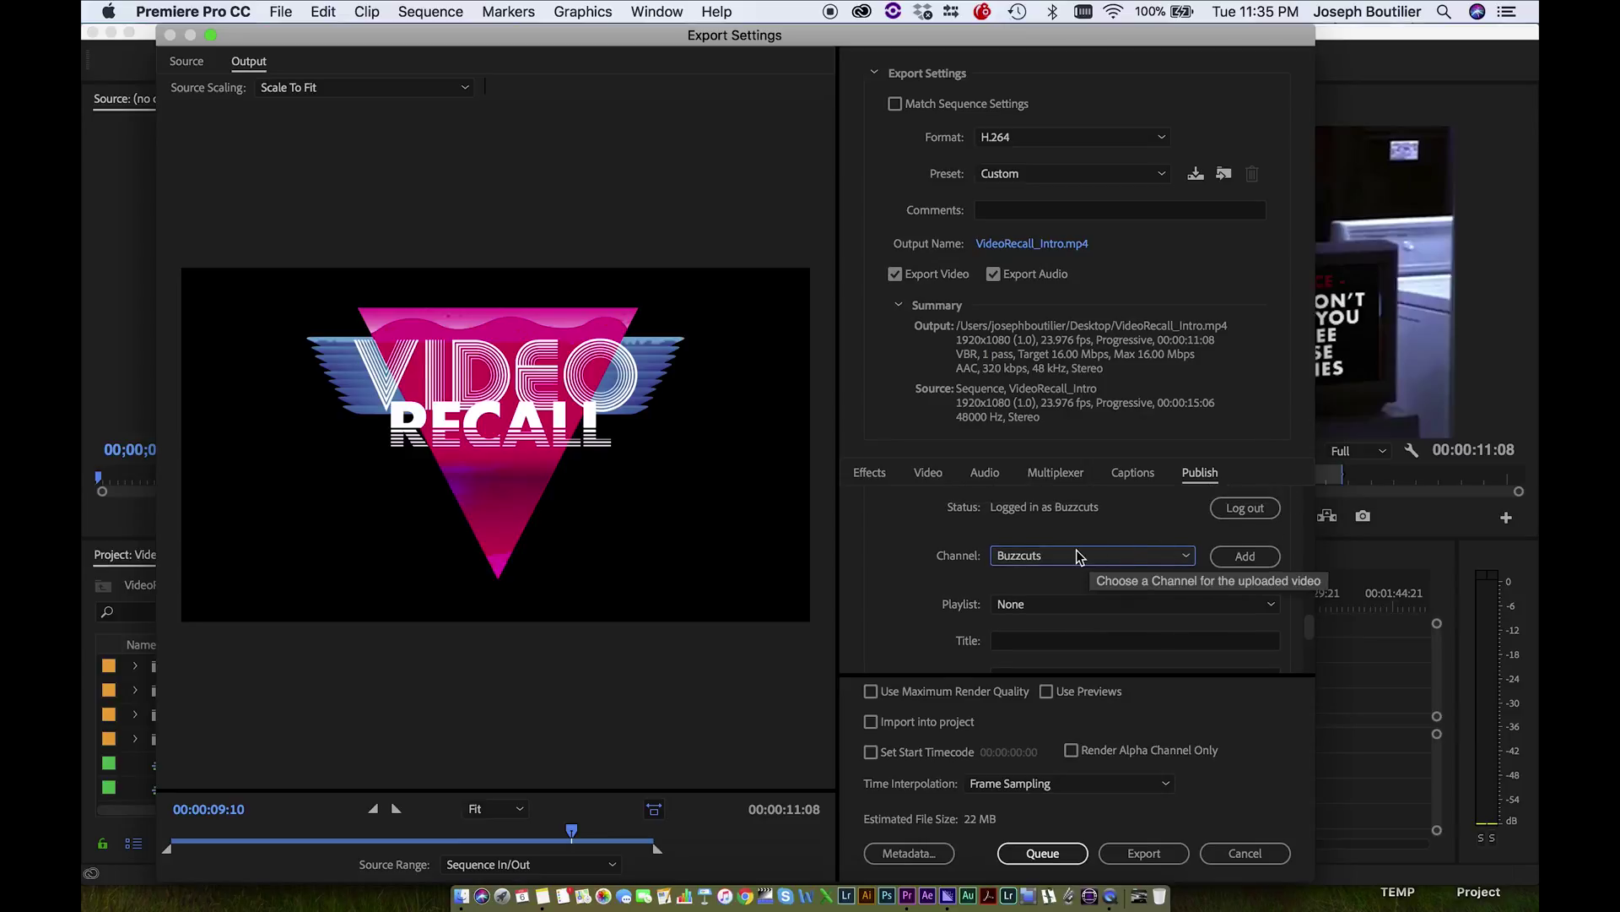
{"action": "left_click", "coordinate": [1045, 558]}
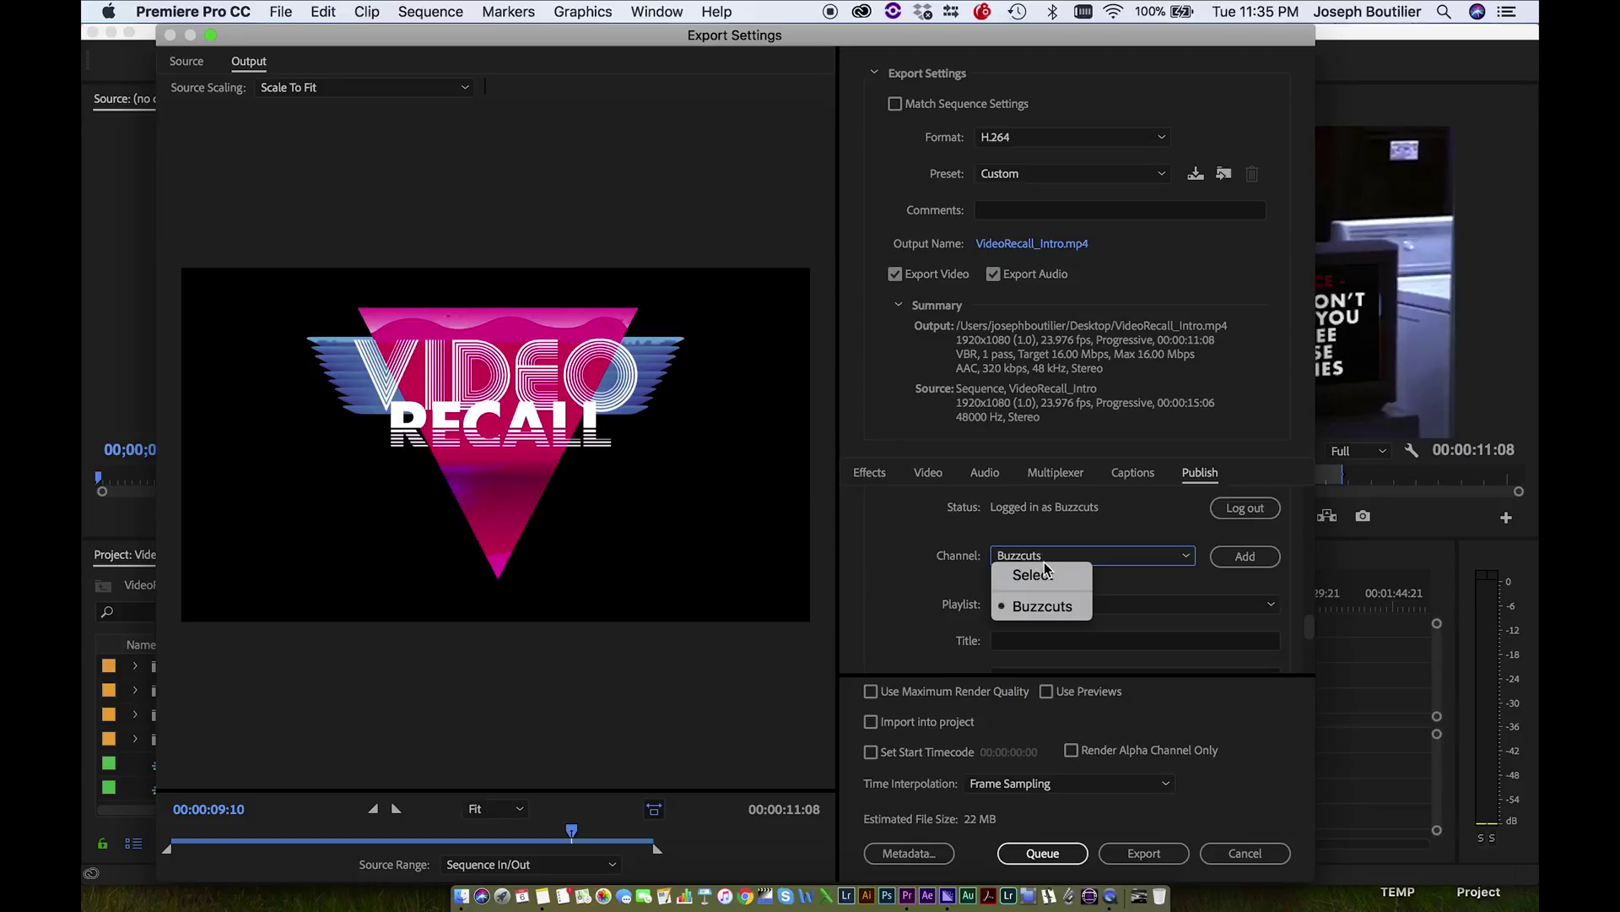
{"action": "scroll", "coordinate": [928, 590], "scroll_direction": "down", "scroll_amount": 2}
{"action": "left_click", "coordinate": [1025, 567]}
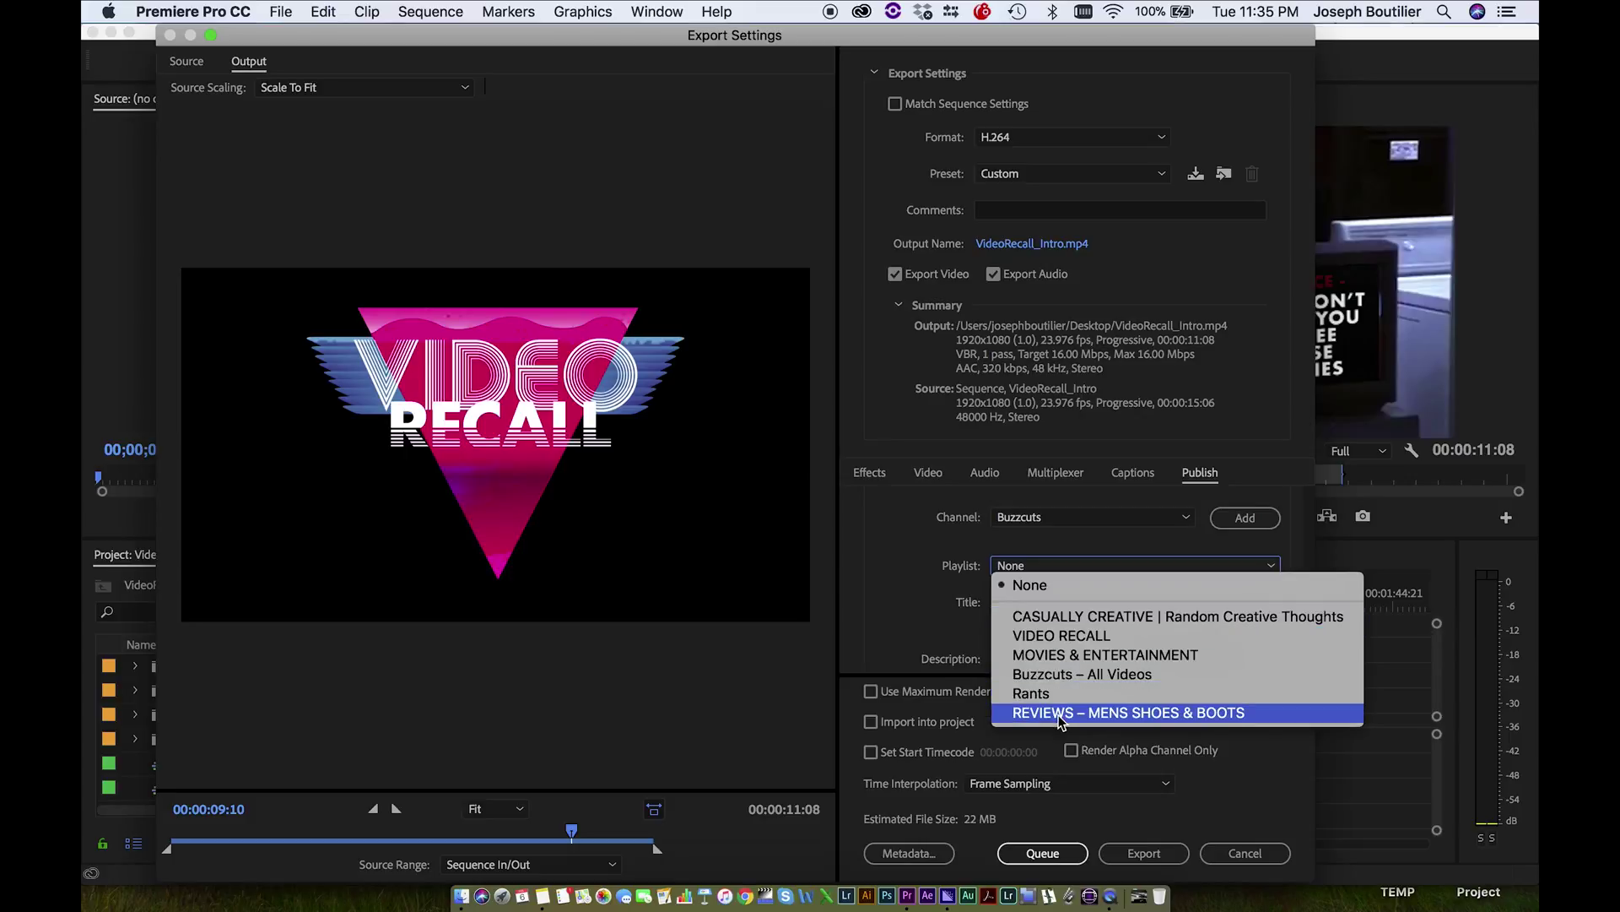
{"action": "left_click", "coordinate": [1055, 635]}
- Title the YouTube upload "Video Recall Intro" and describe it as "Introduction for the video recall series."
{"action": "left_click", "coordinate": [1018, 525]}
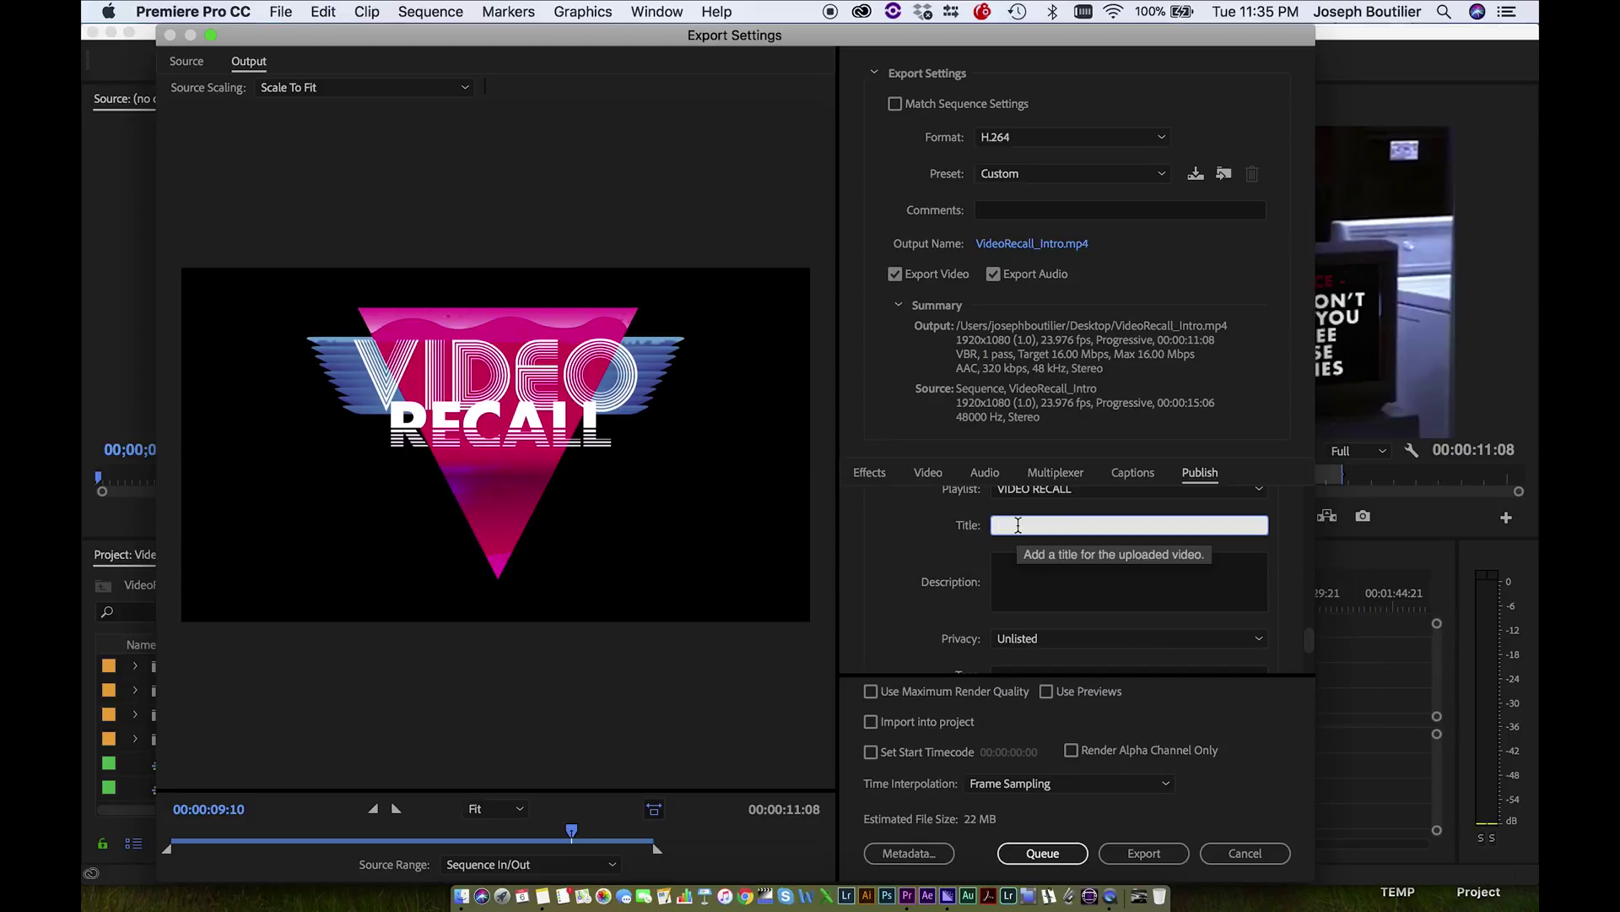
{"action": "type", "text": "Video Recall Intro"}
{"action": "key", "text": "Tab"}
{"action": "type", "text": "Introduction for the video recall series."}
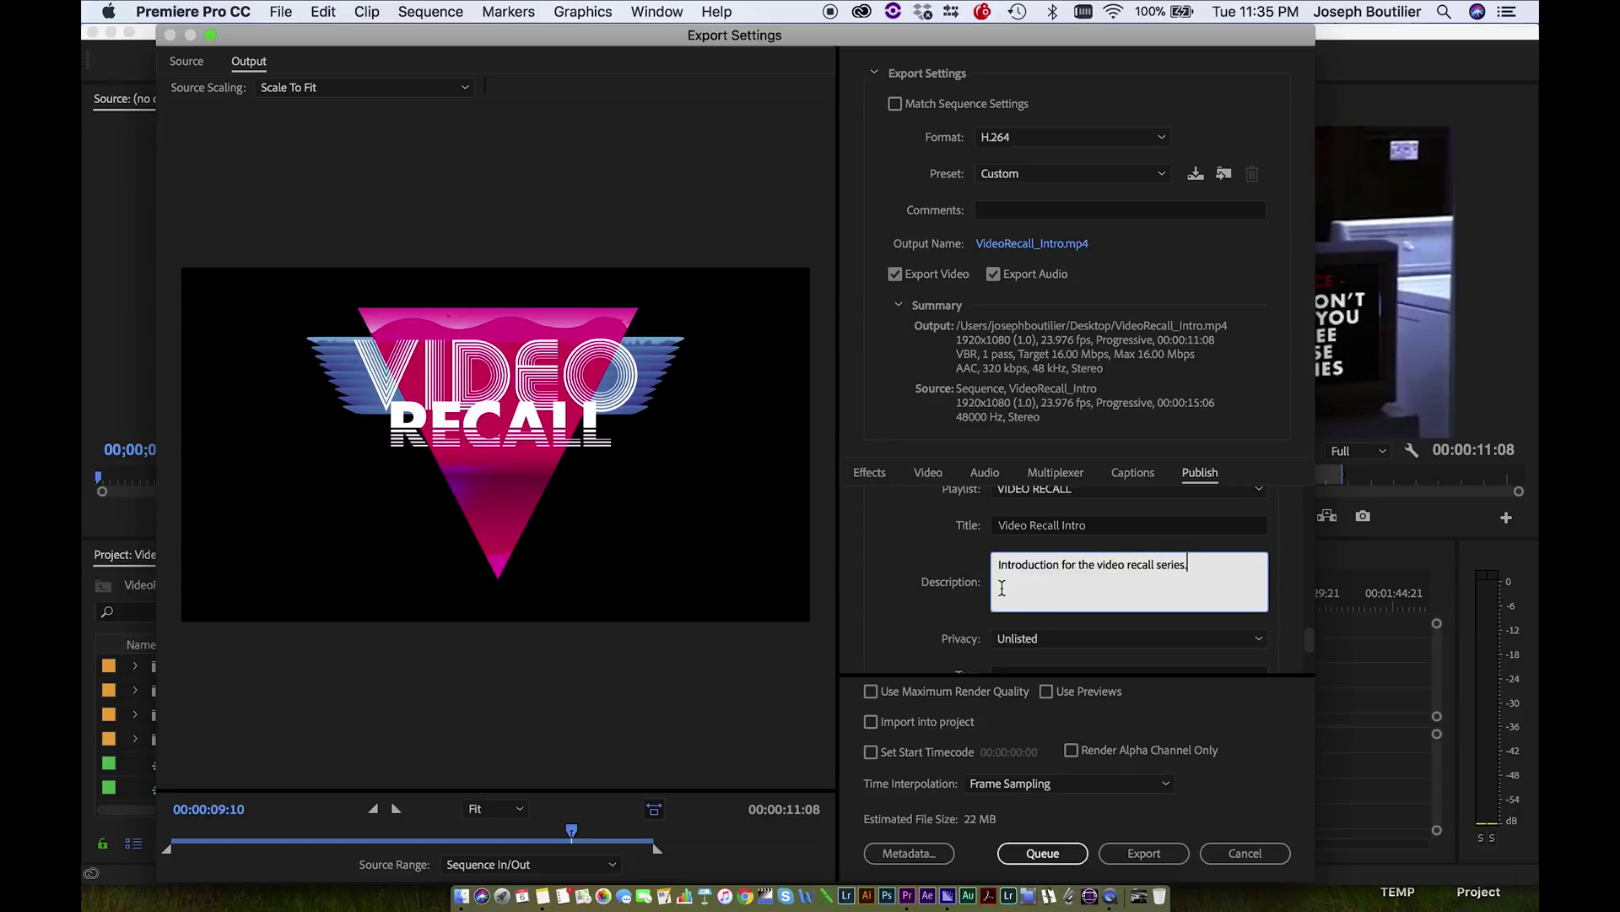
- Keep the YouTube upload's privacy at Unlisted and tag it with "video recall, banned dvds,"
{"action": "scroll", "coordinate": [1002, 588], "scroll_direction": "down", "scroll_amount": 3}
{"action": "left_click", "coordinate": [1028, 505]}
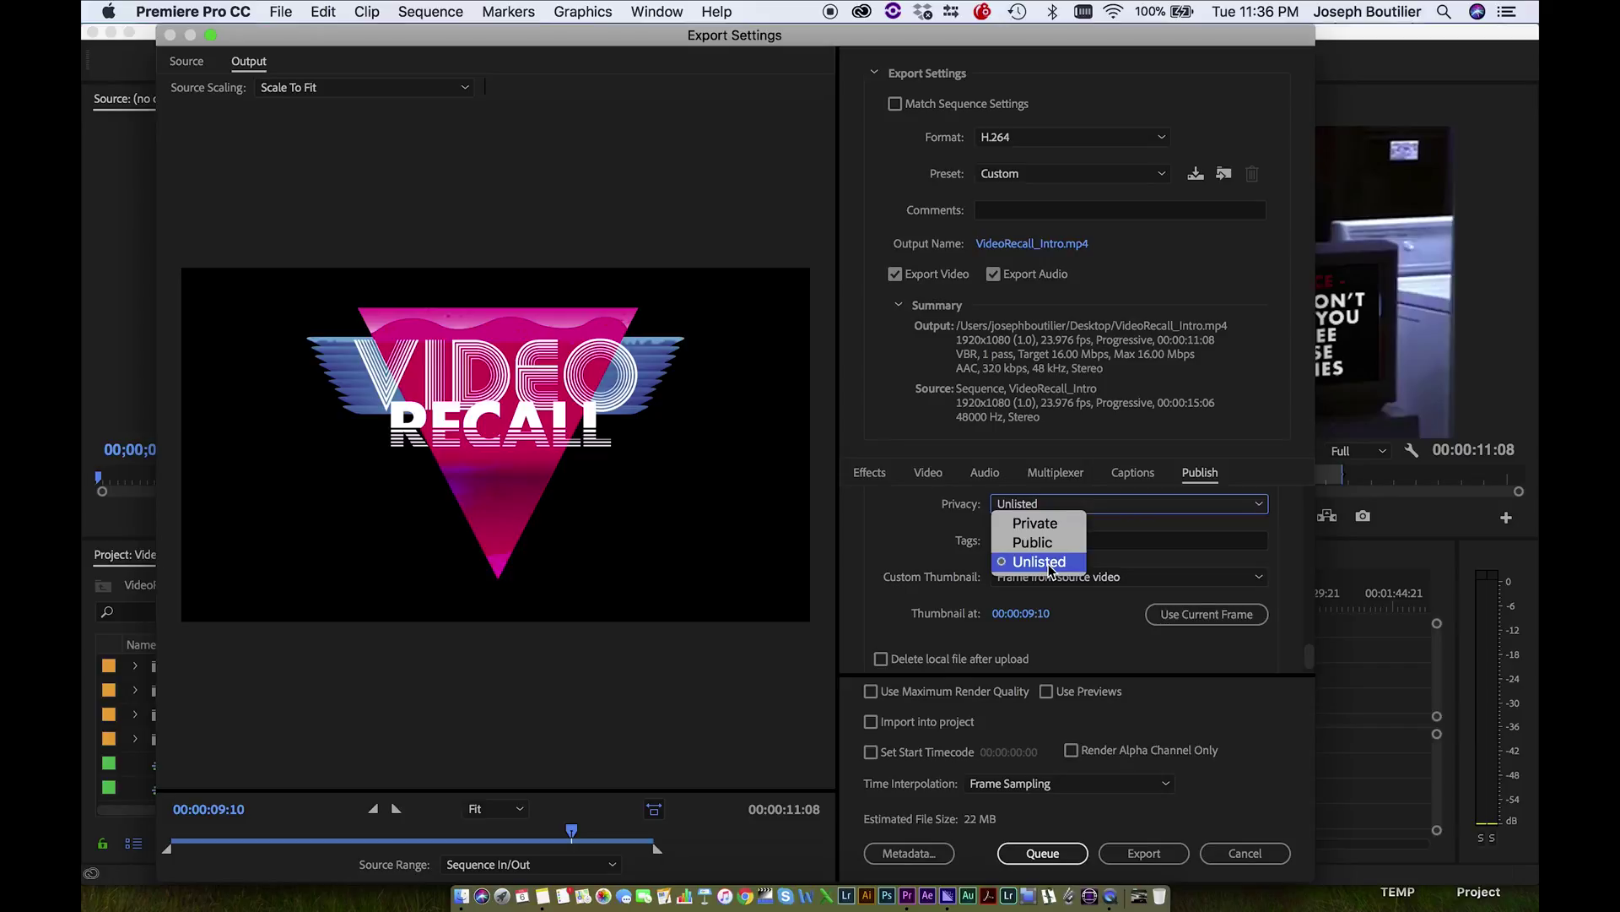
{"action": "left_click", "coordinate": [952, 534]}
{"action": "scroll", "coordinate": [922, 550], "scroll_direction": "up", "scroll_amount": 1}
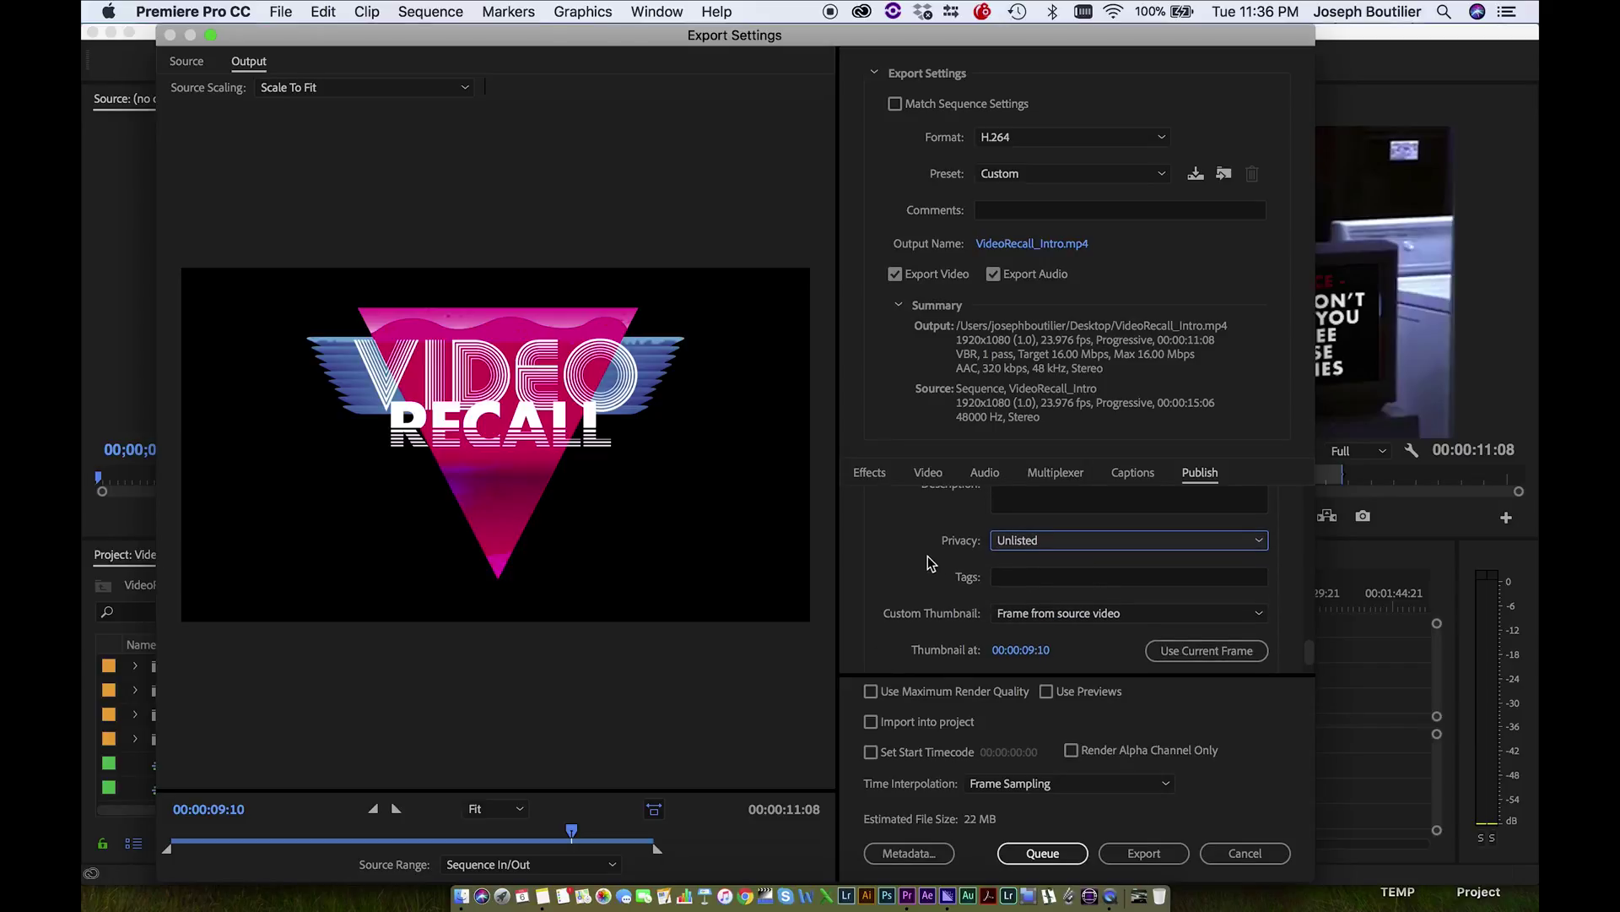
{"action": "scroll", "coordinate": [932, 564], "scroll_direction": "down", "scroll_amount": 1}
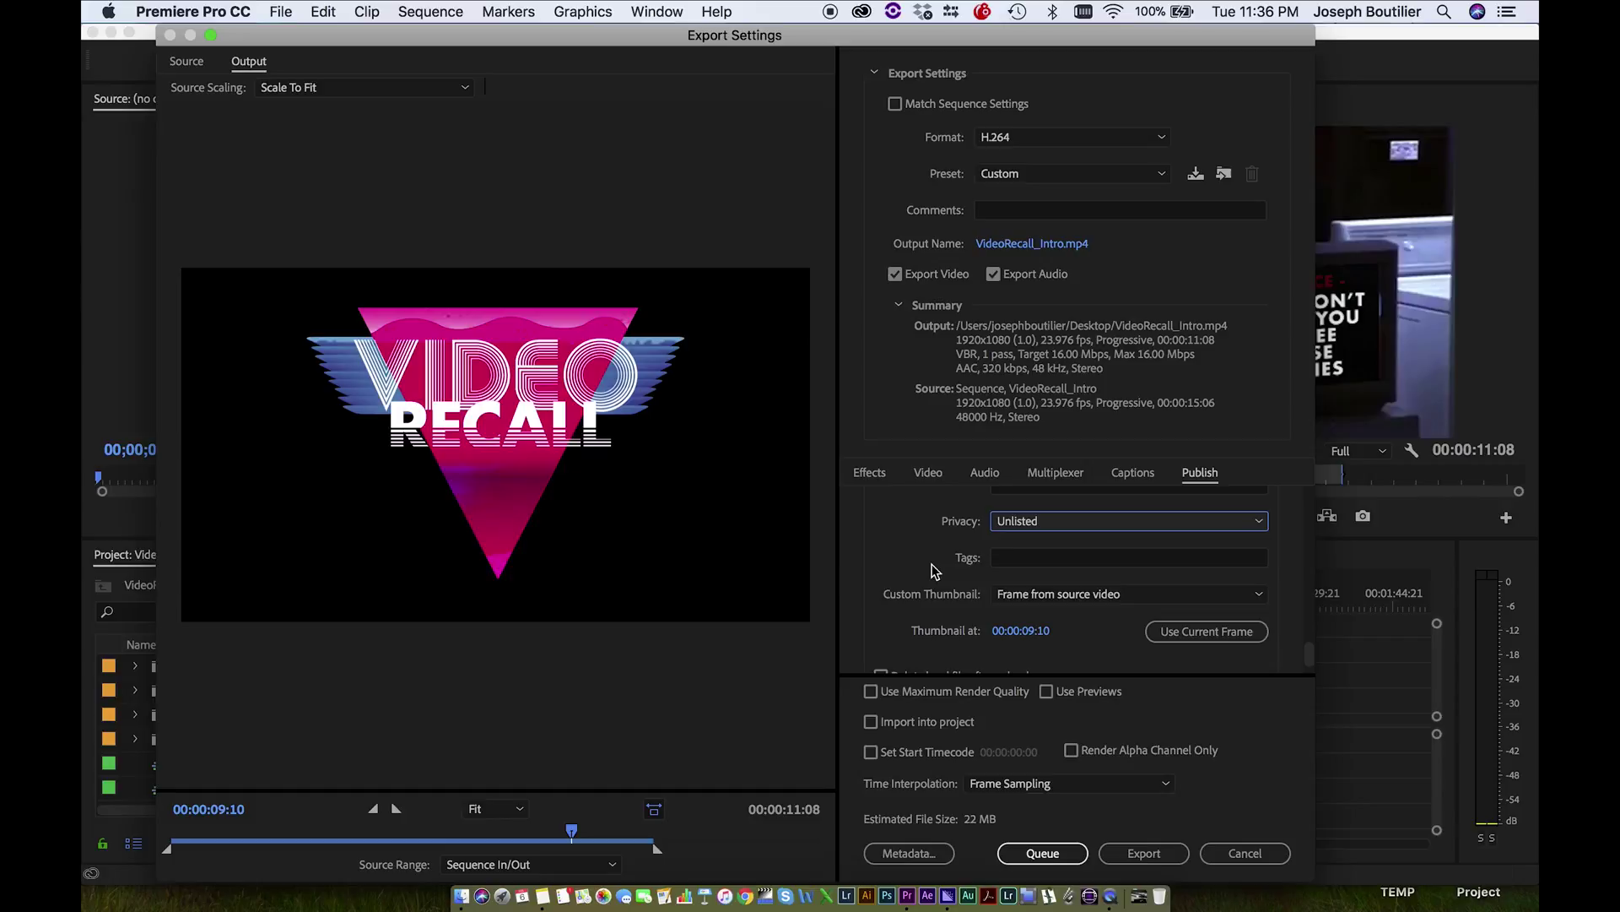
{"action": "left_click", "coordinate": [1035, 557]}
{"action": "type", "text": "video recall, banned dvds,"}
{"action": "left_click_drag", "start_coordinate": [1055, 557], "coordinate": [1125, 559]}
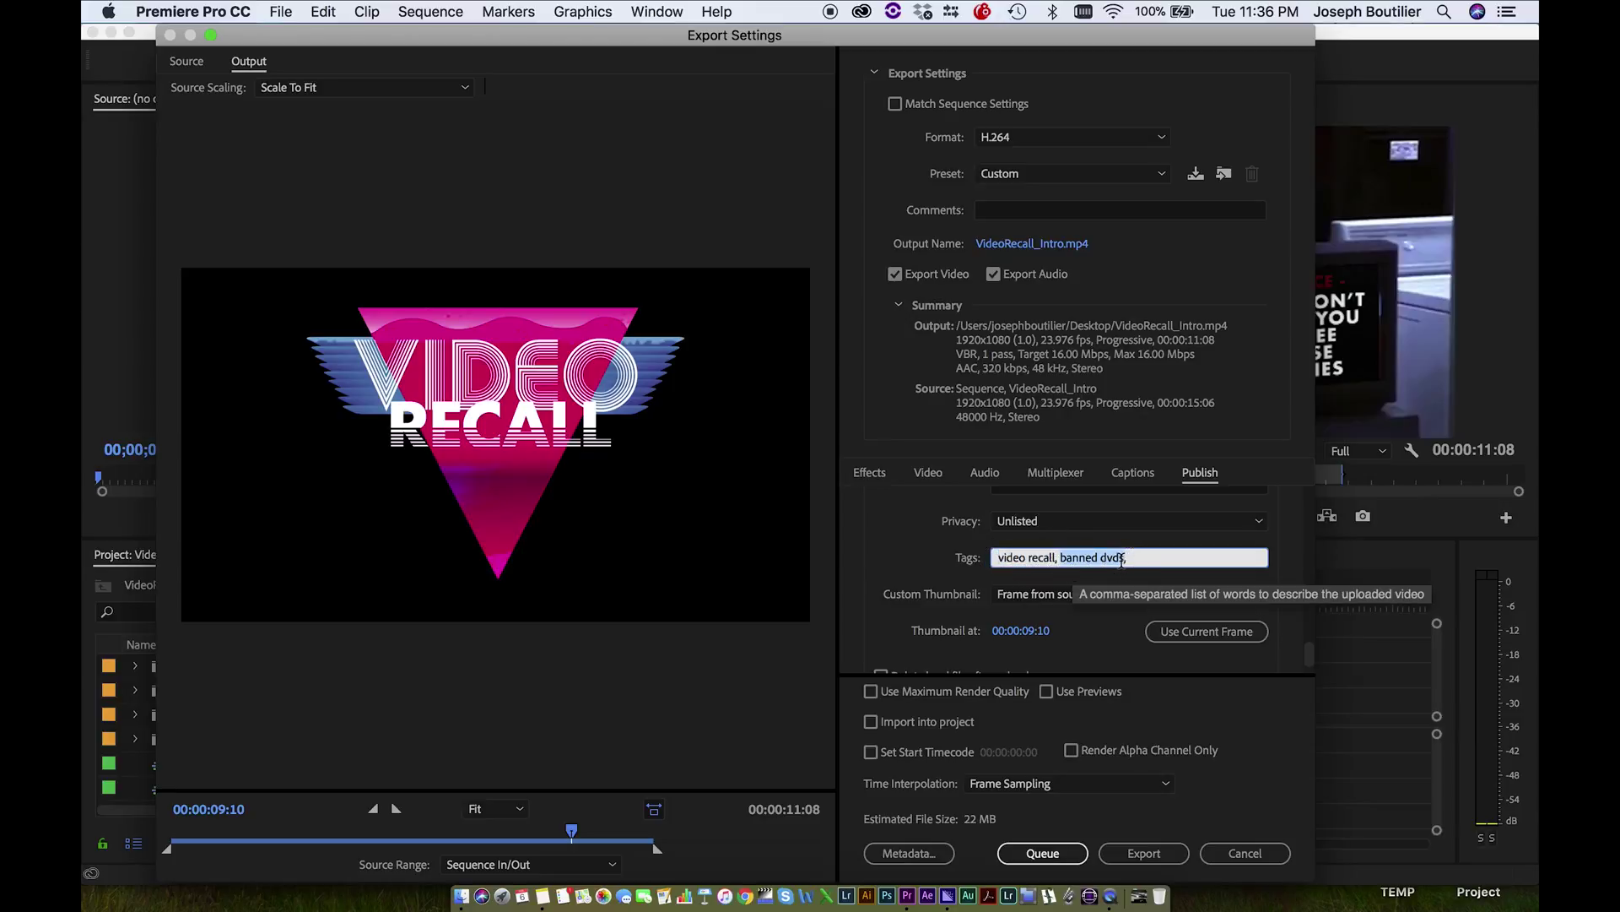
- Set the YouTube upload's custom thumbnail to Frame from source video
{"action": "left_click", "coordinate": [1022, 594]}
{"action": "left_click", "coordinate": [1010, 612]}
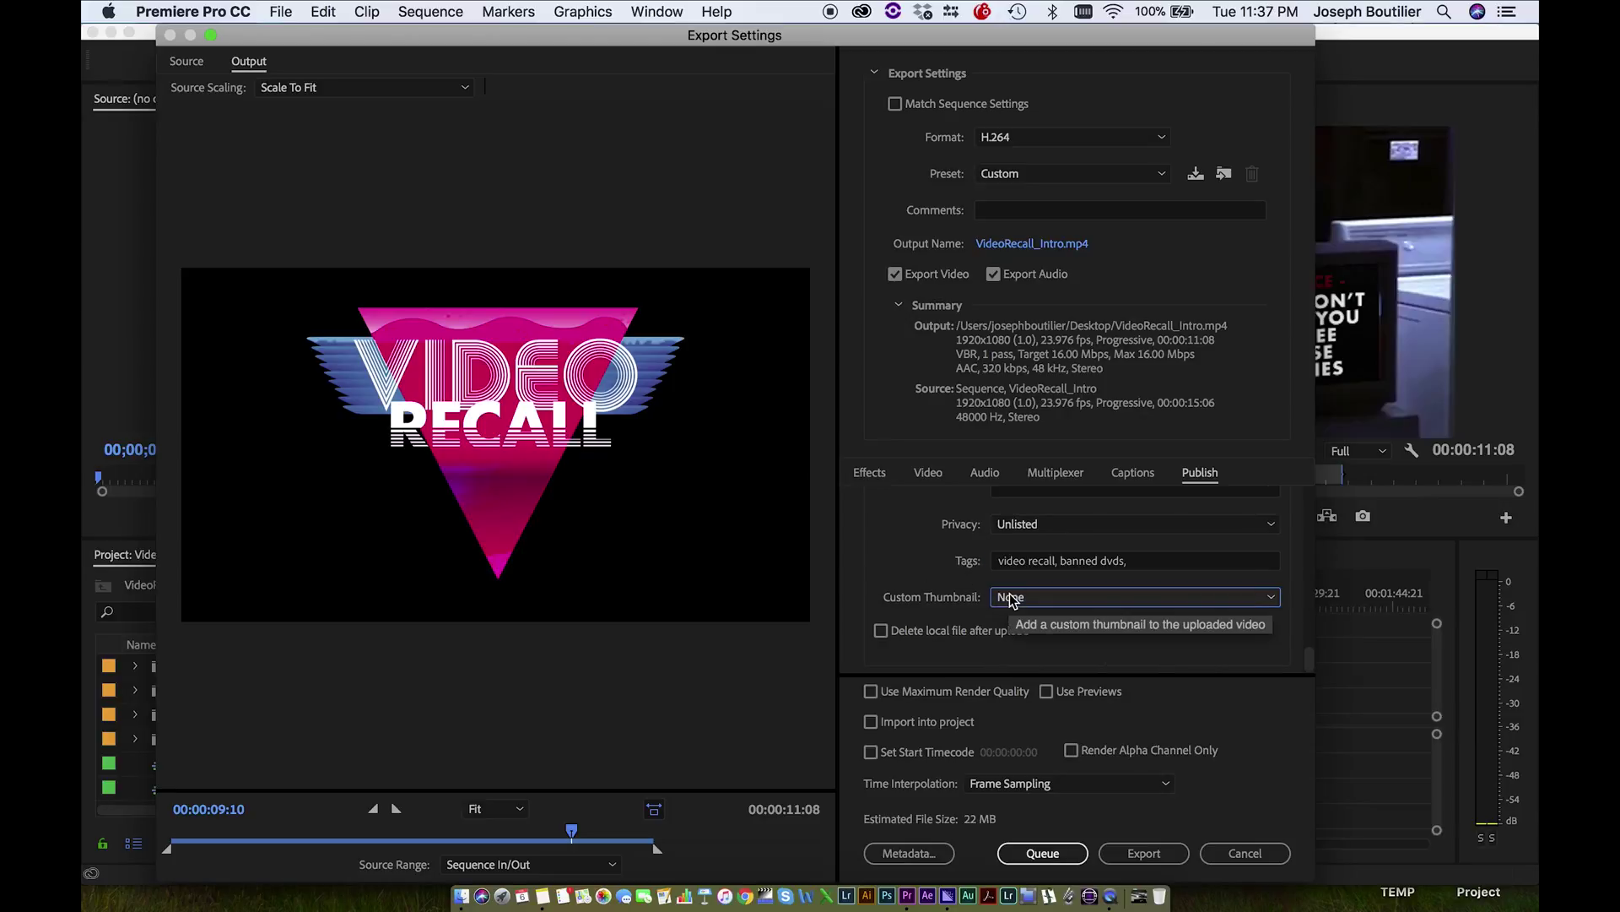
{"action": "left_click", "coordinate": [1010, 597]}
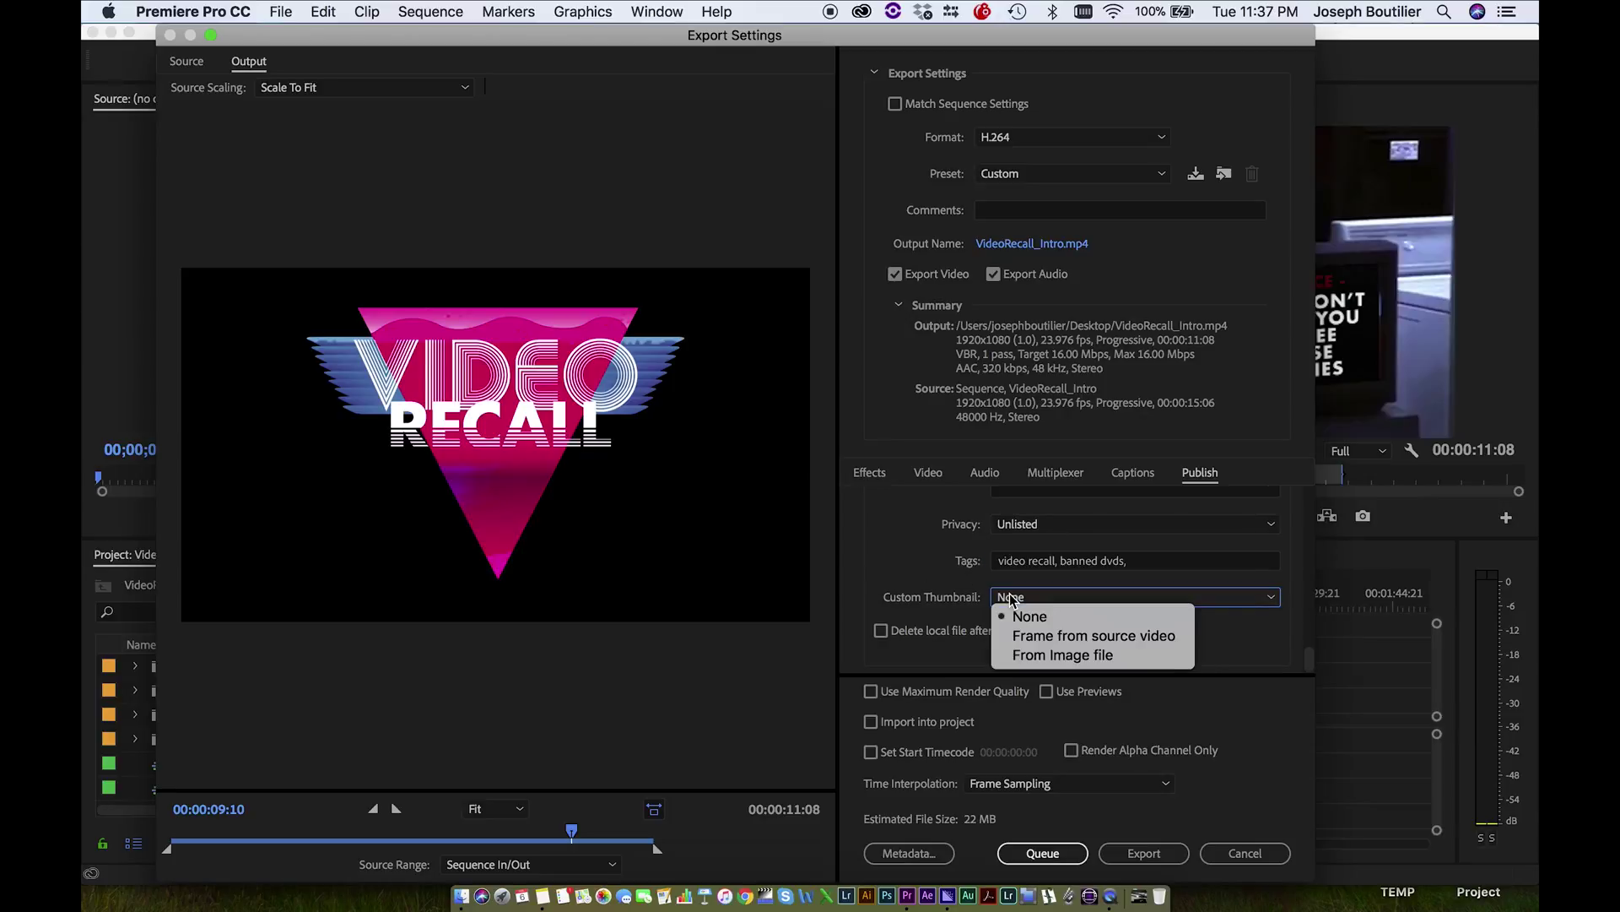
{"action": "left_click", "coordinate": [1045, 637]}
- Scrub the export preview to the logo frame at 00:00:09:05 as a thumbnail candidate
{"action": "mouse_move", "coordinate": [572, 832]}
{"action": "left_mouse_down"}
{"action": "mouse_move", "coordinate": [447, 839]}
{"action": "mouse_move", "coordinate": [506, 836]}
{"action": "mouse_move", "coordinate": [206, 815]}
{"action": "mouse_move", "coordinate": [570, 834]}
{"action": "mouse_move", "coordinate": [550, 831]}
{"action": "left_mouse_up"}
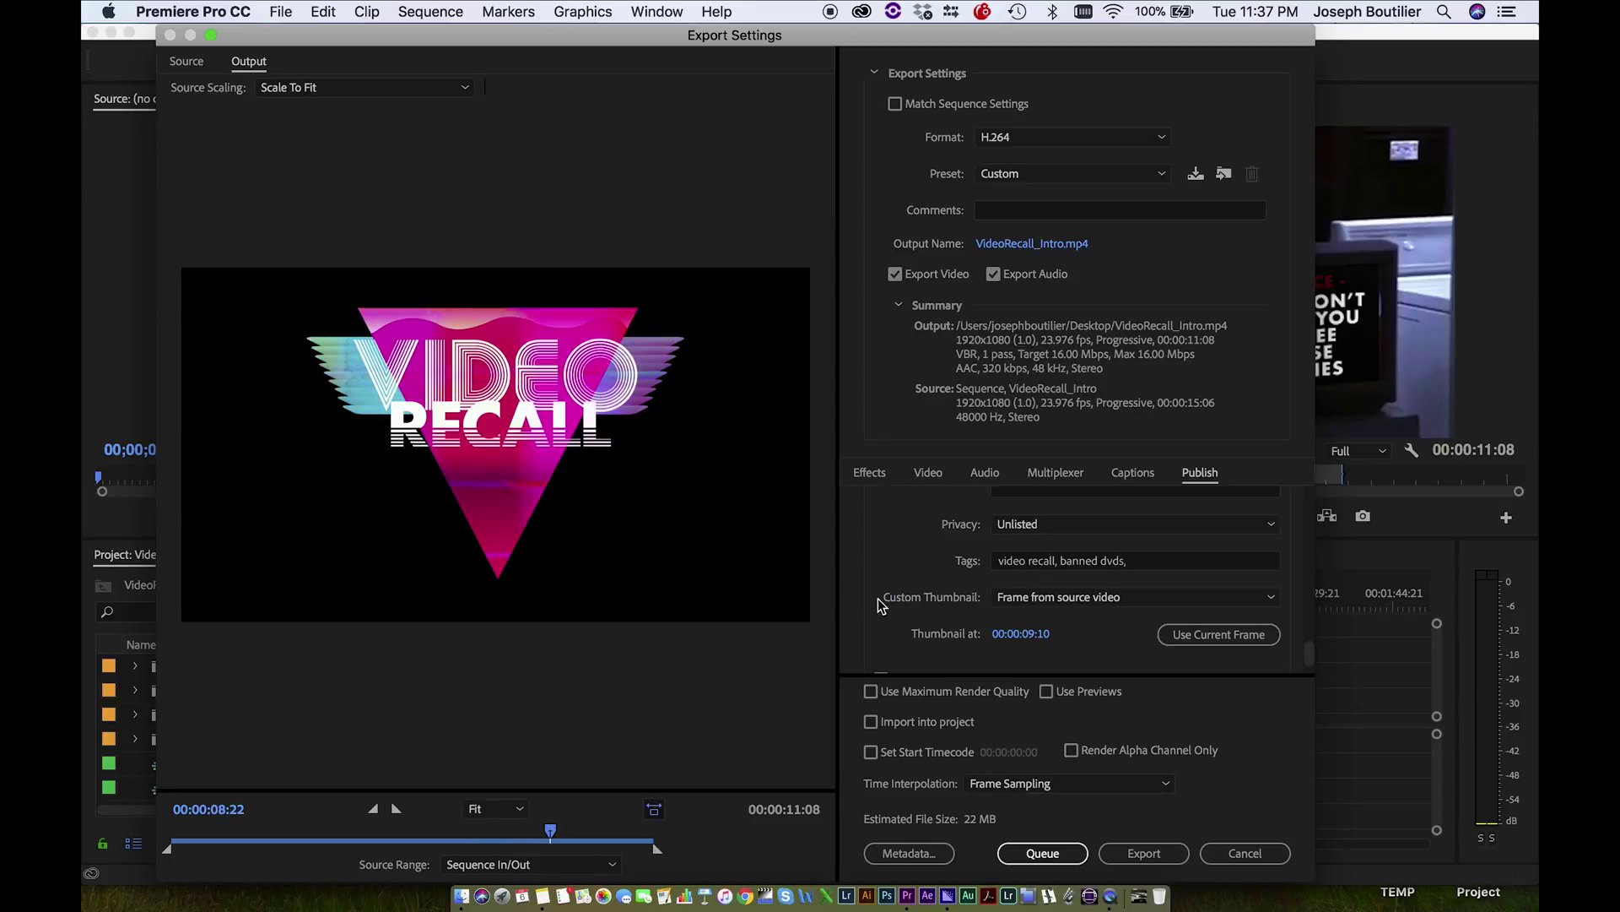
{"action": "scroll", "coordinate": [878, 601], "scroll_direction": "up", "scroll_amount": 5}
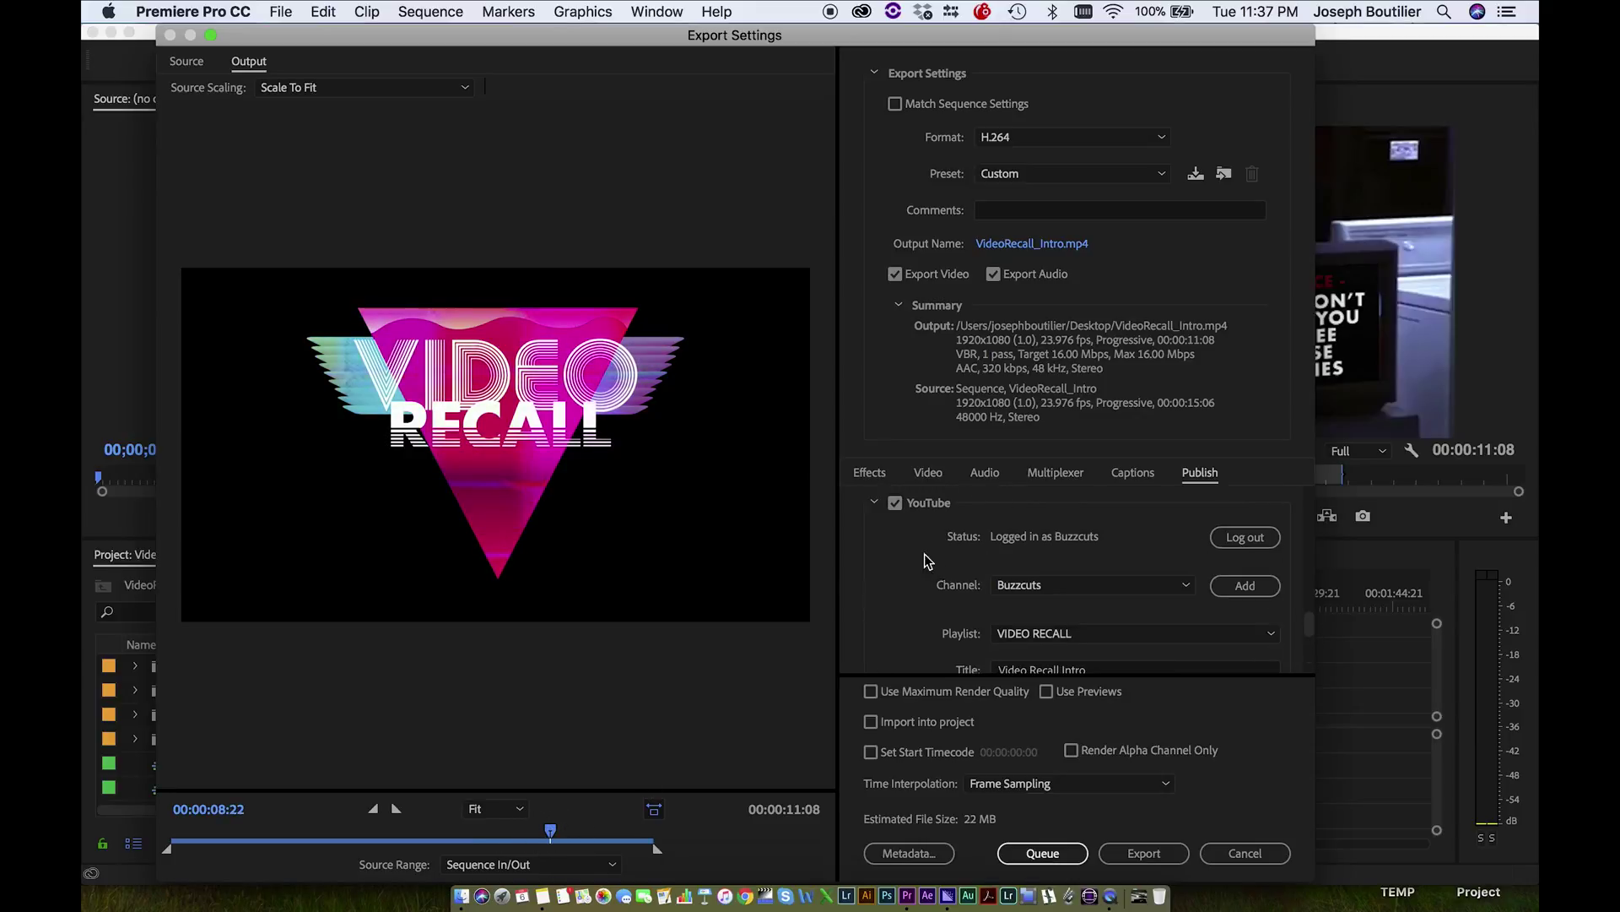
{"action": "scroll", "coordinate": [918, 600], "scroll_direction": "down", "scroll_amount": 4}
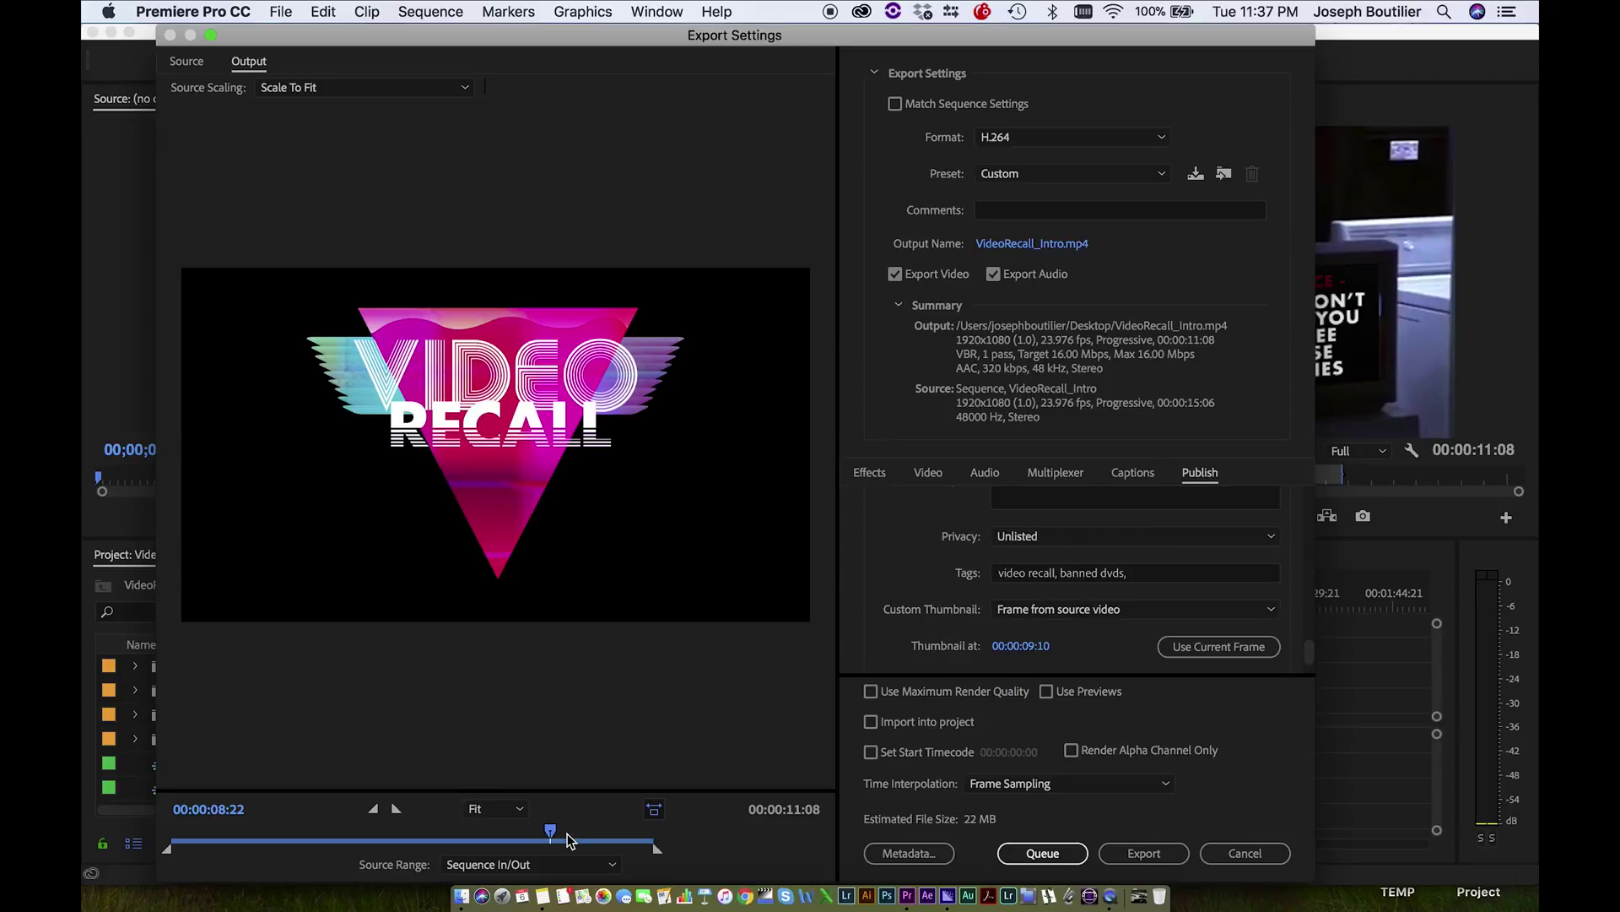
{"action": "scroll", "coordinate": [878, 600], "scroll_direction": "down", "scroll_amount": 1}
{"action": "left_click_drag", "start_coordinate": [550, 831], "coordinate": [564, 834]}
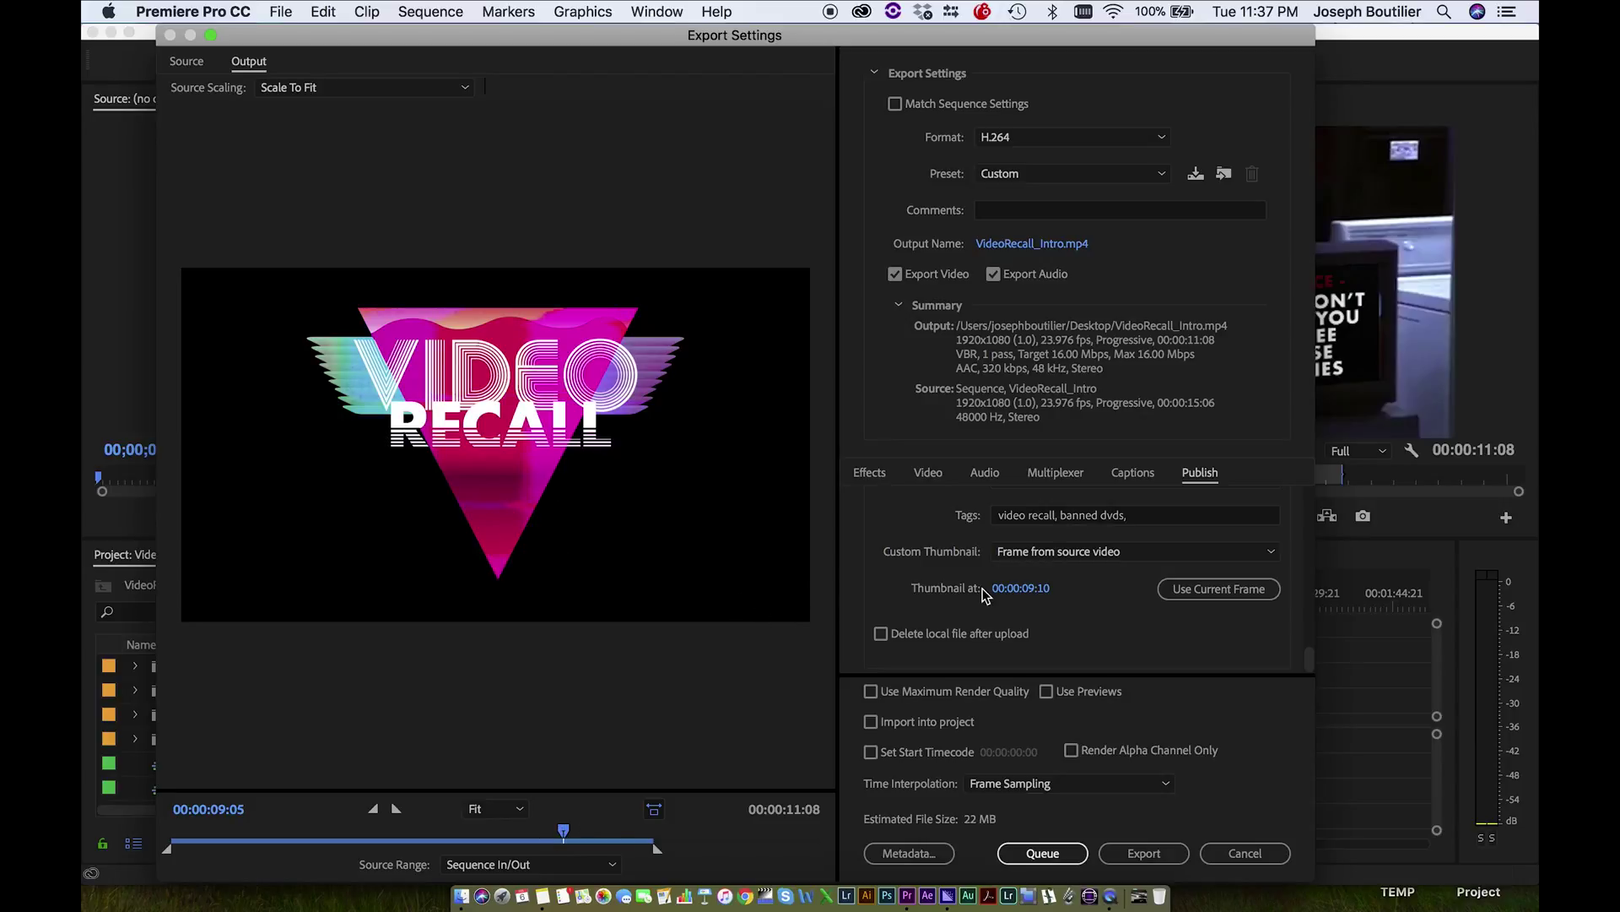
- Set the YouTube upload's custom thumbnail to an image file and choose VideoRecall_Thumbnail-01.png from the Desktop
{"action": "left_click", "coordinate": [1220, 590]}
{"action": "left_click", "coordinate": [1092, 550]}
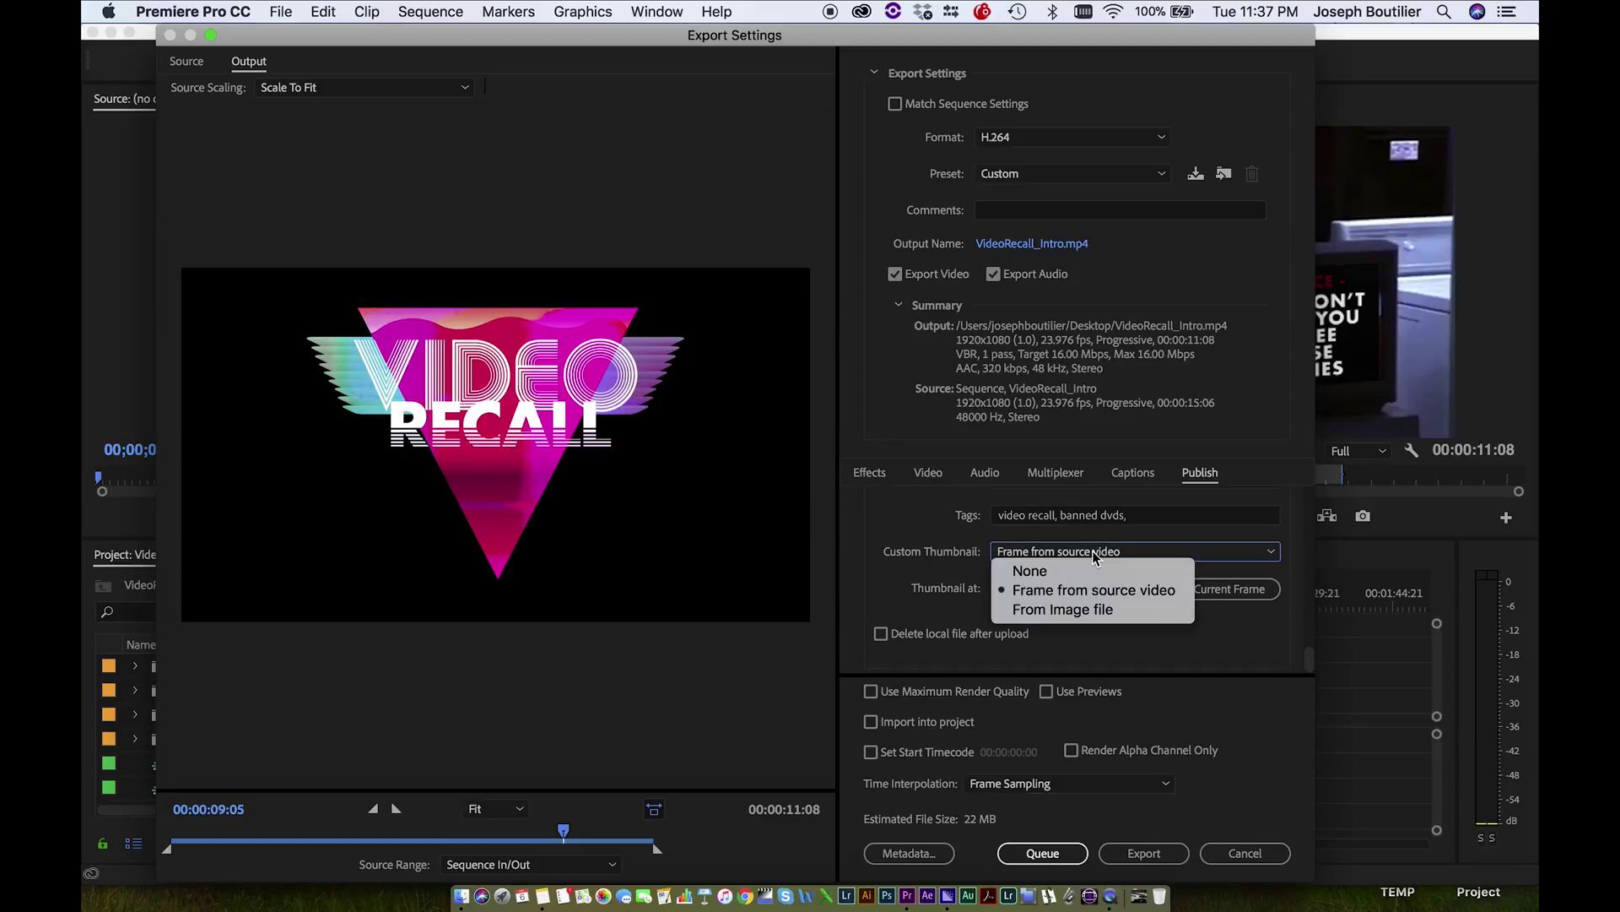
{"action": "left_click", "coordinate": [1101, 610]}
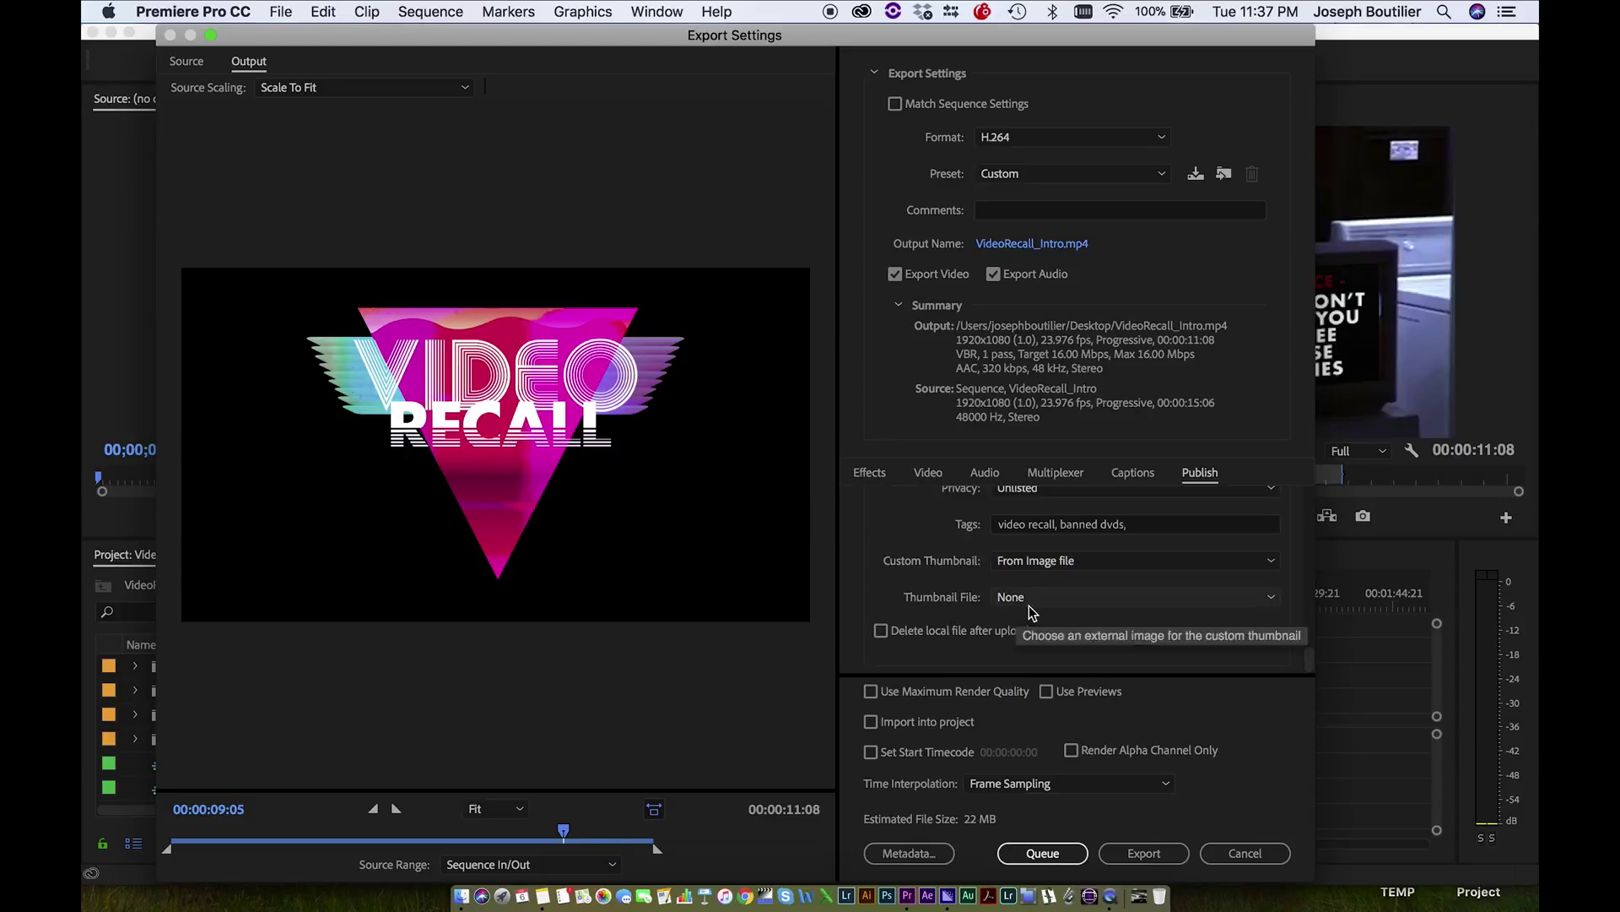
{"action": "left_click", "coordinate": [1043, 605]}
{"action": "left_click", "coordinate": [1051, 616]}
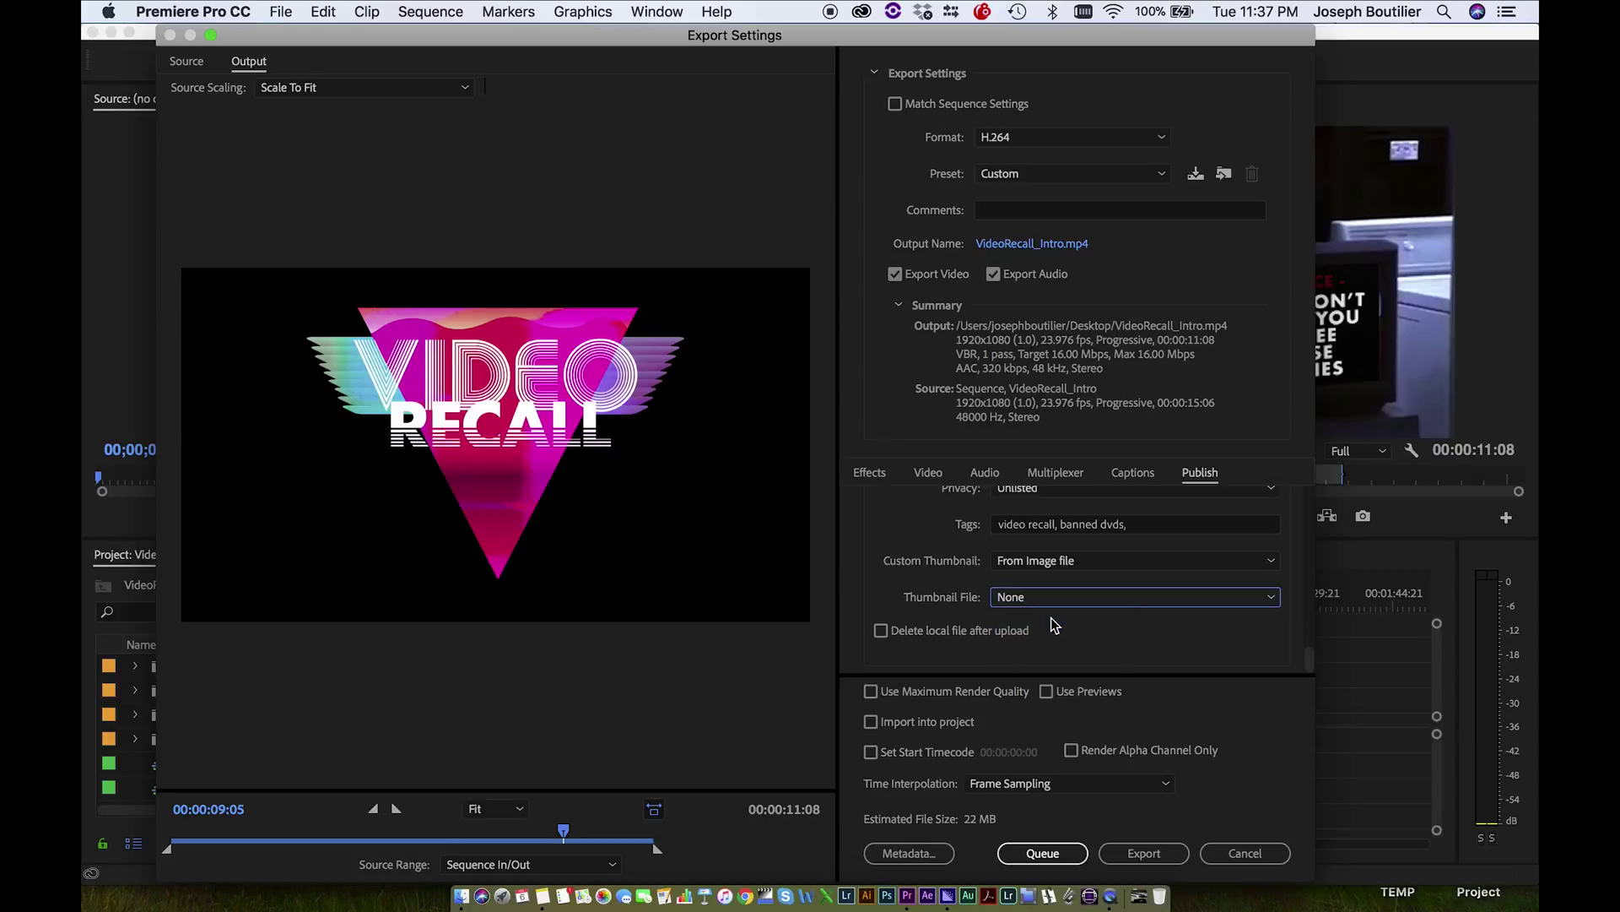
{"action": "left_click", "coordinate": [279, 223]}
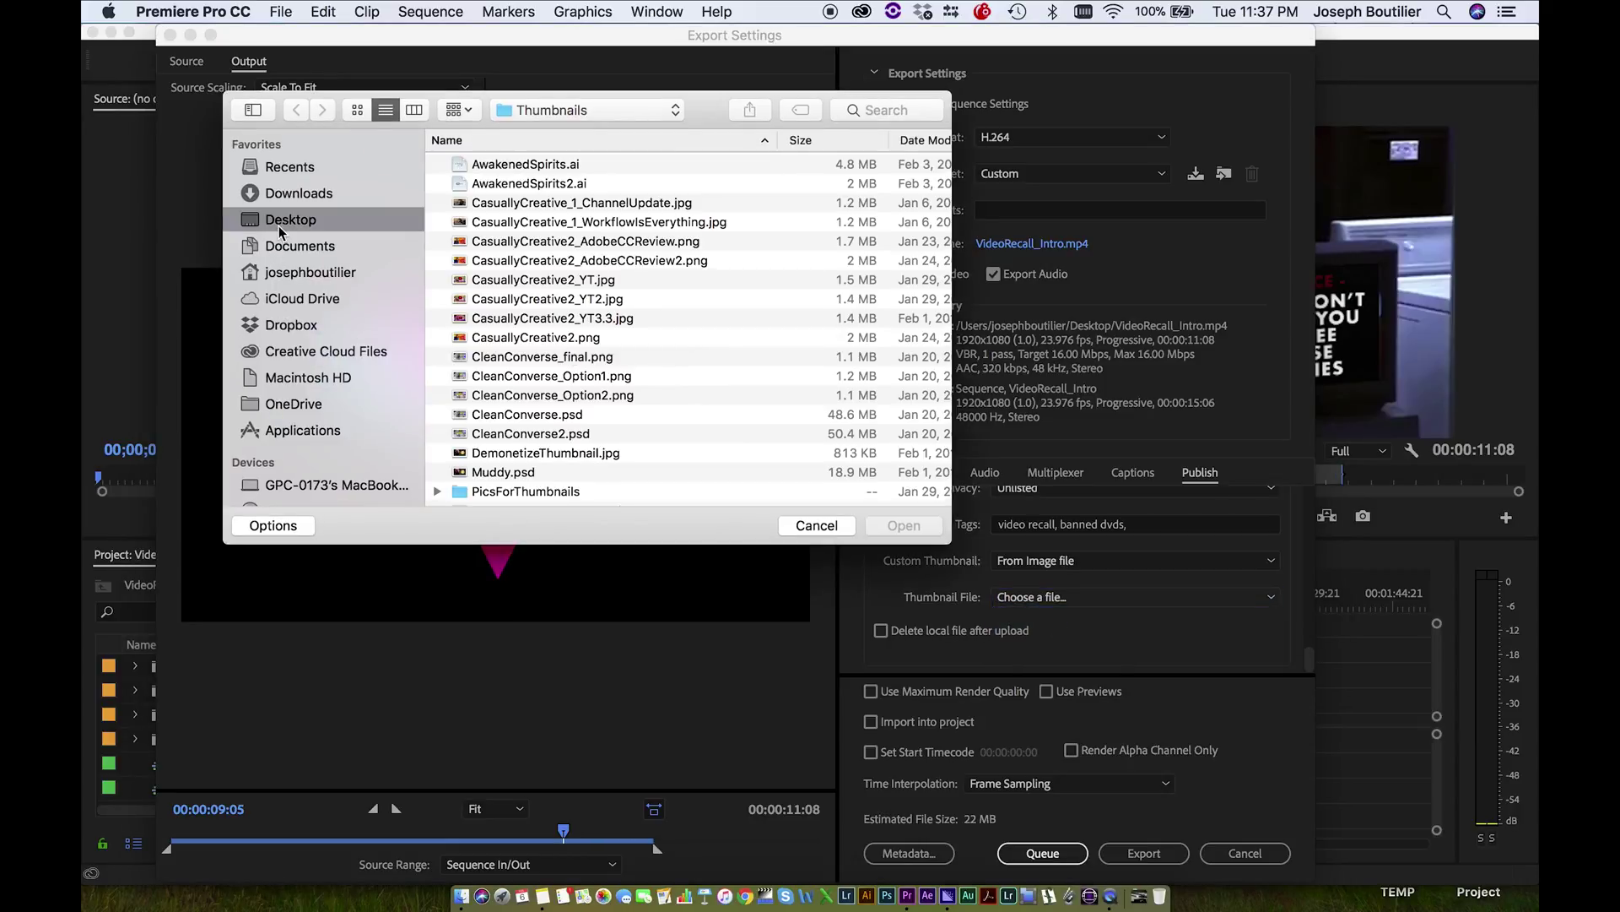
{"action": "left_click", "coordinate": [546, 303]}
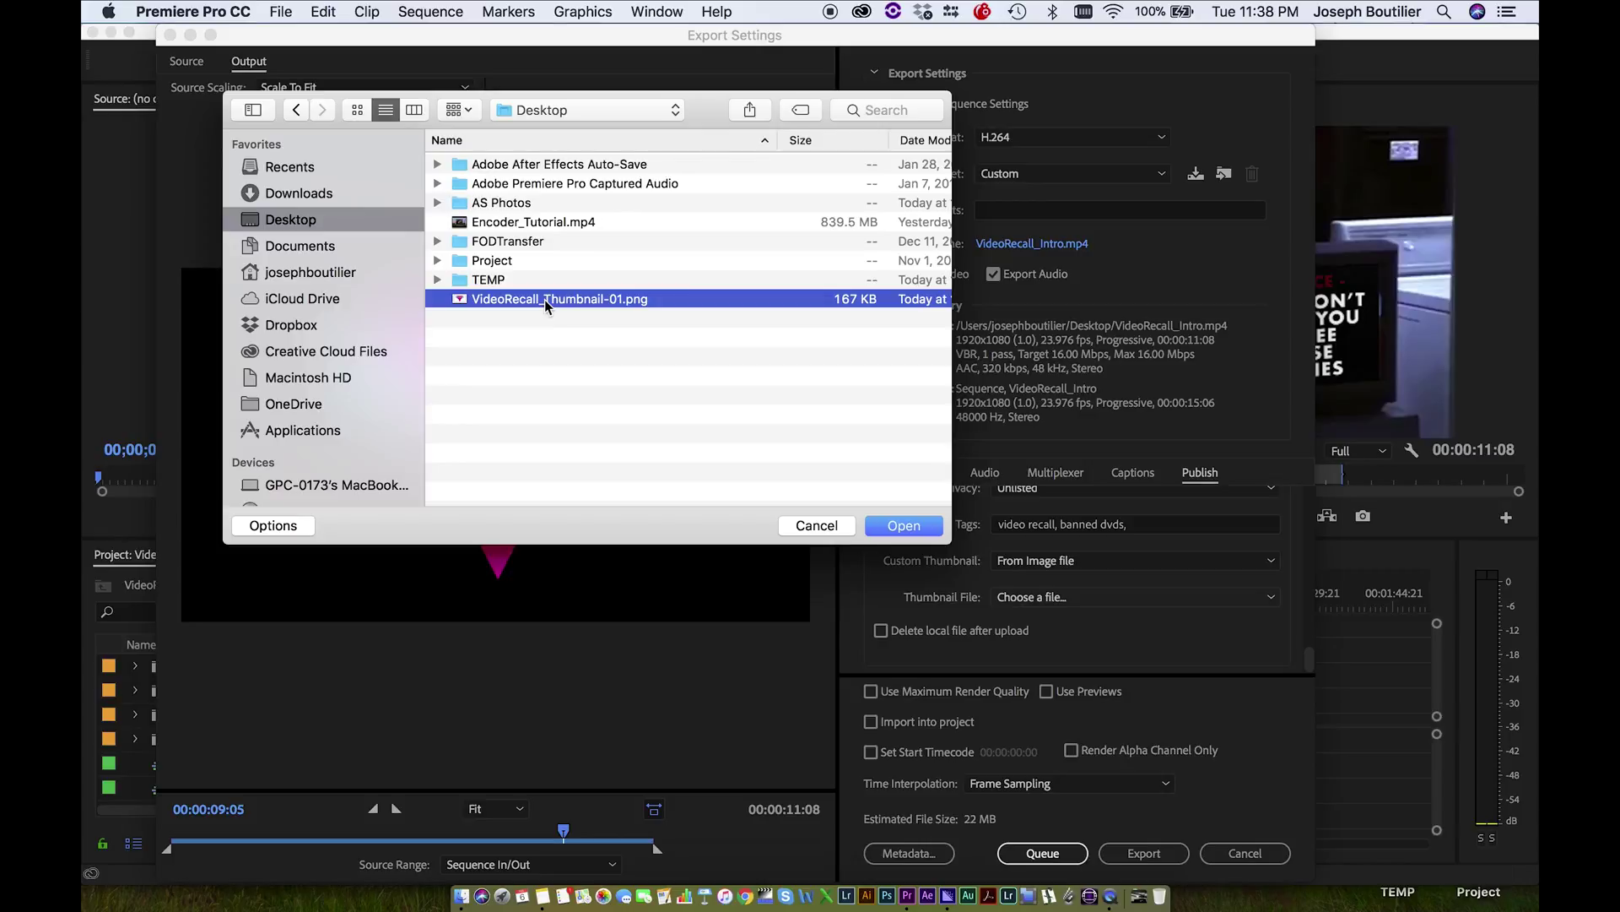
{"action": "left_click", "coordinate": [912, 529]}
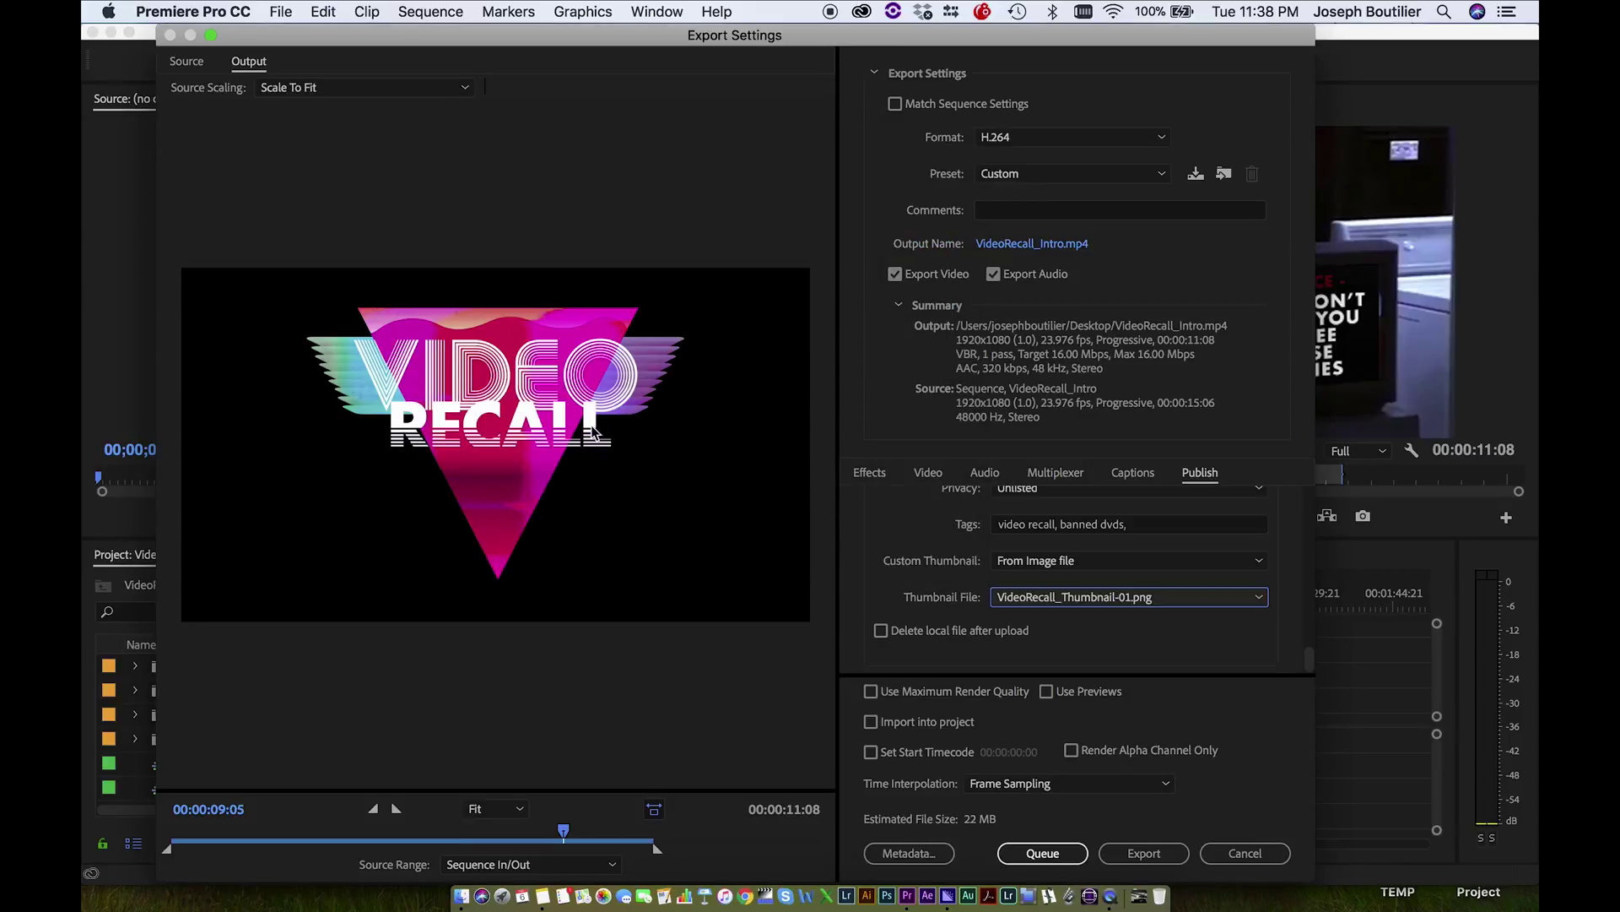
- Keep VideoRecall_Thumbnail-01.png as the thumbnail file and have the local file deleted after the YouTube upload
{"action": "left_click", "coordinate": [1161, 596]}
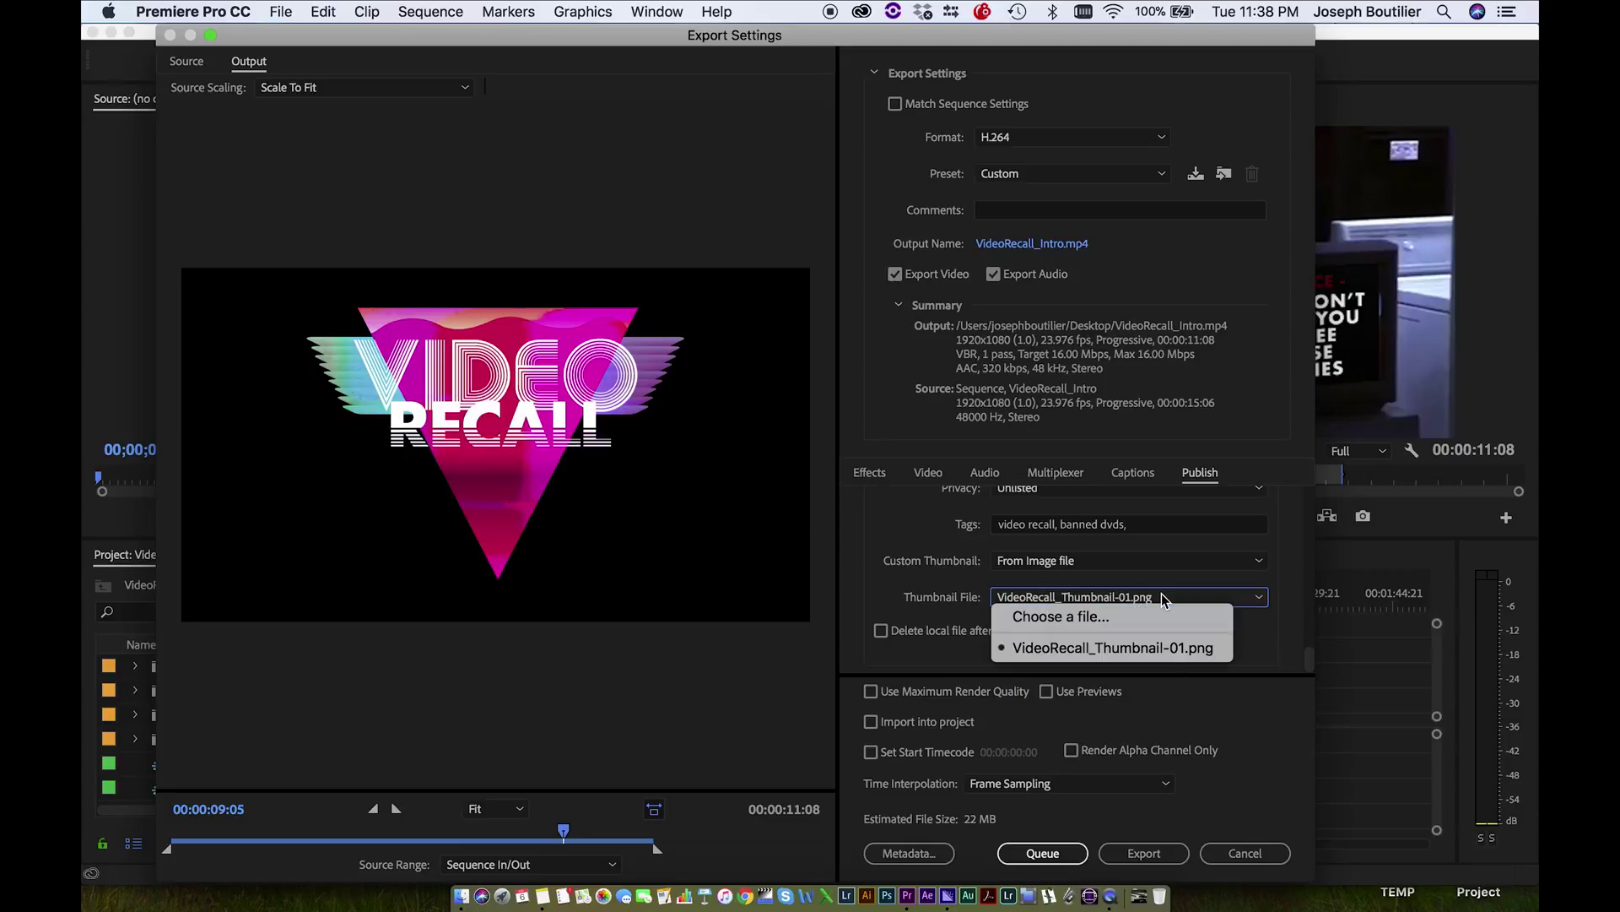
{"action": "left_click", "coordinate": [1040, 645]}
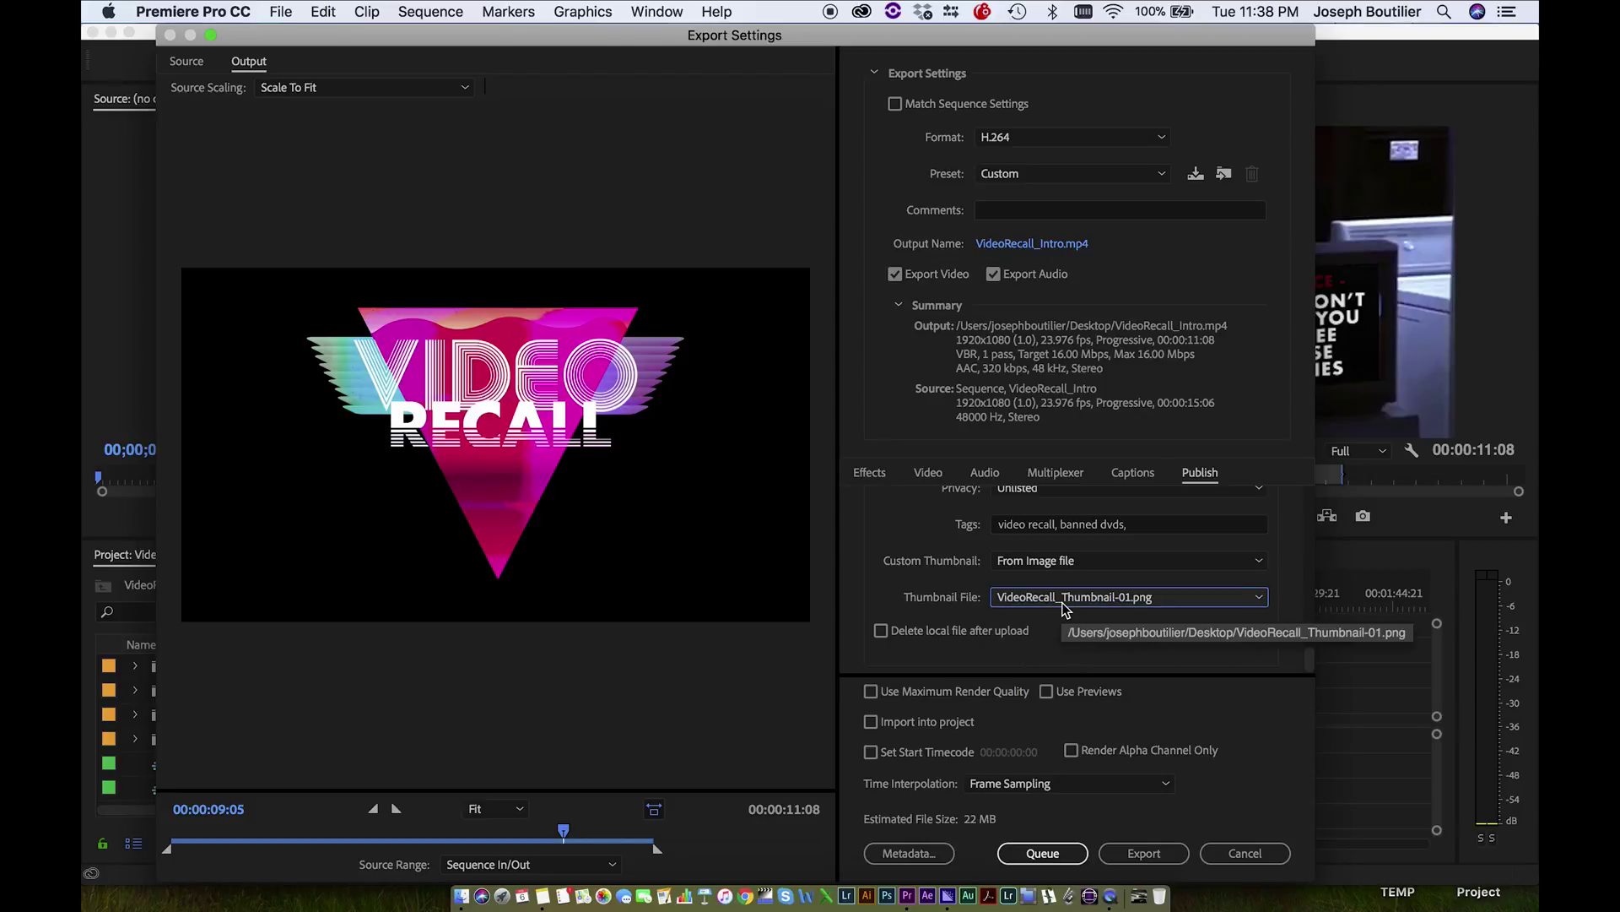
{"action": "left_click", "coordinate": [1094, 601]}
{"action": "left_click", "coordinate": [878, 589]}
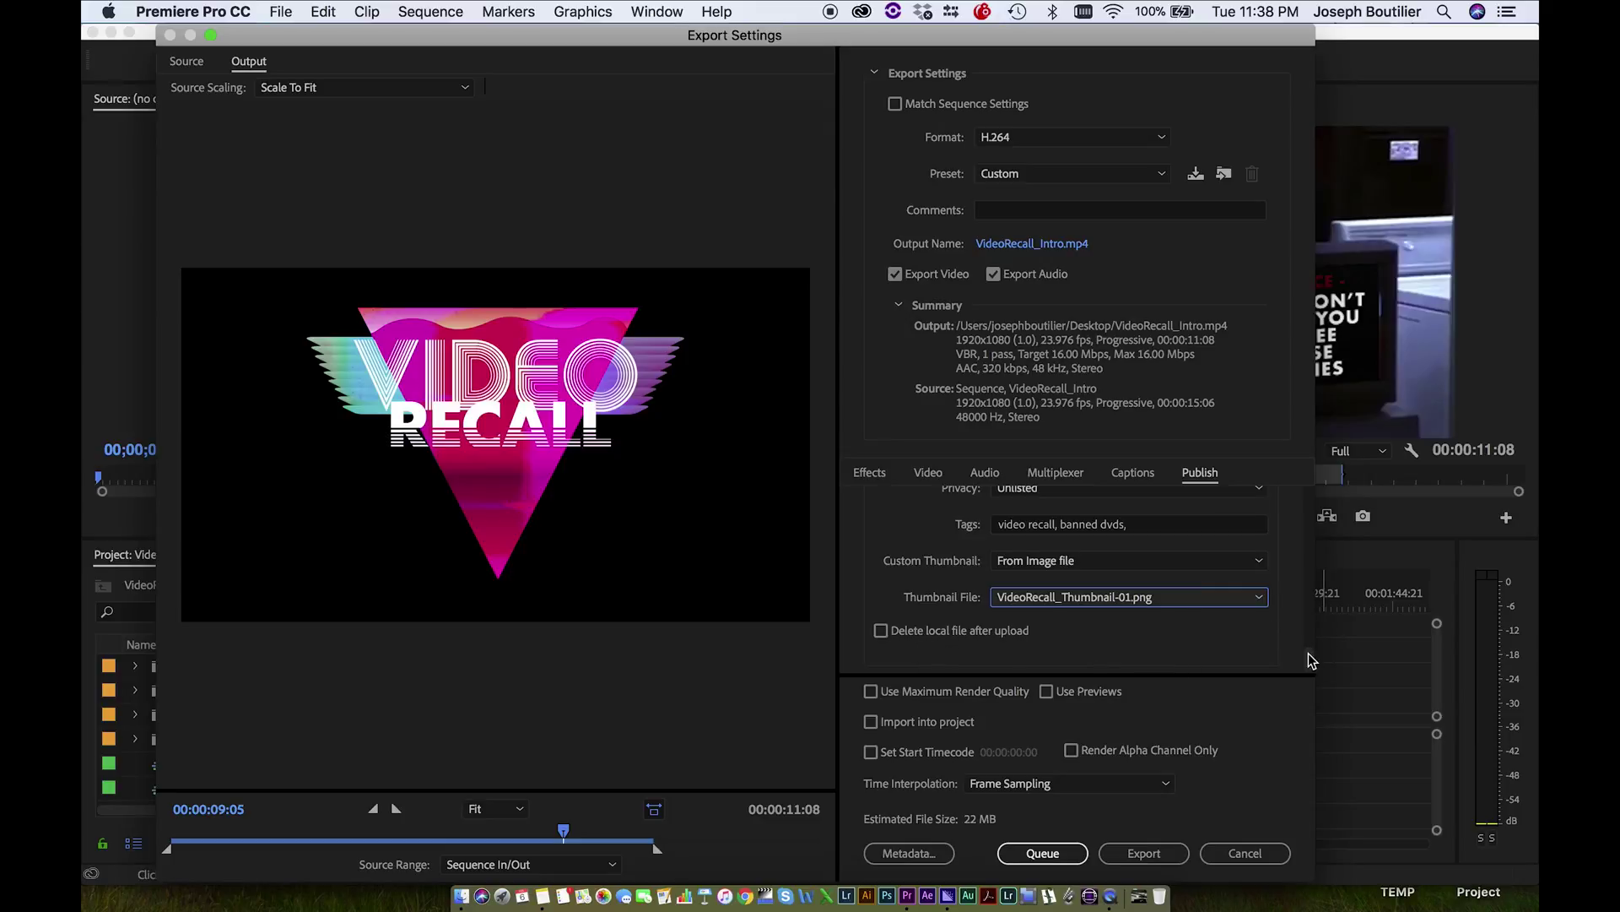
{"action": "left_click", "coordinate": [924, 633]}
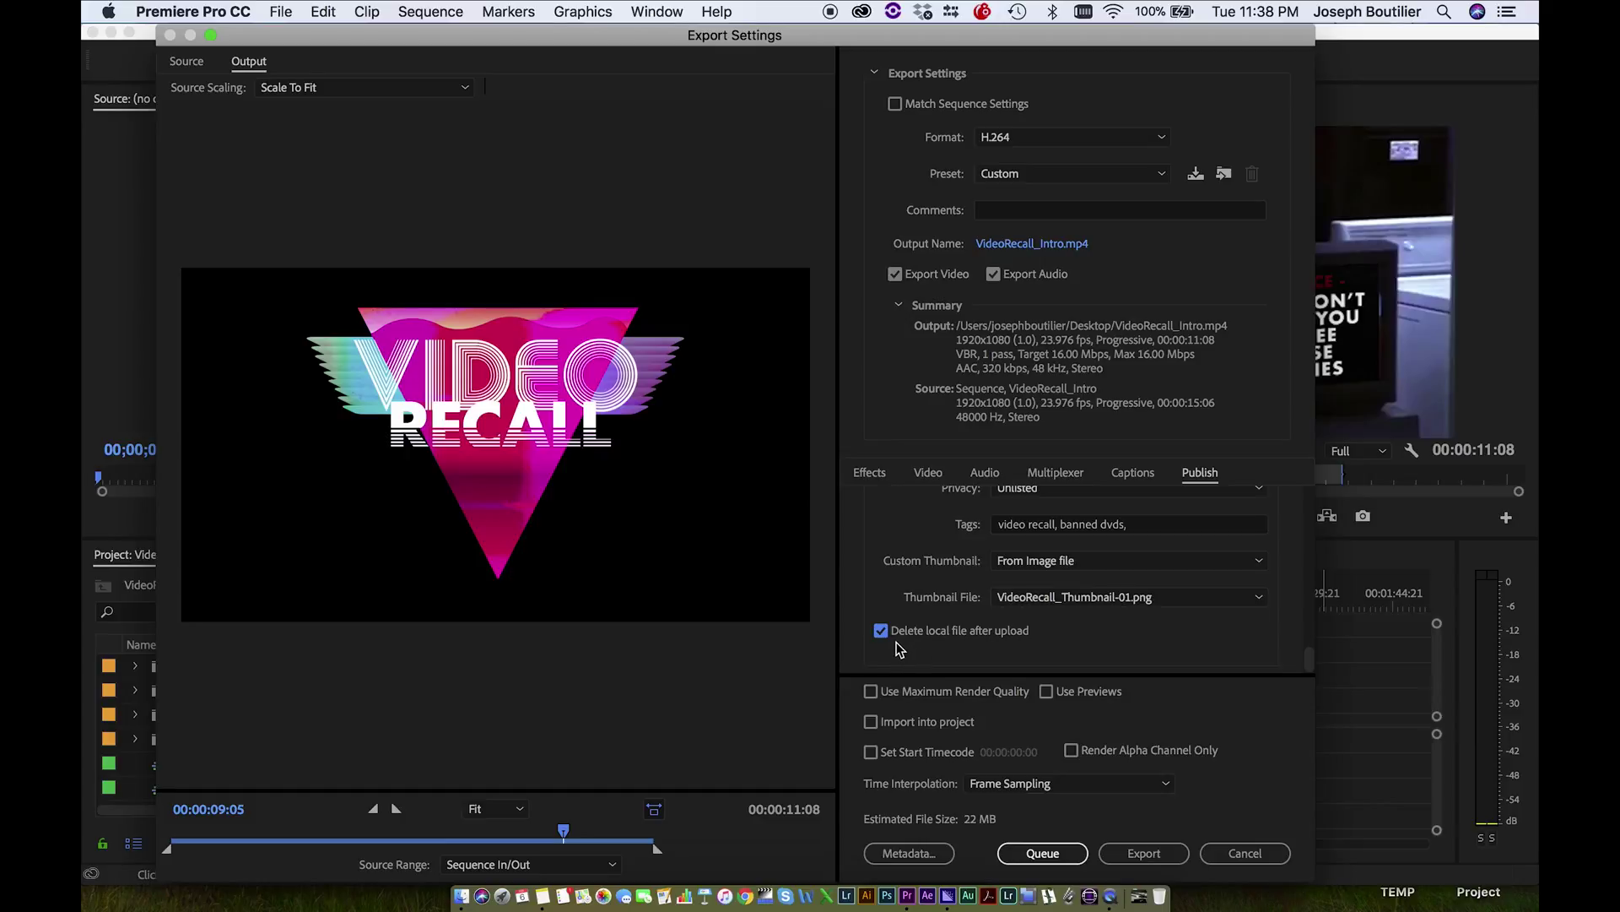
- Review the publishing destinations and send the H.264 VideoRecall_Intro export to the Media Encoder queue
{"action": "scroll", "coordinate": [1304, 646], "scroll_direction": "up", "scroll_amount": 10}
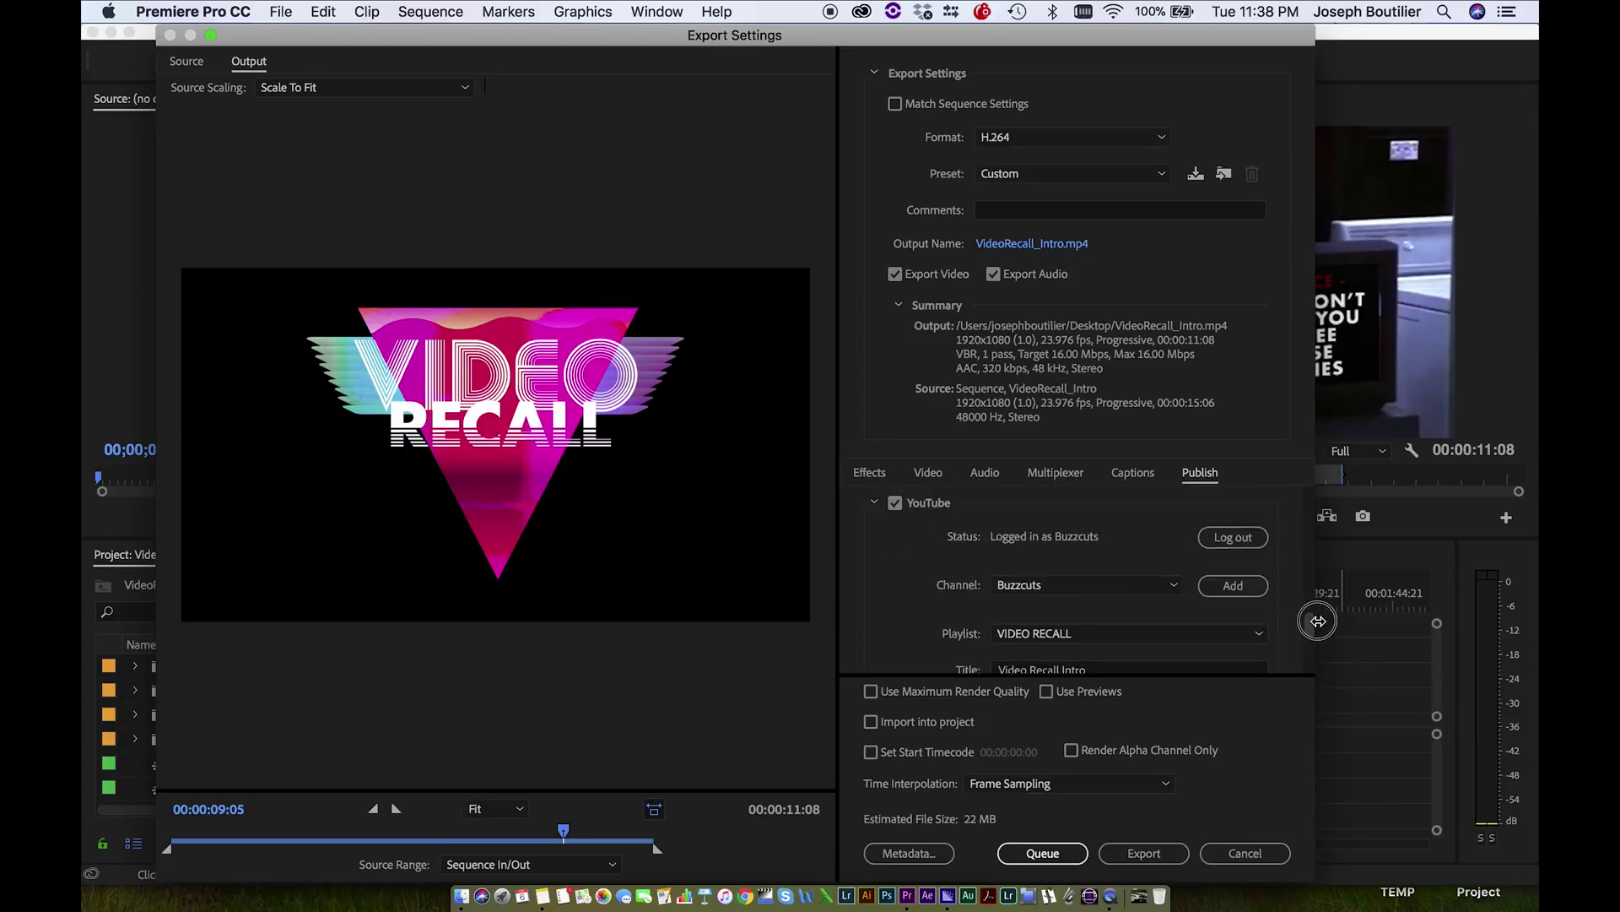
{"action": "scroll", "coordinate": [1317, 600], "scroll_direction": "up", "scroll_amount": 10}
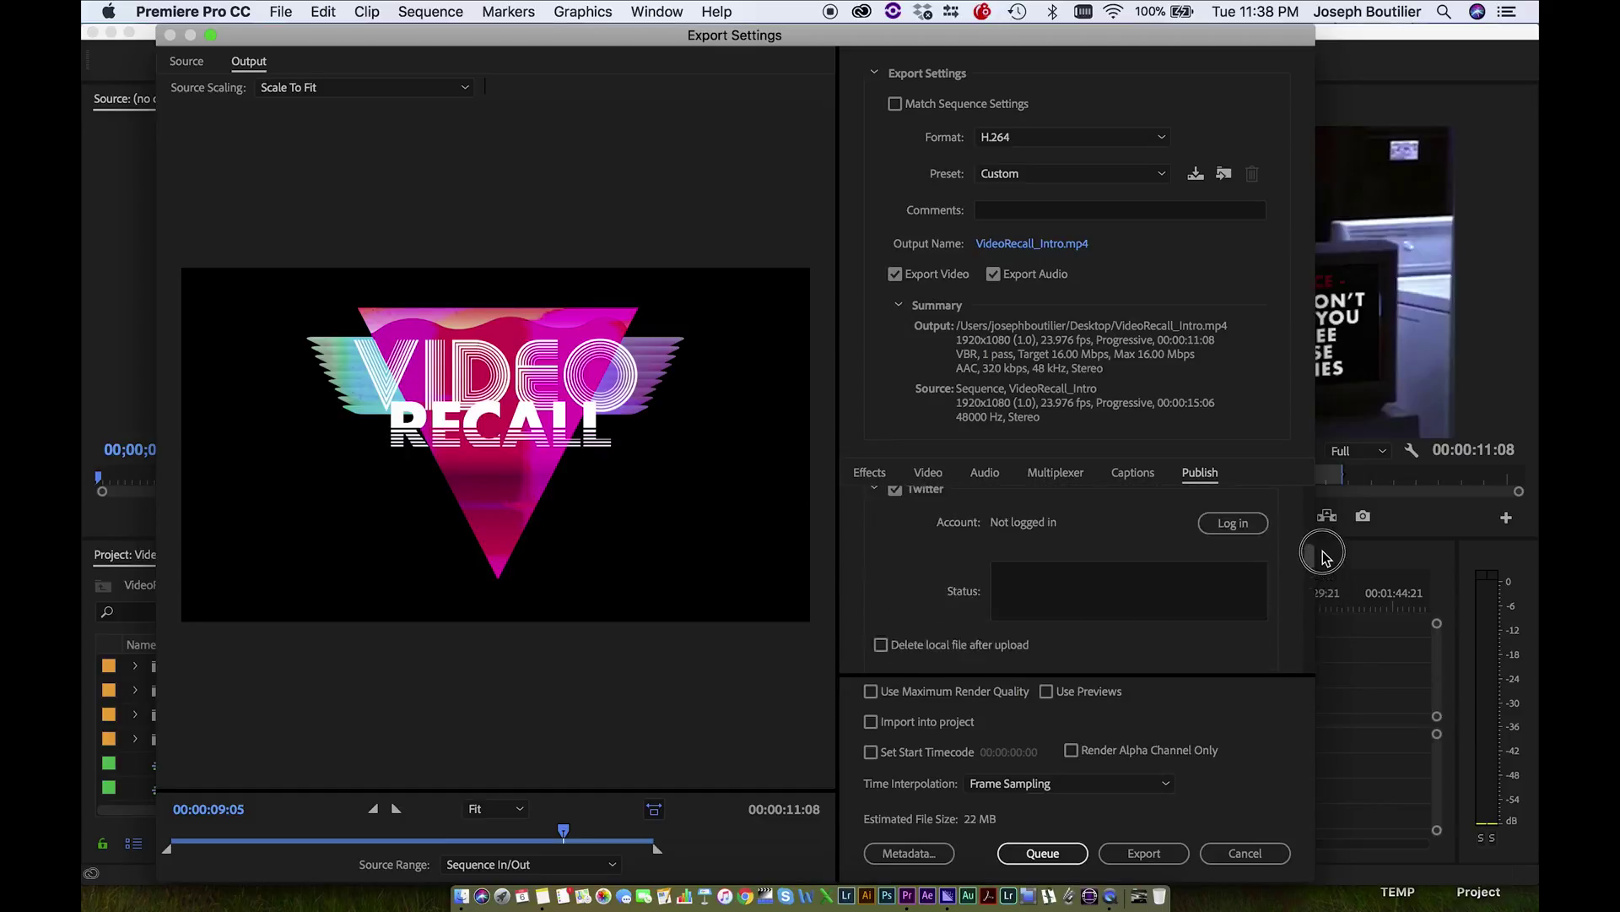
{"action": "scroll", "coordinate": [1304, 607], "scroll_direction": "down", "scroll_amount": 15}
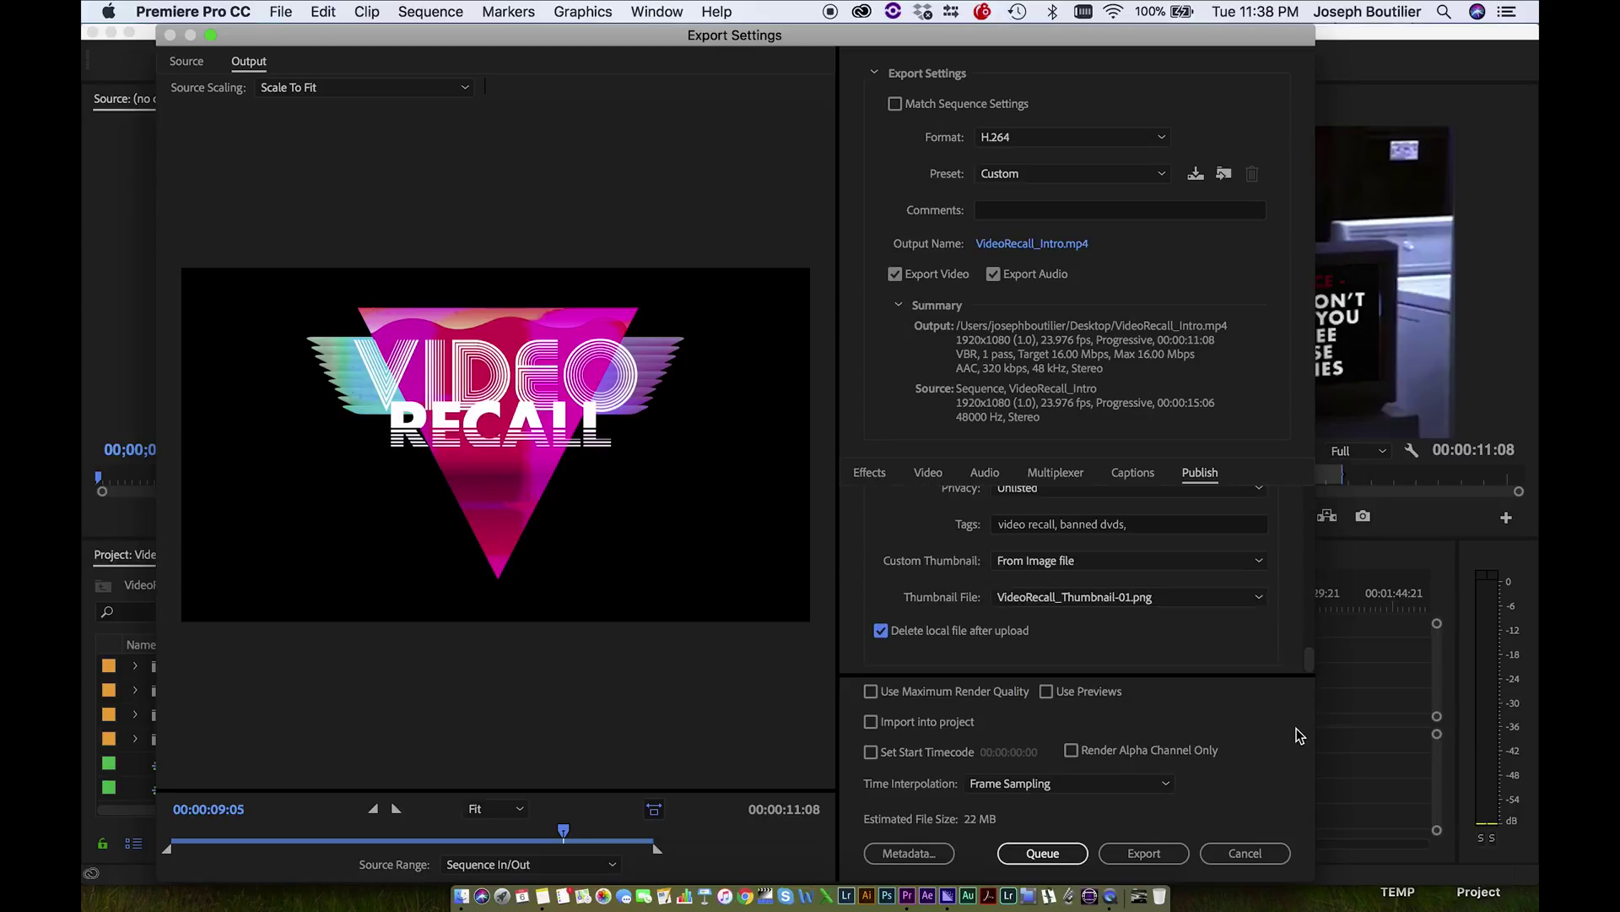
{"action": "left_click", "coordinate": [1060, 855]}
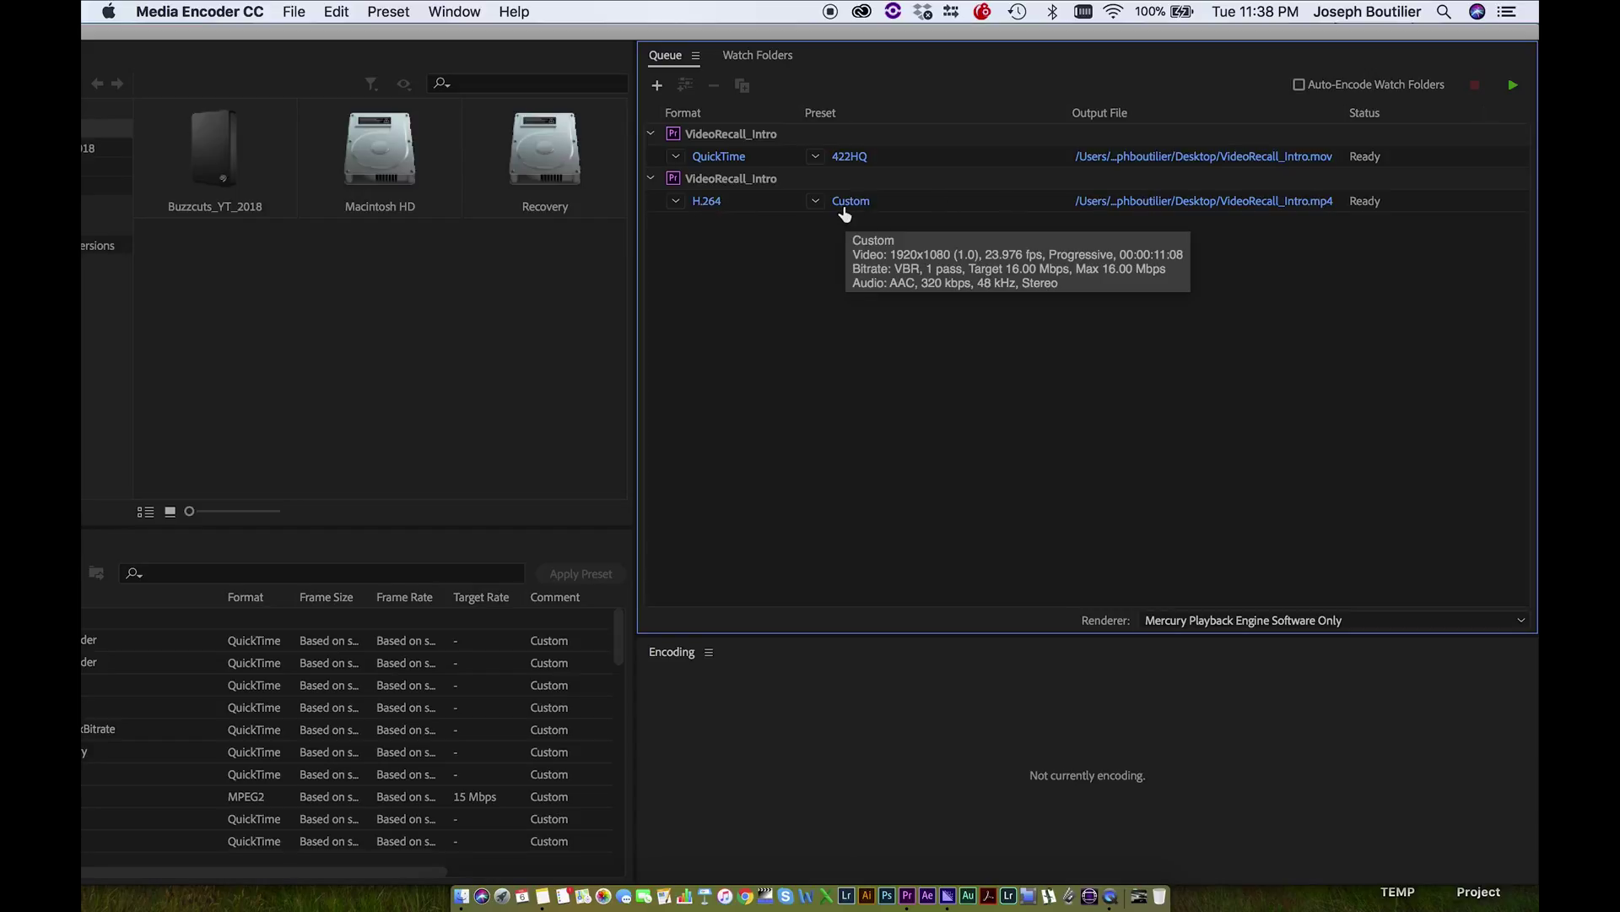
- Open the queued H.264 job's export settings and check its publishing destinations, including the Facebook details
{"action": "left_click", "coordinate": [708, 202]}
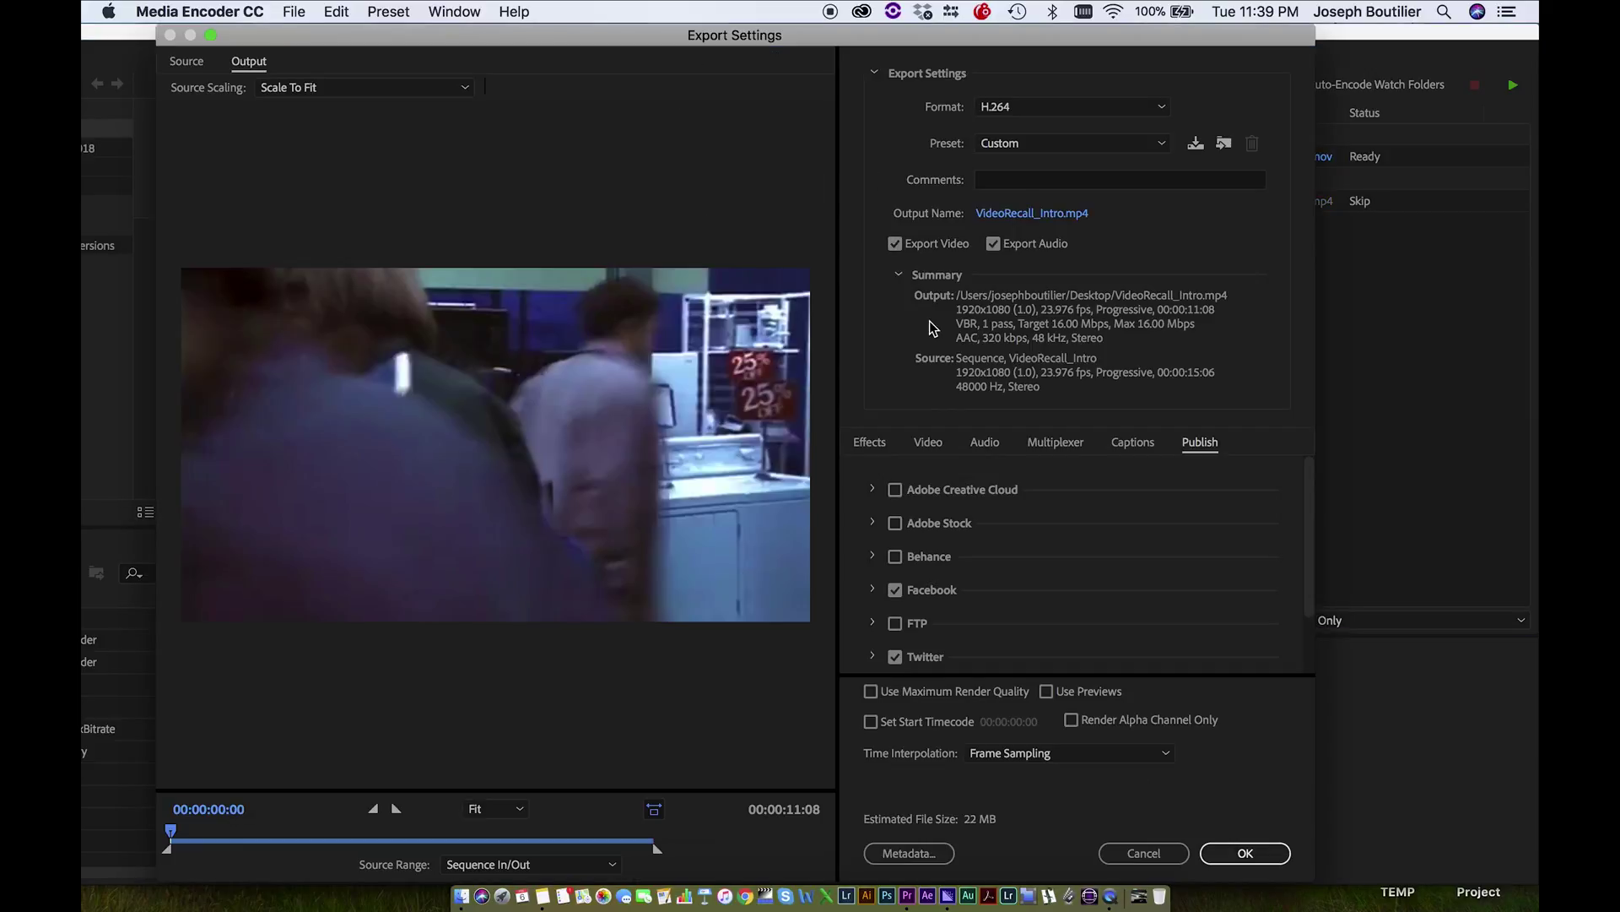
{"action": "left_click_drag", "start_coordinate": [1309, 506], "coordinate": [1309, 595]}
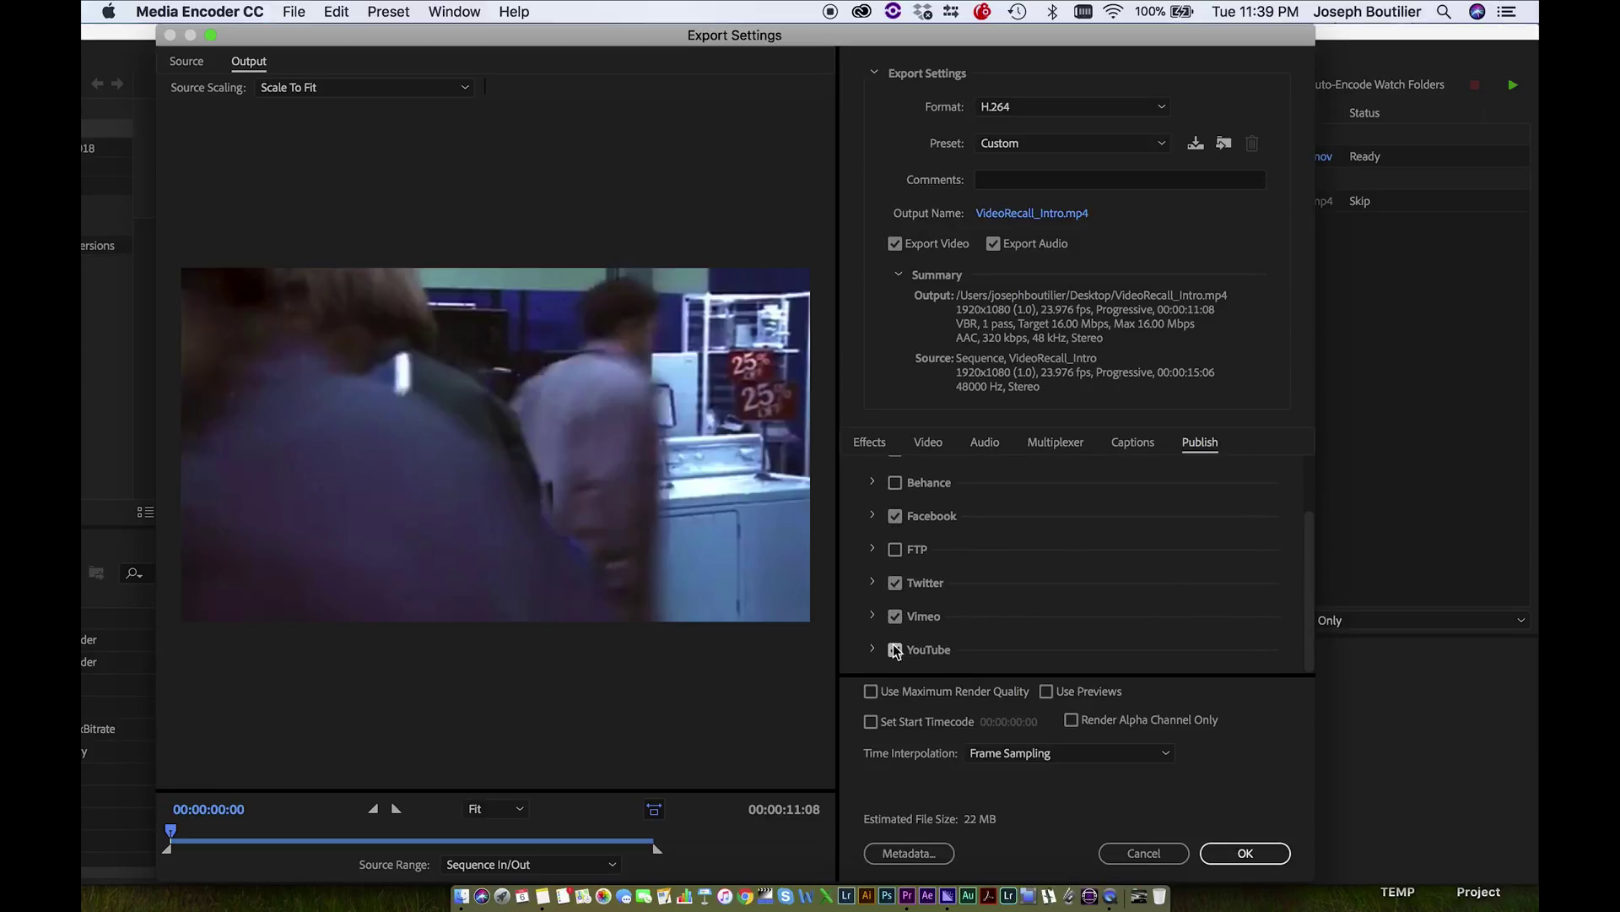
{"action": "left_click", "coordinate": [873, 517]}
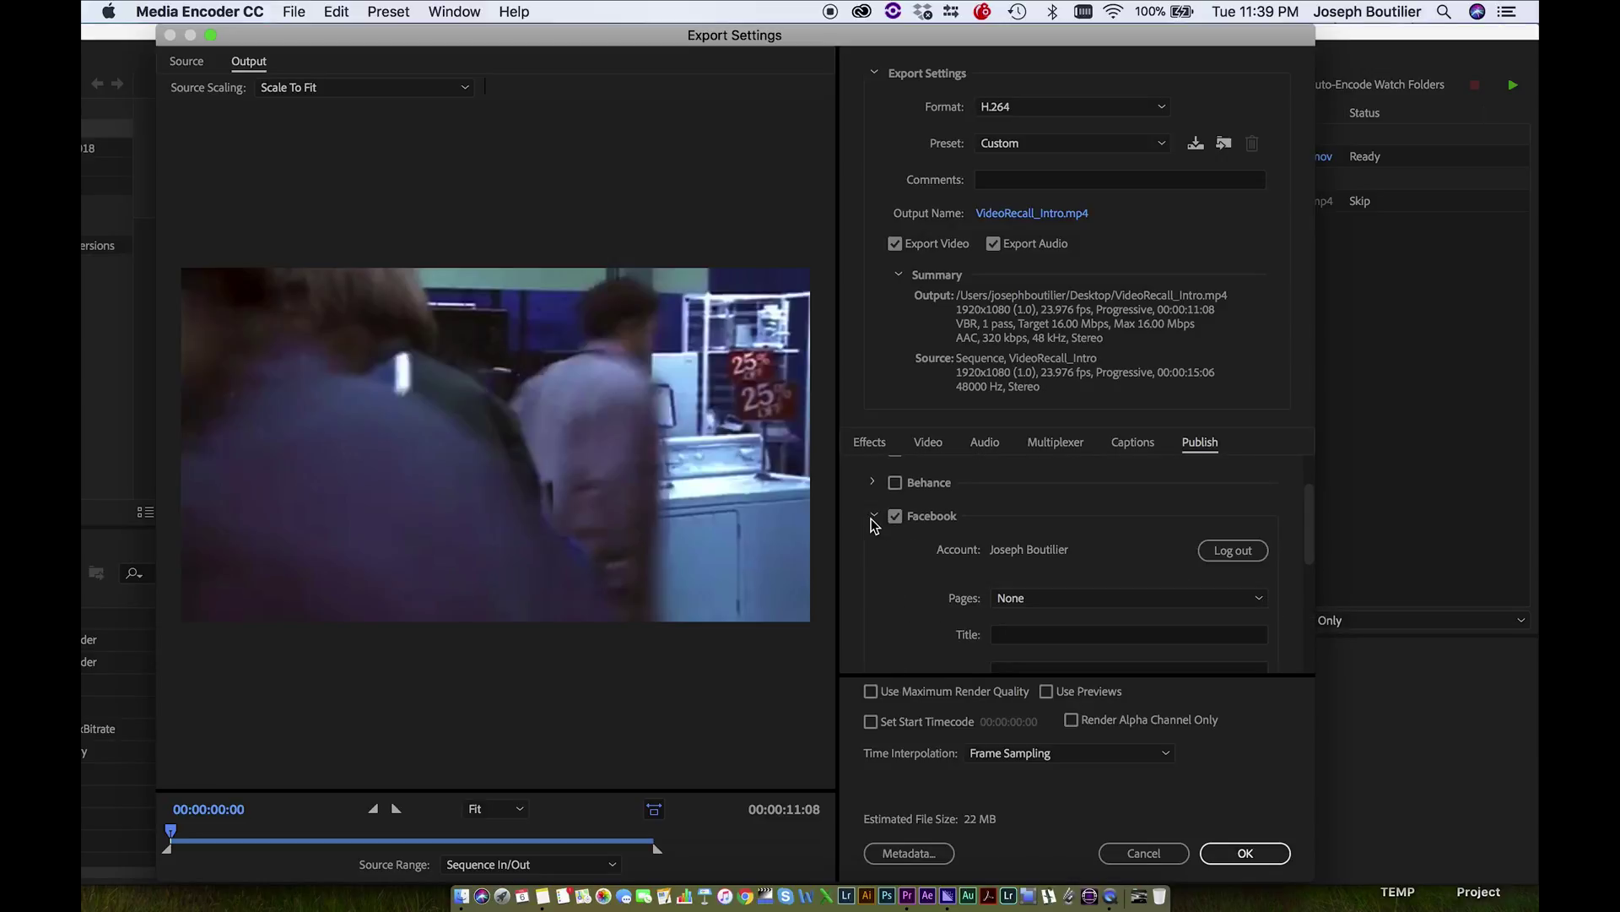
{"action": "left_click", "coordinate": [874, 517]}
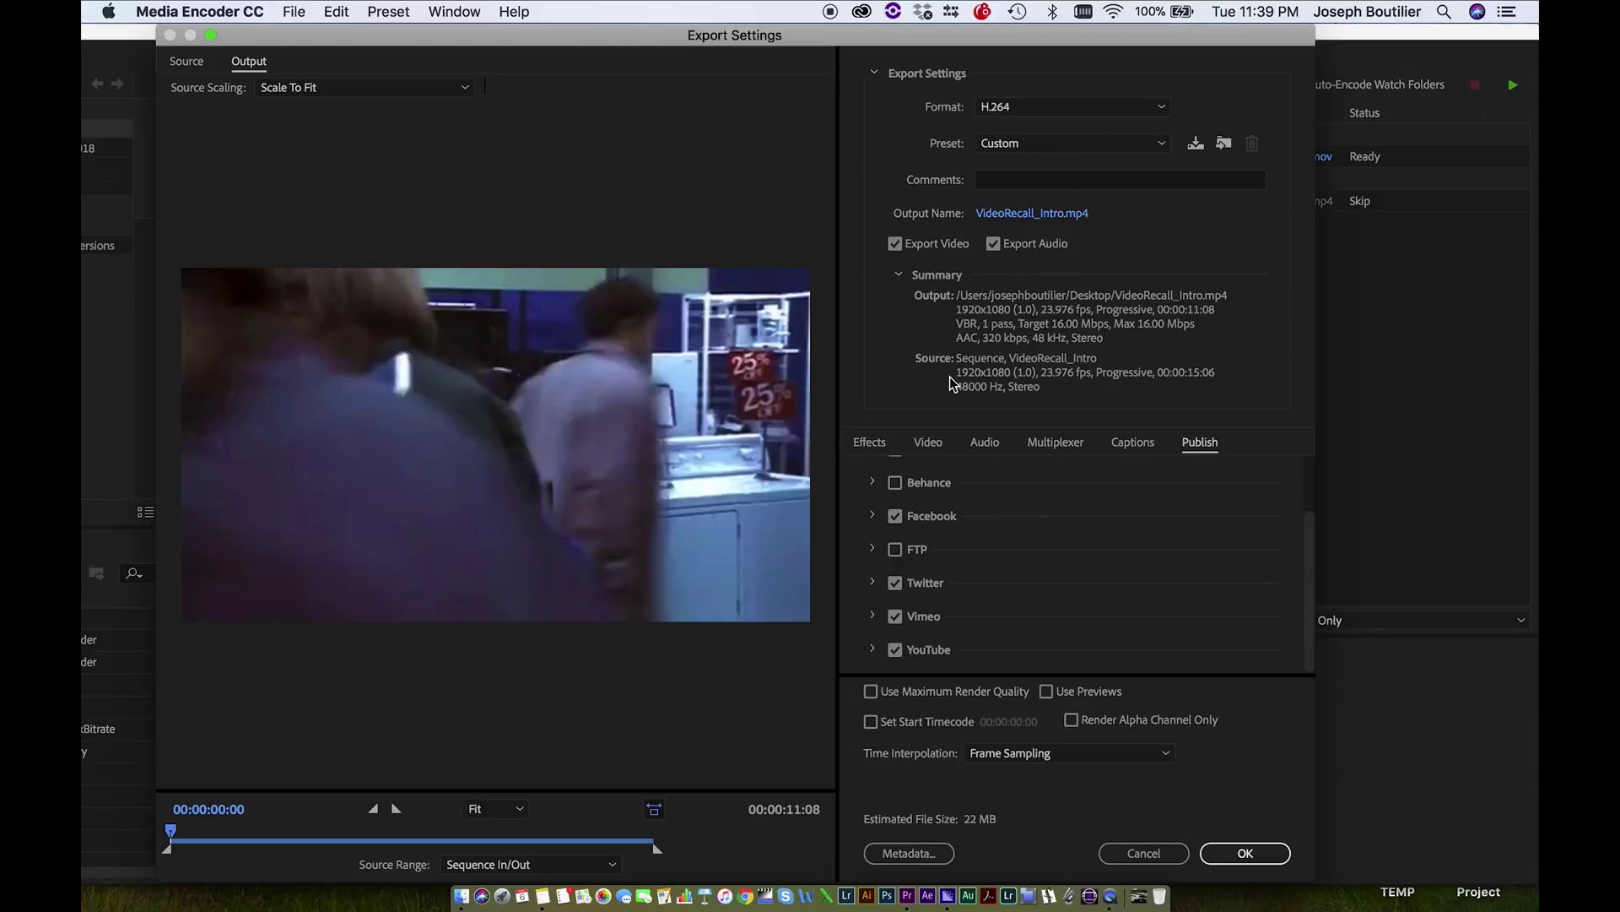
- Try the QuickTime format for the job, and return it to H.264 with the Vimeo 1080p HD preset
{"action": "left_click", "coordinate": [1020, 103]}
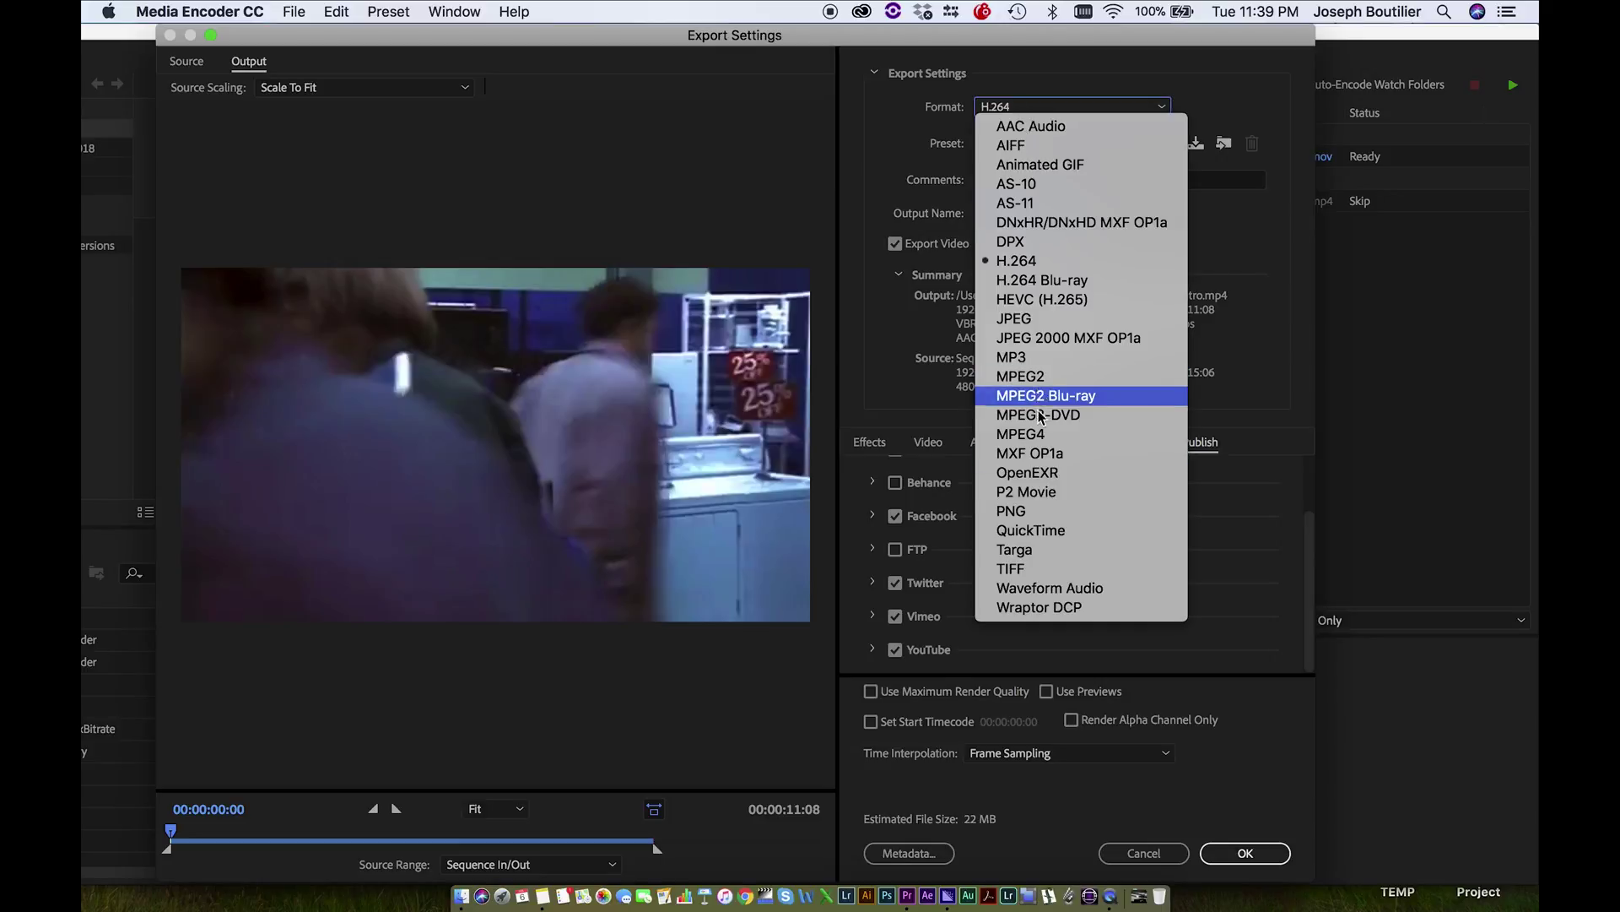
{"action": "left_click", "coordinate": [1048, 532]}
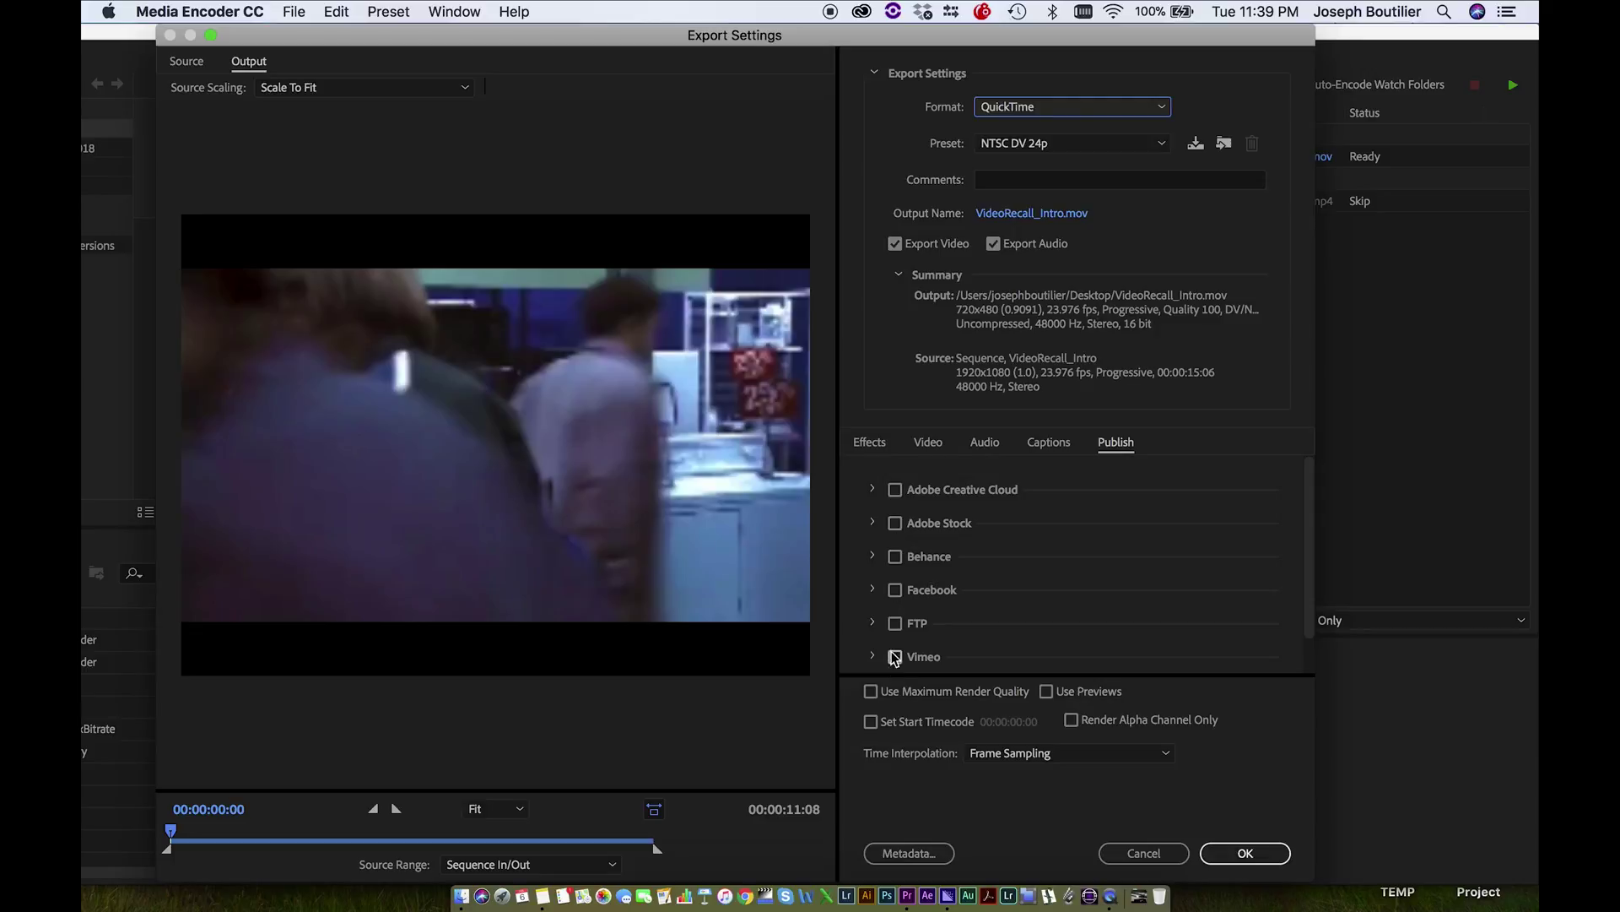
{"action": "left_click", "coordinate": [1021, 106]}
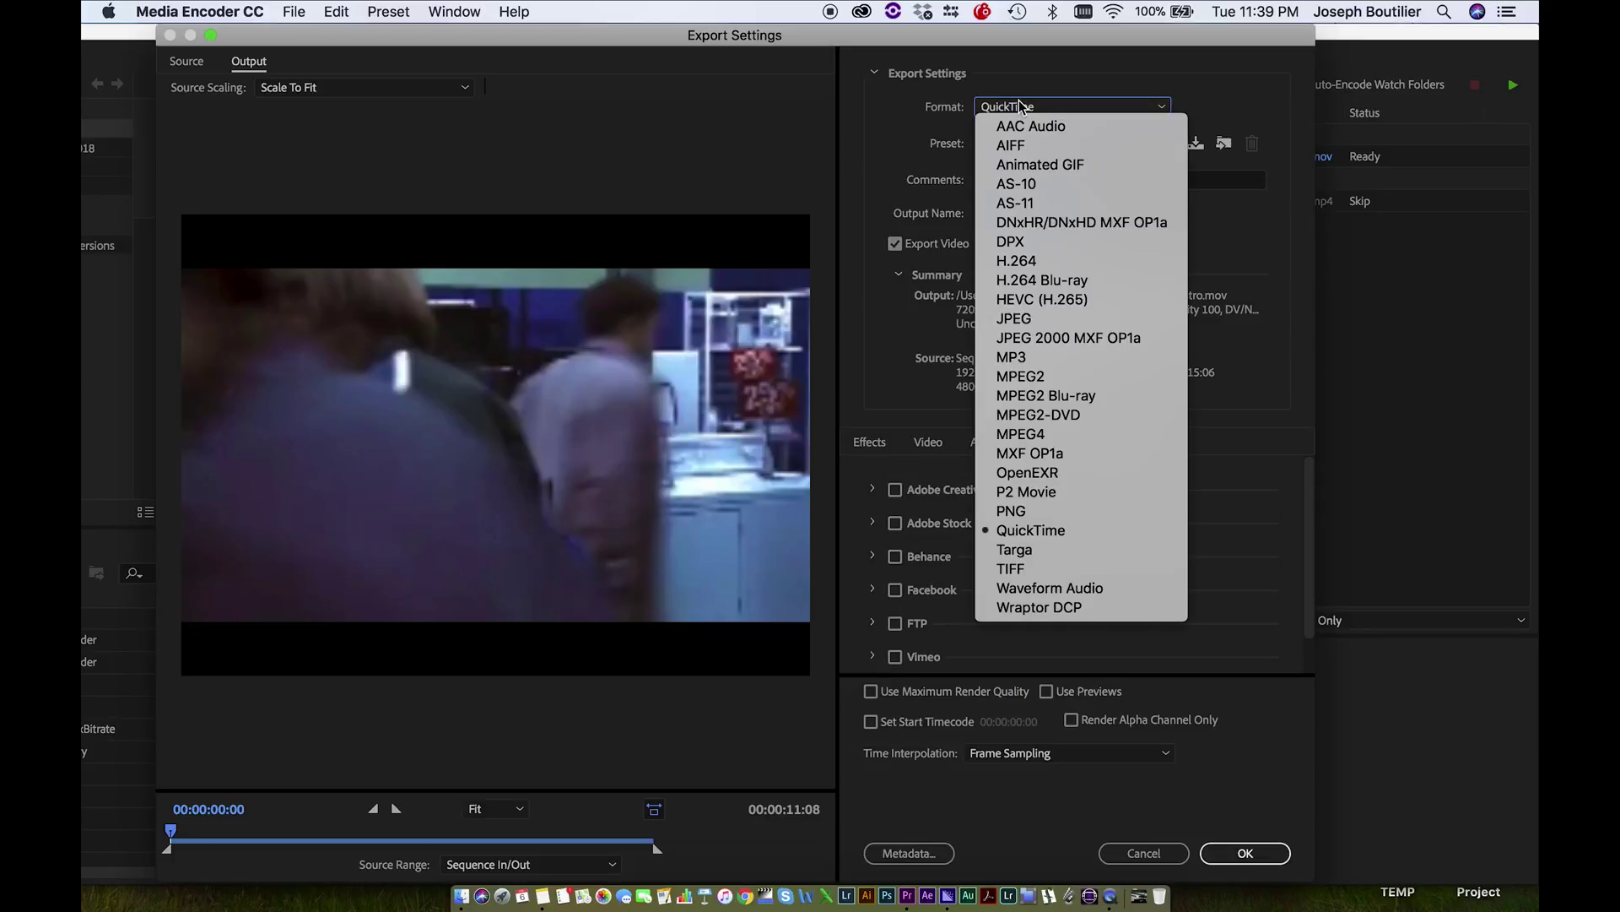
{"action": "left_click", "coordinate": [1045, 257]}
{"action": "left_click", "coordinate": [1019, 145]}
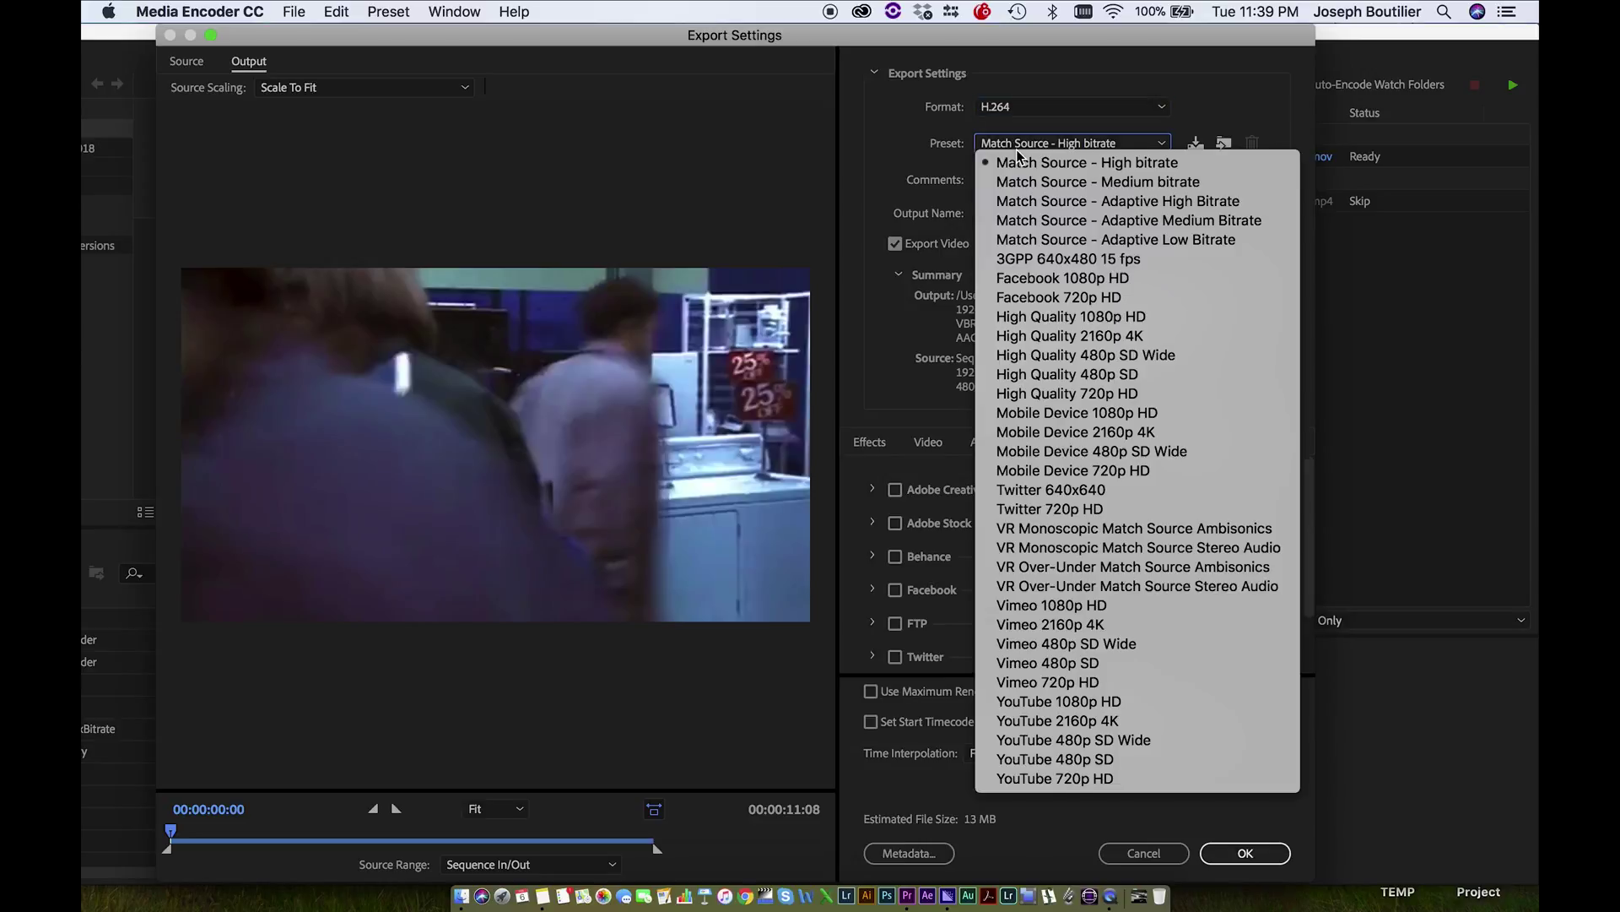
{"action": "left_click", "coordinate": [1129, 611]}
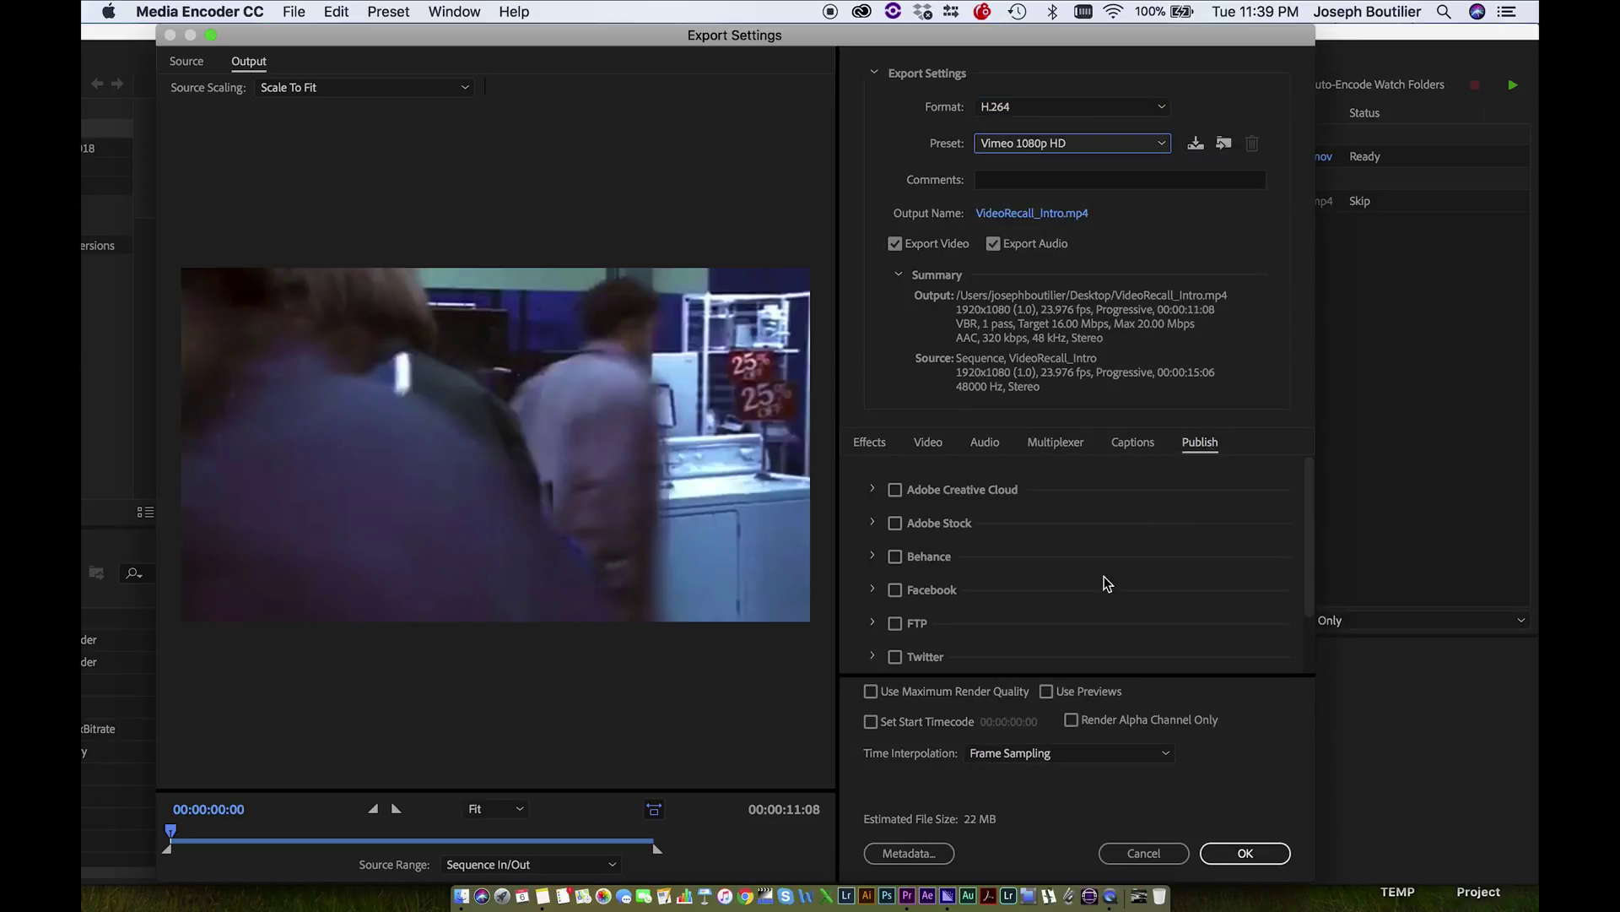
- Expand the YouTube publishing section and enable YouTube as a destination for the H.264 job
{"action": "scroll", "coordinate": [899, 651], "scroll_direction": "down", "scroll_amount": 2}
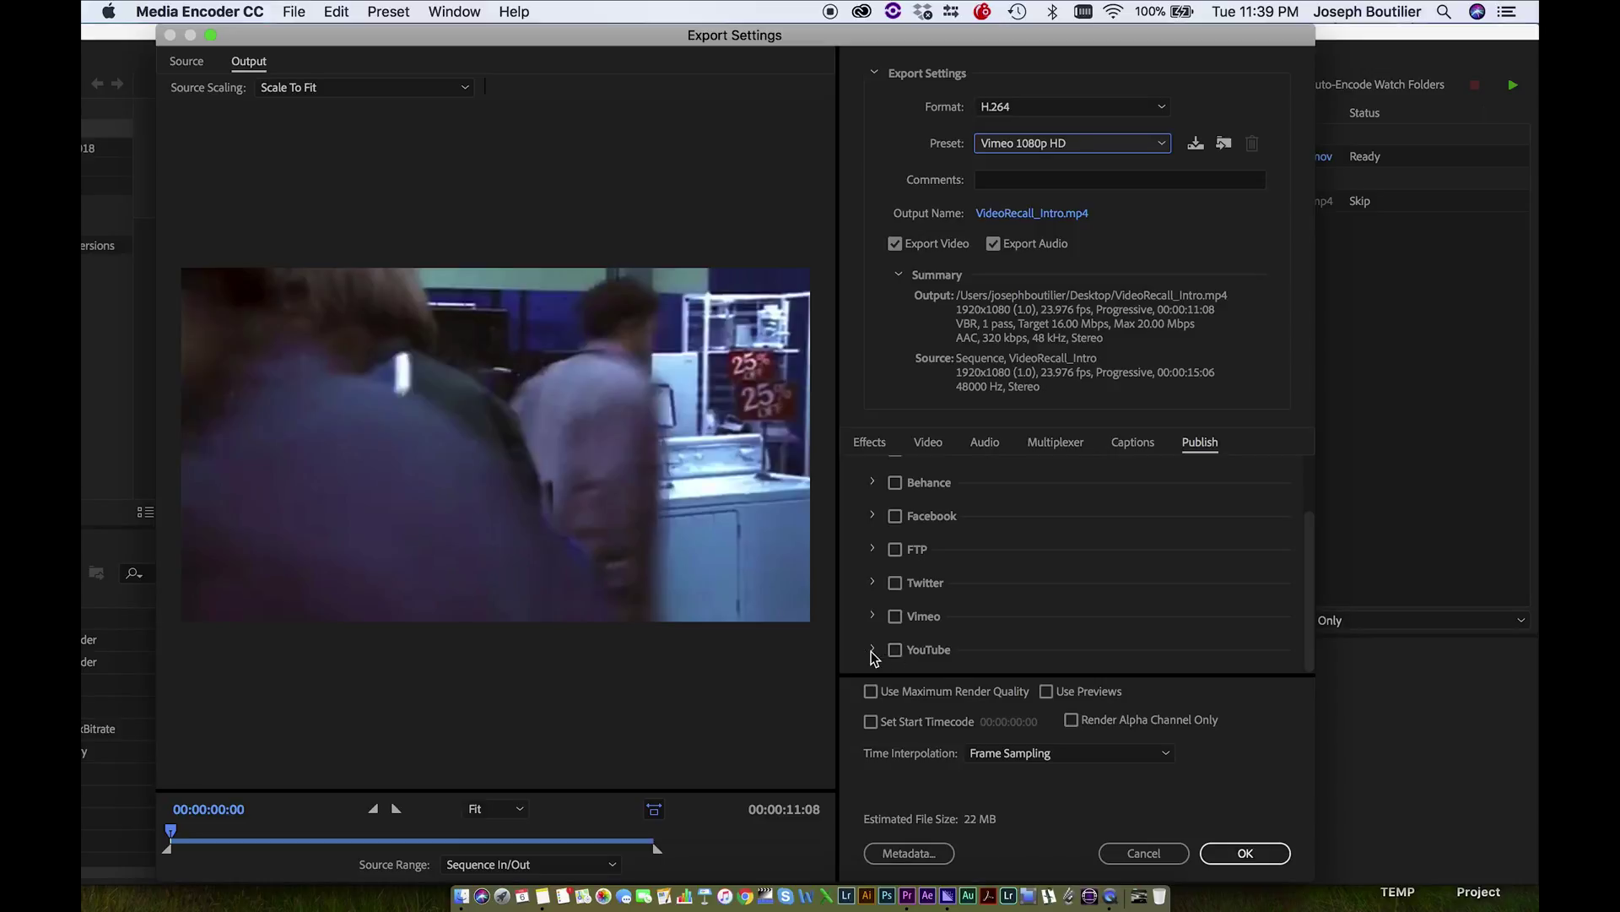
{"action": "left_click", "coordinate": [871, 650]}
{"action": "scroll", "coordinate": [1040, 609], "scroll_direction": "down", "scroll_amount": 3}
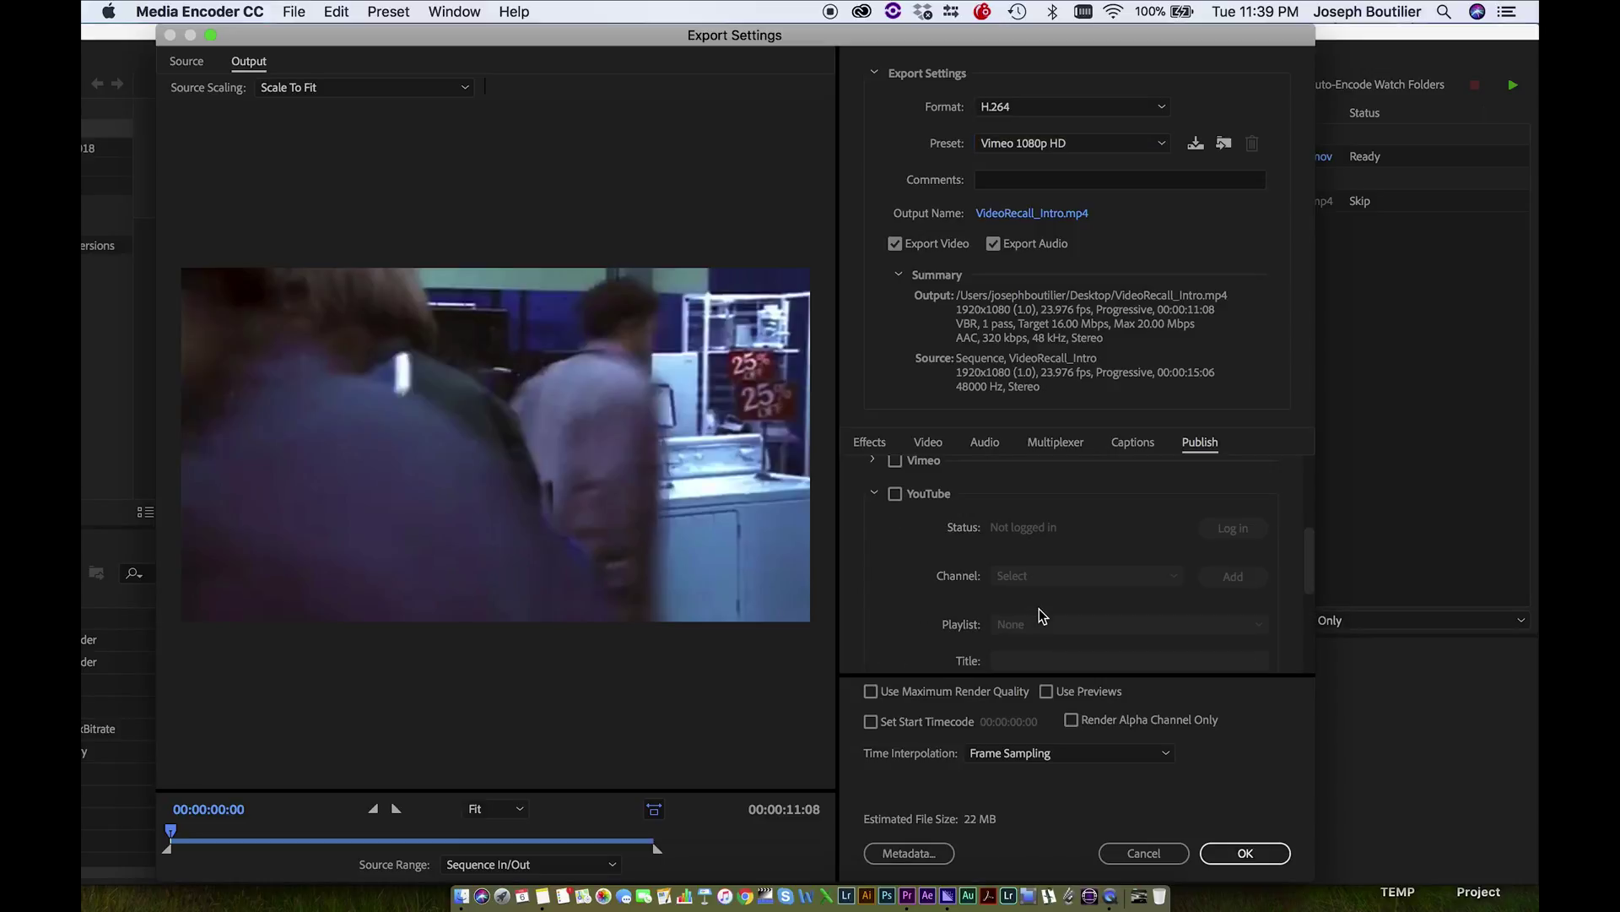
{"action": "left_click", "coordinate": [895, 494]}
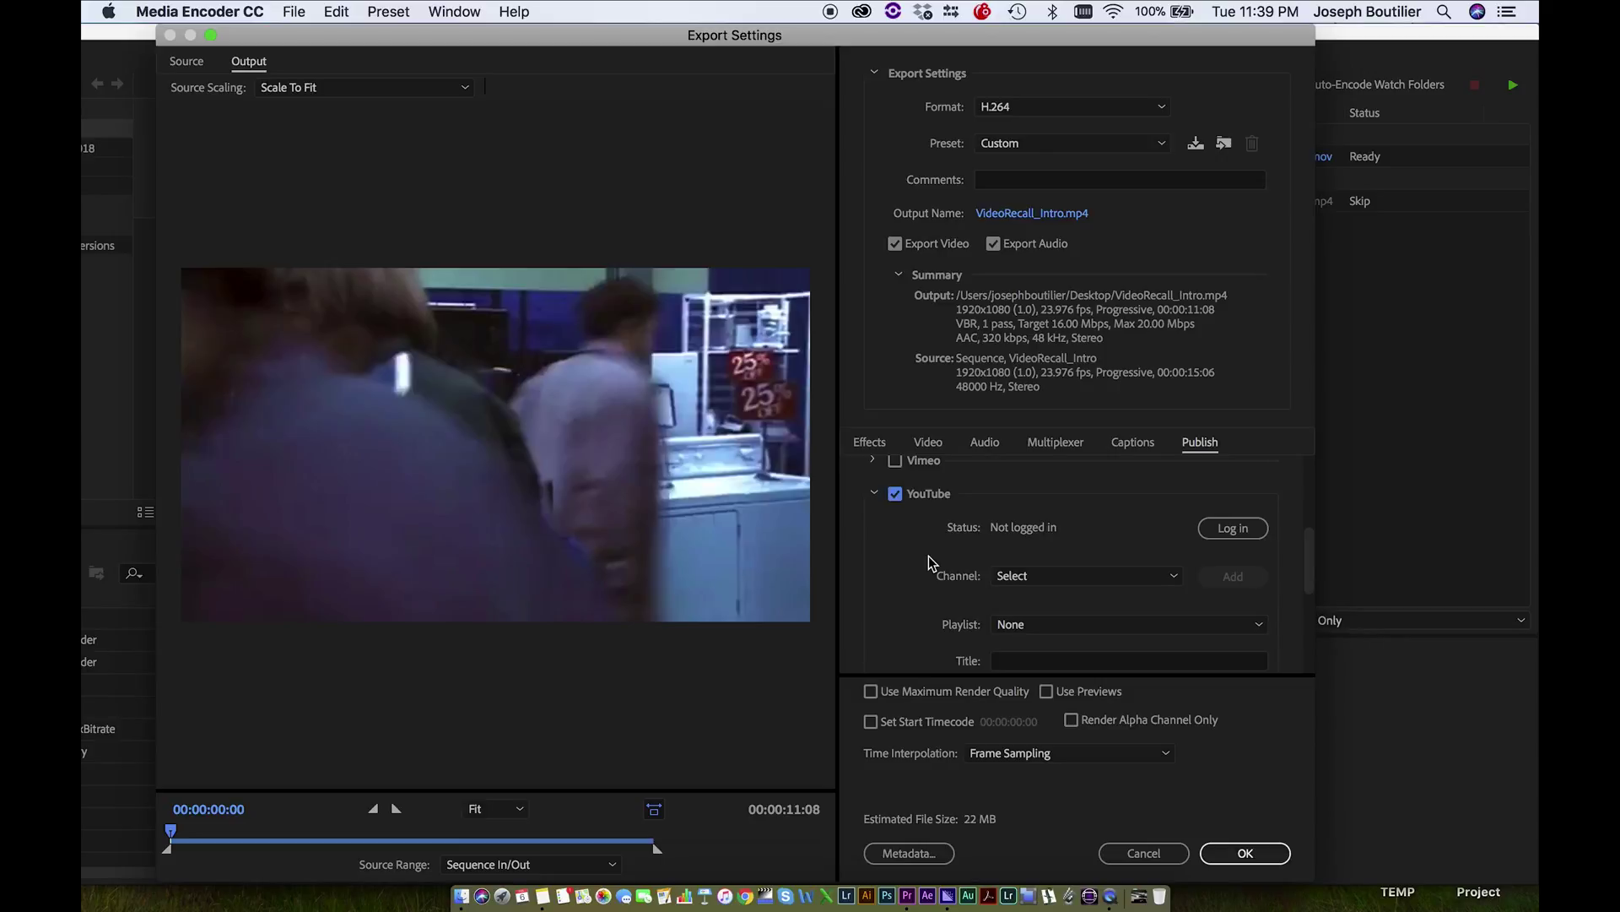
- Examine the YouTube publishing fields from login to custom thumbnail, and open the list of channels
{"action": "scroll", "coordinate": [929, 555], "scroll_direction": "down", "scroll_amount": 4}
{"action": "scroll", "coordinate": [928, 556], "scroll_direction": "down", "scroll_amount": 2}
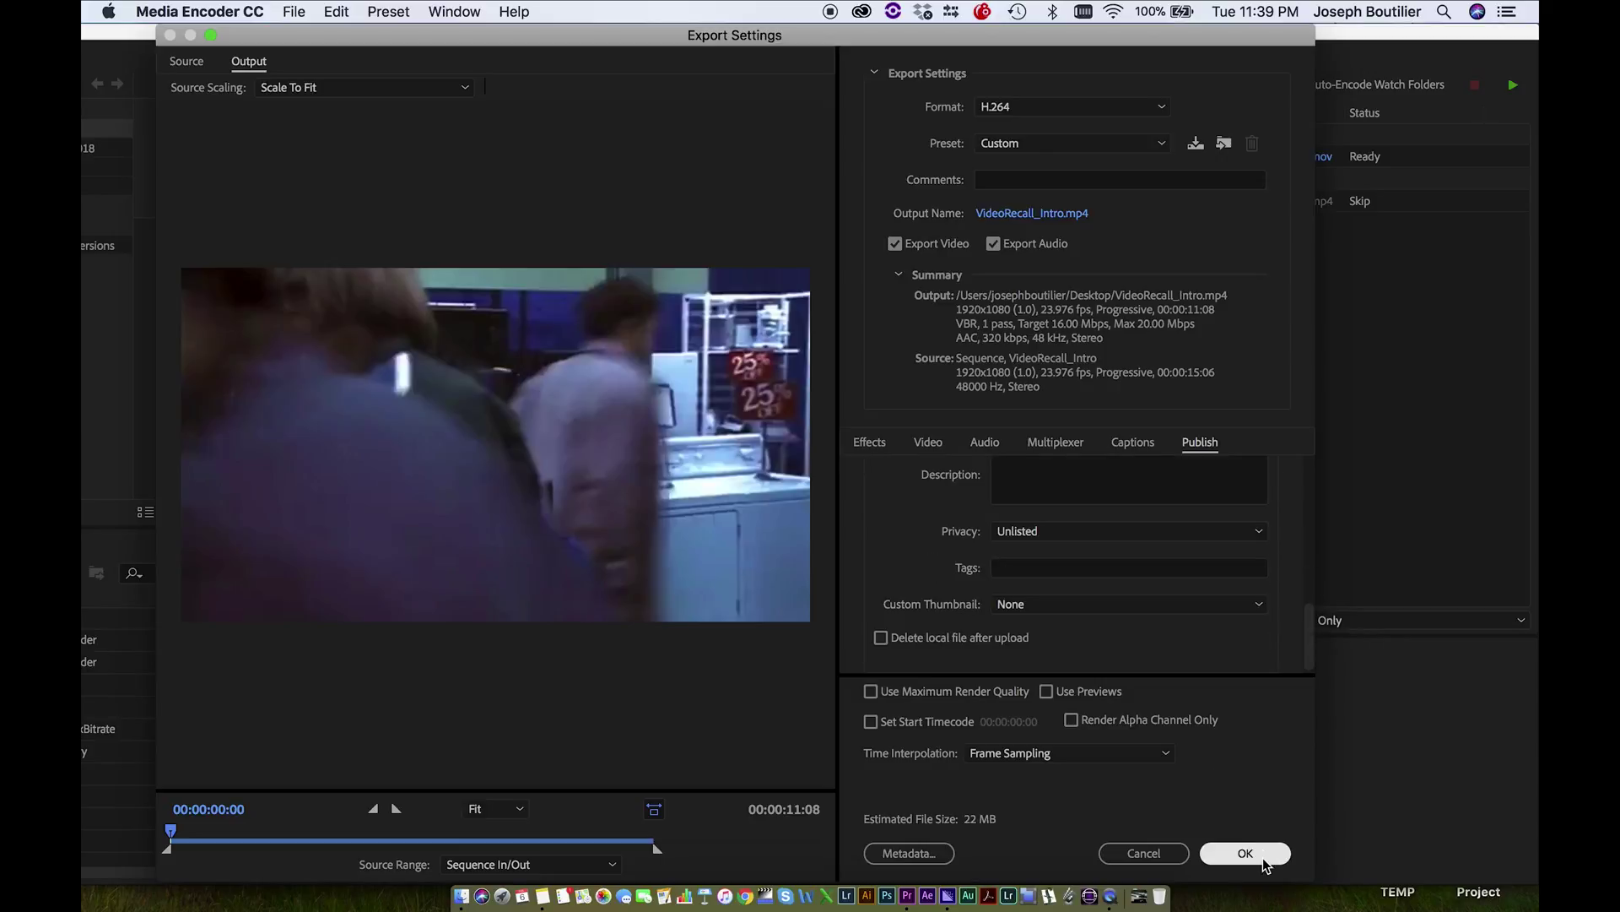
{"action": "scroll", "coordinate": [897, 544], "scroll_direction": "up", "scroll_amount": 5}
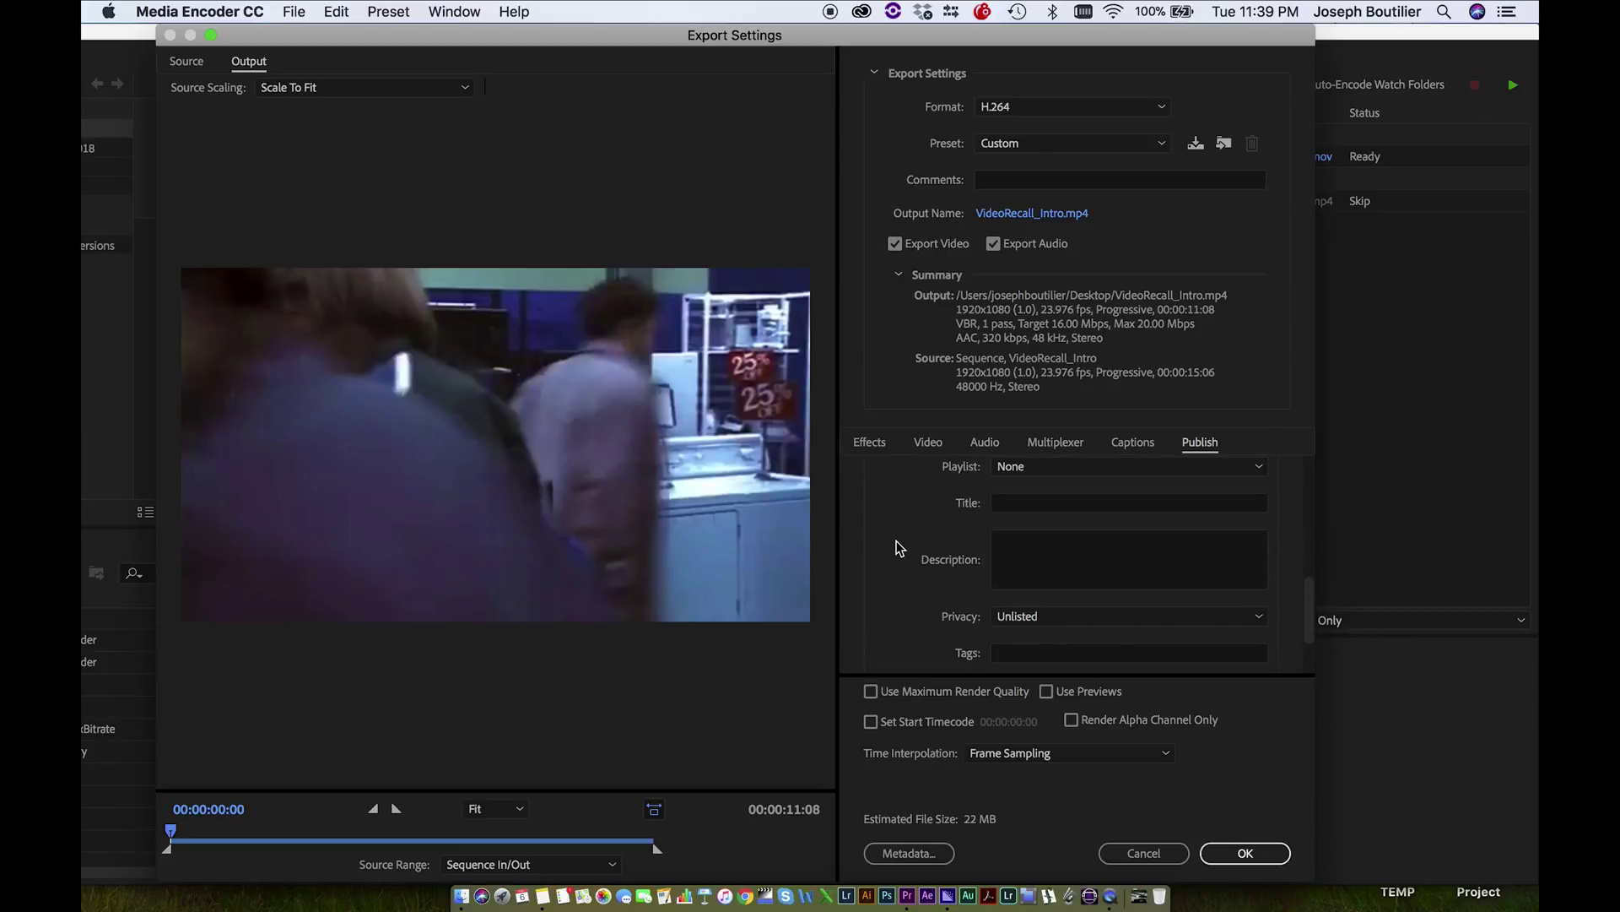
{"action": "scroll", "coordinate": [899, 548], "scroll_direction": "up", "scroll_amount": 3}
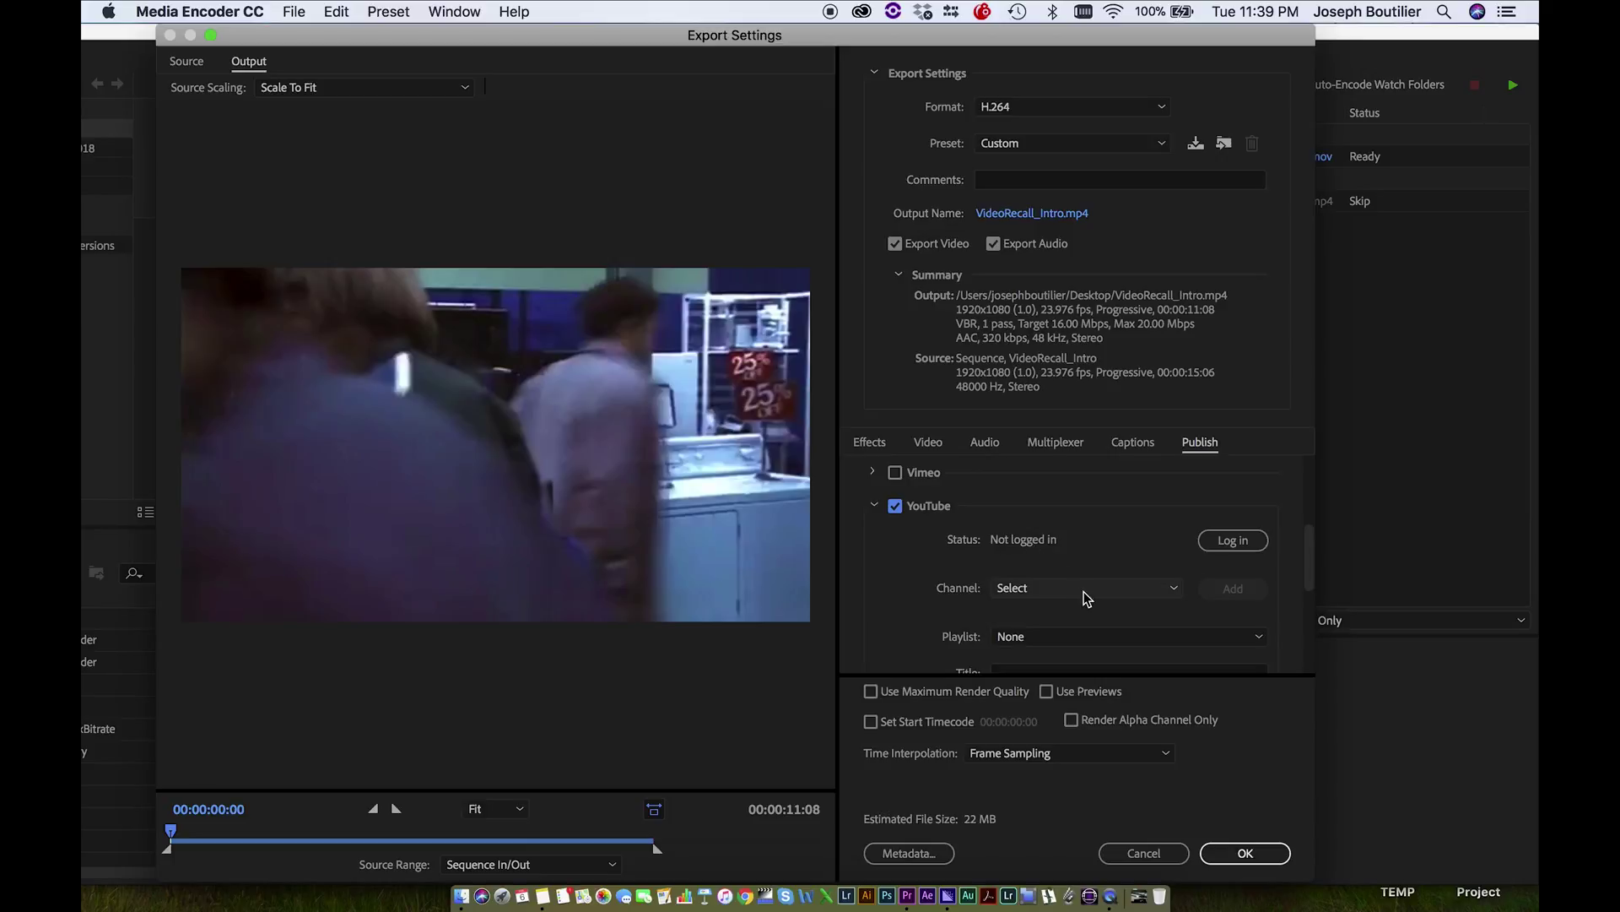
{"action": "scroll", "coordinate": [984, 590], "scroll_direction": "up", "scroll_amount": 2}
{"action": "scroll", "coordinate": [979, 591], "scroll_direction": "down", "scroll_amount": 1}
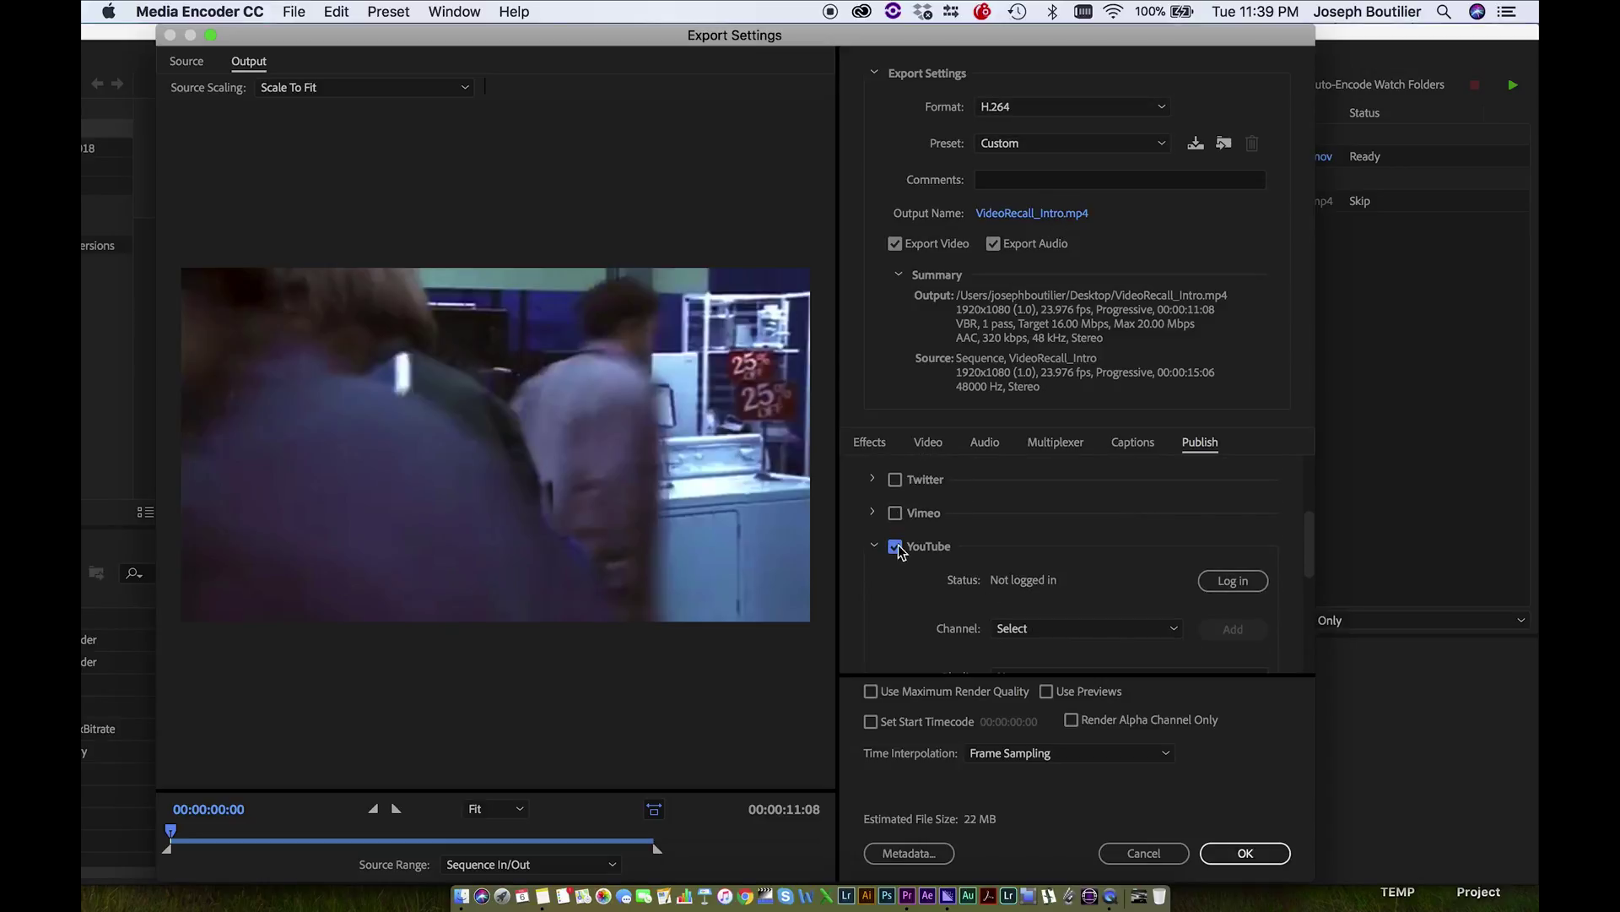
{"action": "scroll", "coordinate": [929, 585], "scroll_direction": "down", "scroll_amount": 1}
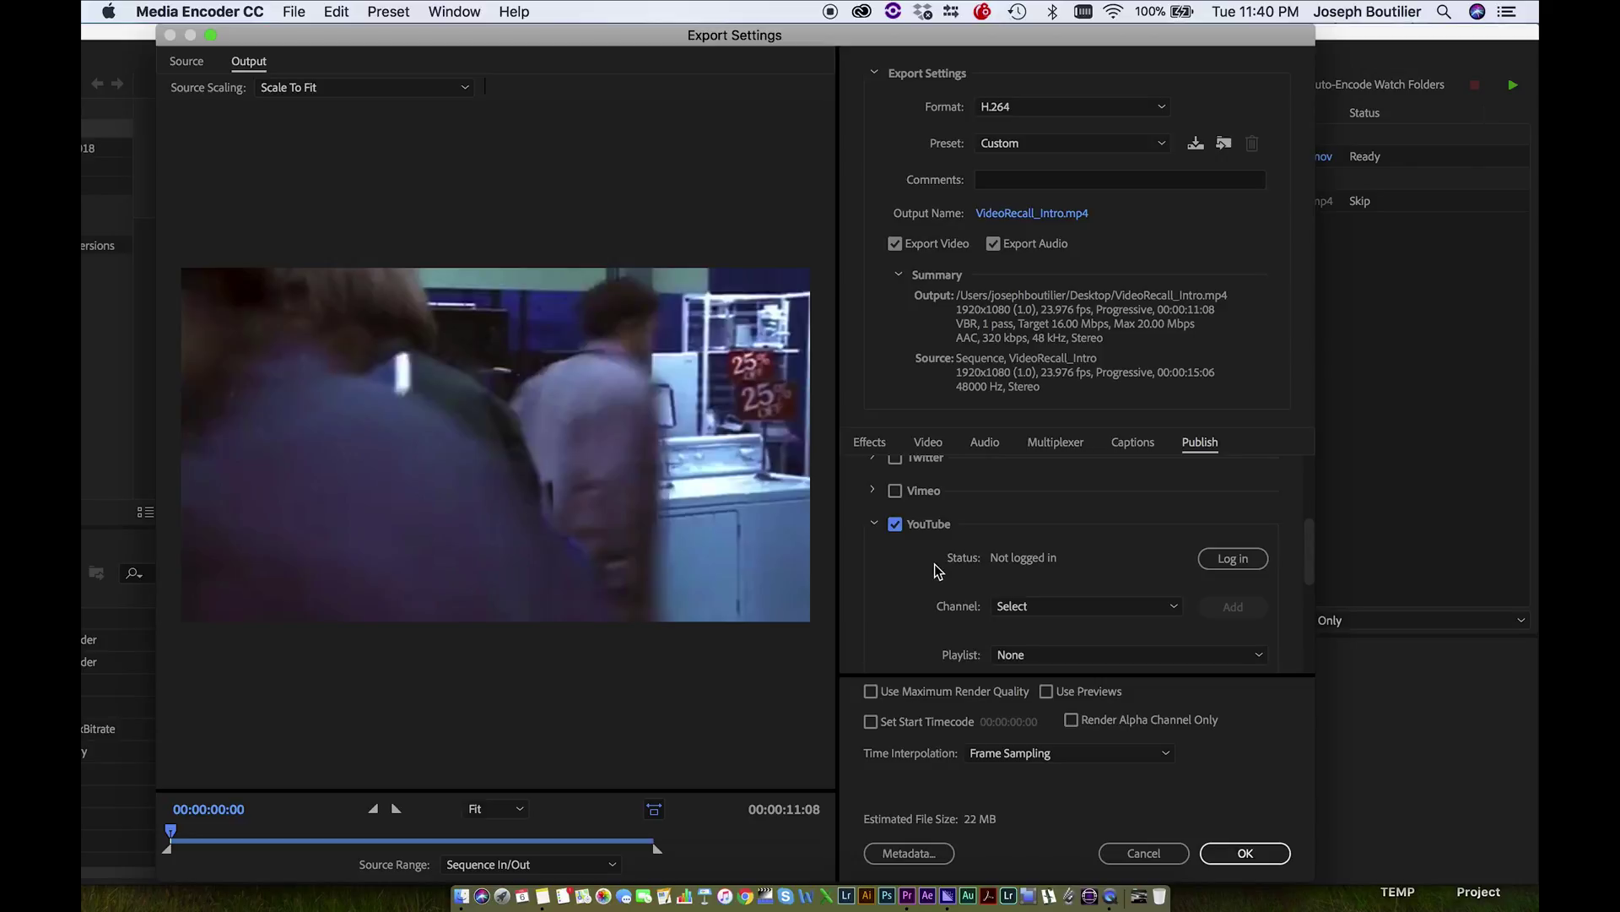
{"action": "scroll", "coordinate": [935, 571], "scroll_direction": "down", "scroll_amount": 5}
{"action": "scroll", "coordinate": [936, 571], "scroll_direction": "up", "scroll_amount": 7}
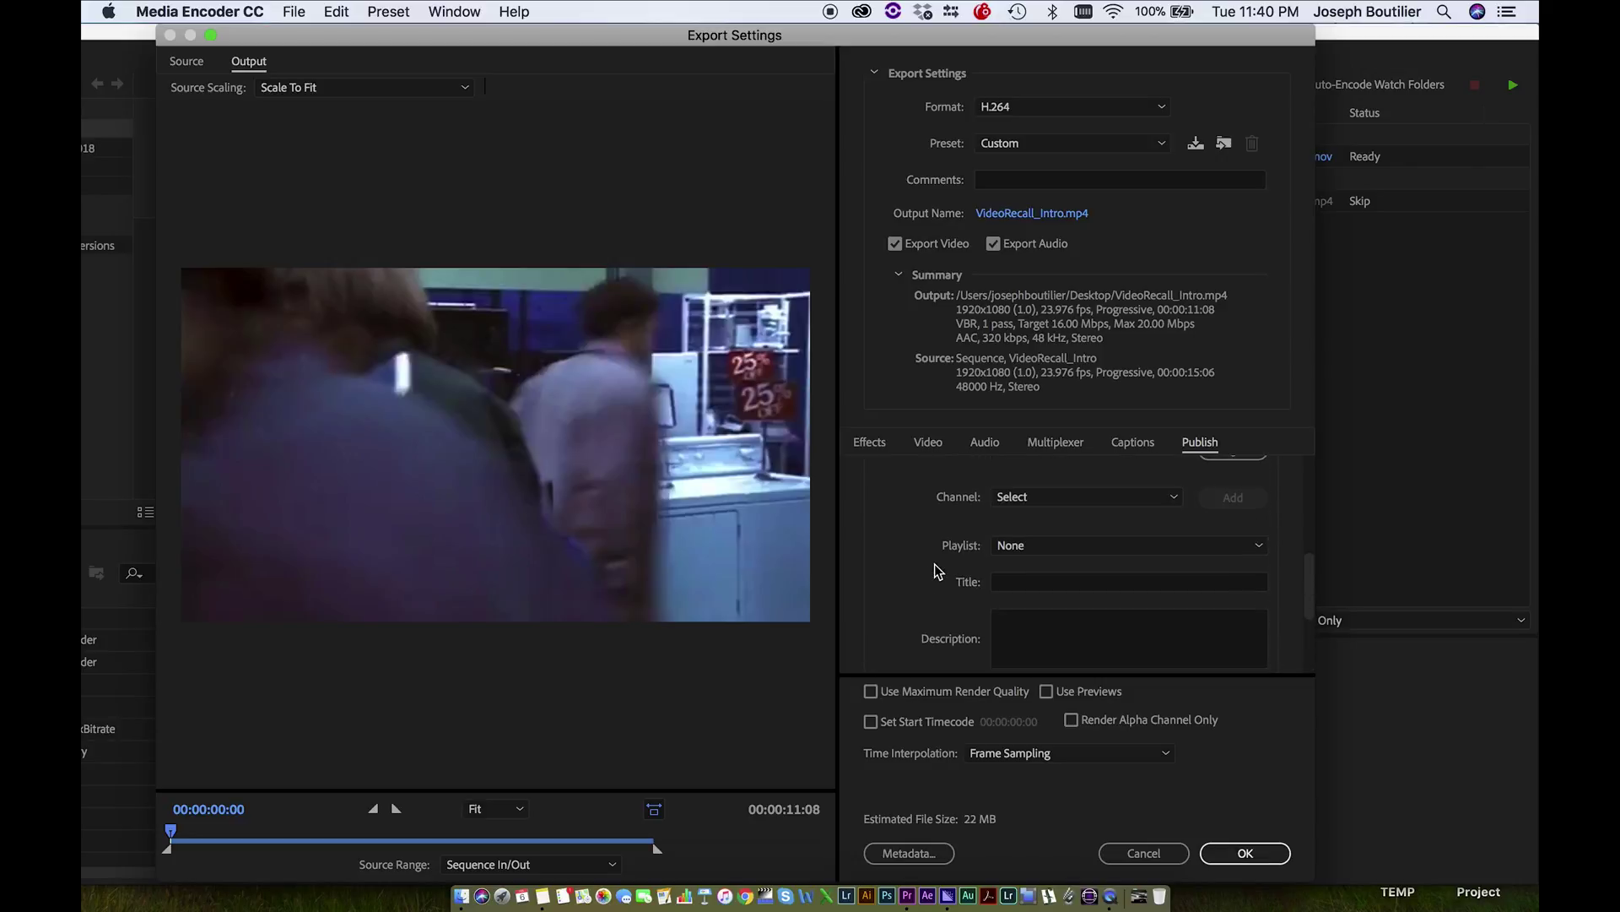
{"action": "scroll", "coordinate": [937, 570], "scroll_direction": "down", "scroll_amount": 4}
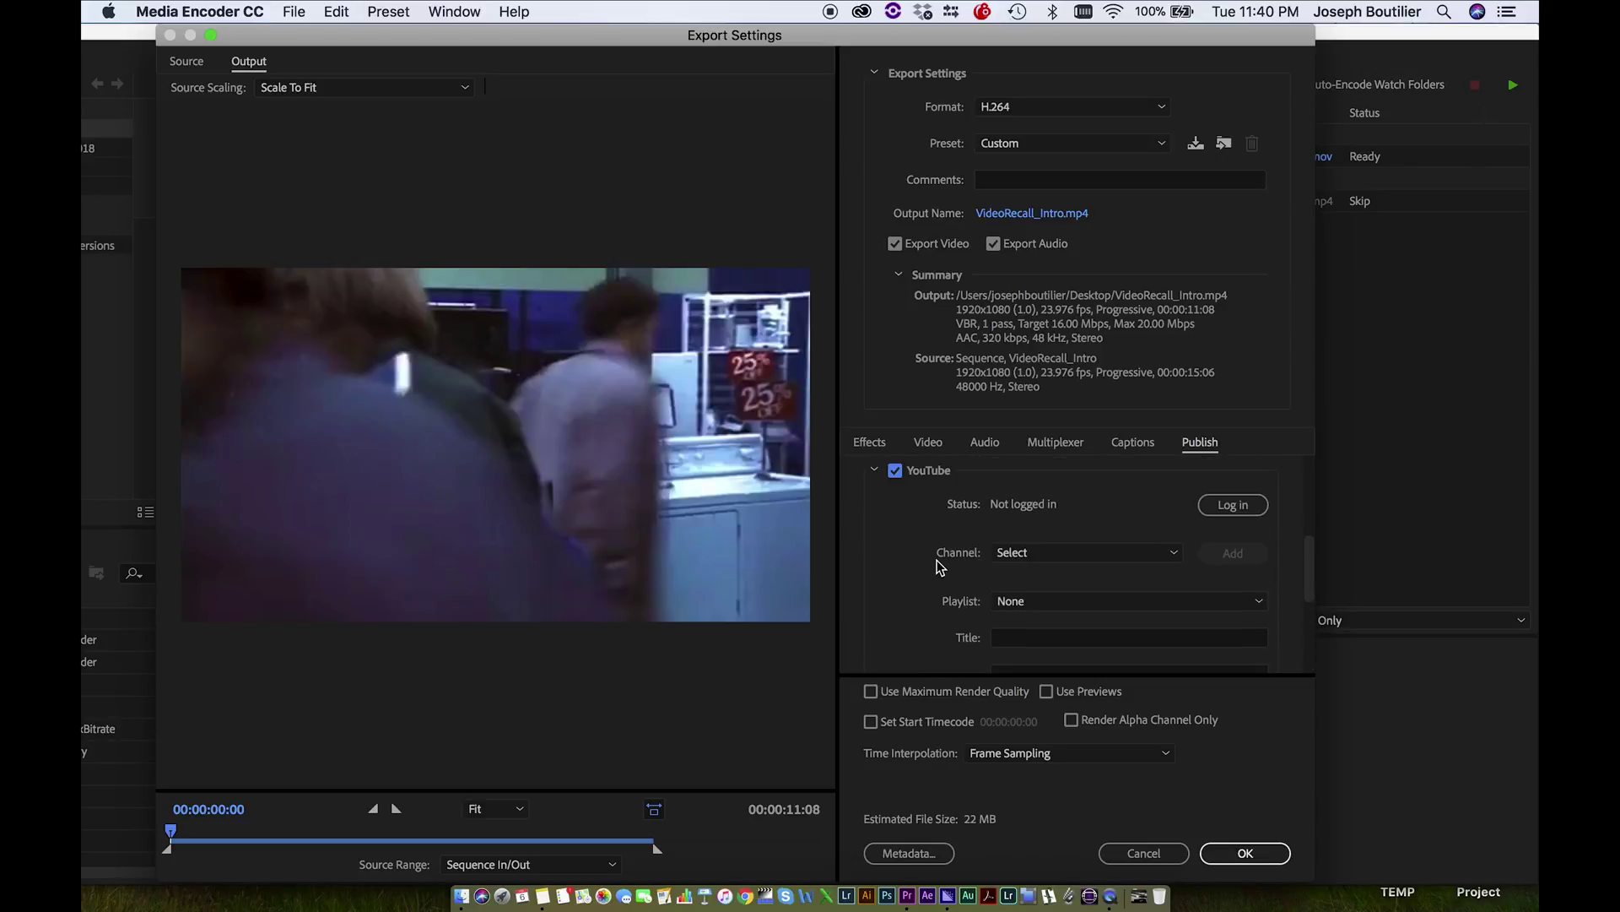
{"action": "scroll", "coordinate": [948, 548], "scroll_direction": "up", "scroll_amount": 1}
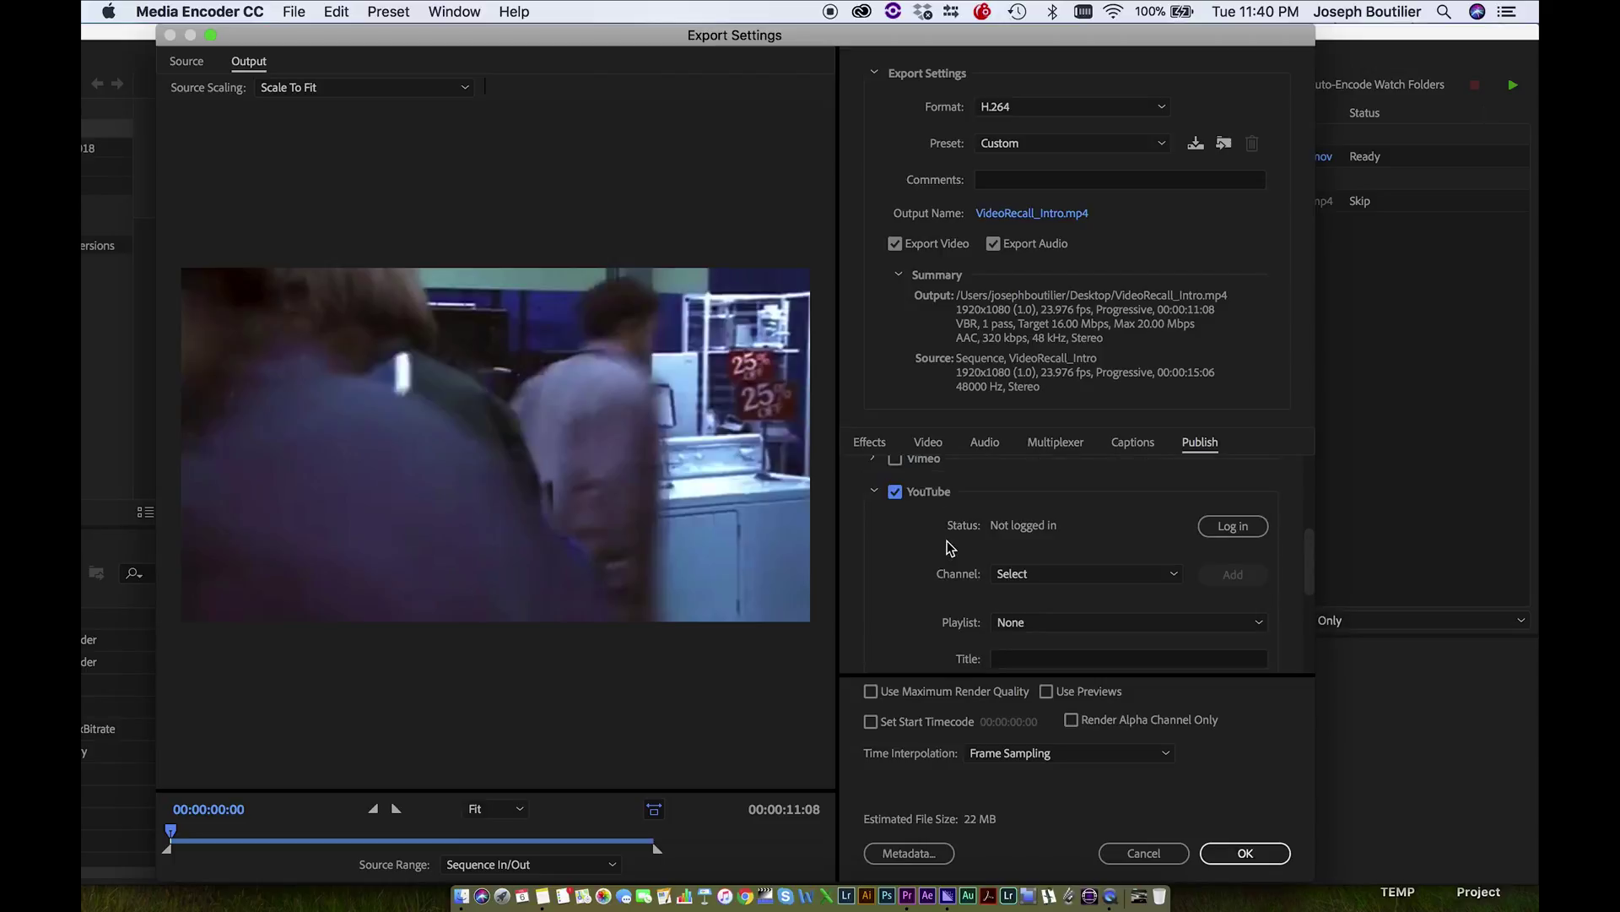
{"action": "left_click", "coordinate": [1025, 571]}
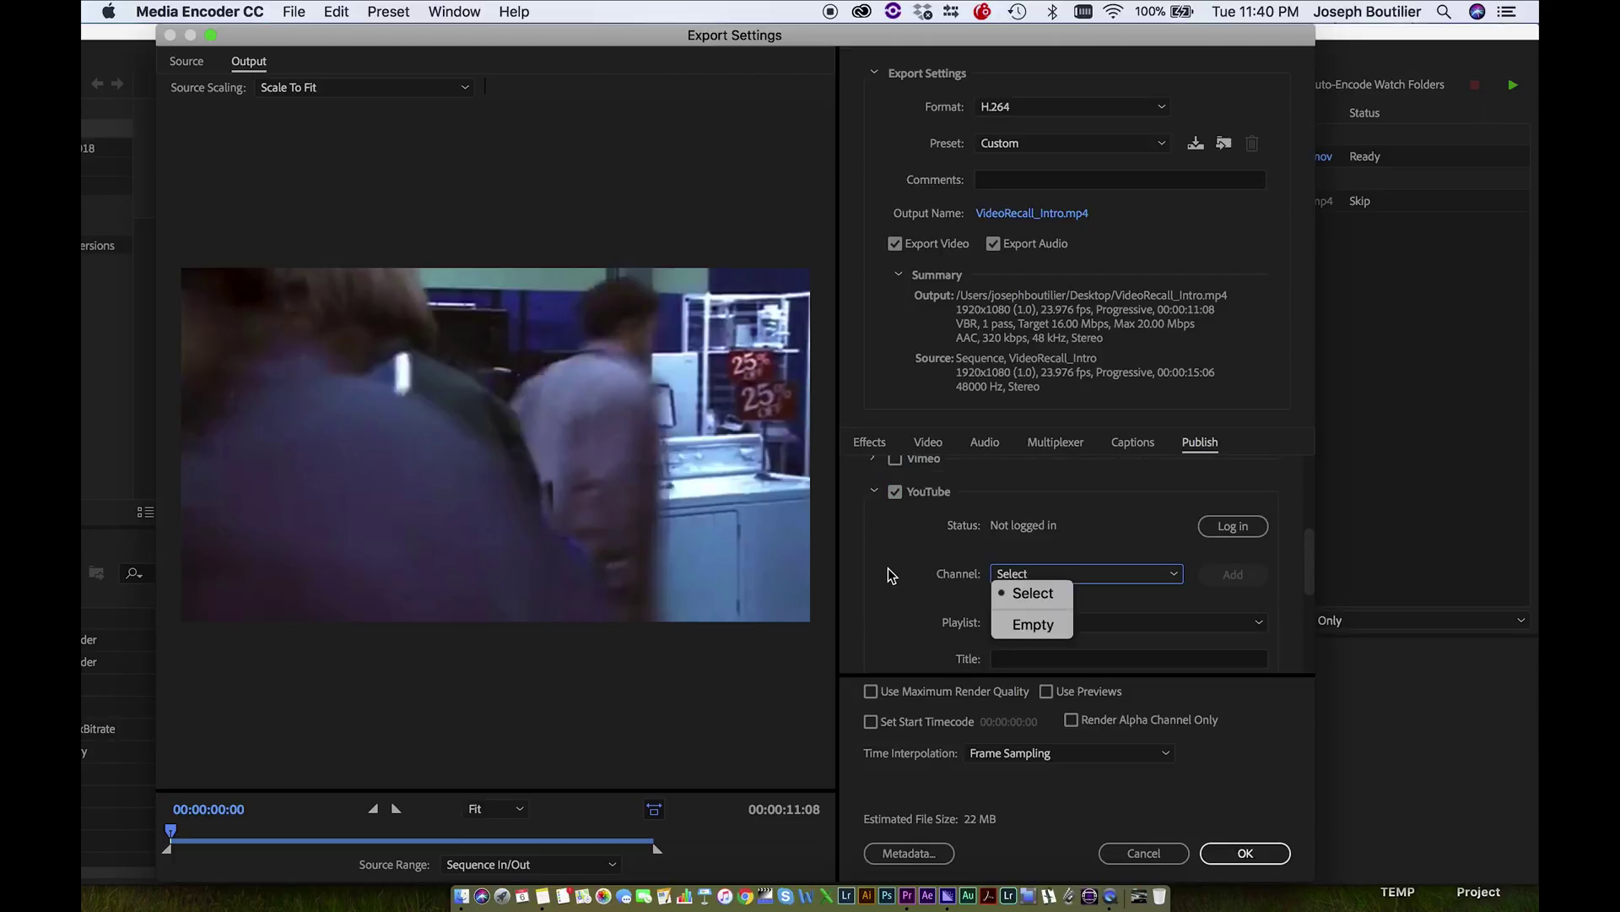
- Log in to YouTube from the publishing settings and allow adobe.com to manage the account
{"action": "left_click", "coordinate": [924, 586]}
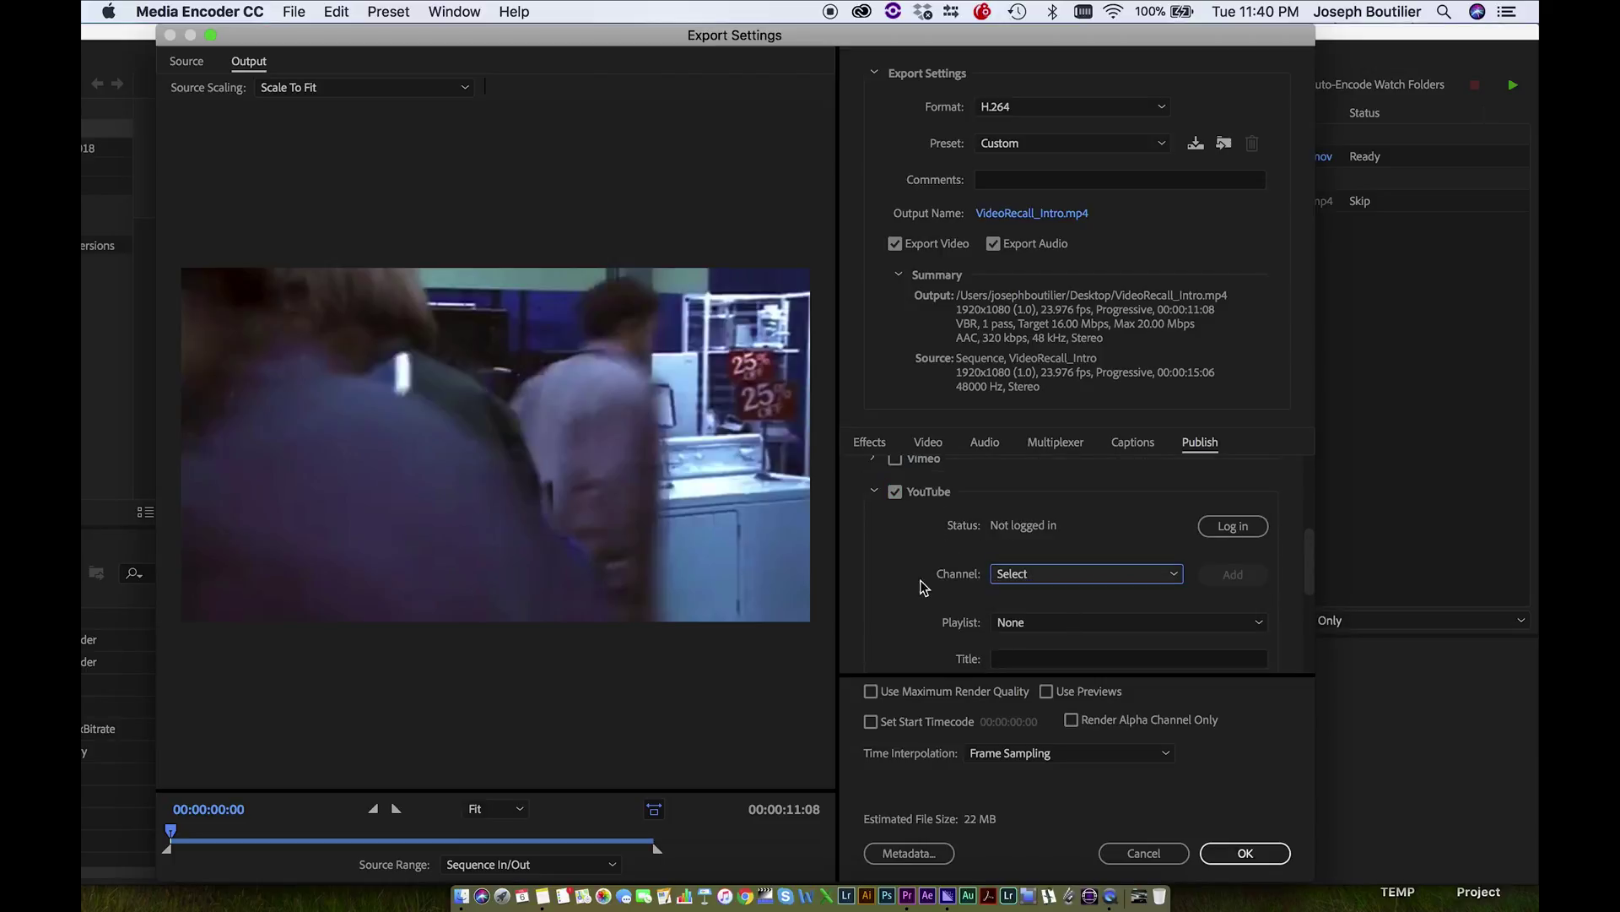
{"action": "left_click", "coordinate": [1232, 527]}
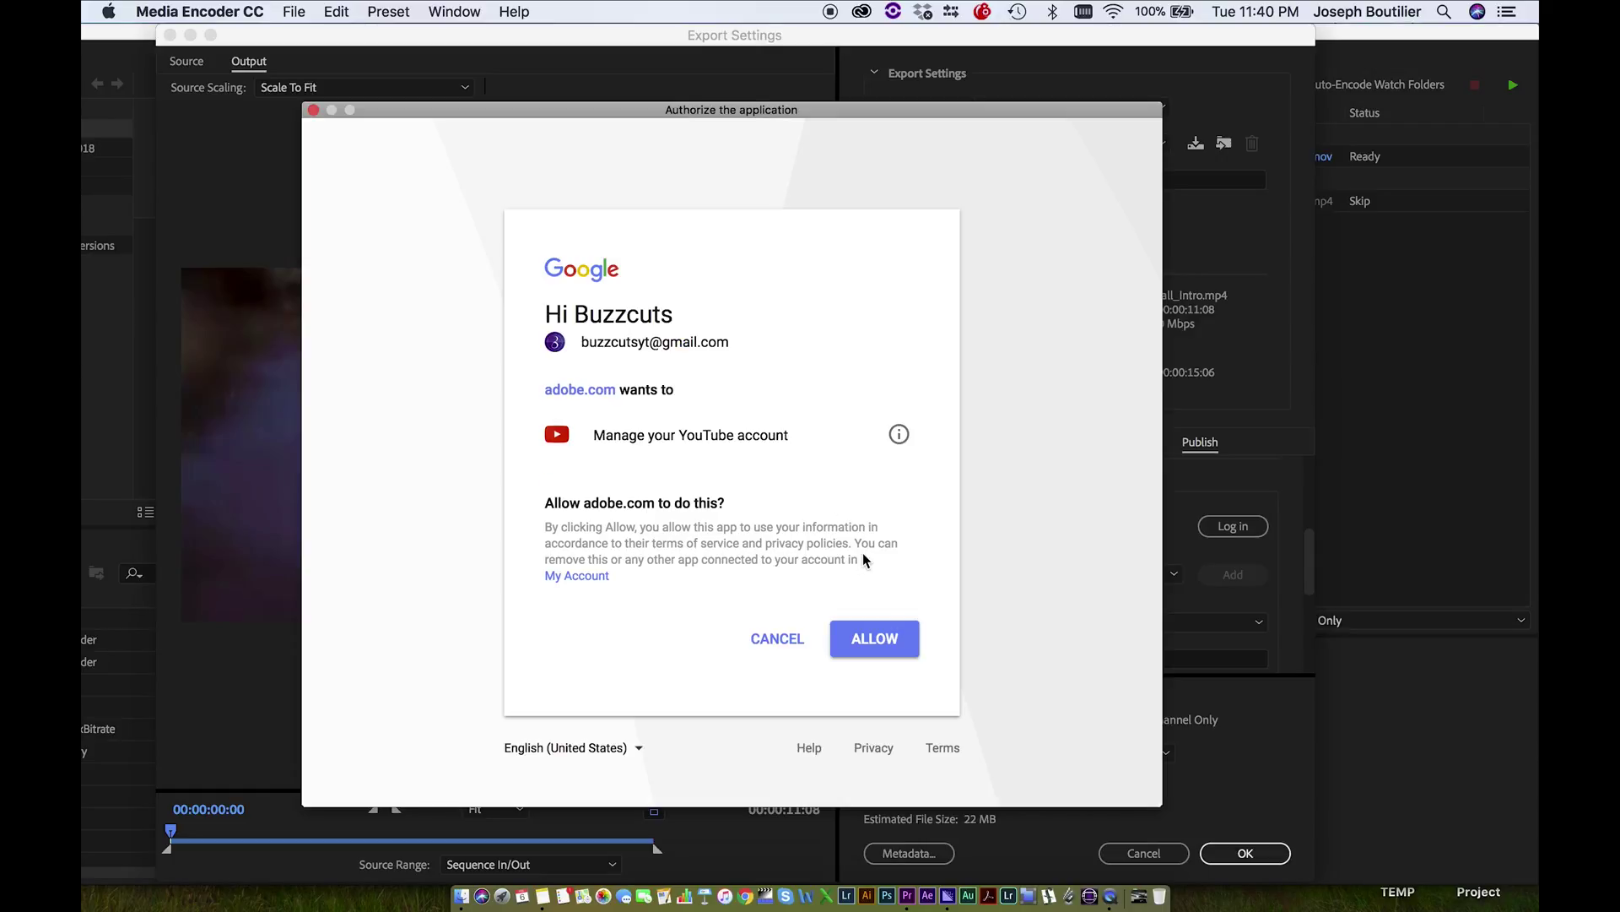
{"action": "left_click", "coordinate": [882, 641]}
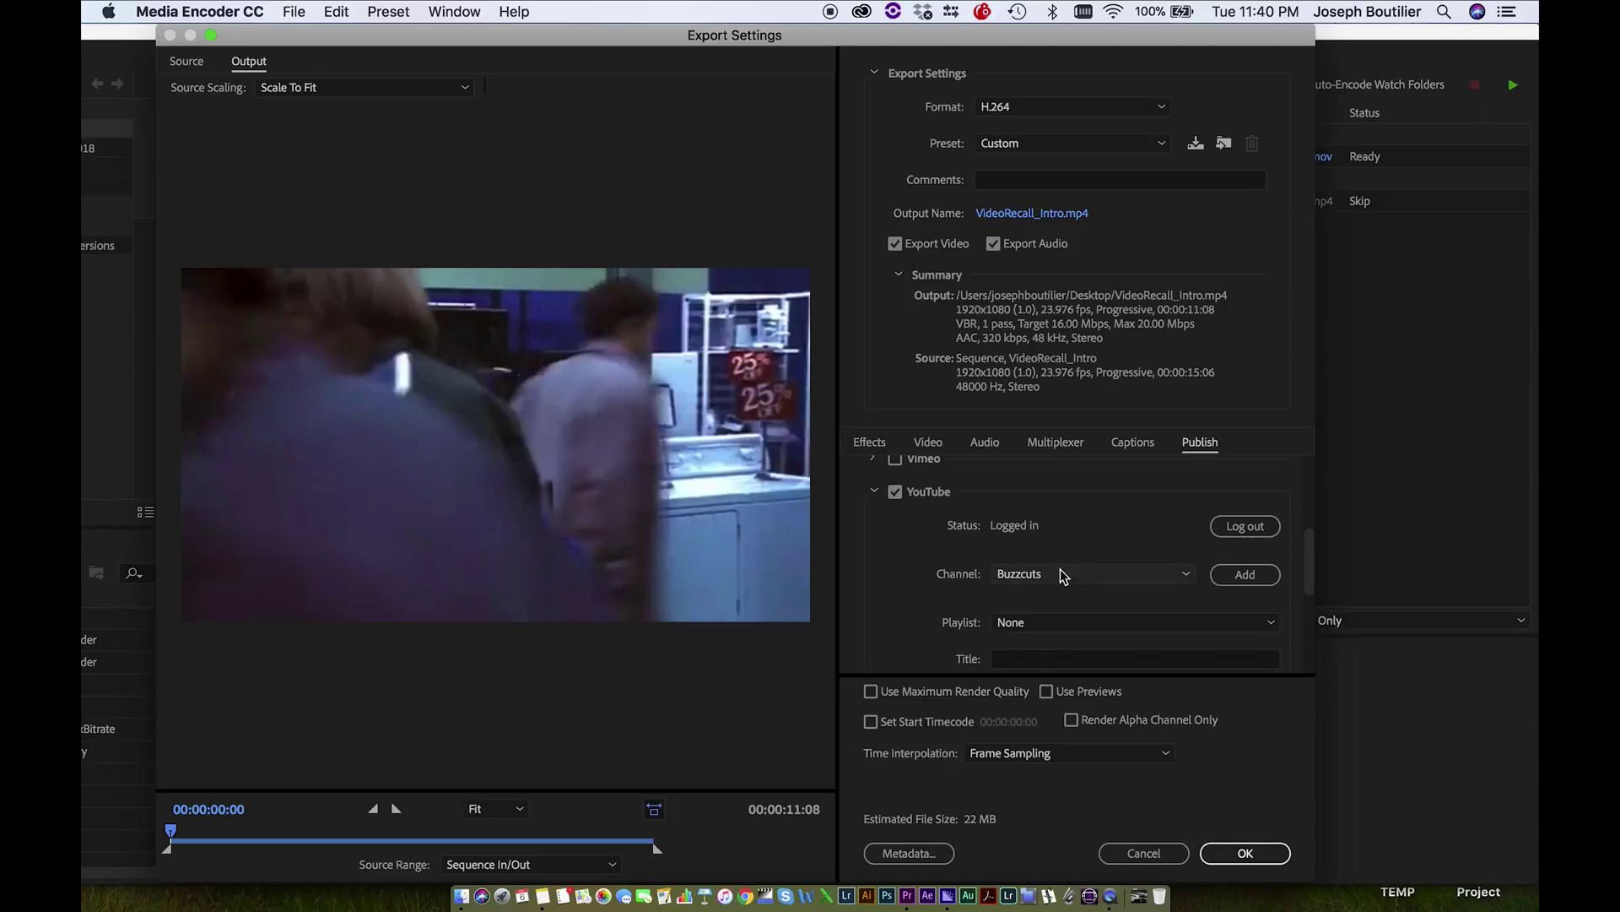
- Keep Buzzcuts as the YouTube channel and set the playlist to VIDEO RECALL
{"action": "left_click", "coordinate": [1060, 572]}
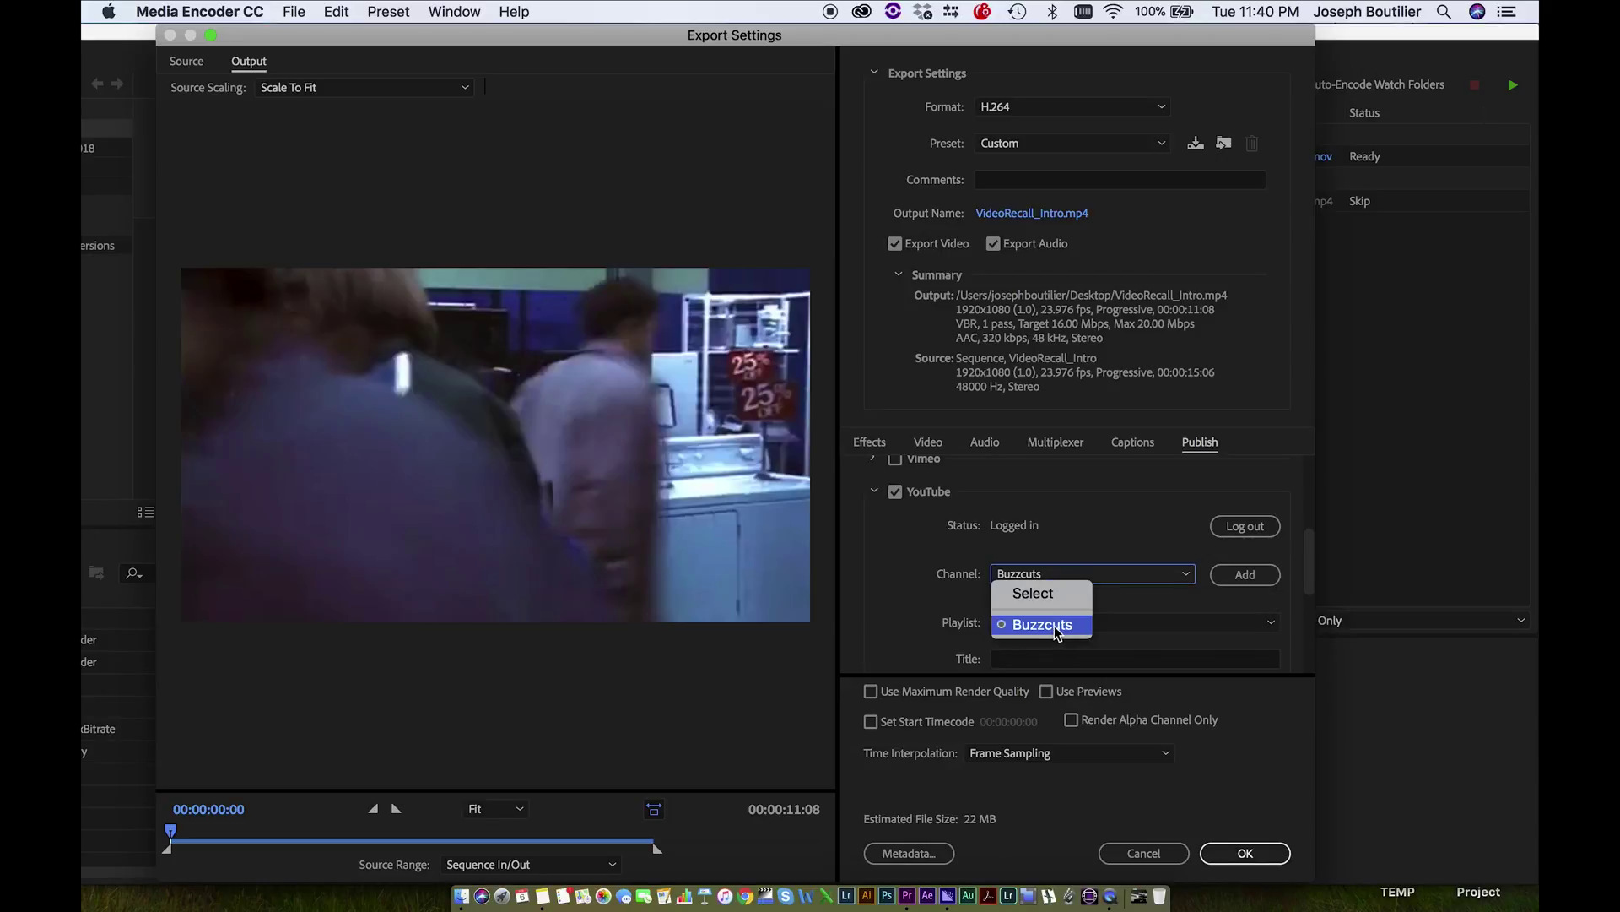
{"action": "left_click", "coordinate": [872, 609]}
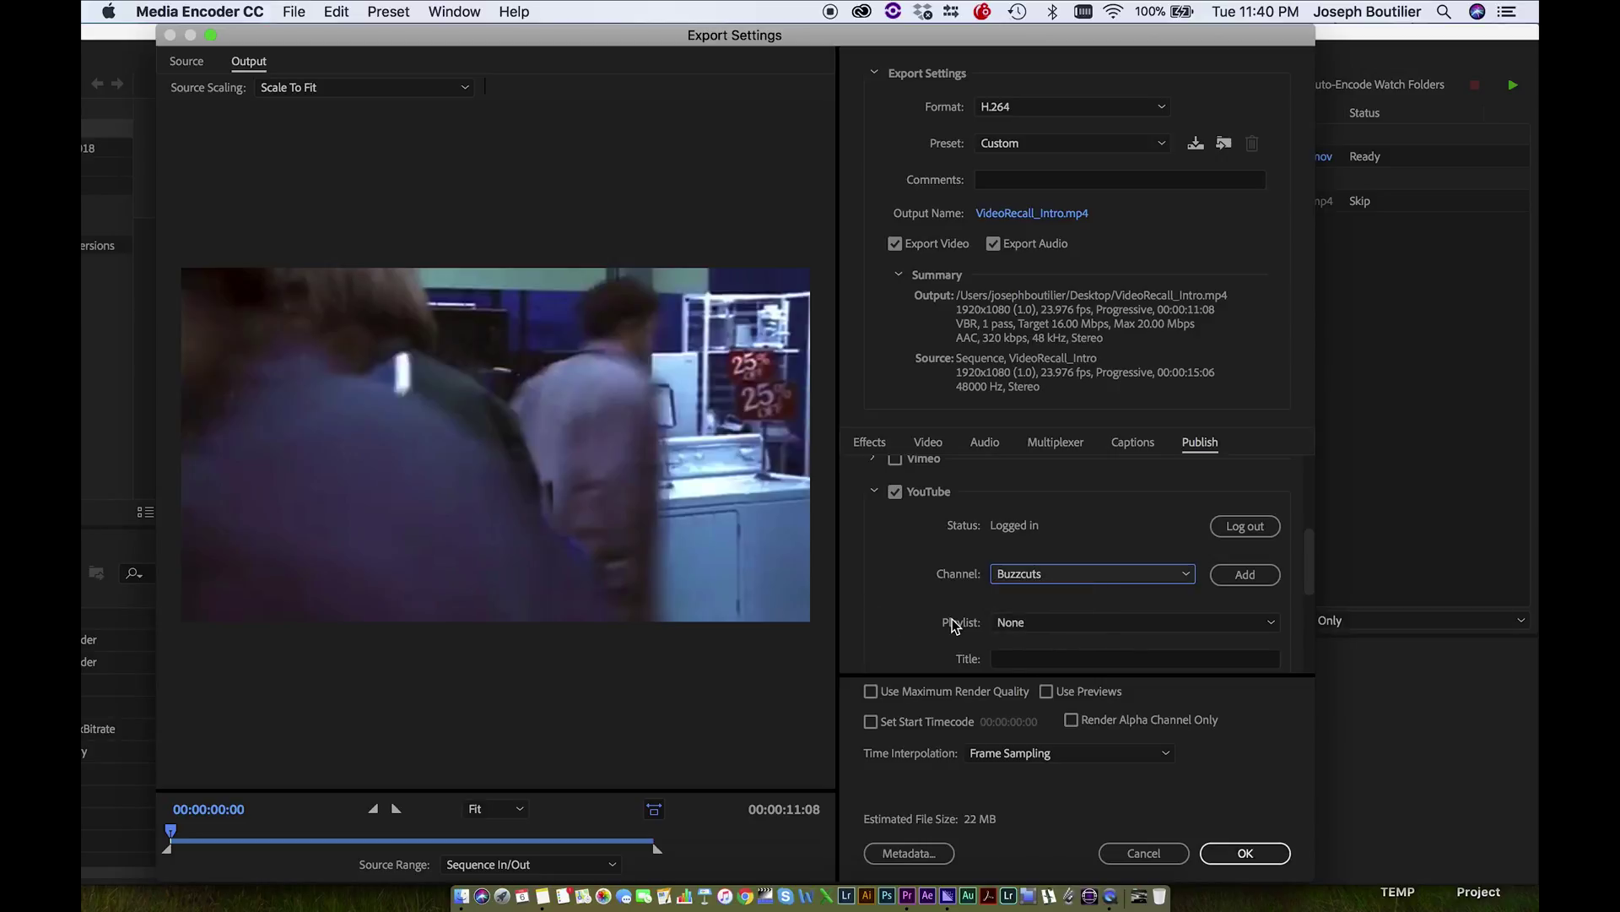
{"action": "left_click", "coordinate": [1017, 622]}
{"action": "left_click", "coordinate": [1027, 692]}
- Check the YouTube privacy options and keep the upload set to Unlisted
{"action": "scroll", "coordinate": [940, 620], "scroll_direction": "down", "scroll_amount": 5}
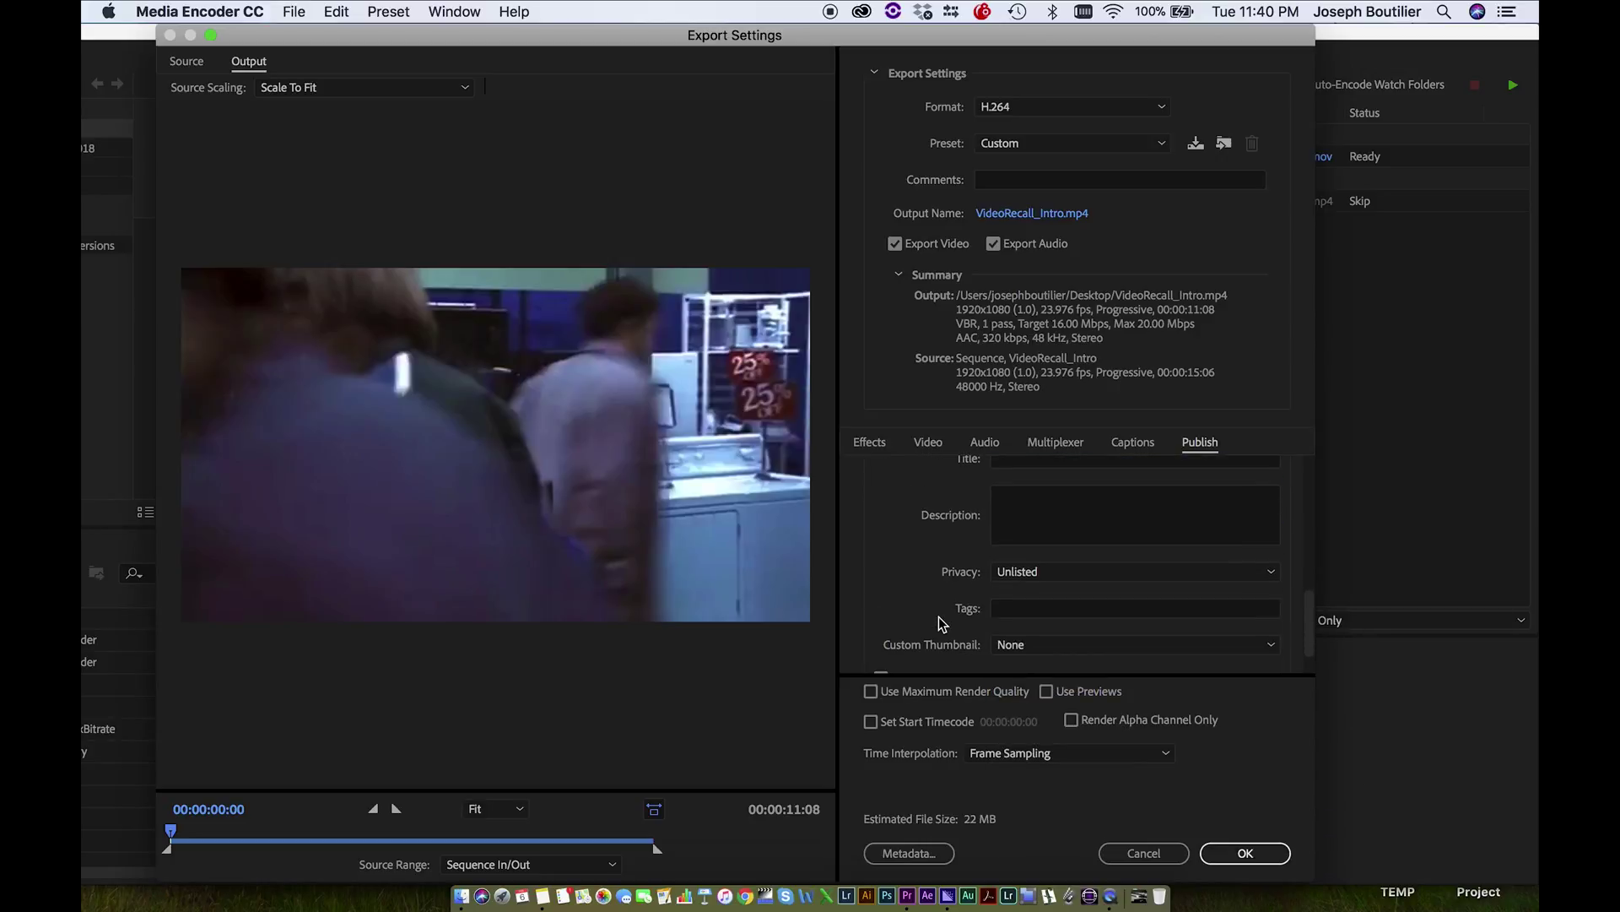
{"action": "left_click", "coordinate": [1038, 571]}
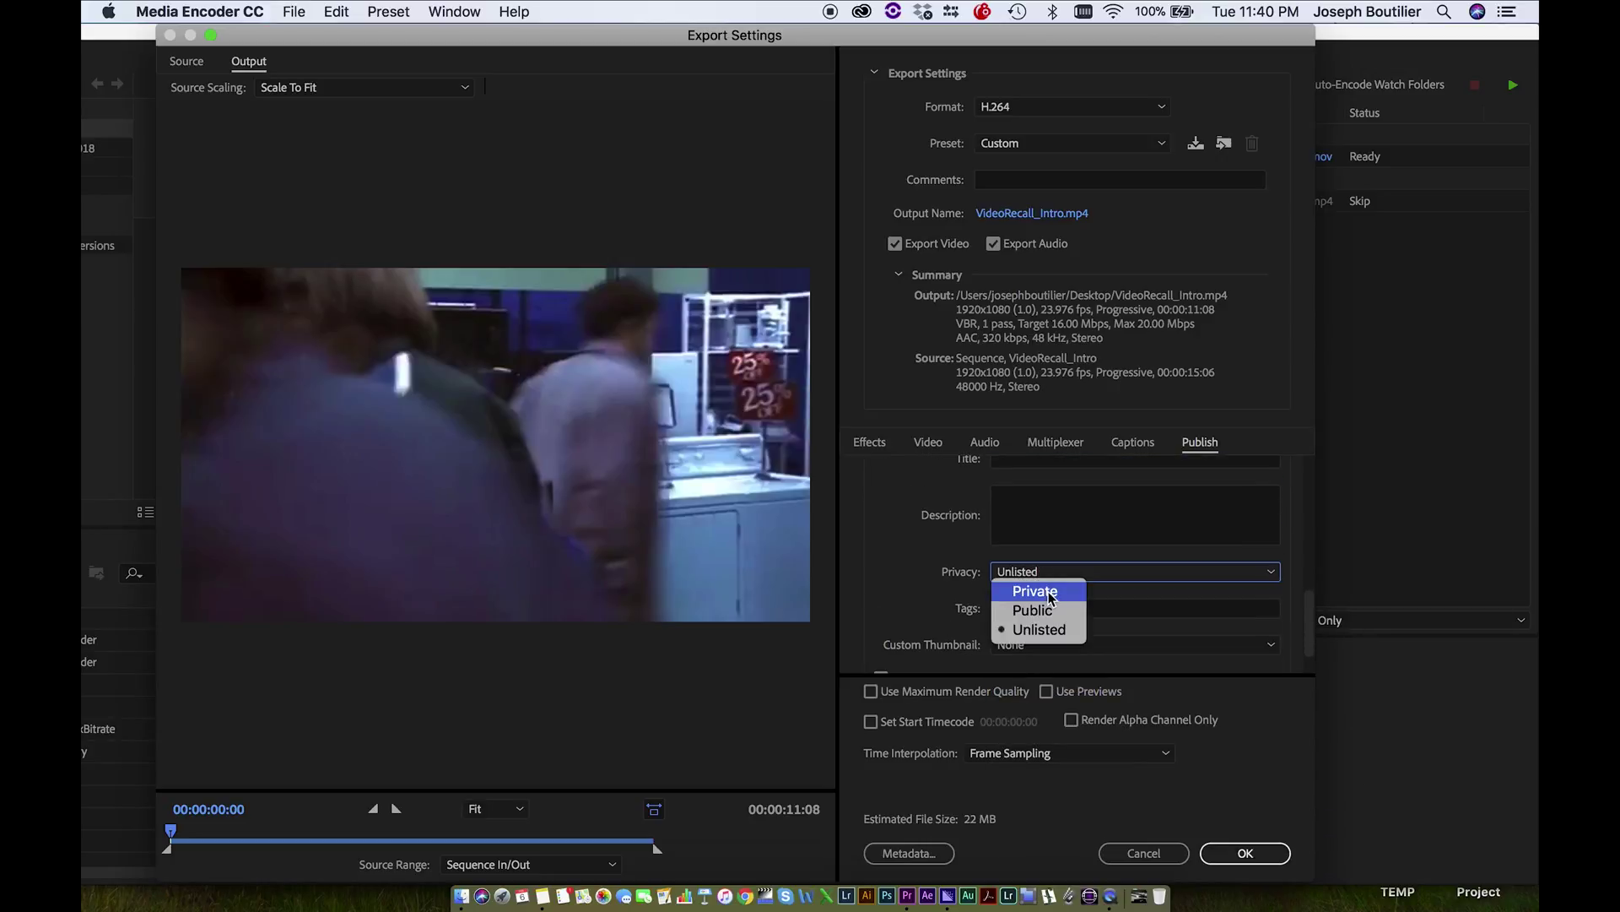
{"action": "left_click", "coordinate": [1051, 635]}
- Review the YouTube login, channel, playlist and thumbnail fields, and accept the H.264 job's export settings
{"action": "scroll", "coordinate": [932, 605], "scroll_direction": "up", "scroll_amount": 10}
{"action": "scroll", "coordinate": [931, 605], "scroll_direction": "down", "scroll_amount": 3}
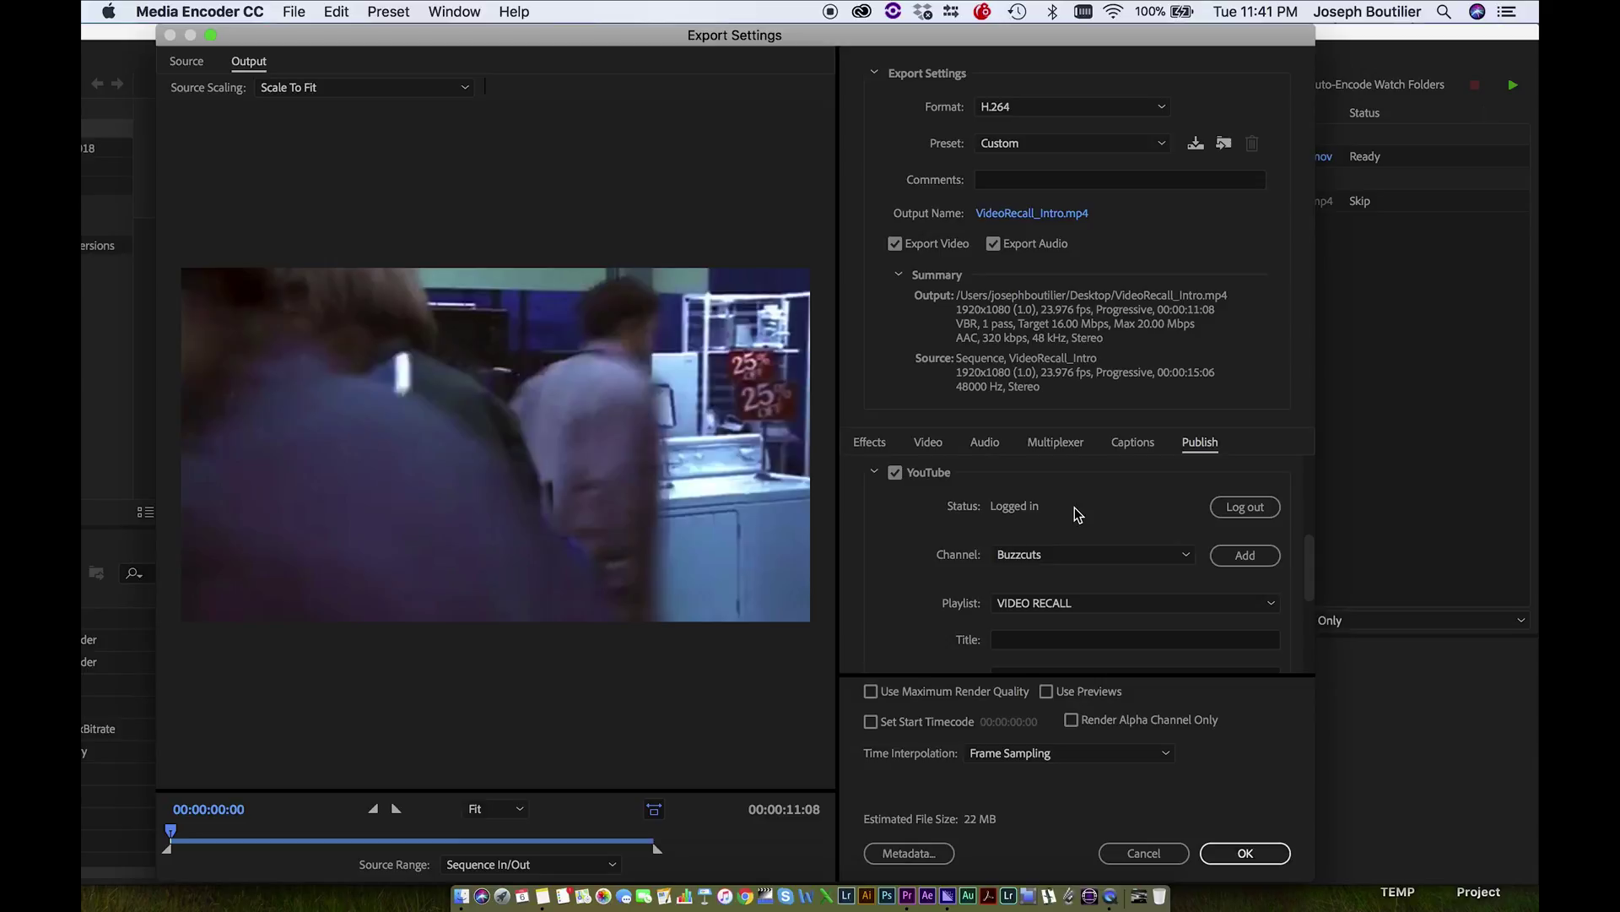
{"action": "scroll", "coordinate": [952, 591], "scroll_direction": "up", "scroll_amount": 8}
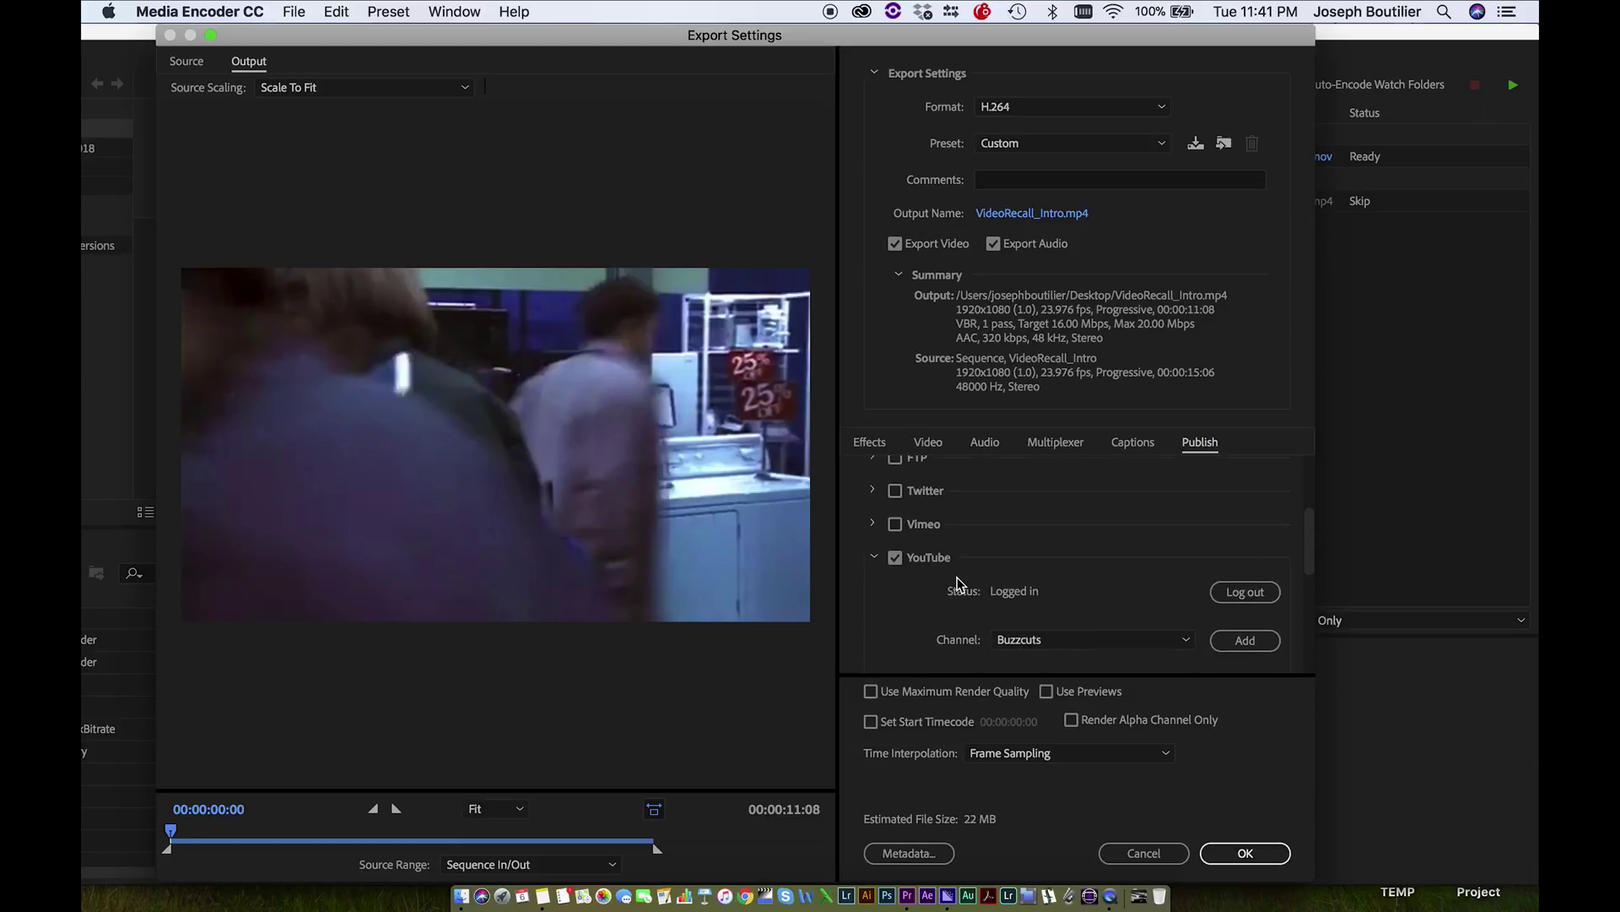
{"action": "scroll", "coordinate": [949, 601], "scroll_direction": "down", "scroll_amount": 5}
{"action": "scroll", "coordinate": [948, 601], "scroll_direction": "down", "scroll_amount": 1}
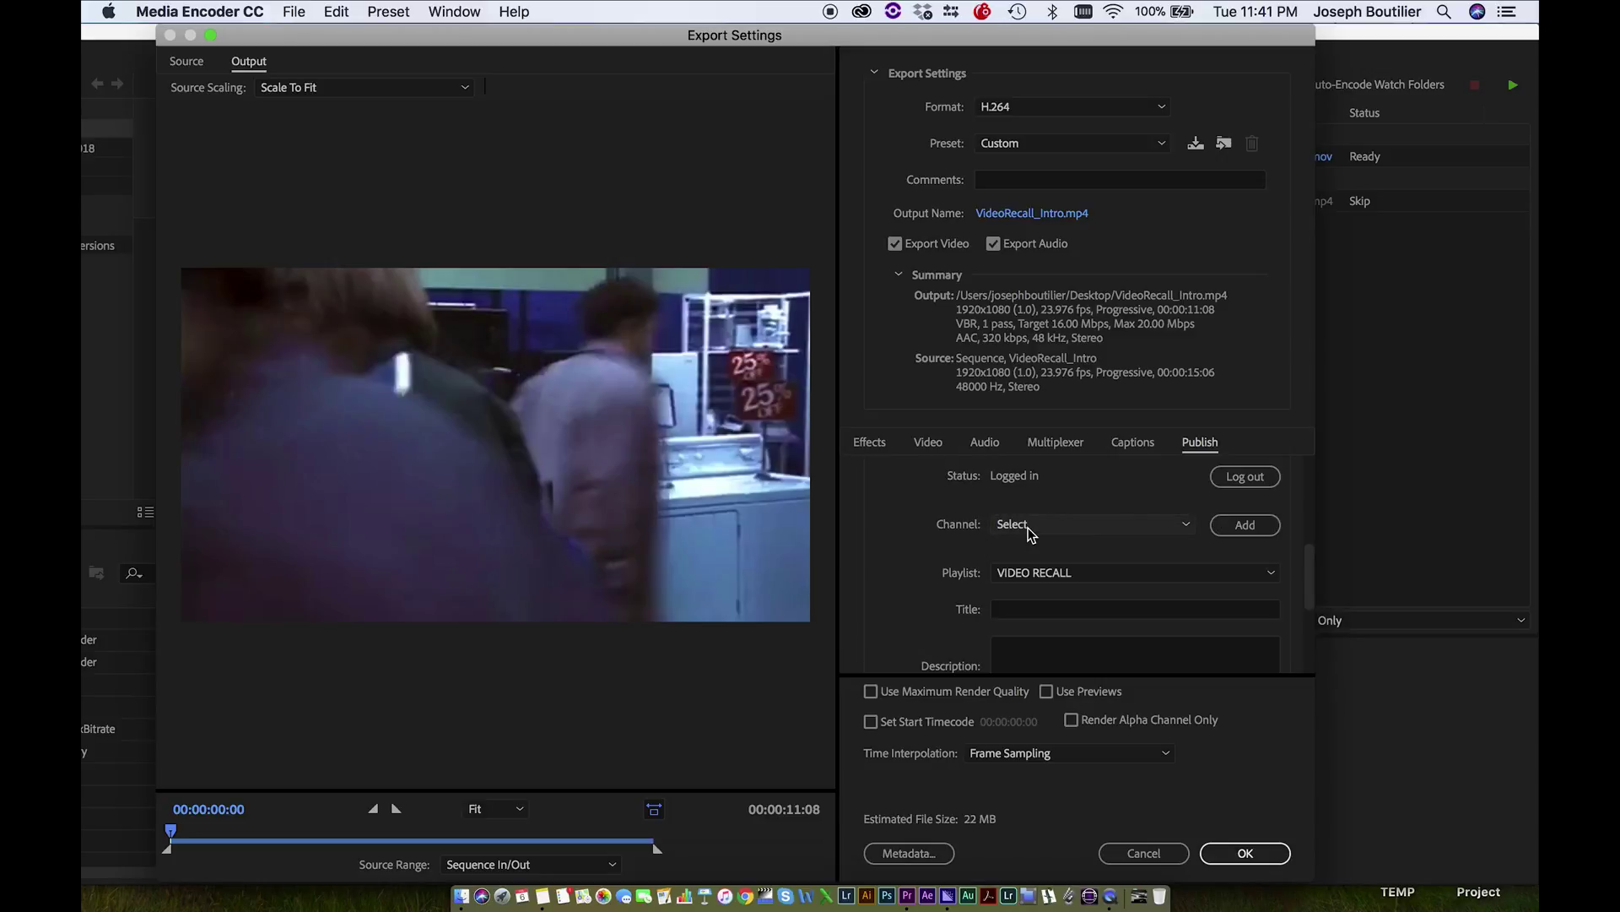
{"action": "scroll", "coordinate": [924, 562], "scroll_direction": "up", "scroll_amount": 2}
{"action": "scroll", "coordinate": [937, 604], "scroll_direction": "down", "scroll_amount": 5}
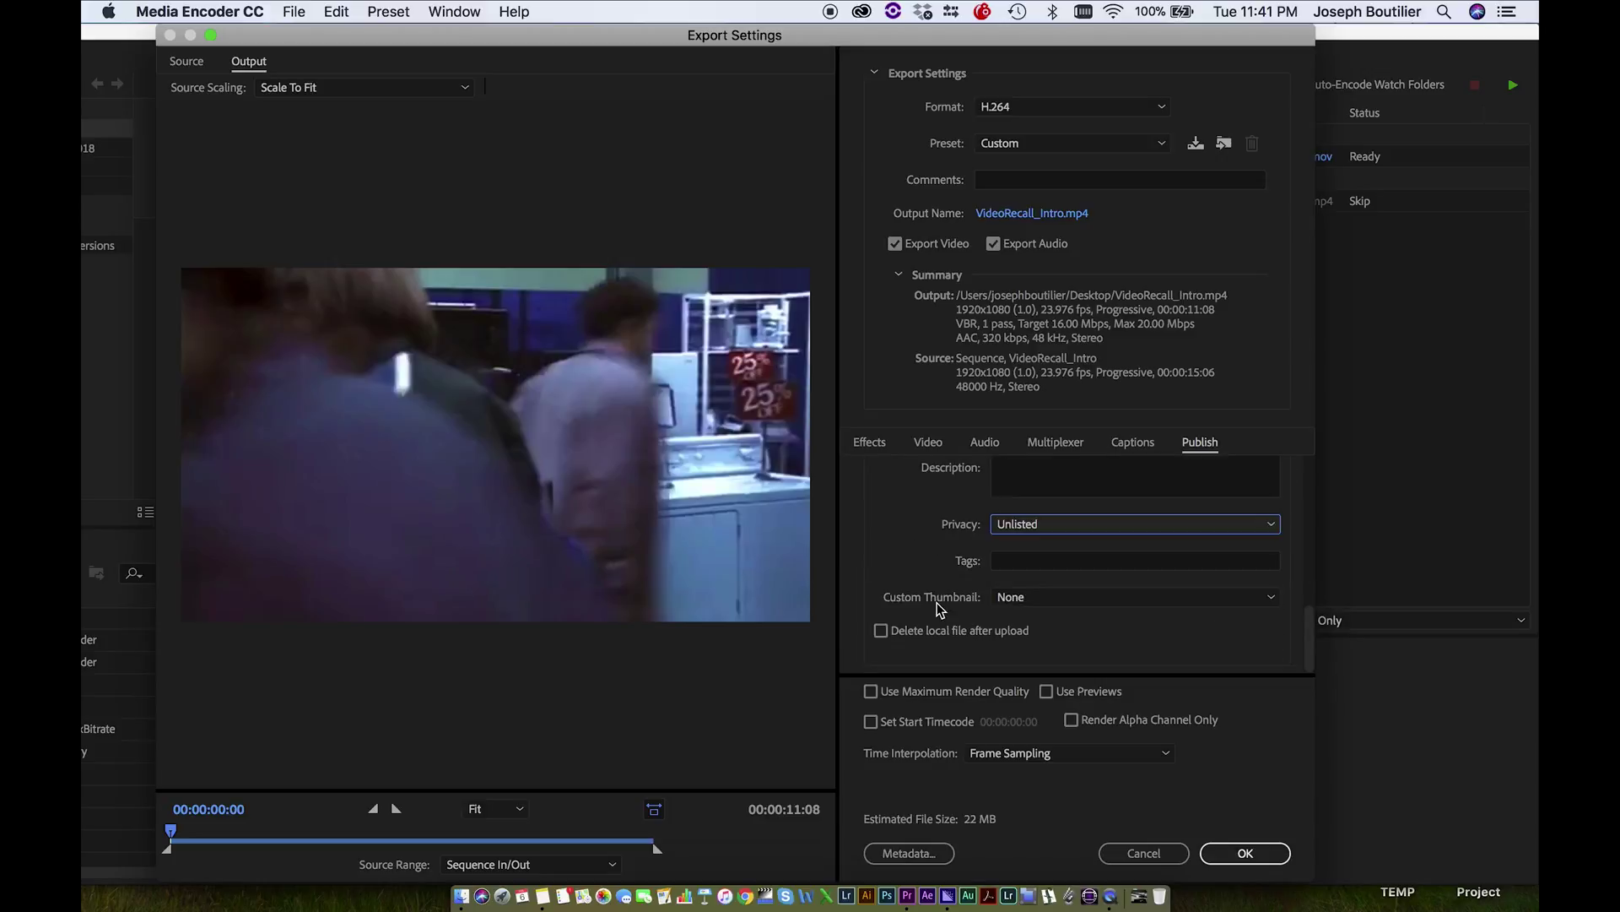
{"action": "left_click", "coordinate": [1247, 853]}
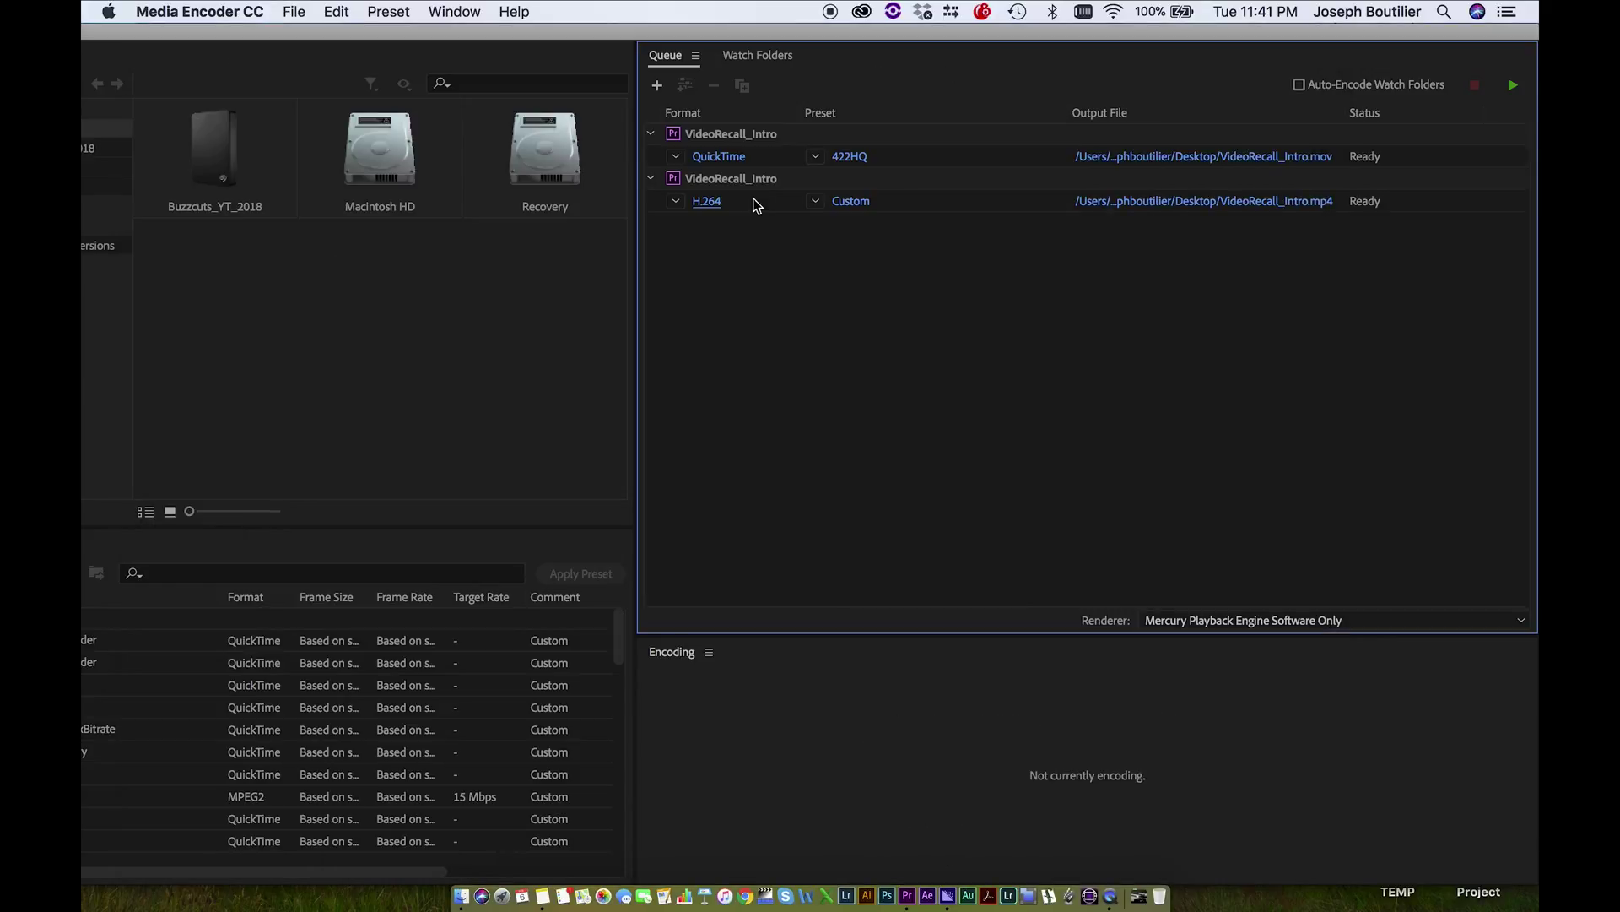
- Add another output to the second VideoRecall_Intro source in the queue and open its export settings
{"action": "left_click", "coordinate": [762, 192]}
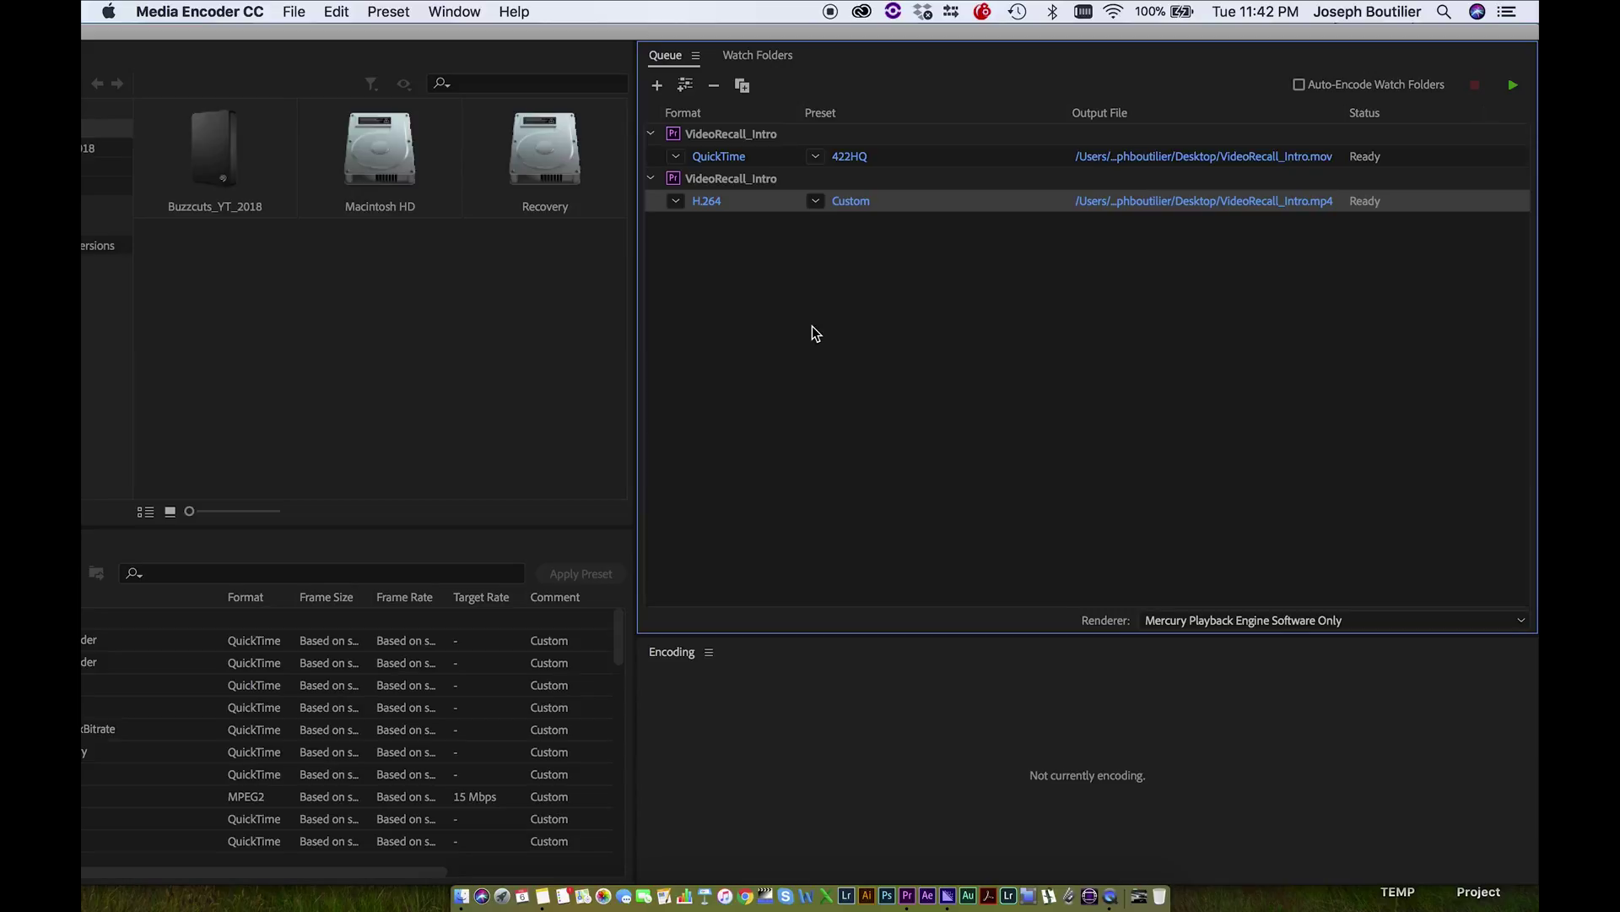
{"action": "left_click", "coordinate": [735, 177]}
{"action": "left_click", "coordinate": [712, 136]}
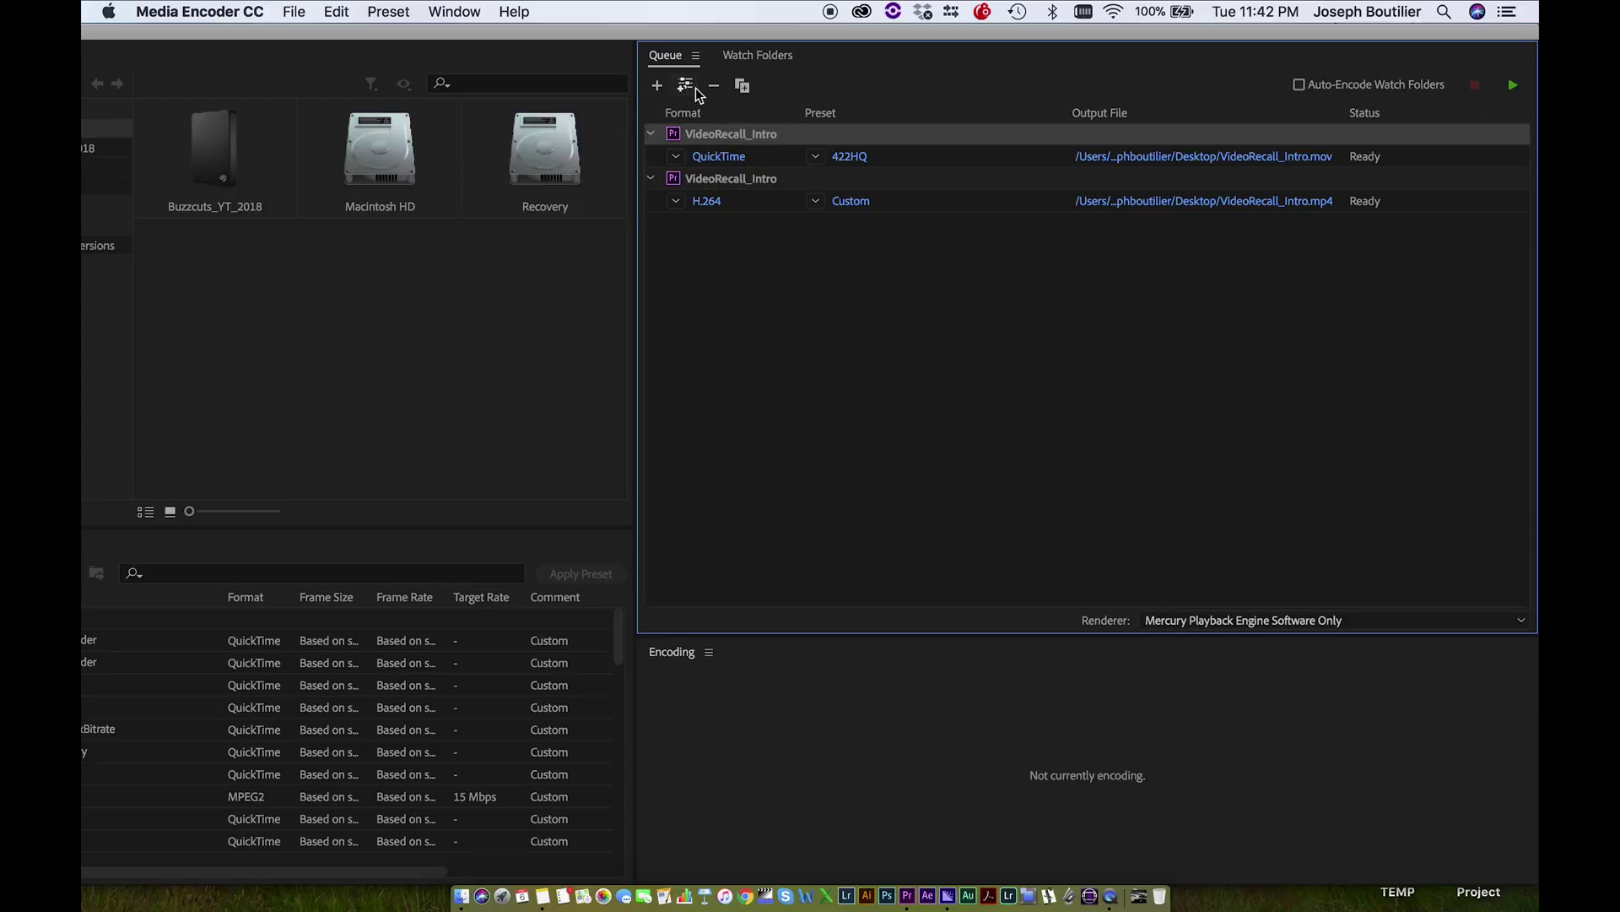
{"action": "left_click", "coordinate": [736, 181]}
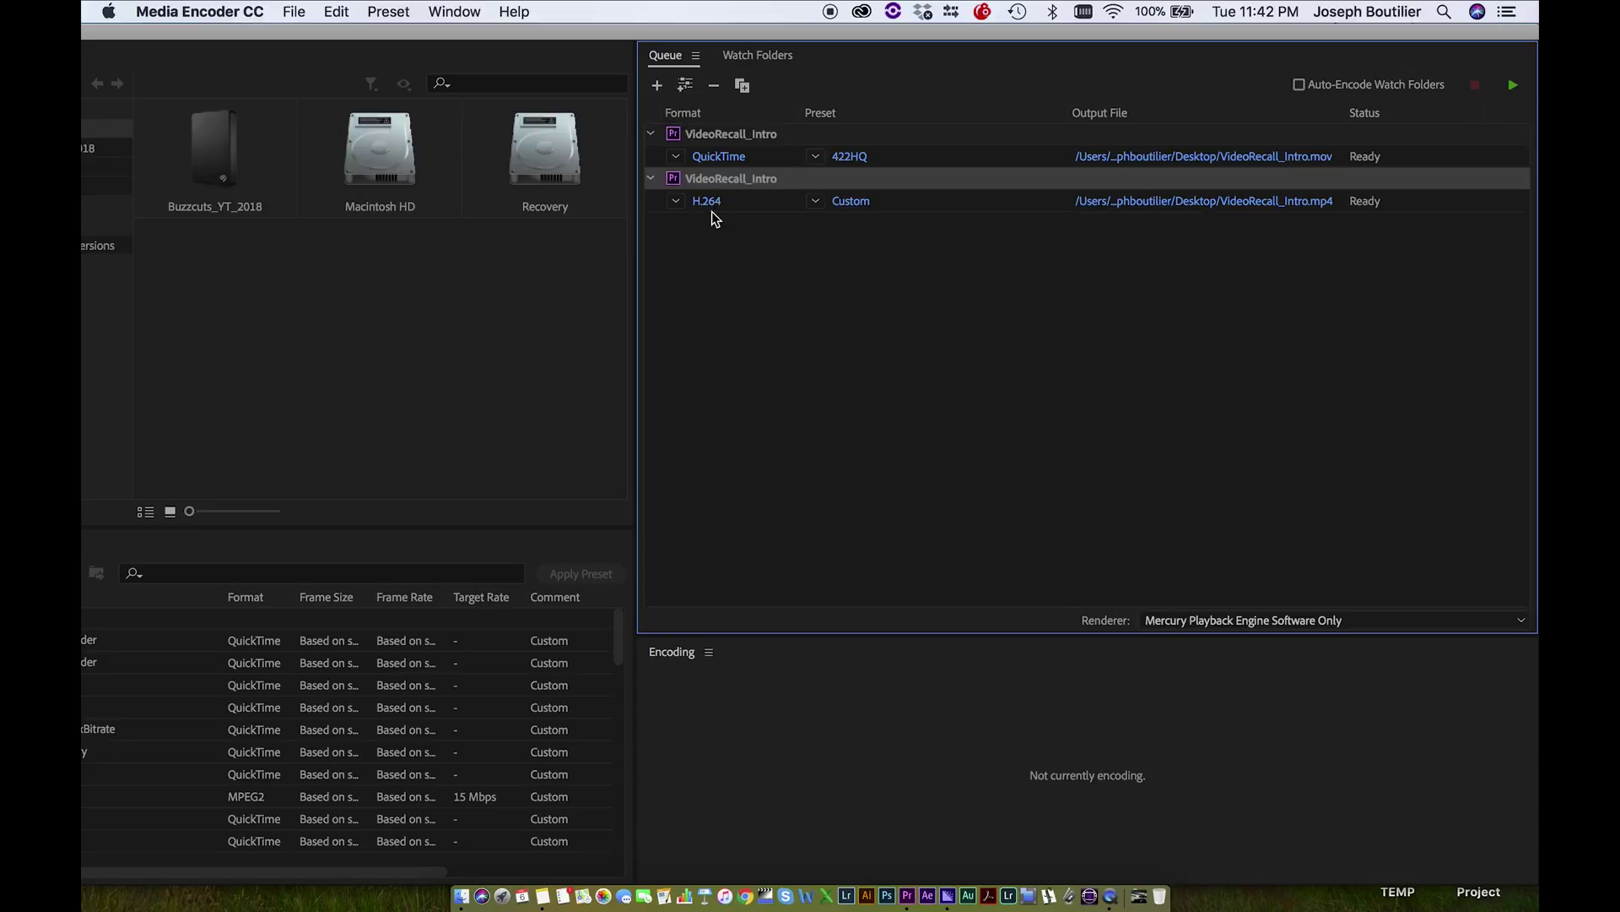
{"action": "left_click", "coordinate": [684, 87]}
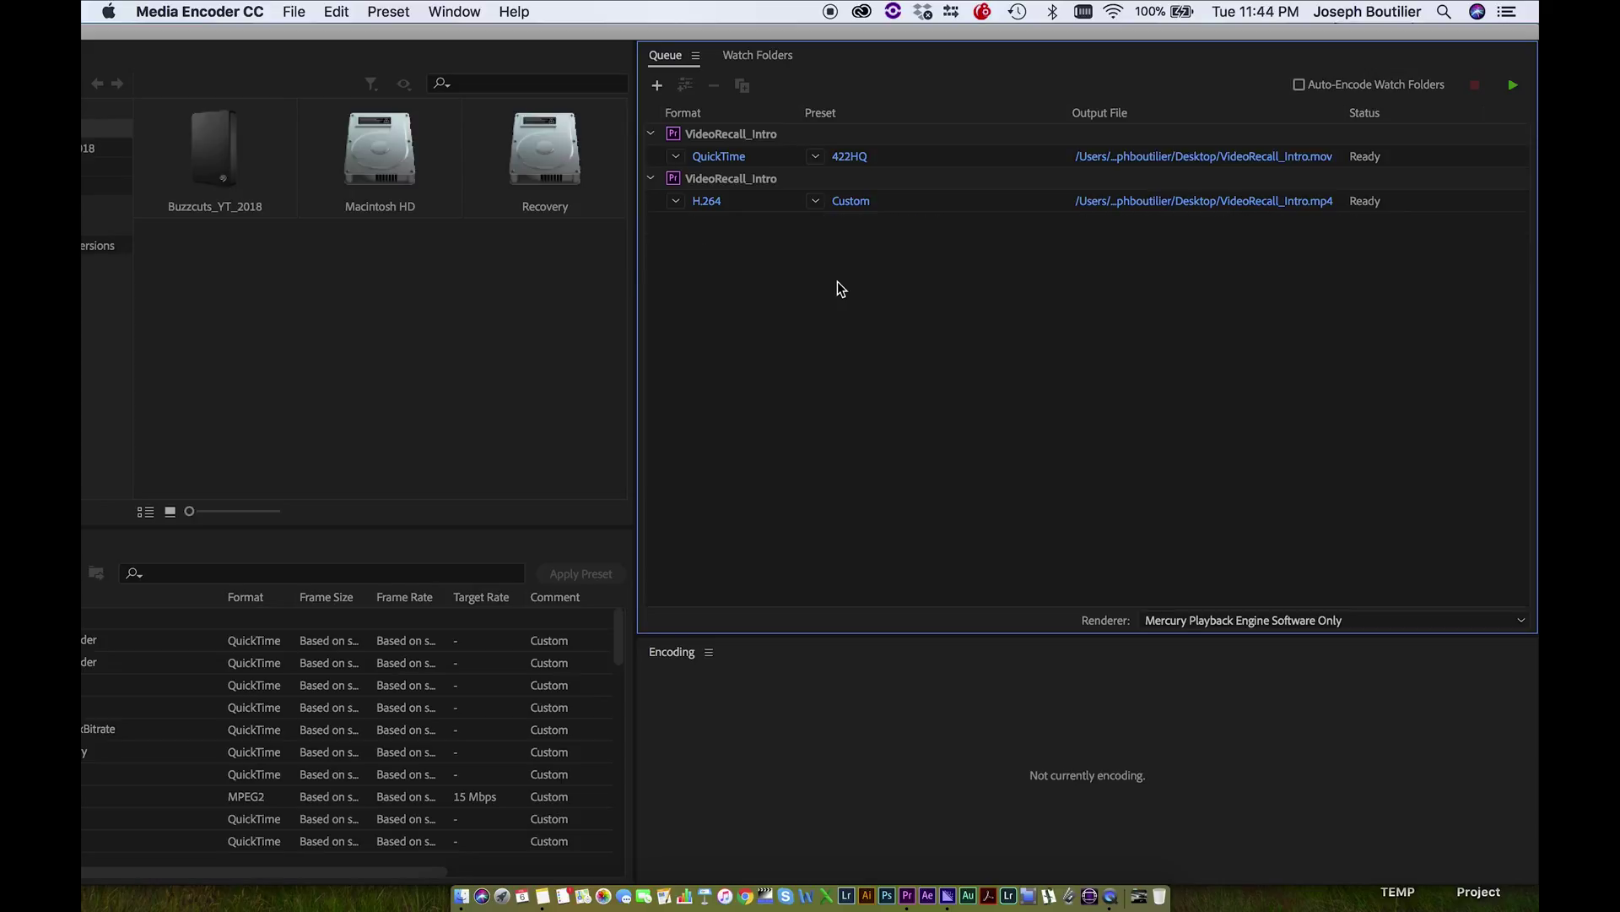
{"action": "left_click", "coordinate": [797, 179]}
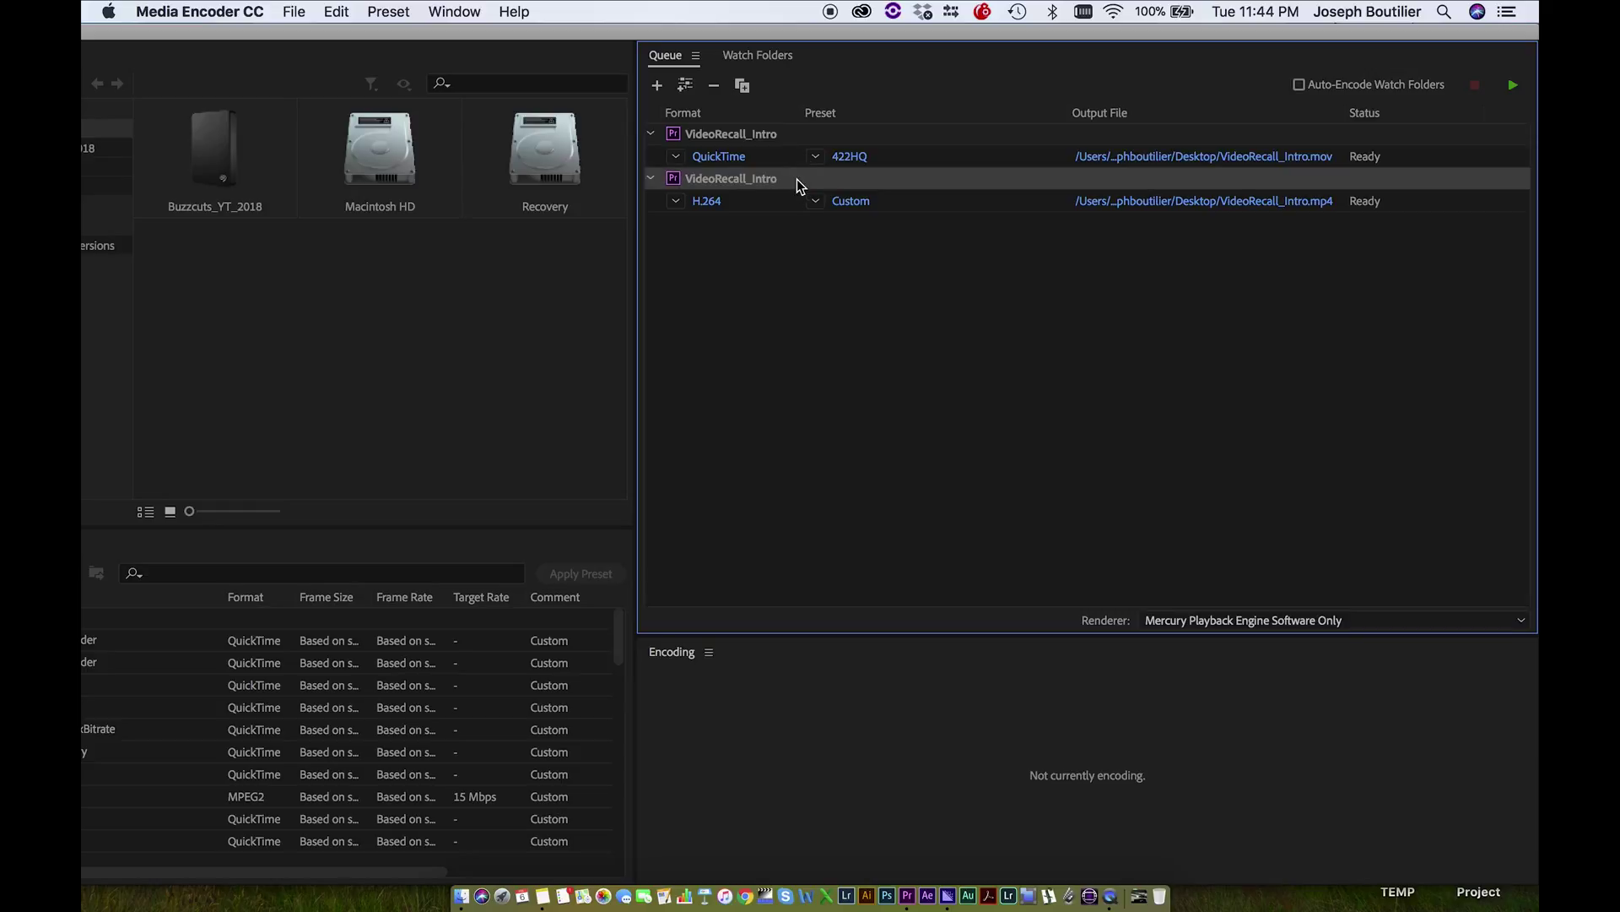
{"action": "left_click", "coordinate": [686, 87]}
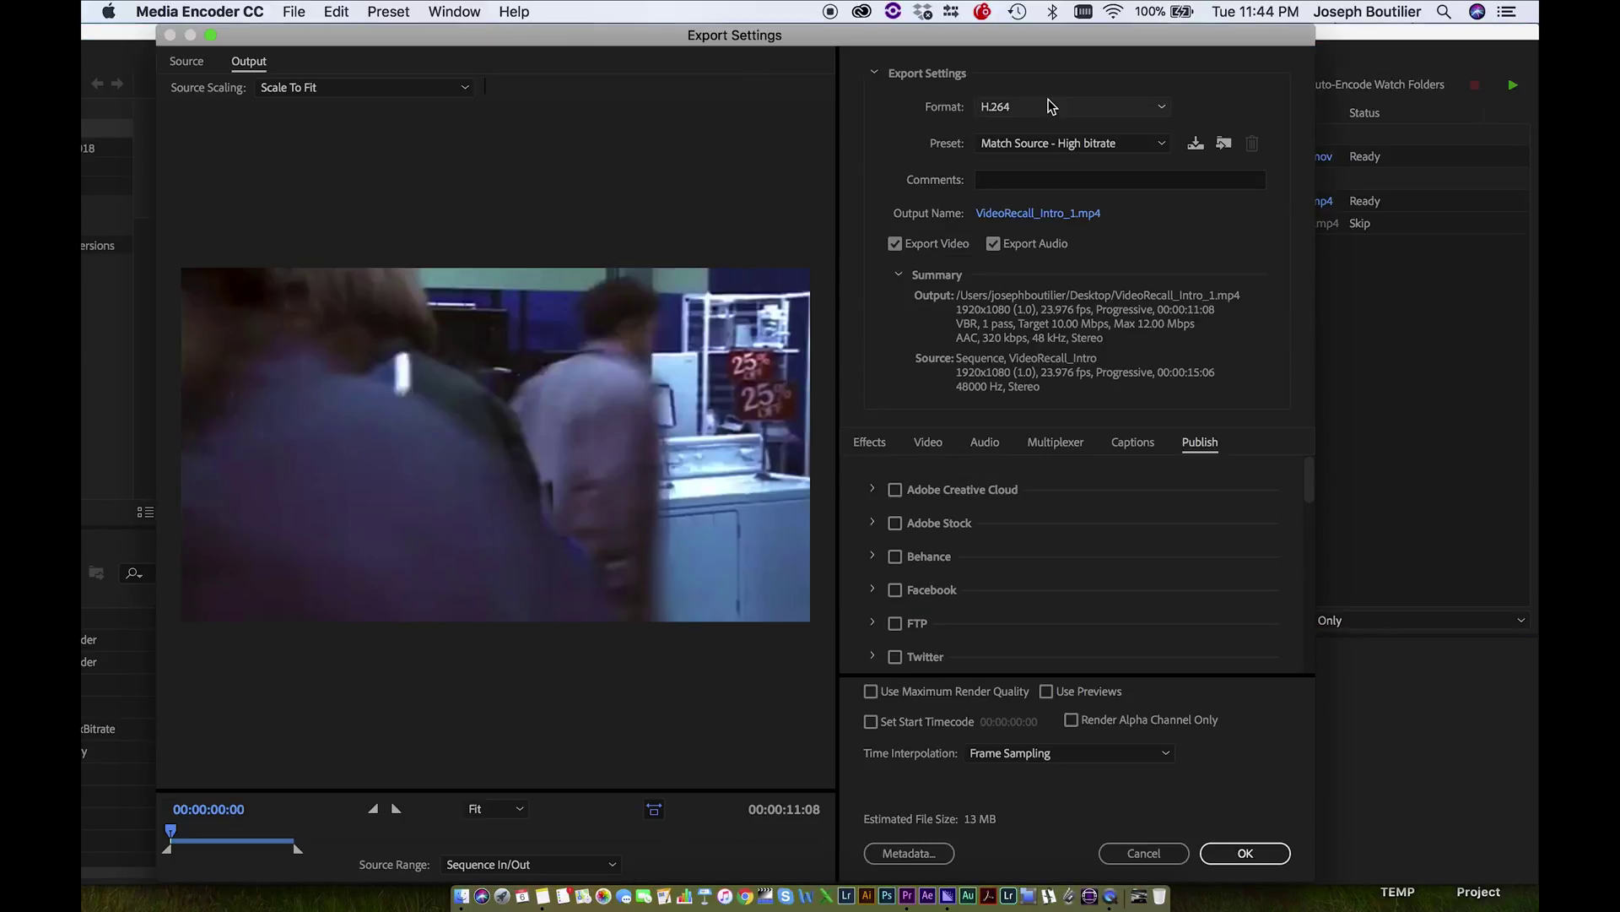
- Apply the Vimeo 1080p HD preset to the new output and enable Vimeo as its publishing destination
{"action": "left_click", "coordinate": [1014, 145]}
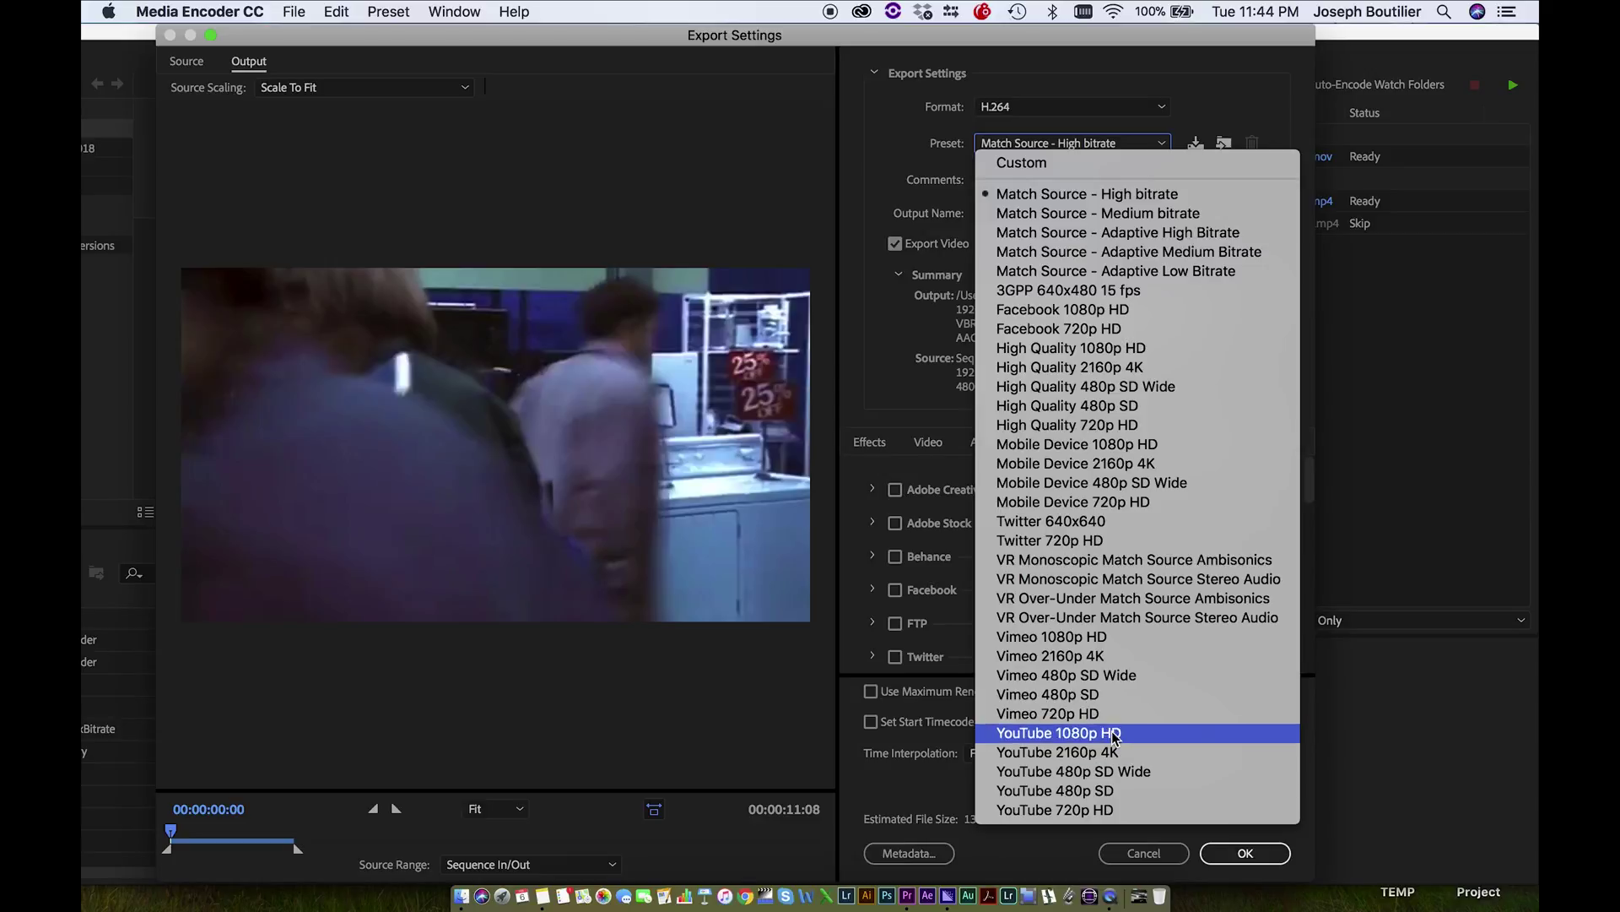
{"action": "left_click", "coordinate": [1103, 645]}
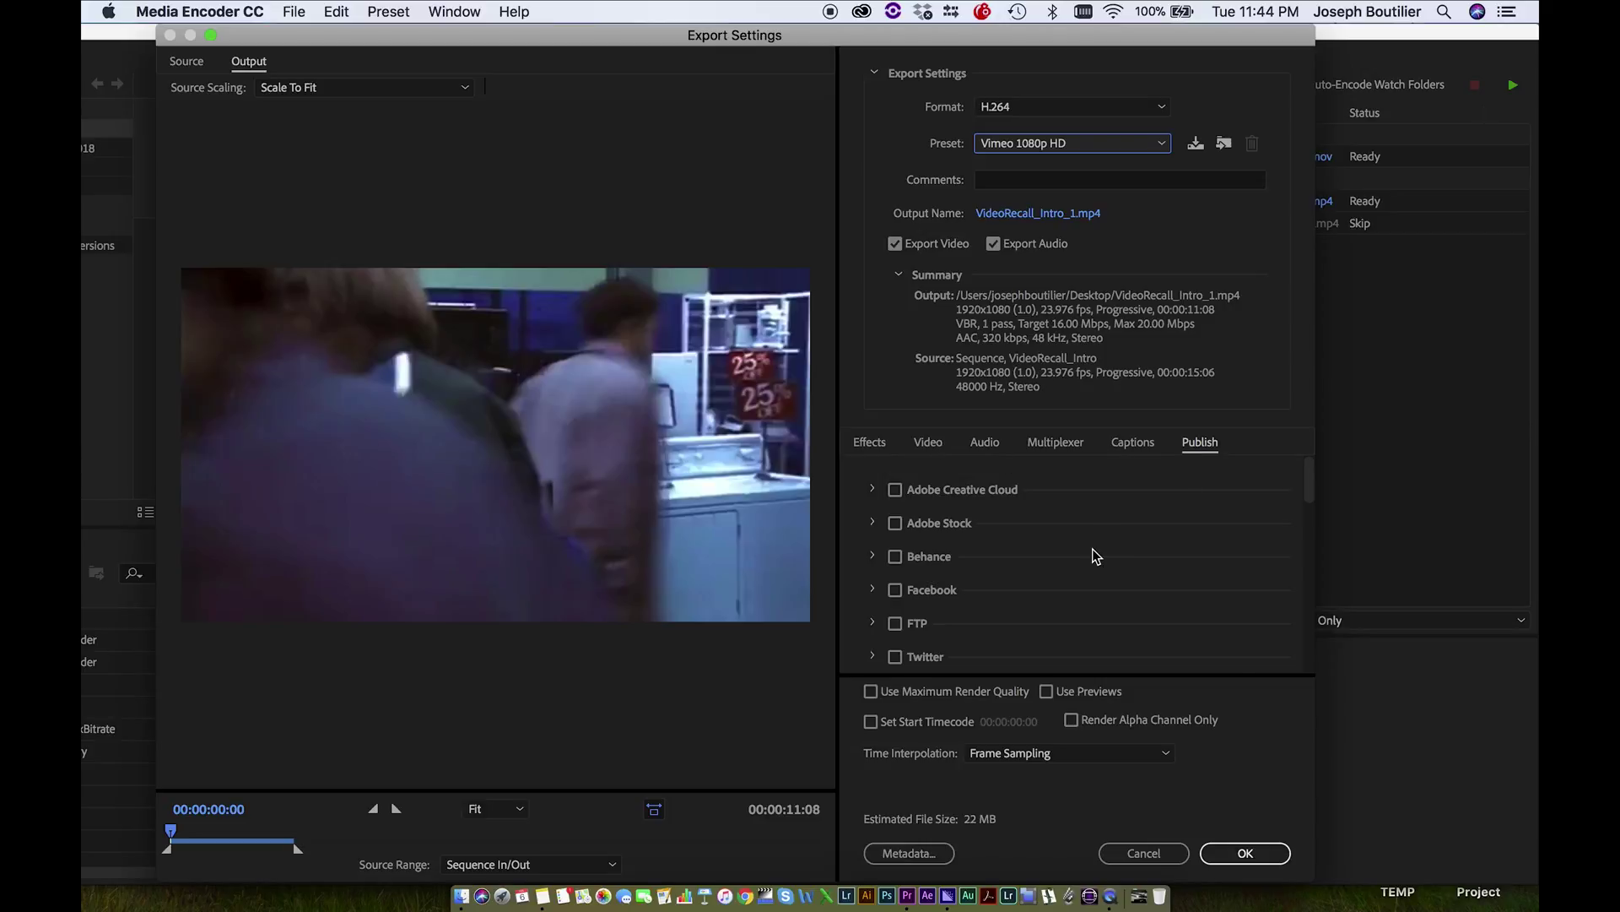
{"action": "scroll", "coordinate": [1095, 557], "scroll_direction": "down", "scroll_amount": 3}
{"action": "left_click", "coordinate": [895, 579]}
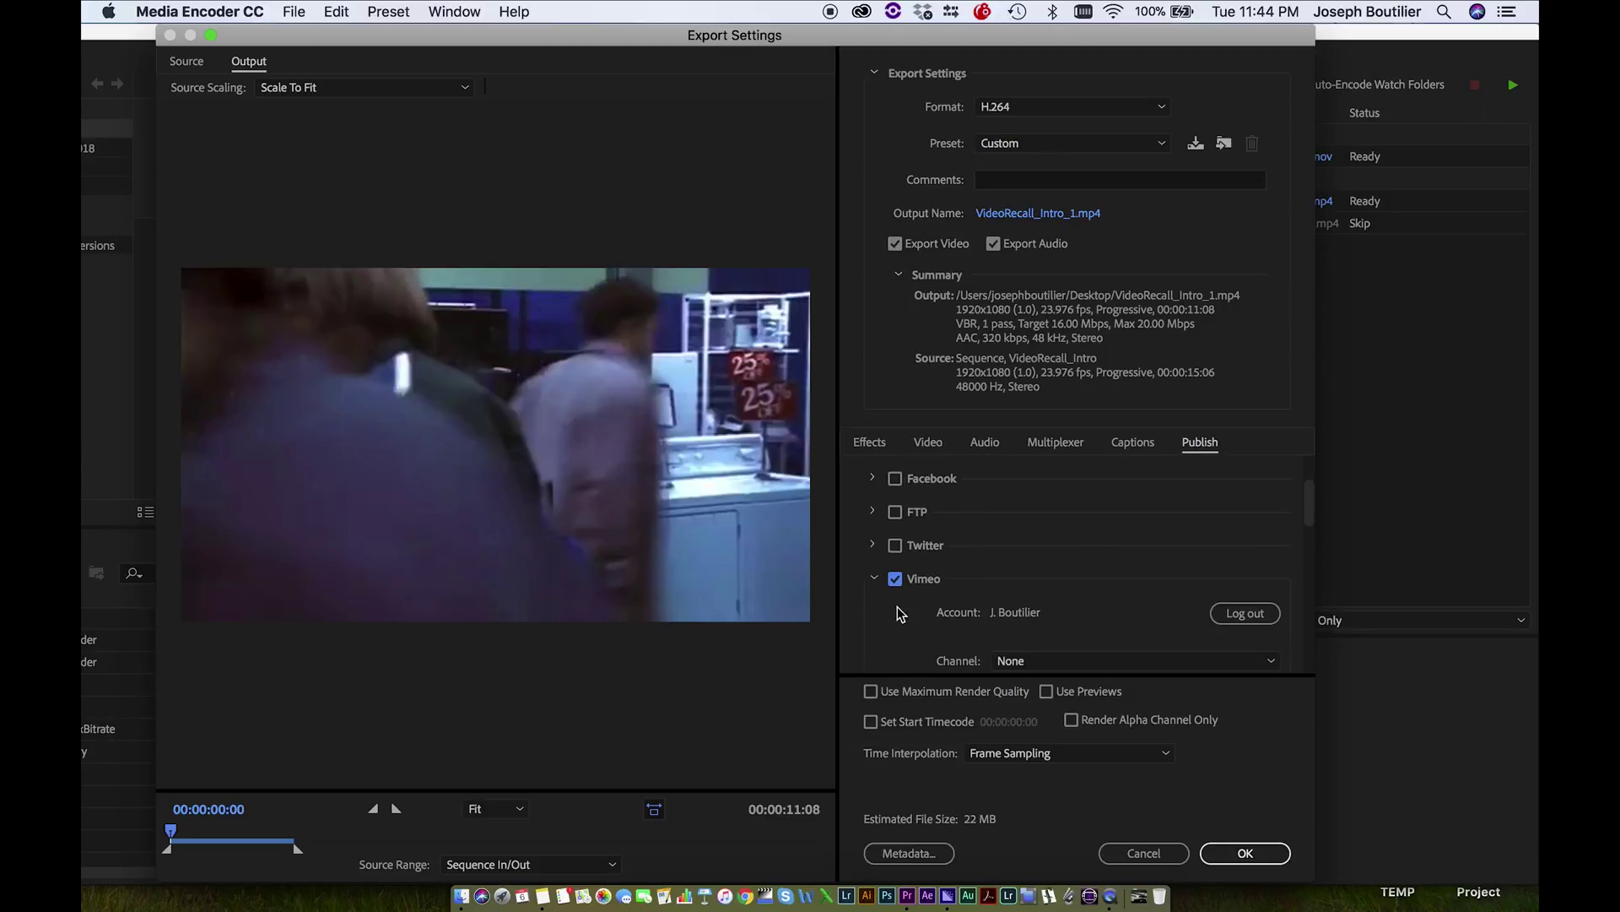
- Review the Vimeo fields, keeping channel None and viewable by Only me, and accept the export settings
{"action": "scroll", "coordinate": [897, 616], "scroll_direction": "down", "scroll_amount": 5}
{"action": "scroll", "coordinate": [941, 590], "scroll_direction": "up", "scroll_amount": 5}
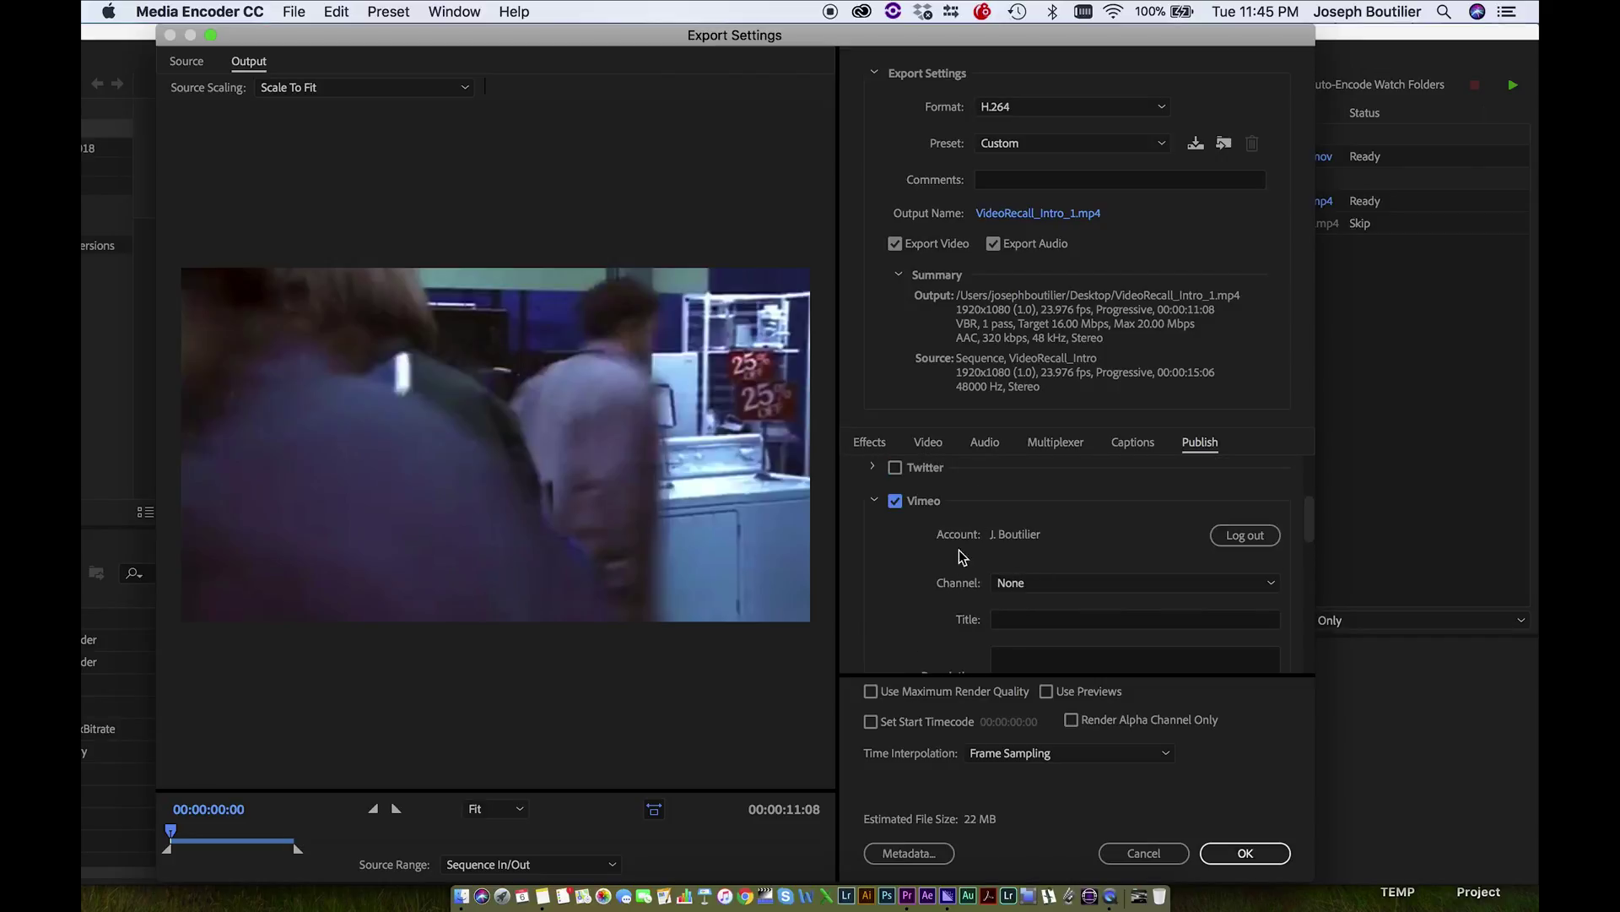
{"action": "scroll", "coordinate": [966, 577], "scroll_direction": "down", "scroll_amount": 1}
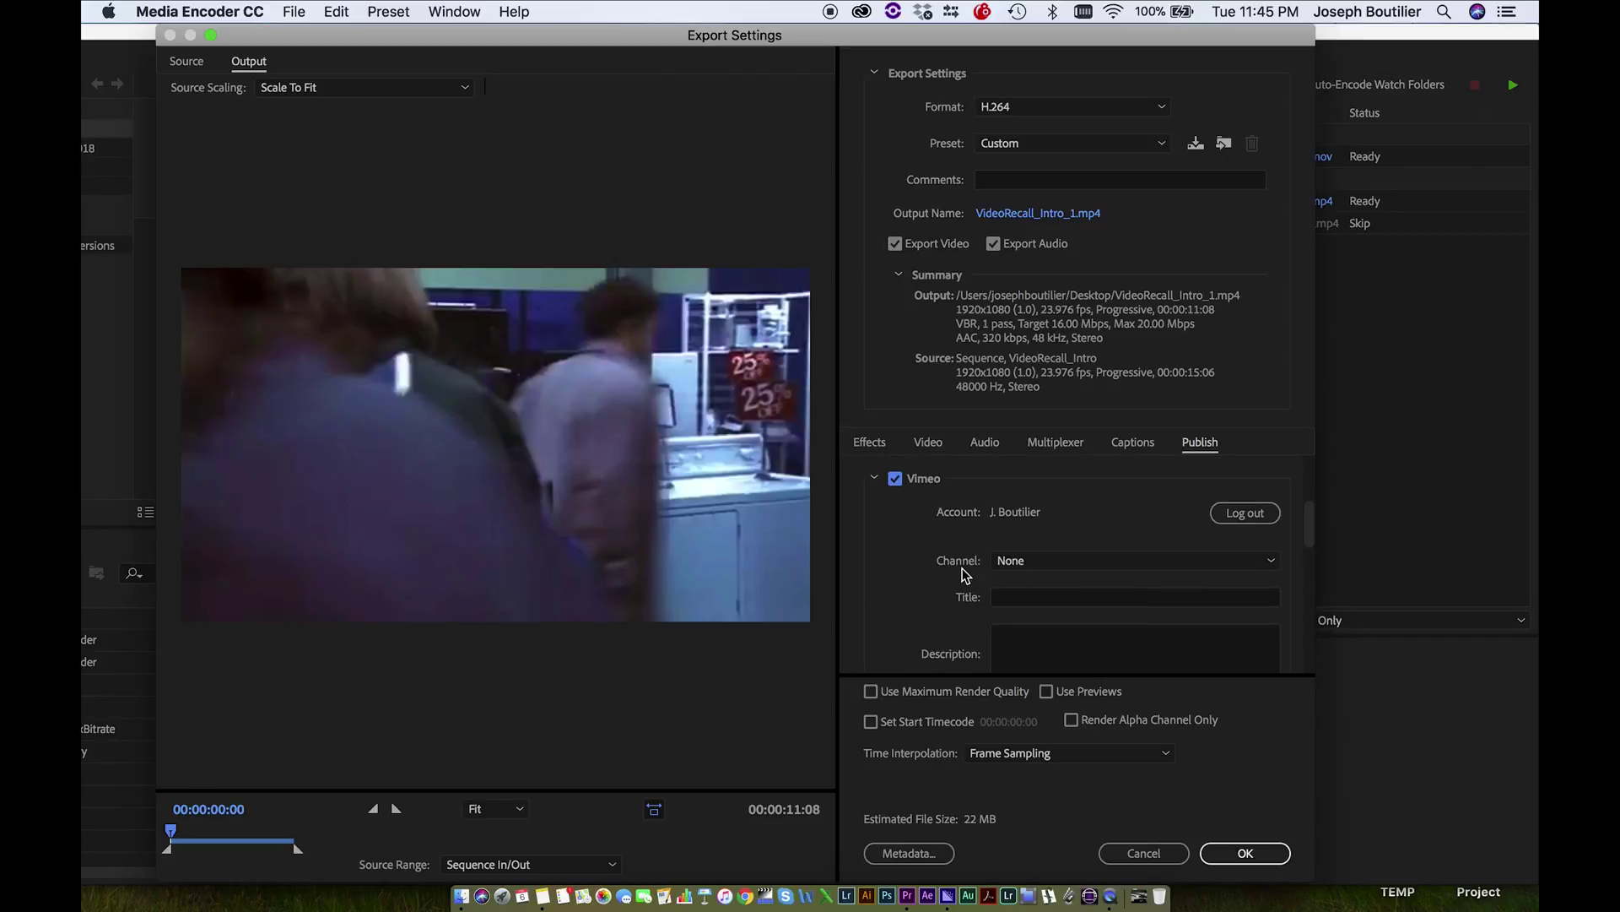
{"action": "left_click", "coordinate": [1009, 564]}
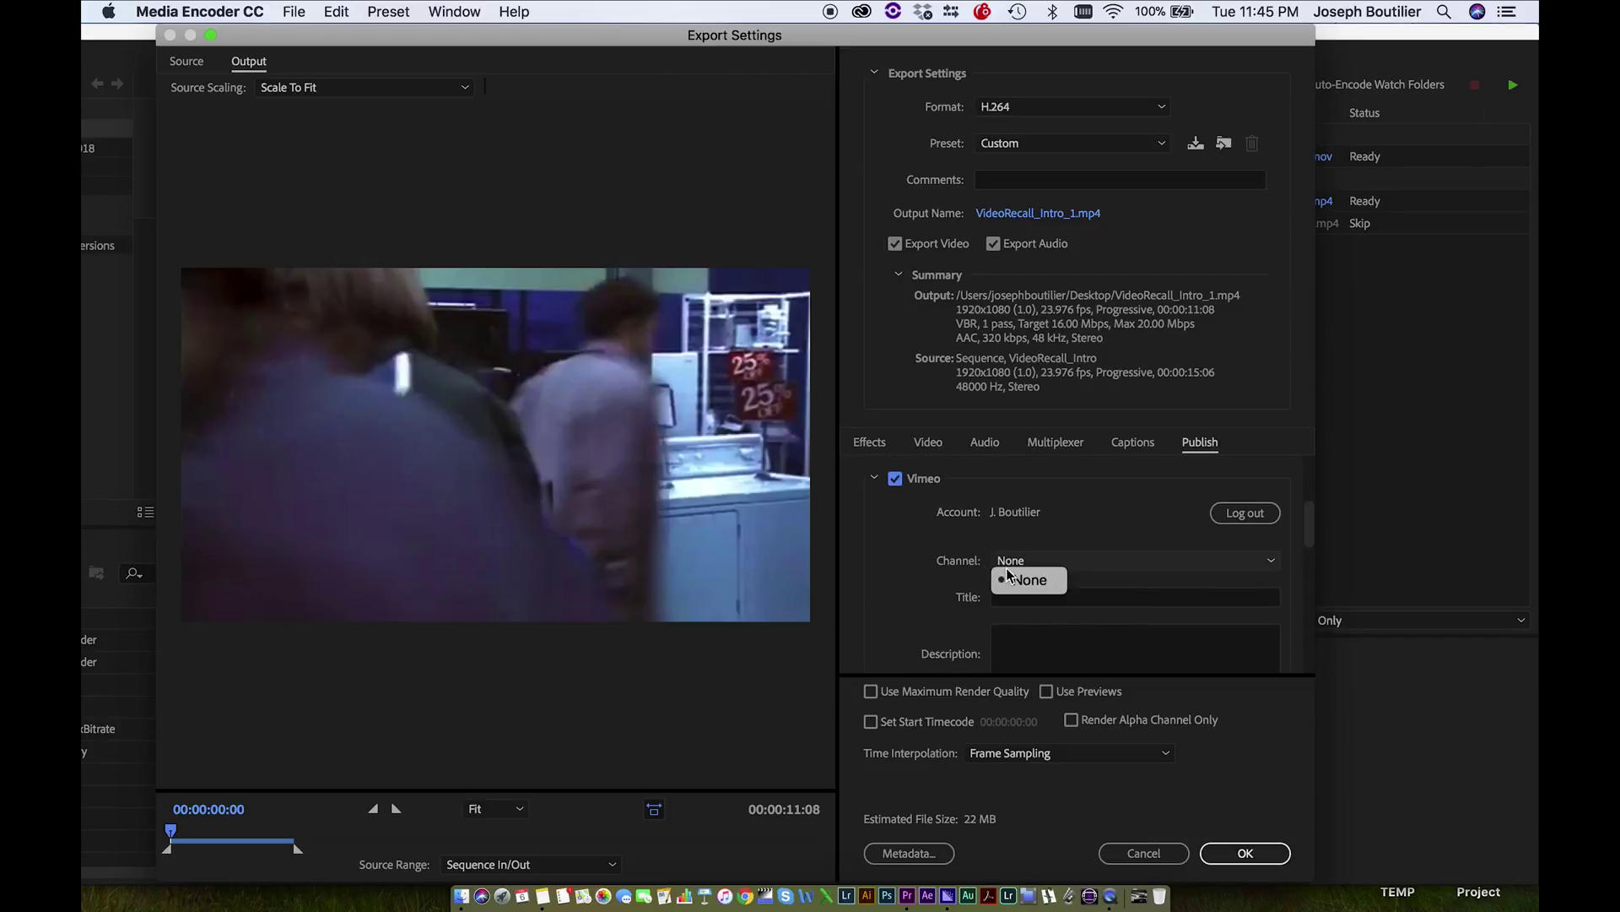
{"action": "left_click", "coordinate": [942, 579]}
{"action": "scroll", "coordinate": [954, 593], "scroll_direction": "down", "scroll_amount": 1}
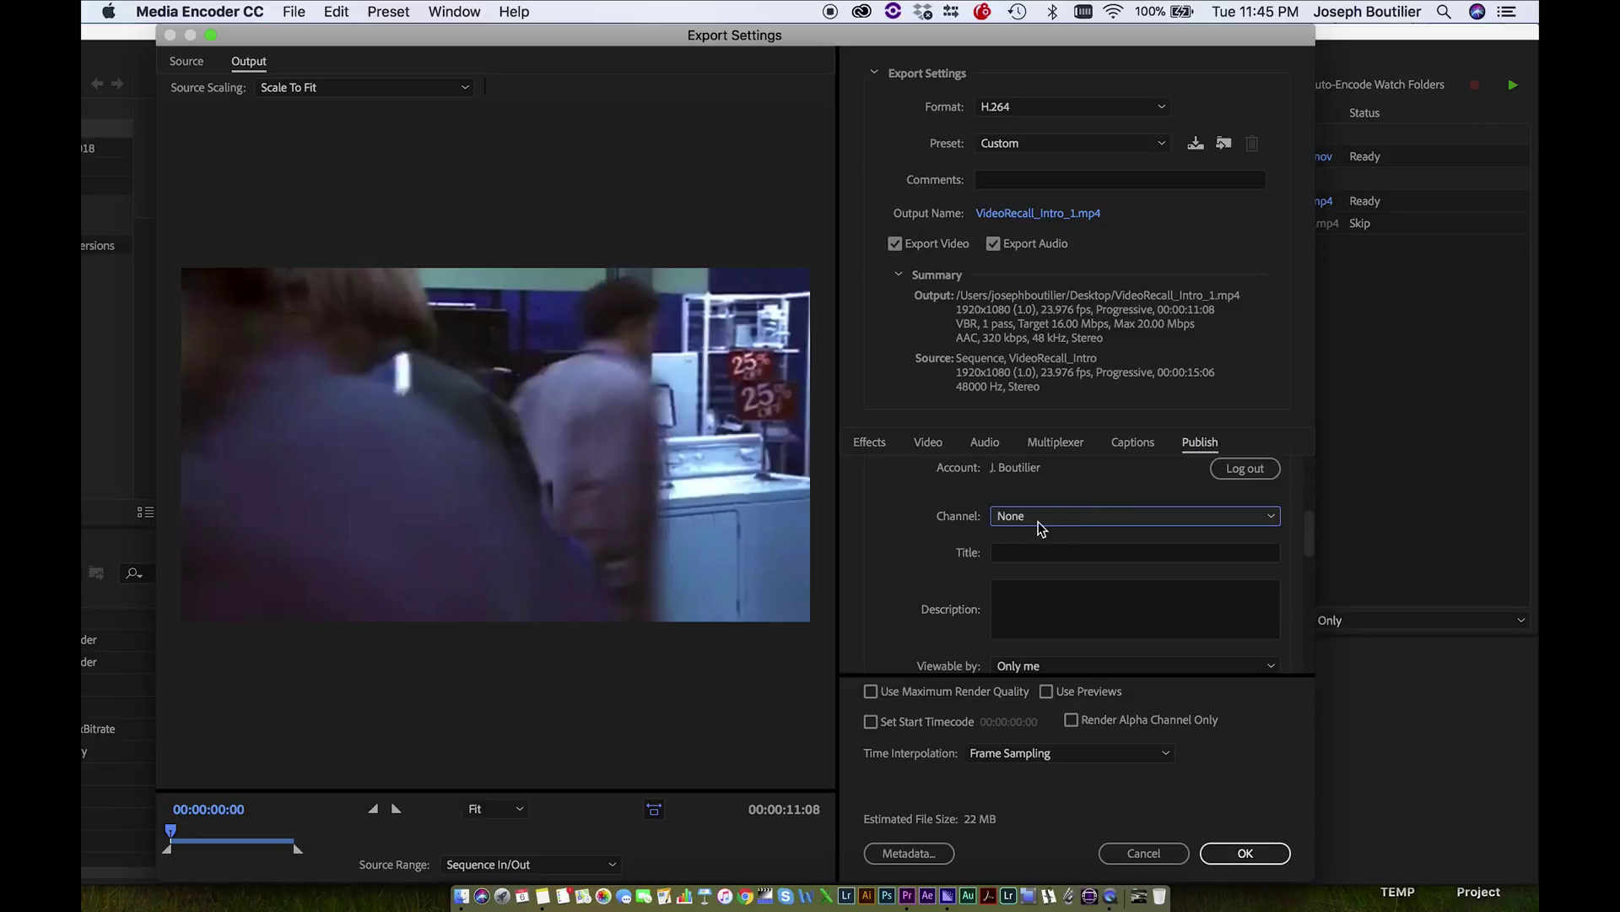
{"action": "scroll", "coordinate": [933, 570], "scroll_direction": "down", "scroll_amount": 1}
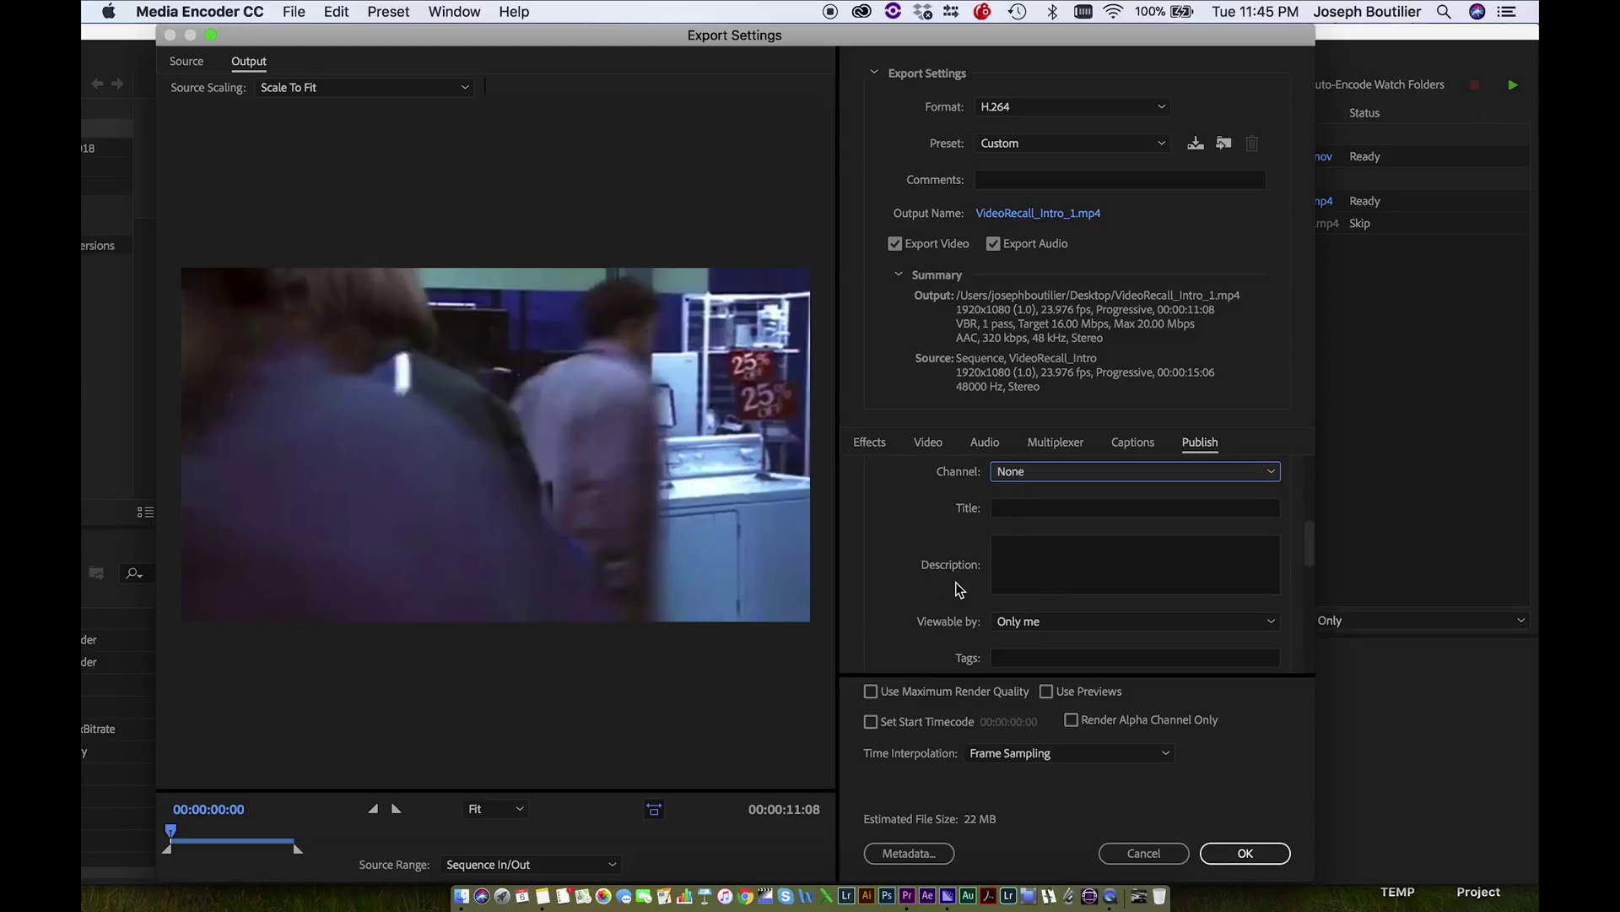
{"action": "scroll", "coordinate": [961, 590], "scroll_direction": "down", "scroll_amount": 2}
{"action": "left_click", "coordinate": [1027, 556]}
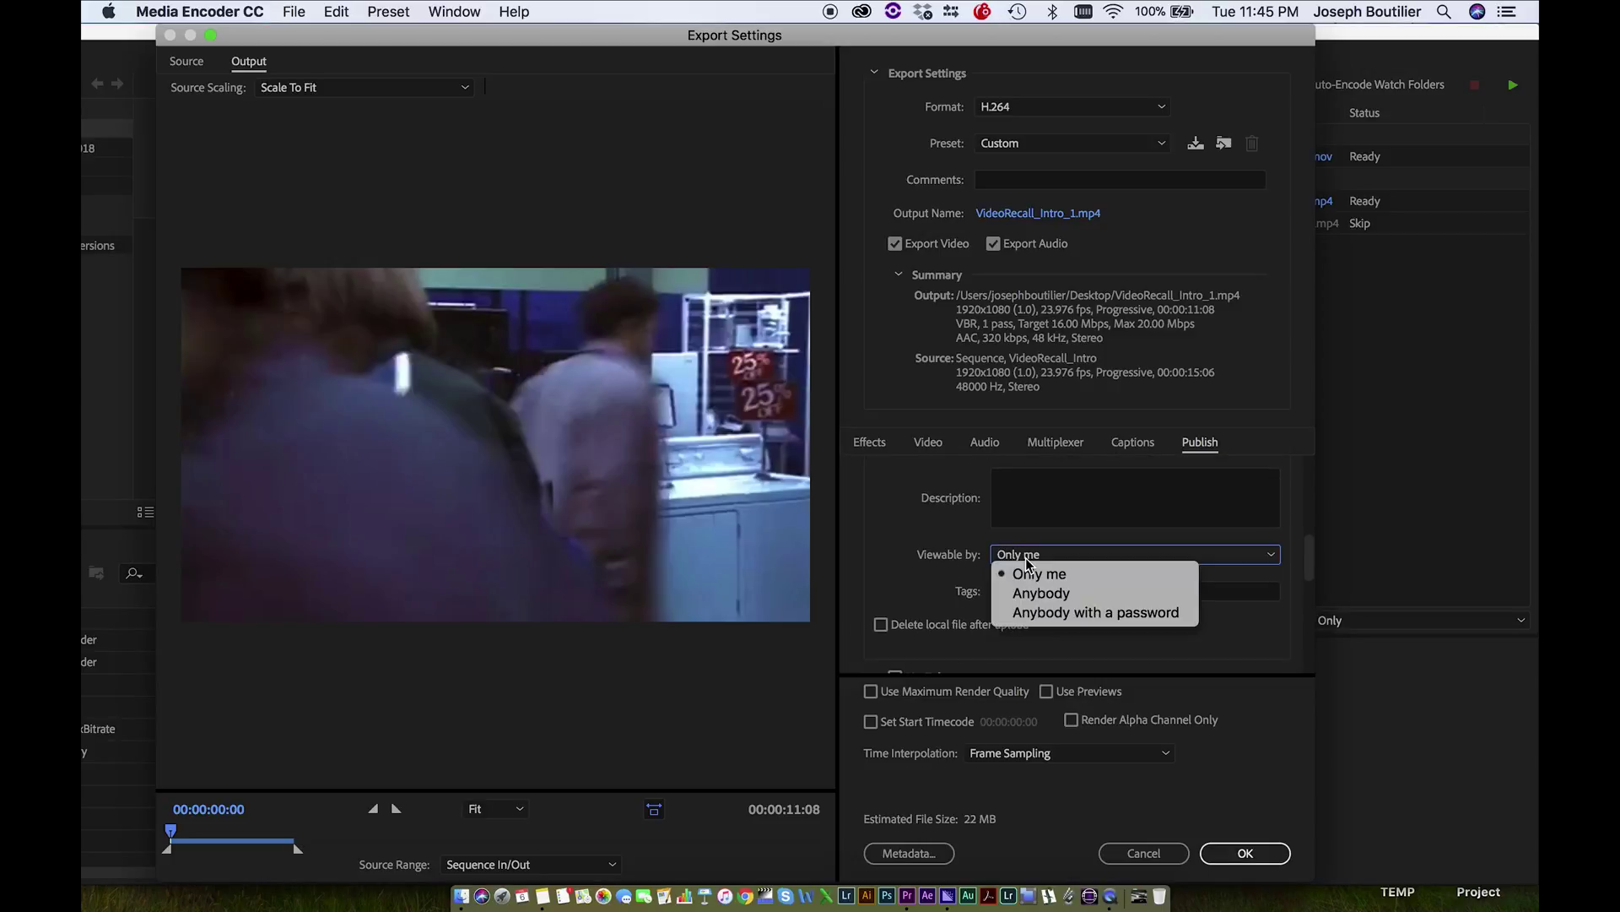
{"action": "left_click", "coordinate": [938, 568]}
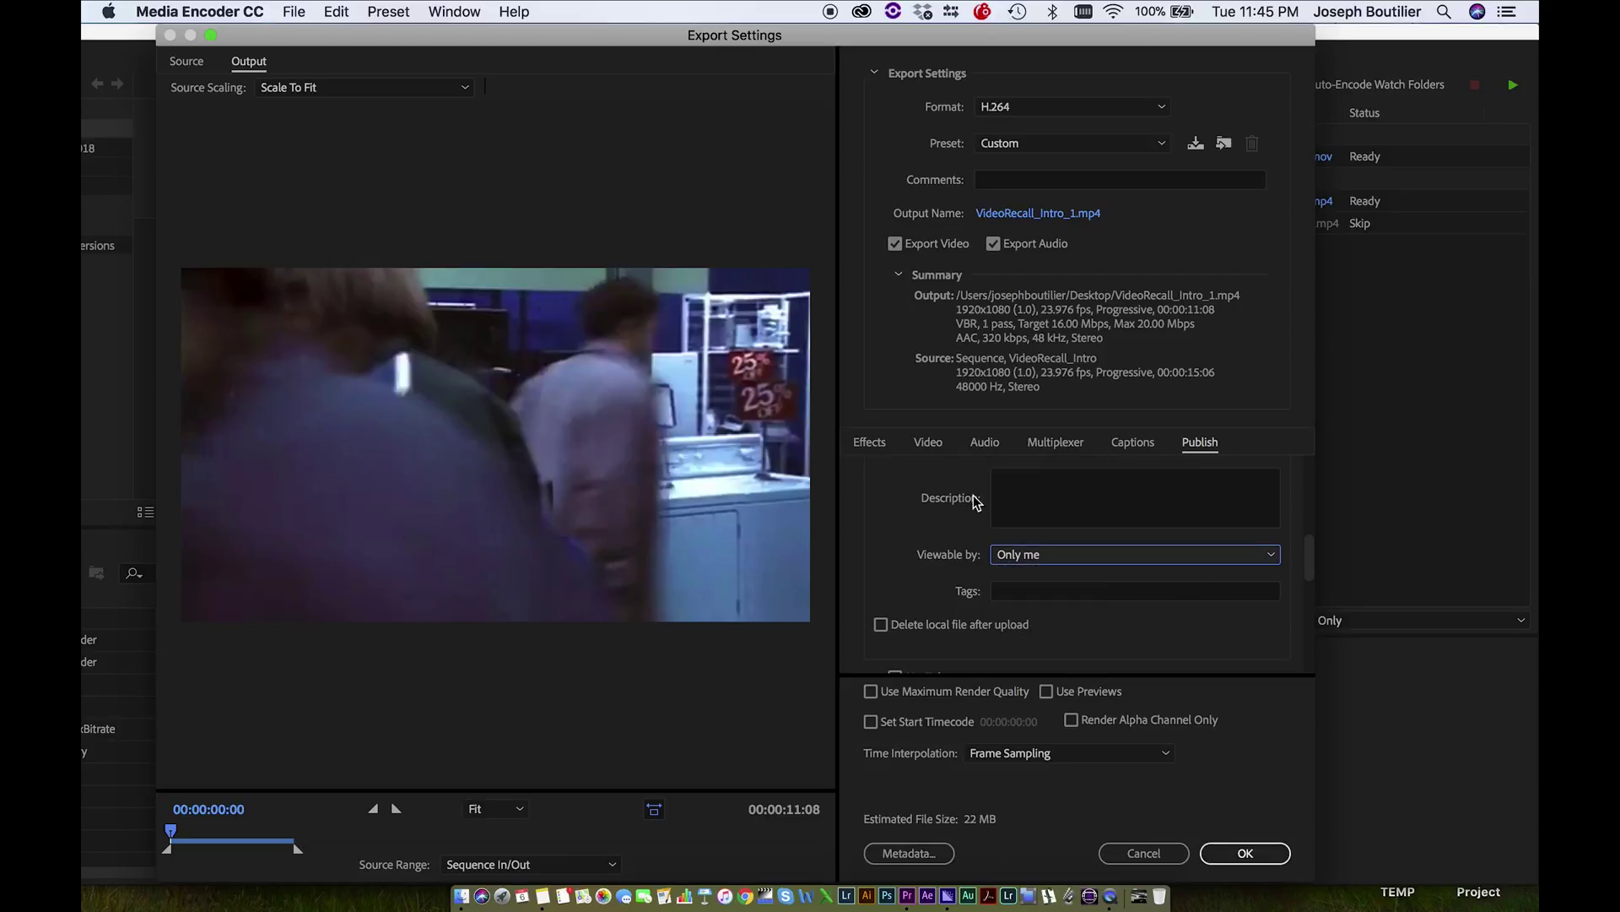
{"action": "left_click", "coordinate": [1264, 859]}
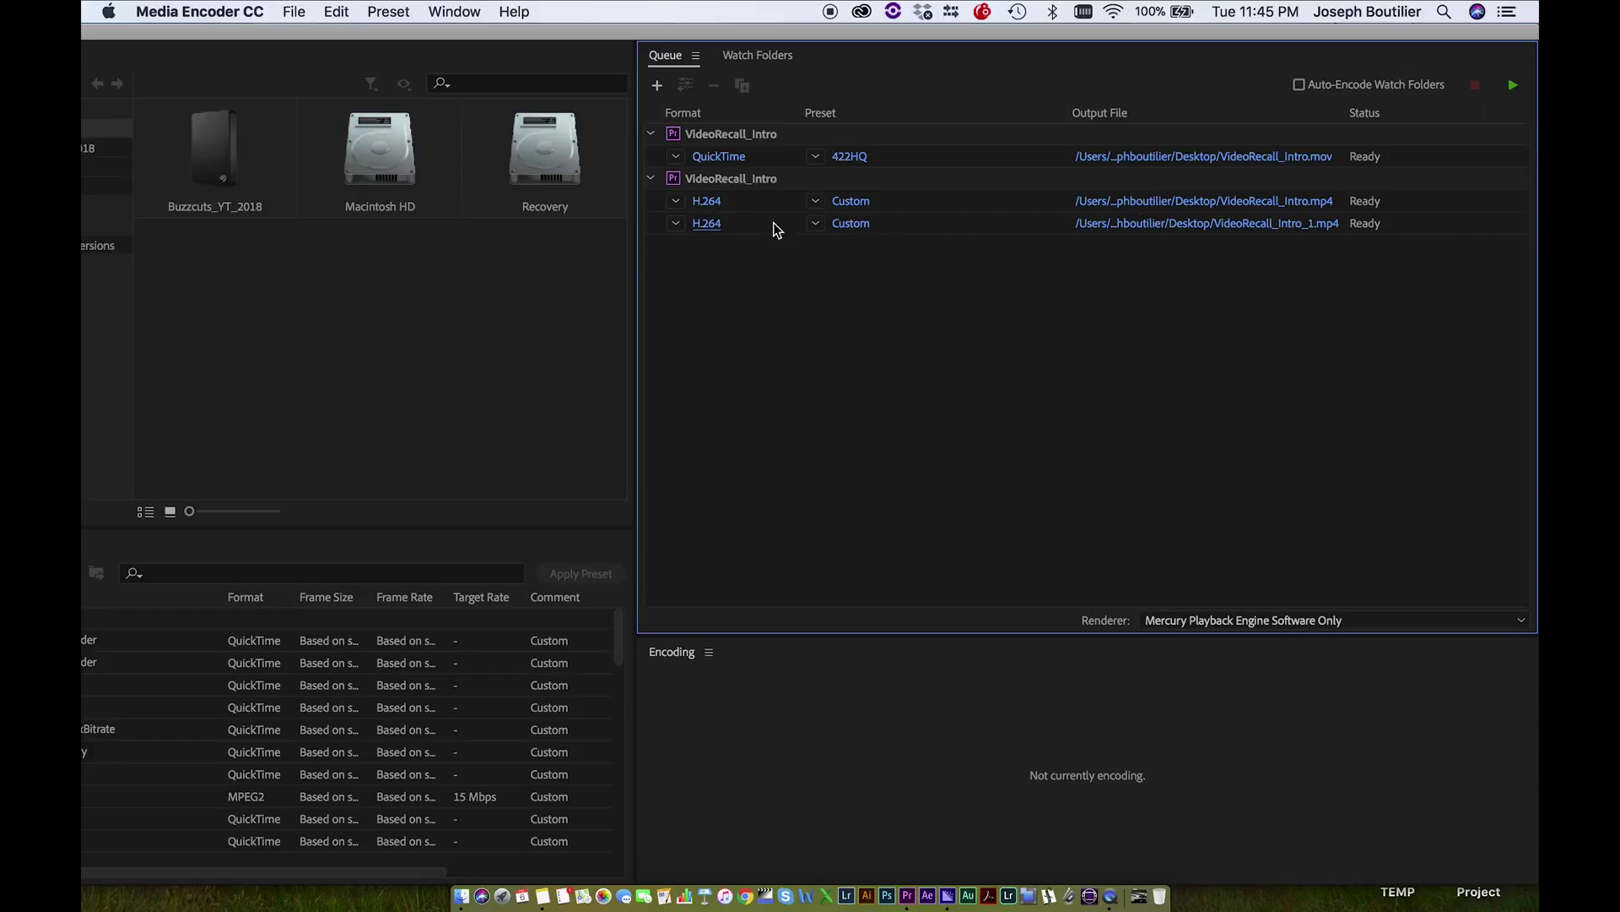
- Open the VideoRecall_Intro.mp4 output's export settings and set the source range's out point at 00:00:12:12
{"action": "left_click", "coordinate": [707, 202]}
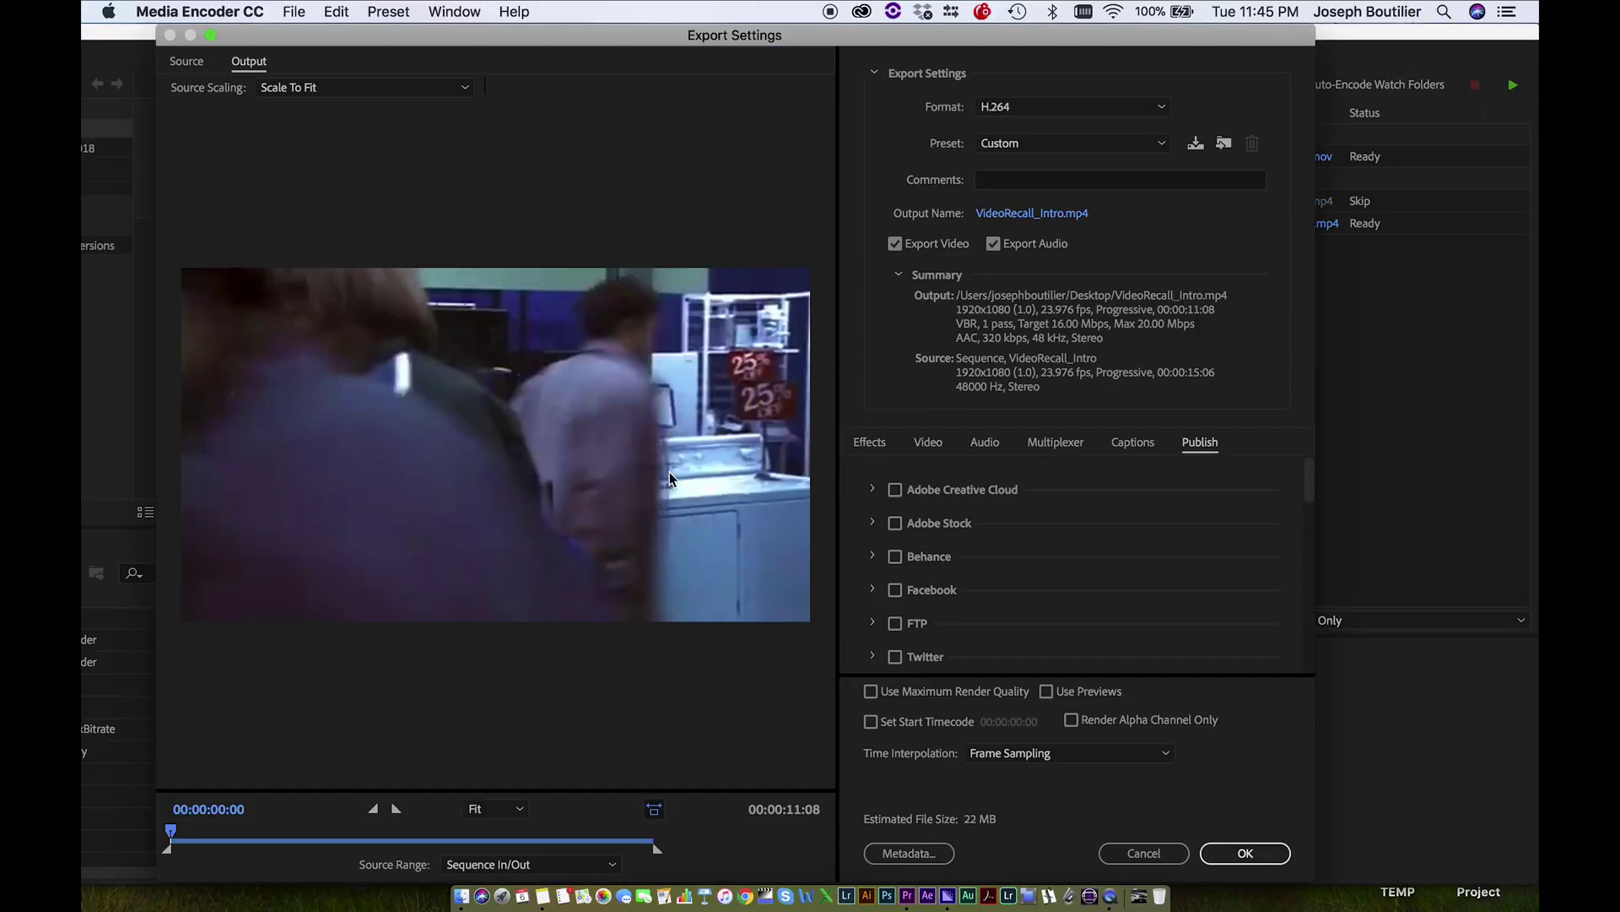
{"action": "mouse_move", "coordinate": [475, 842]}
{"action": "left_mouse_down"}
{"action": "mouse_move", "coordinate": [666, 830]}
{"action": "mouse_move", "coordinate": [714, 836]}
{"action": "mouse_move", "coordinate": [663, 851]}
{"action": "mouse_move", "coordinate": [719, 855]}
{"action": "left_mouse_up"}
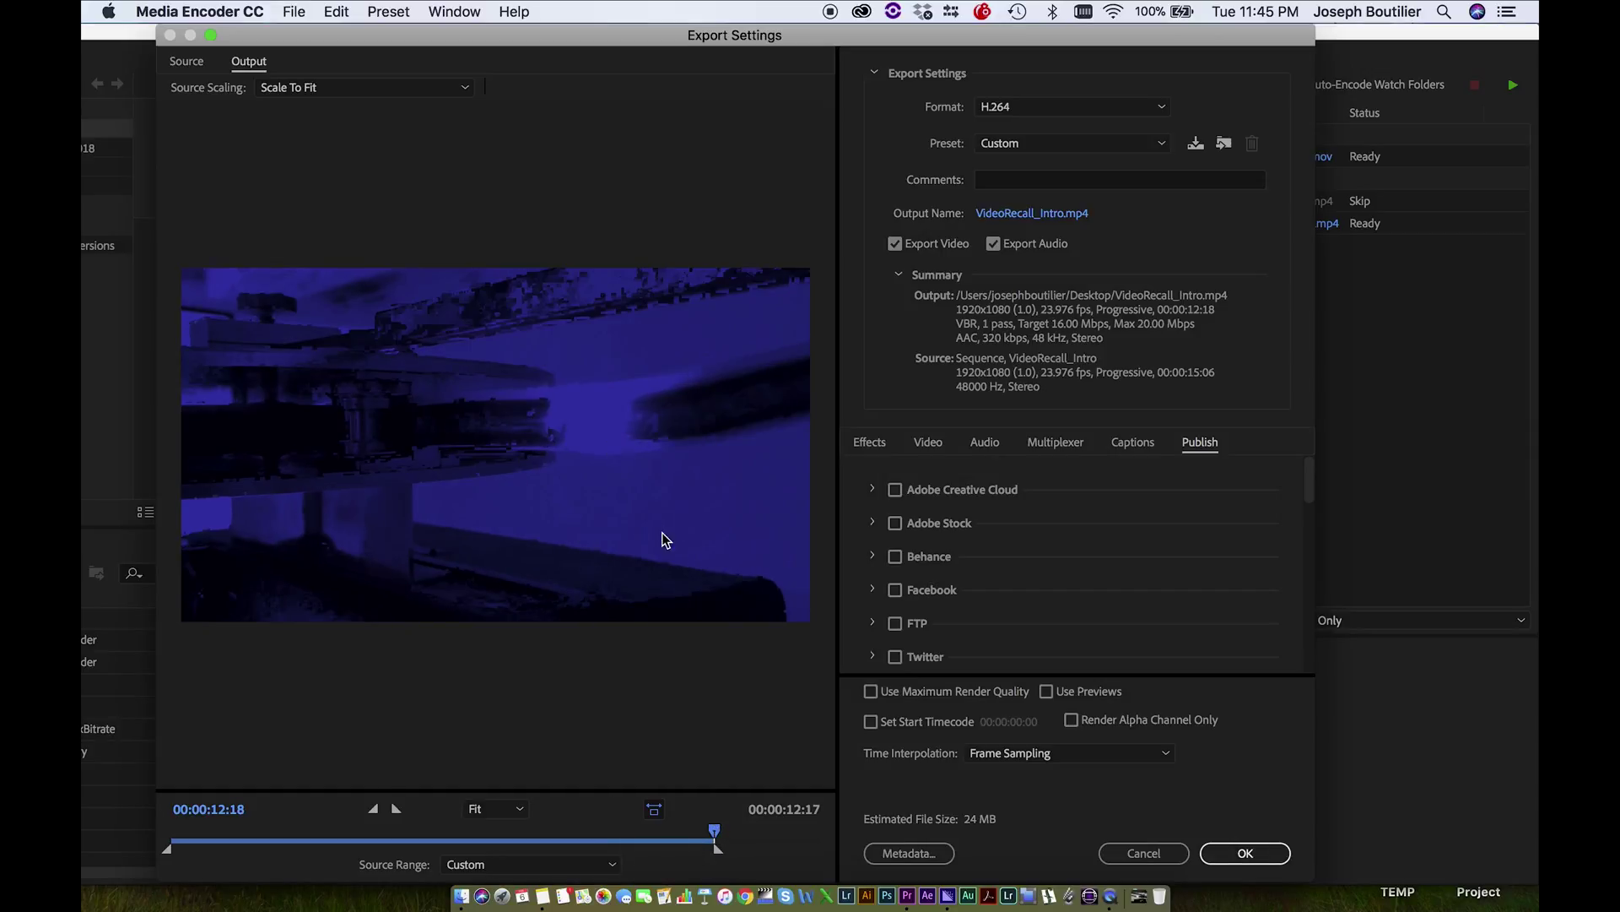
{"action": "mouse_move", "coordinate": [716, 835]}
{"action": "left_mouse_down"}
{"action": "mouse_move", "coordinate": [718, 854]}
{"action": "mouse_move", "coordinate": [704, 828]}
{"action": "left_mouse_up"}
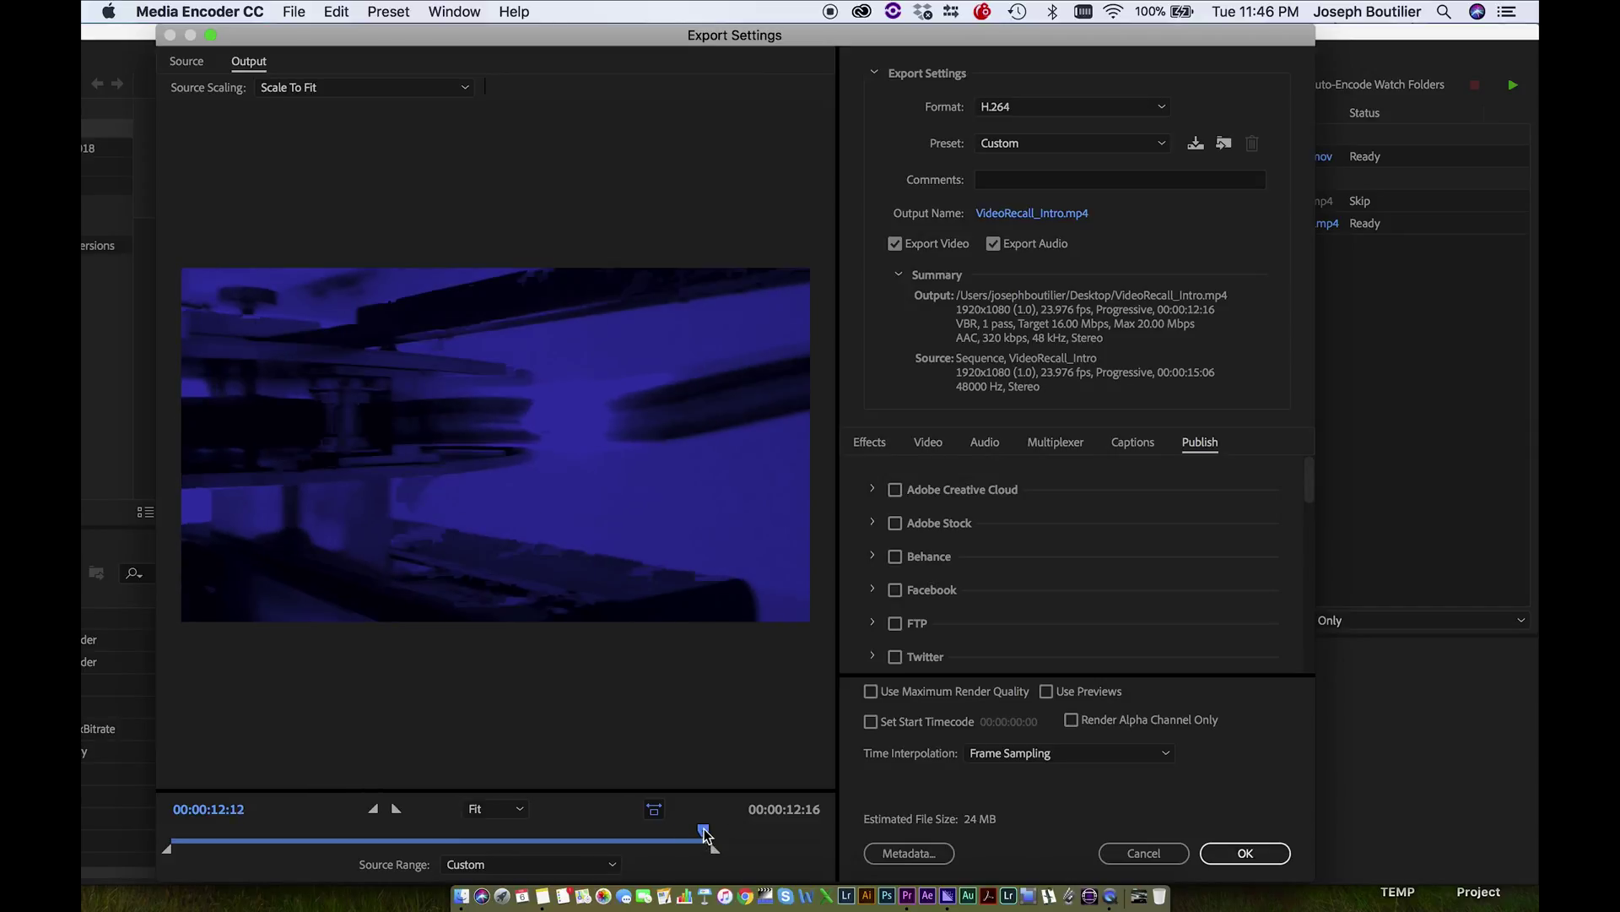
{"action": "left_click", "coordinate": [396, 812]}
- Check the YouTube channel, playlist and privacy fields for the VideoRecall_Intro.mp4 output and accept its export settings
{"action": "scroll", "coordinate": [912, 537], "scroll_direction": "down", "scroll_amount": 5}
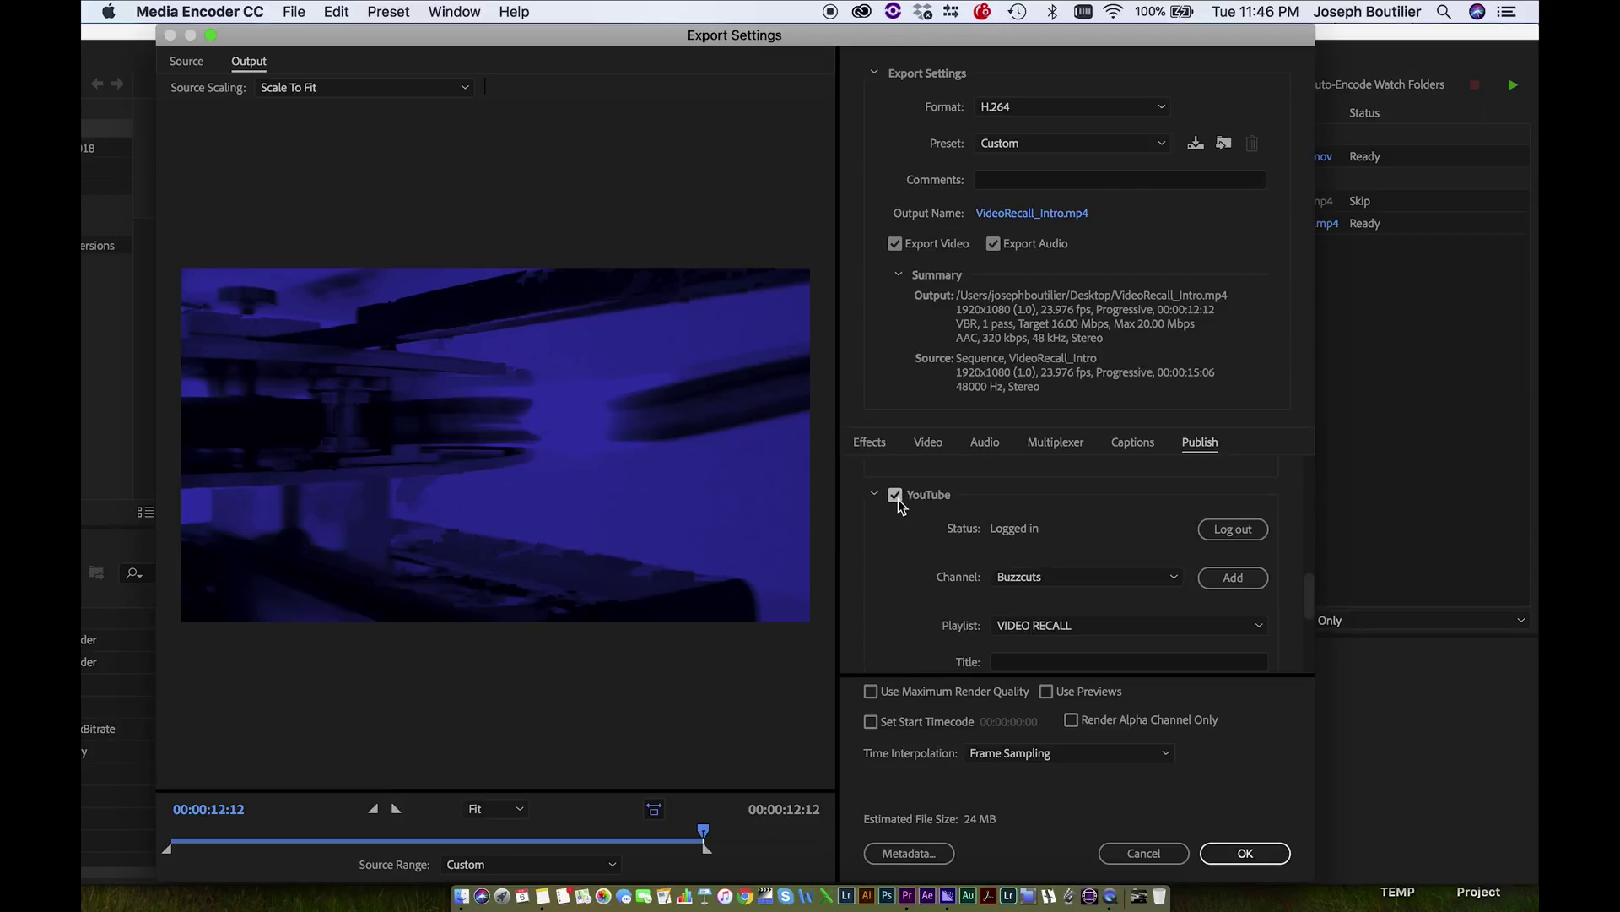
{"action": "scroll", "coordinate": [910, 545], "scroll_direction": "down", "scroll_amount": 1}
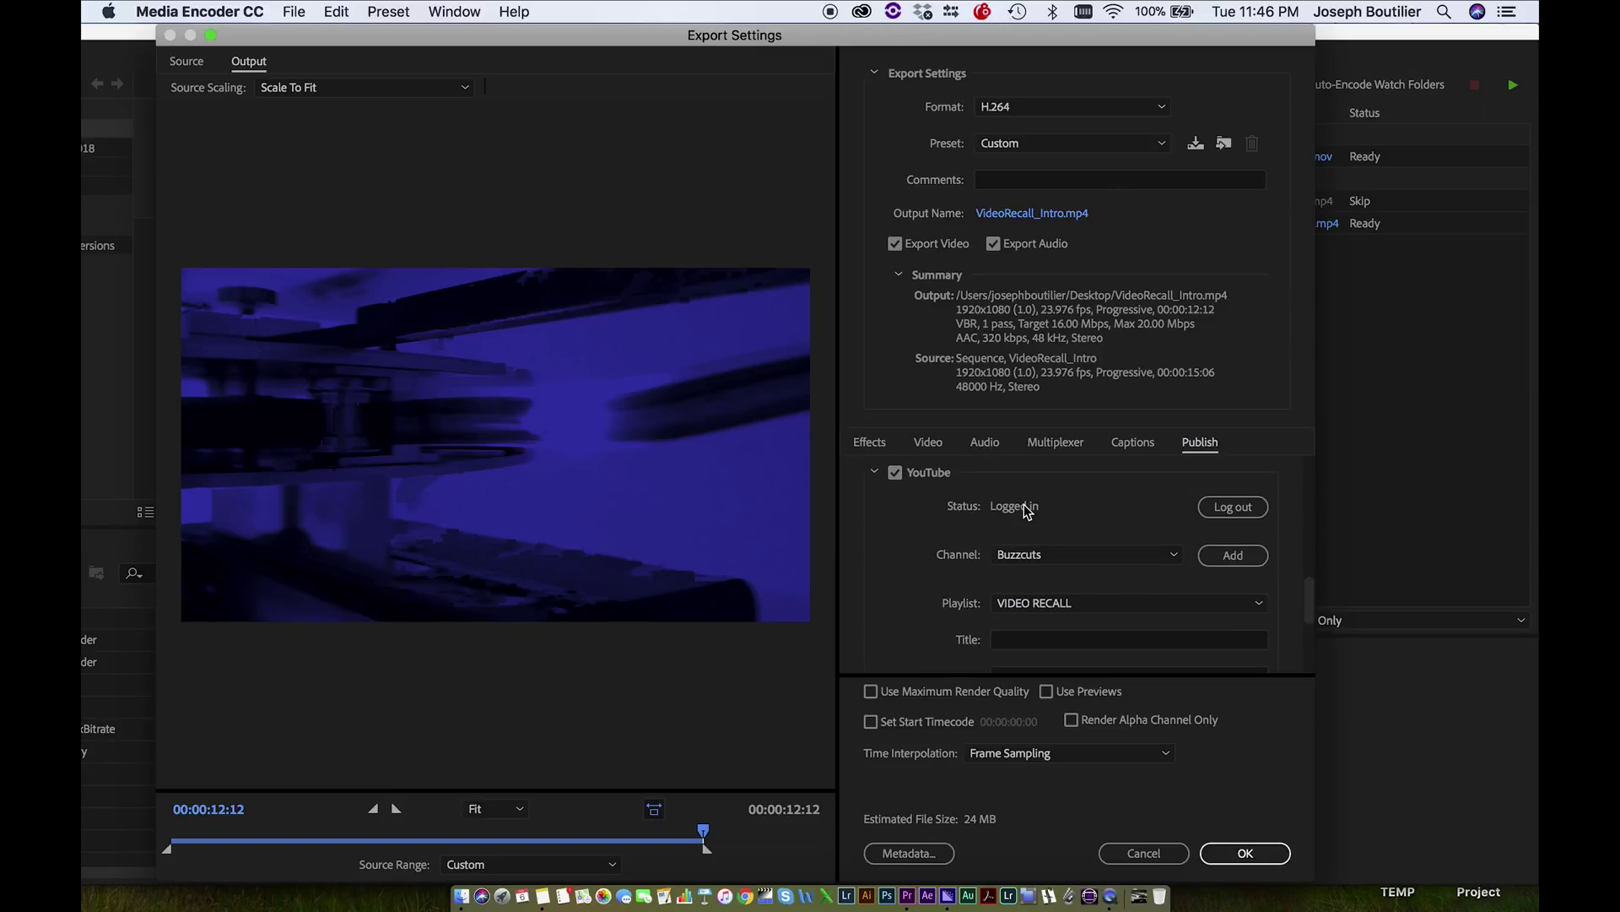
{"action": "scroll", "coordinate": [960, 601], "scroll_direction": "down", "scroll_amount": 4}
{"action": "scroll", "coordinate": [959, 601], "scroll_direction": "down", "scroll_amount": 4}
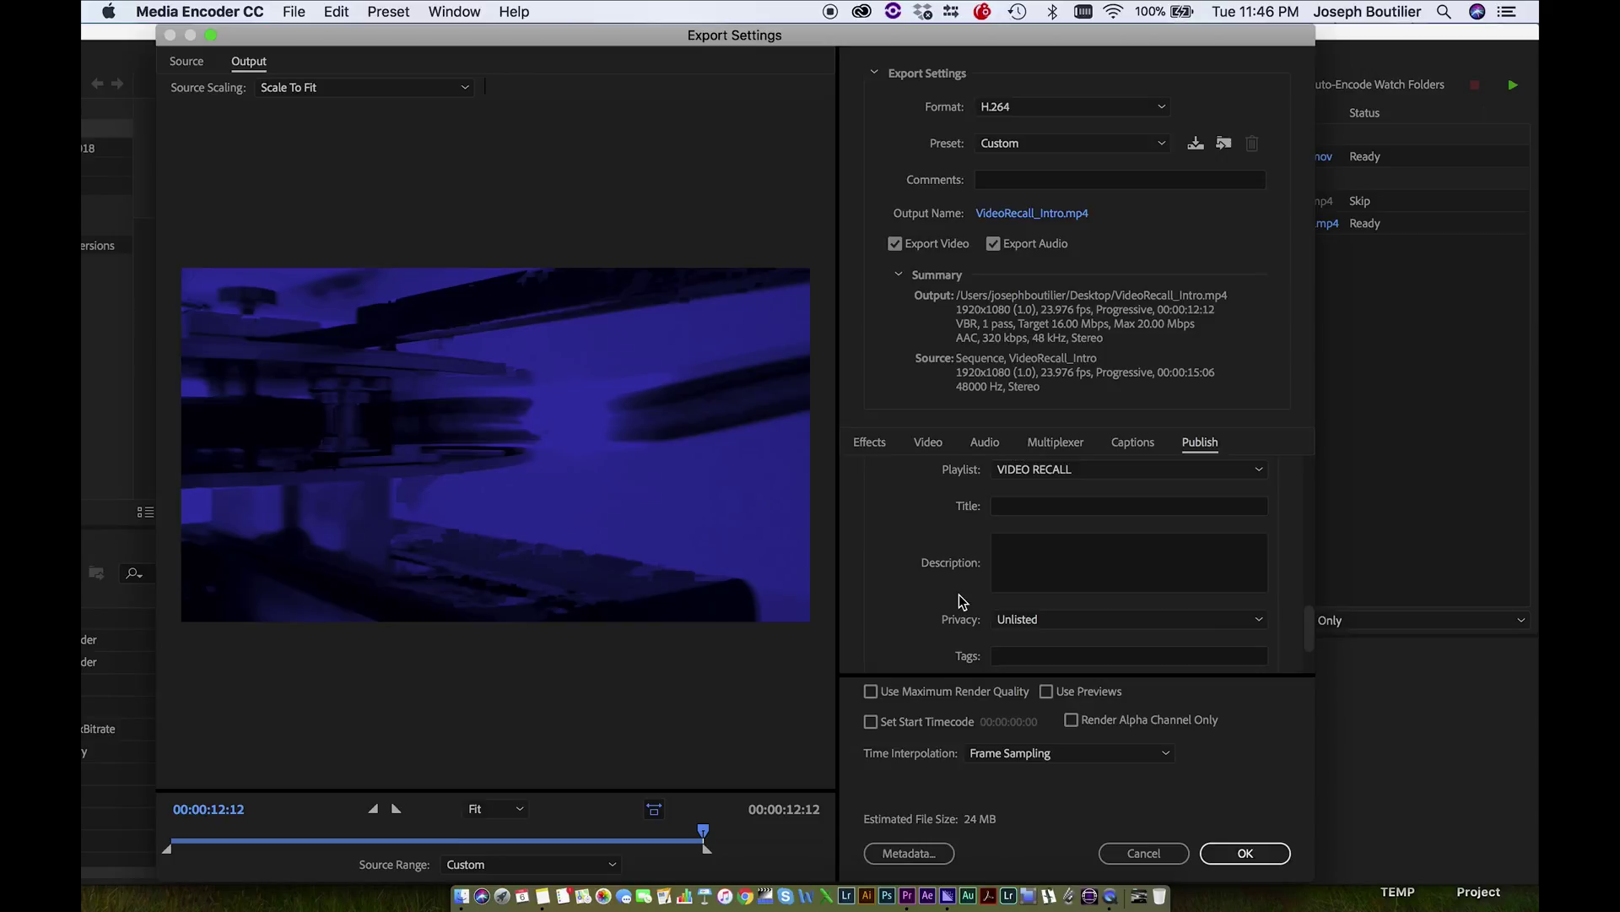
{"action": "left_click", "coordinate": [1246, 852]}
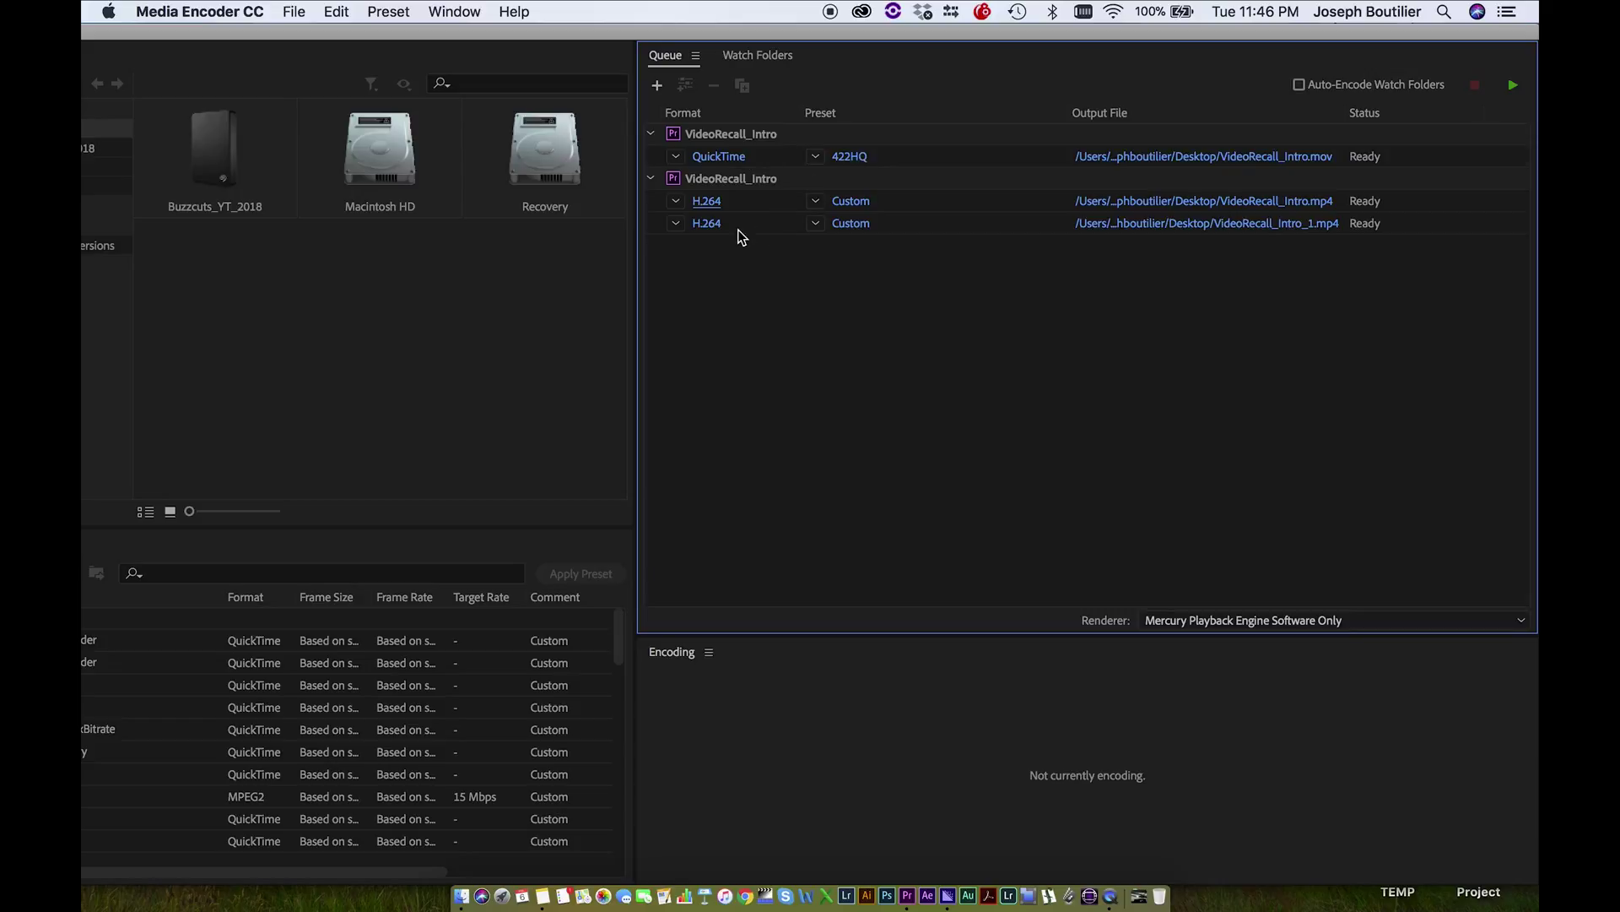
- Start encoding the queued QuickTime and H.264 outputs of VideoRecall_Intro
{"action": "left_click", "coordinate": [731, 181]}
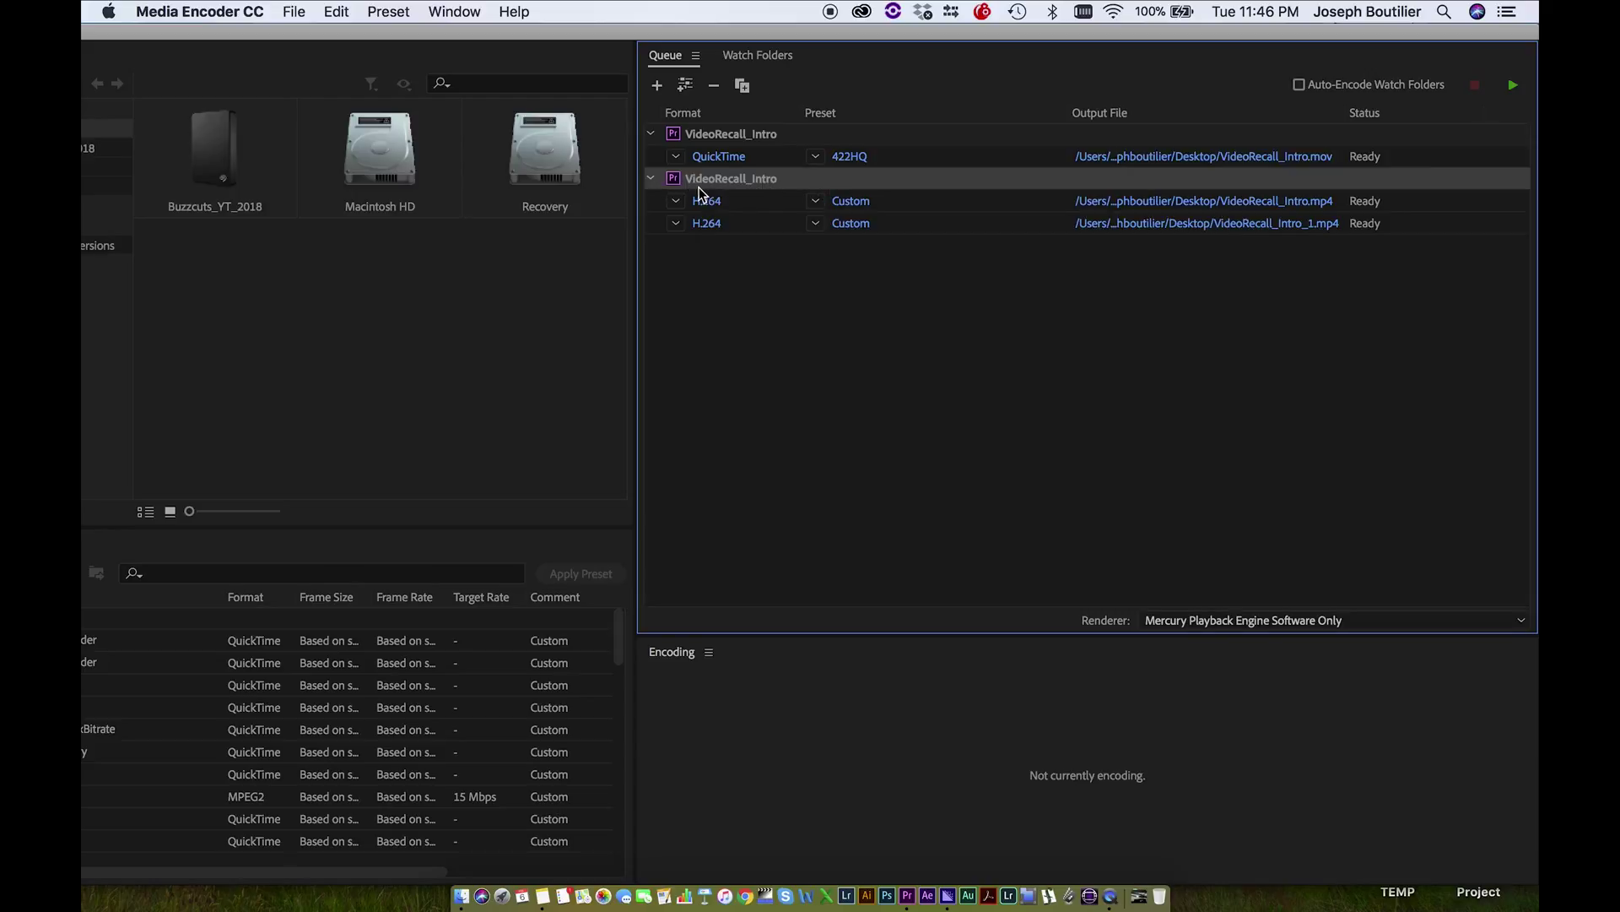
{"action": "left_click", "coordinate": [746, 270]}
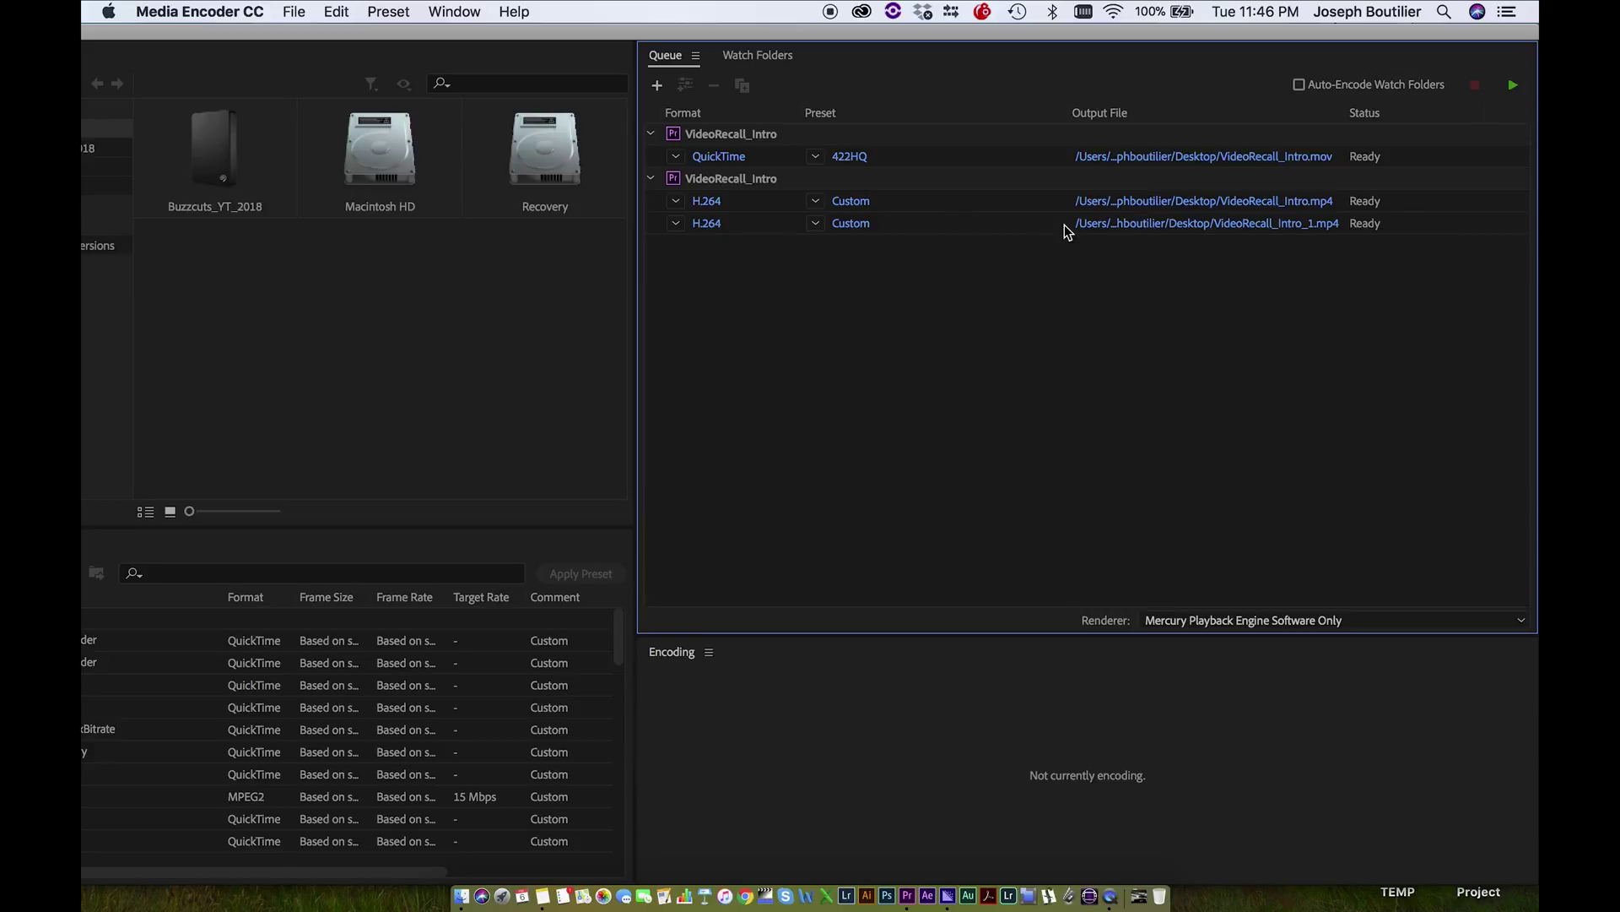
{"action": "left_click", "coordinate": [1516, 86]}
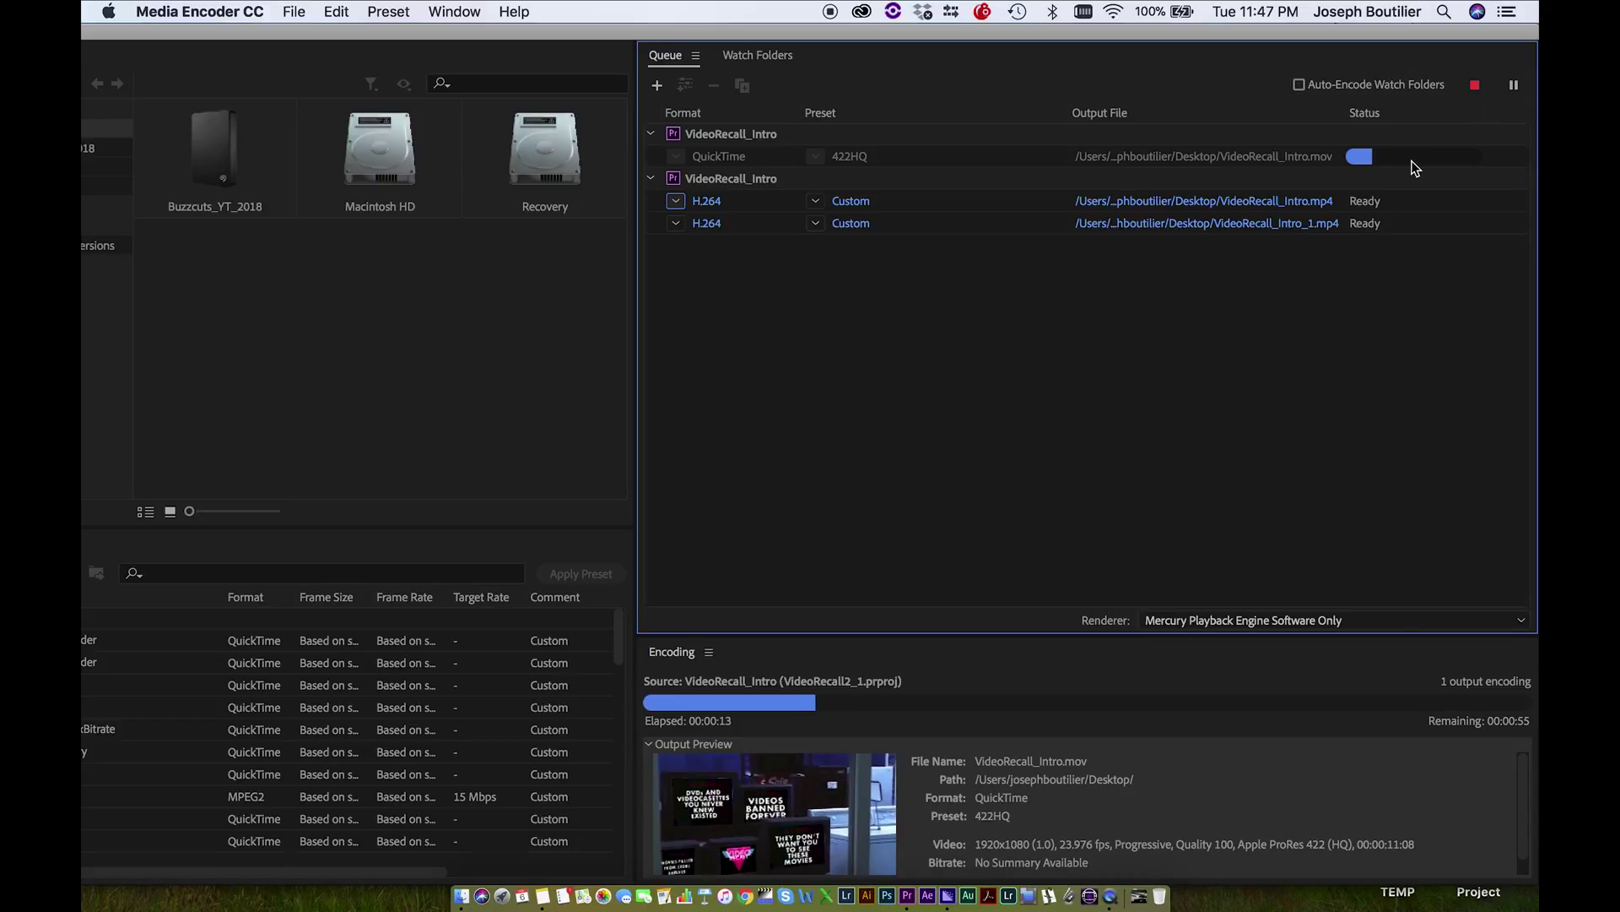
- Open the export settings of the waiting VideoRecall_Intro_1.mp4 output and enable Facebook as a publishing destination
{"action": "left_click", "coordinate": [706, 223]}
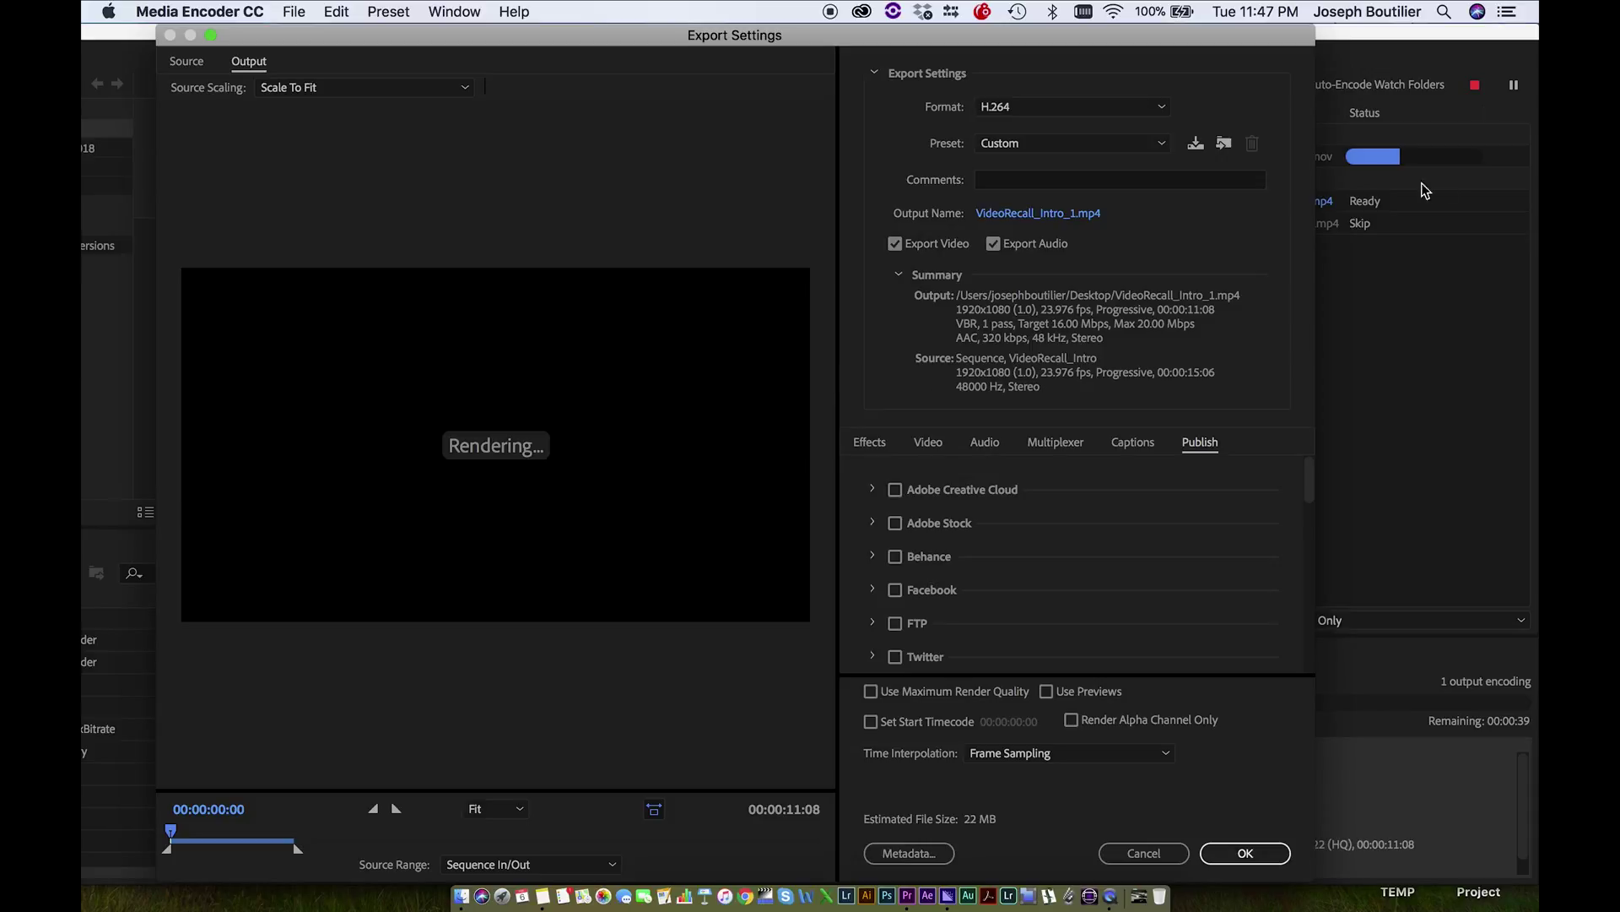
{"action": "left_click", "coordinate": [895, 590]}
{"action": "left_click", "coordinate": [873, 589]}
{"action": "scroll", "coordinate": [874, 622], "scroll_direction": "down", "scroll_amount": 4}
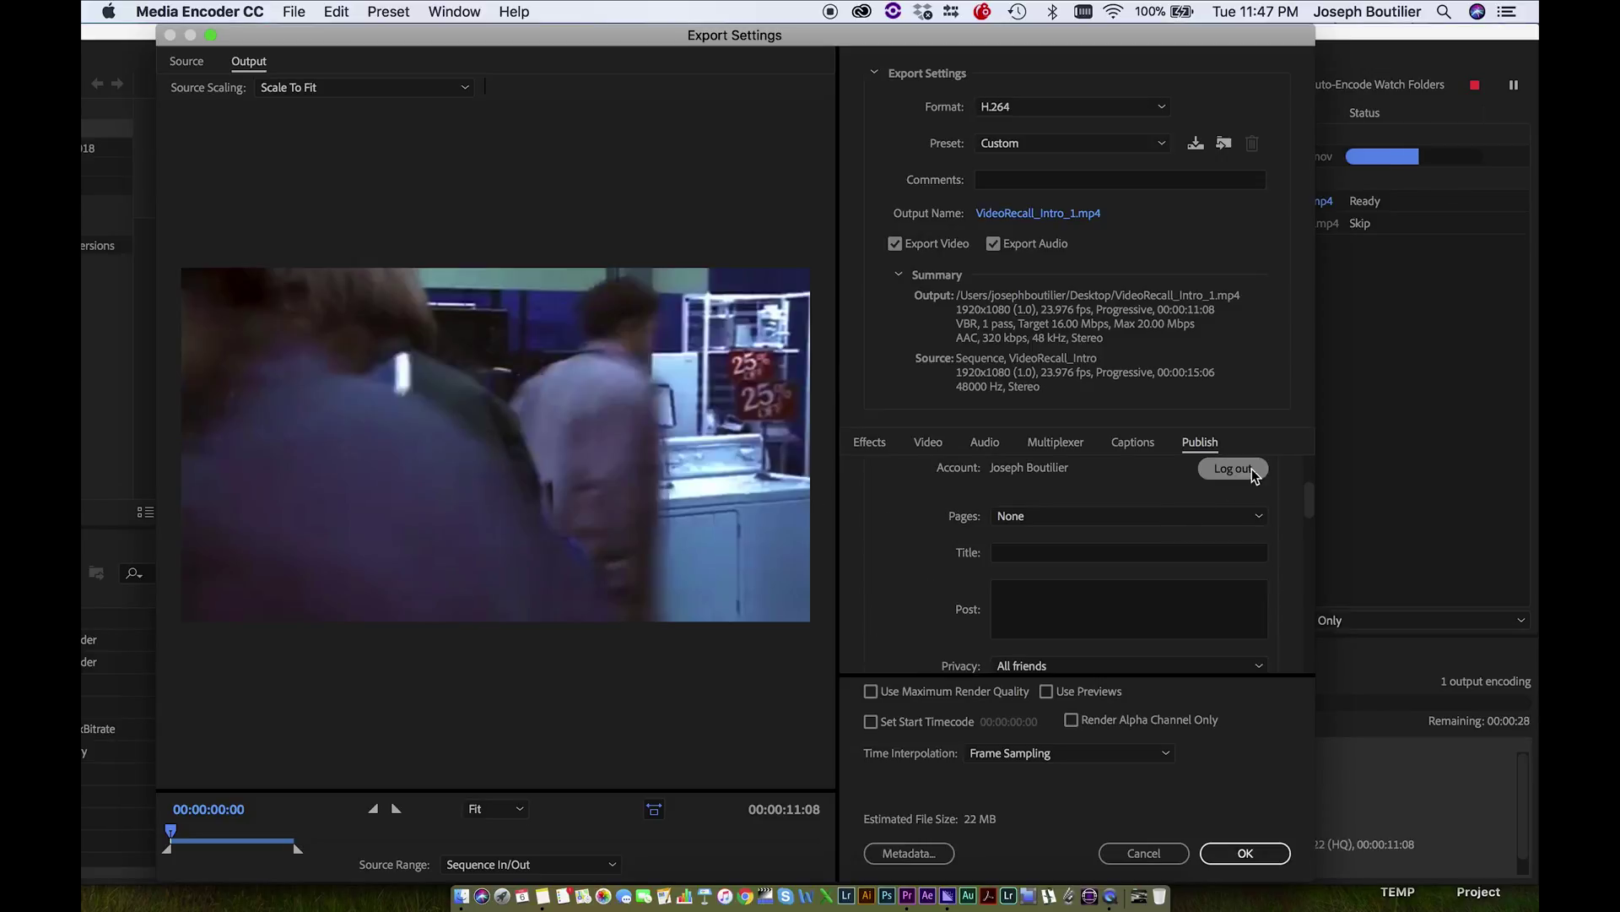
- Set the Facebook privacy to Private and accept the output's export settings
{"action": "scroll", "coordinate": [962, 616], "scroll_direction": "down", "scroll_amount": 2}
{"action": "left_click", "coordinate": [1053, 600]}
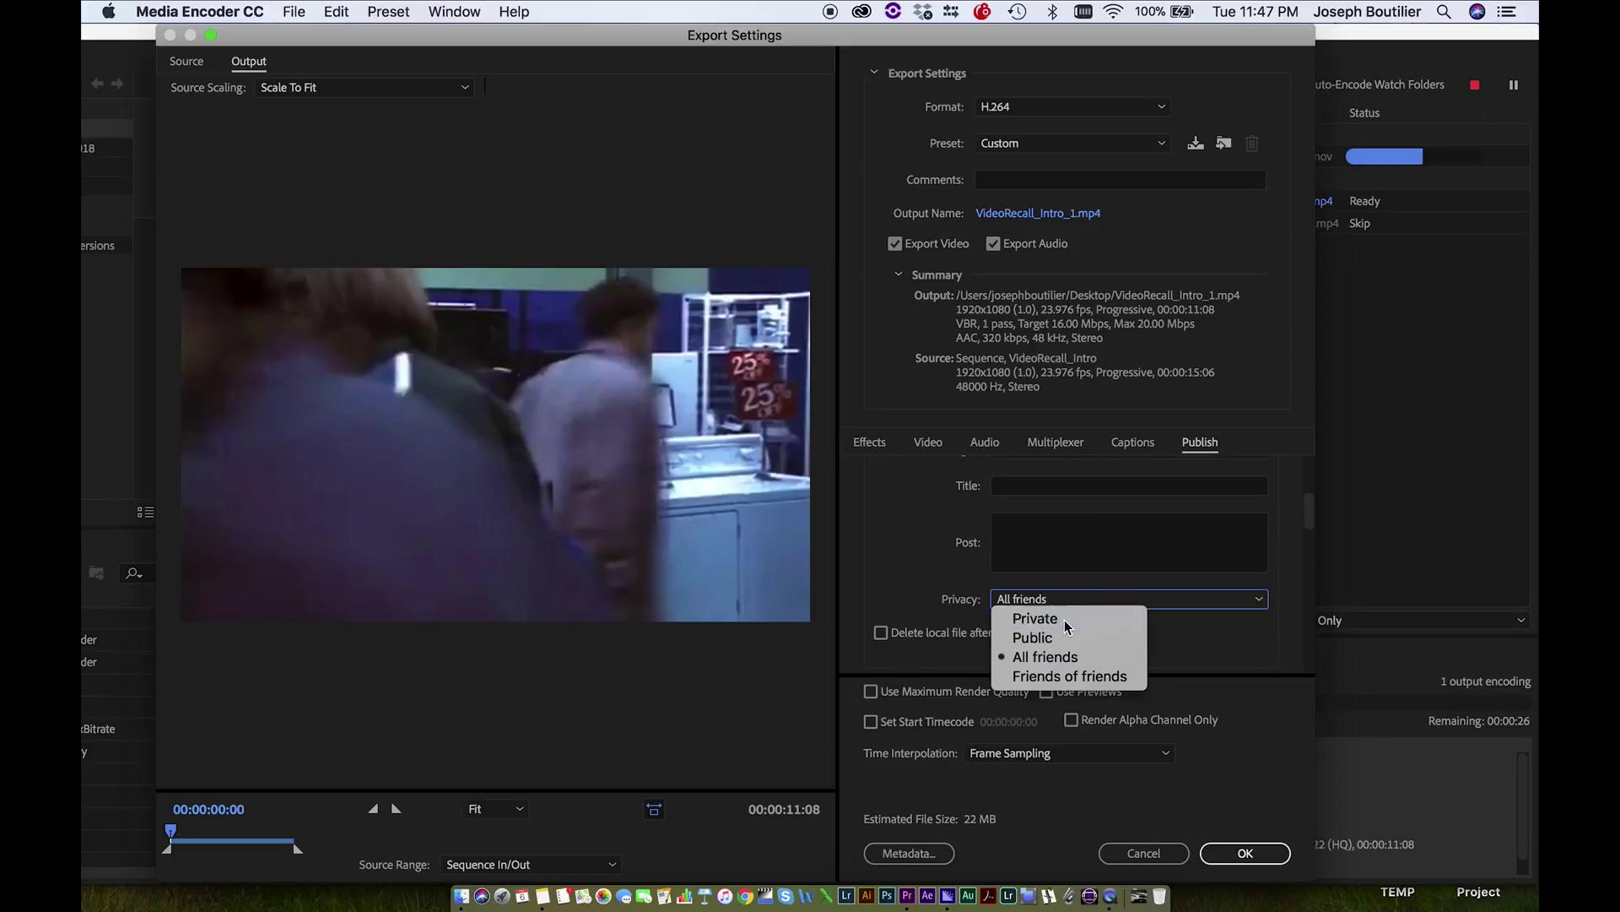
{"action": "left_click", "coordinate": [1037, 617]}
{"action": "scroll", "coordinate": [1106, 641], "scroll_direction": "down", "scroll_amount": 1}
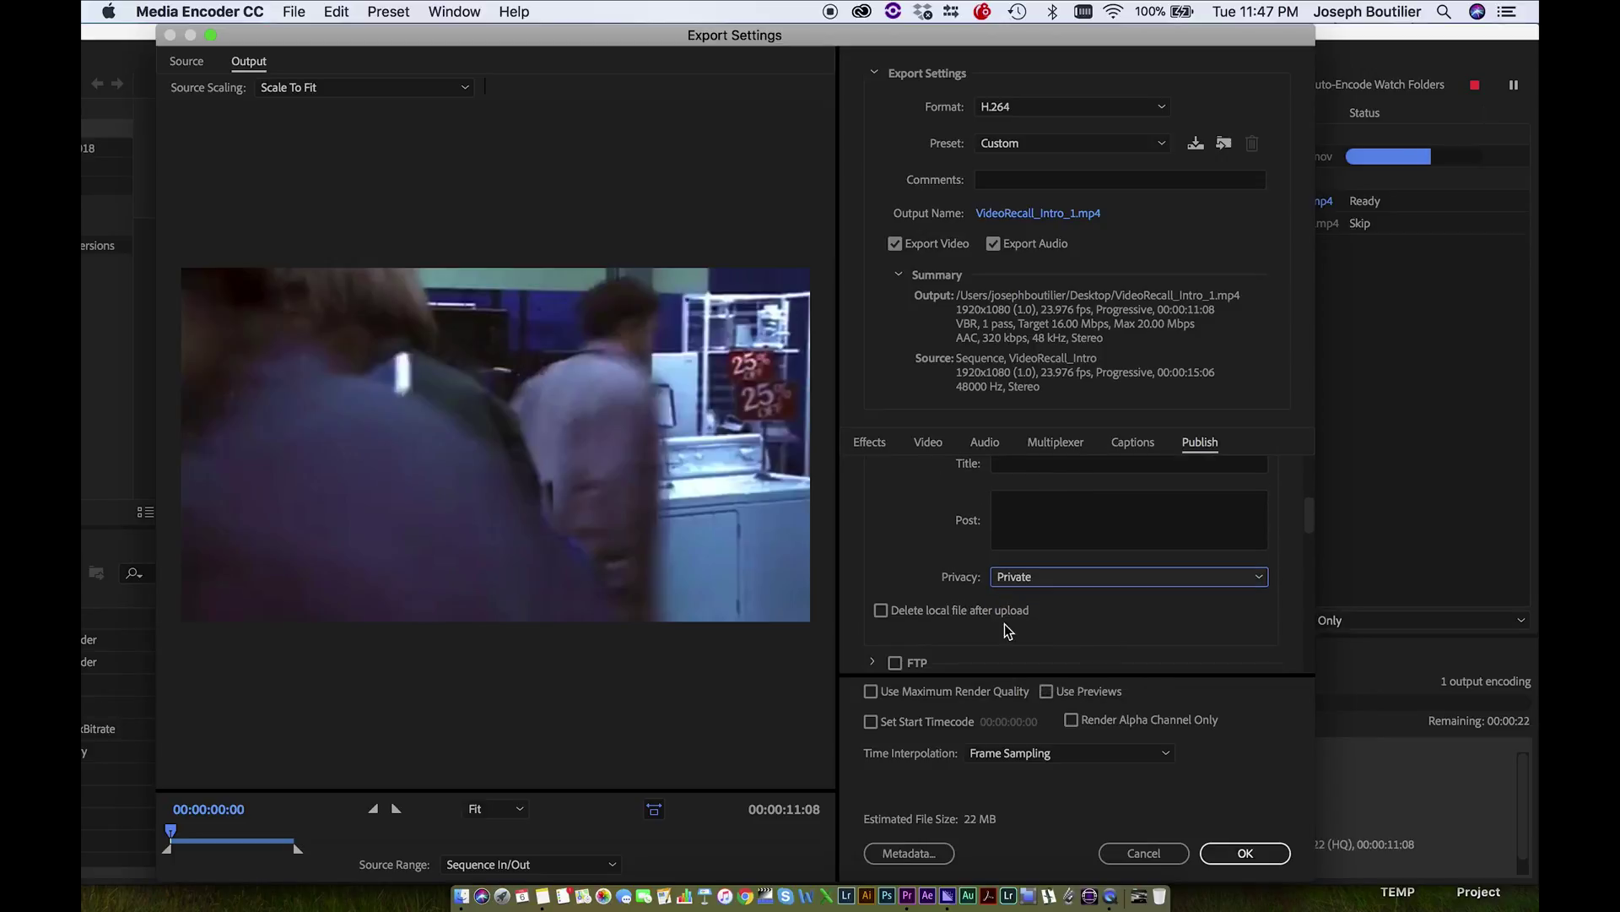
{"action": "left_click", "coordinate": [881, 610]}
{"action": "left_click", "coordinate": [1245, 854]}
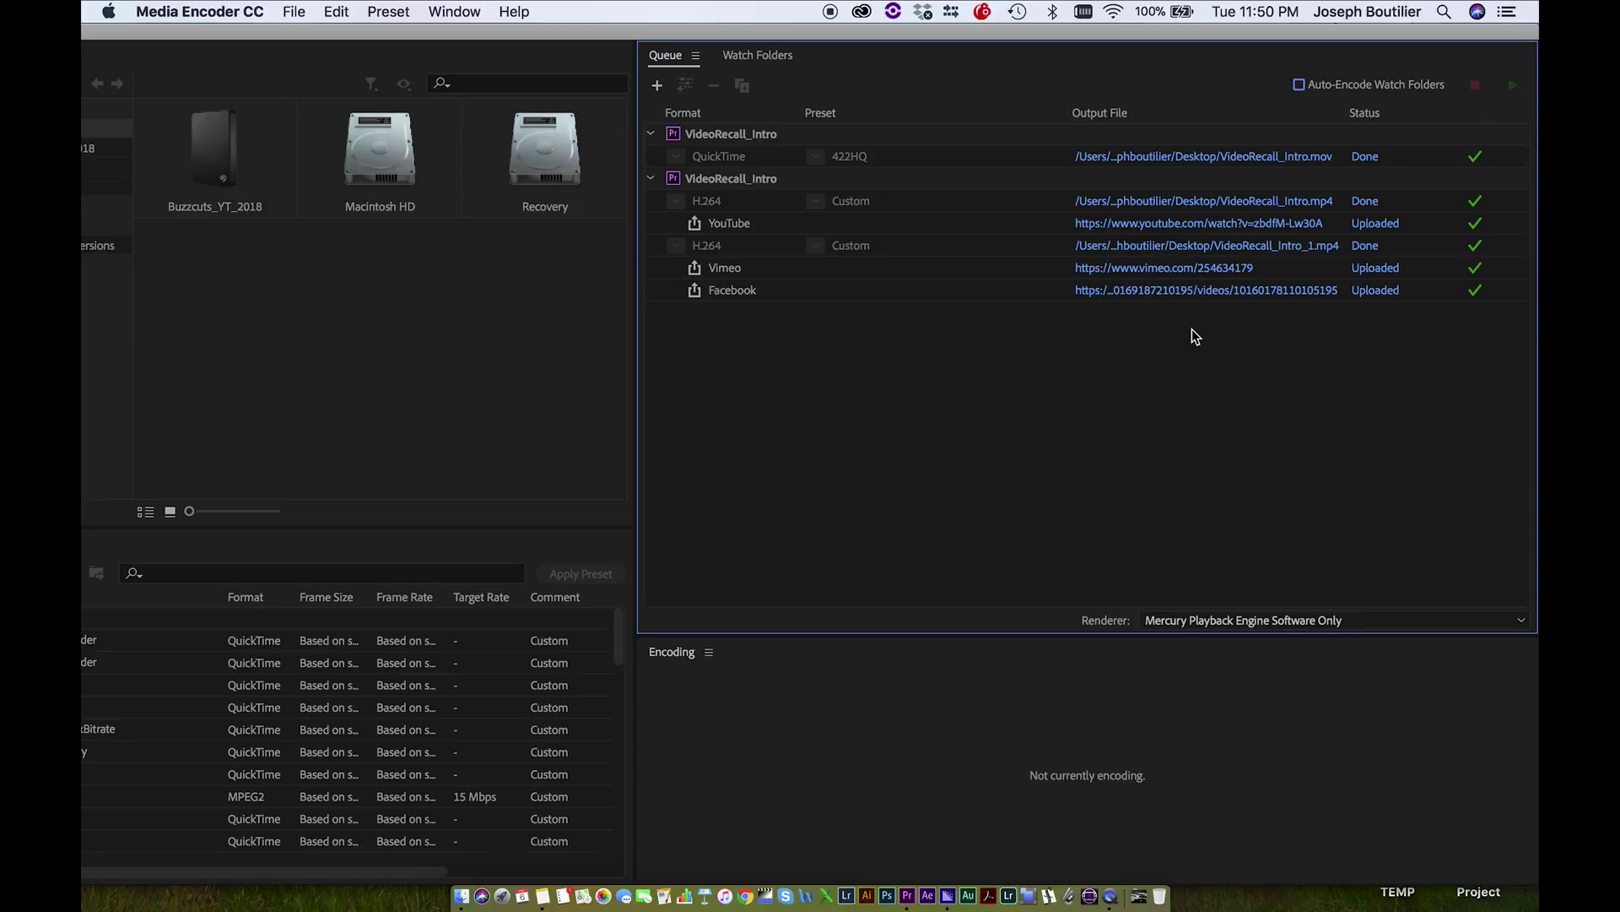
- Lower the Media Encoder window, switch to Premiere Pro, and shorten its window to uncover Media Encoder beneath it
{"action": "left_click_drag", "start_coordinate": [978, 32], "coordinate": [999, 189]}
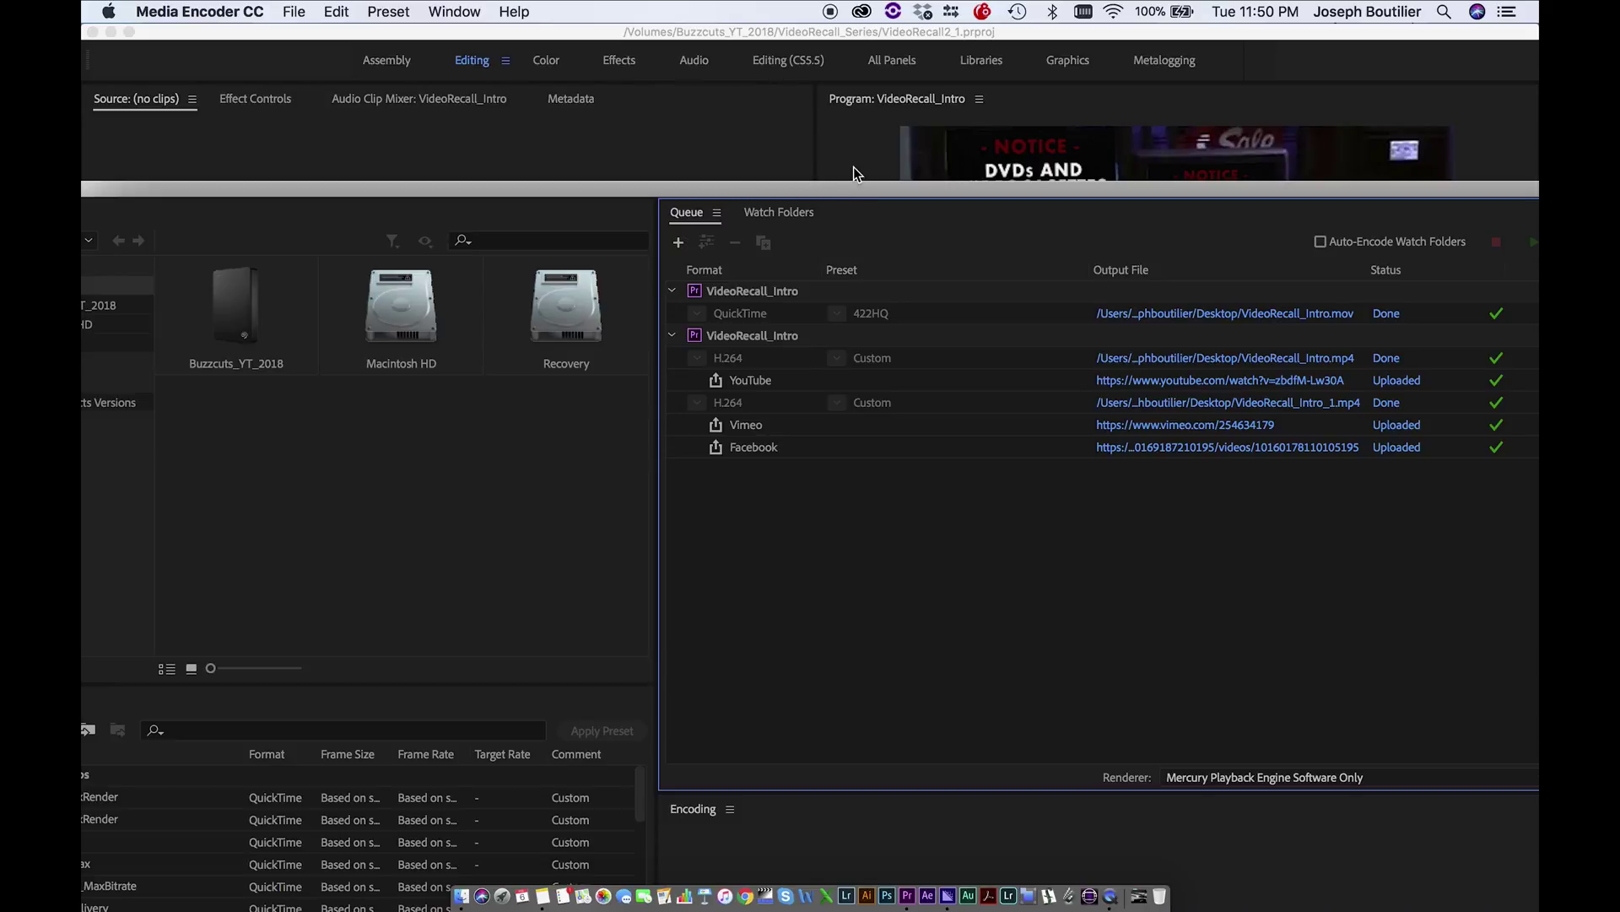
{"action": "mouse_move", "coordinate": [868, 188]}
{"action": "left_mouse_down"}
{"action": "mouse_move", "coordinate": [863, 320]}
{"action": "mouse_move", "coordinate": [863, 205]}
{"action": "left_mouse_up"}
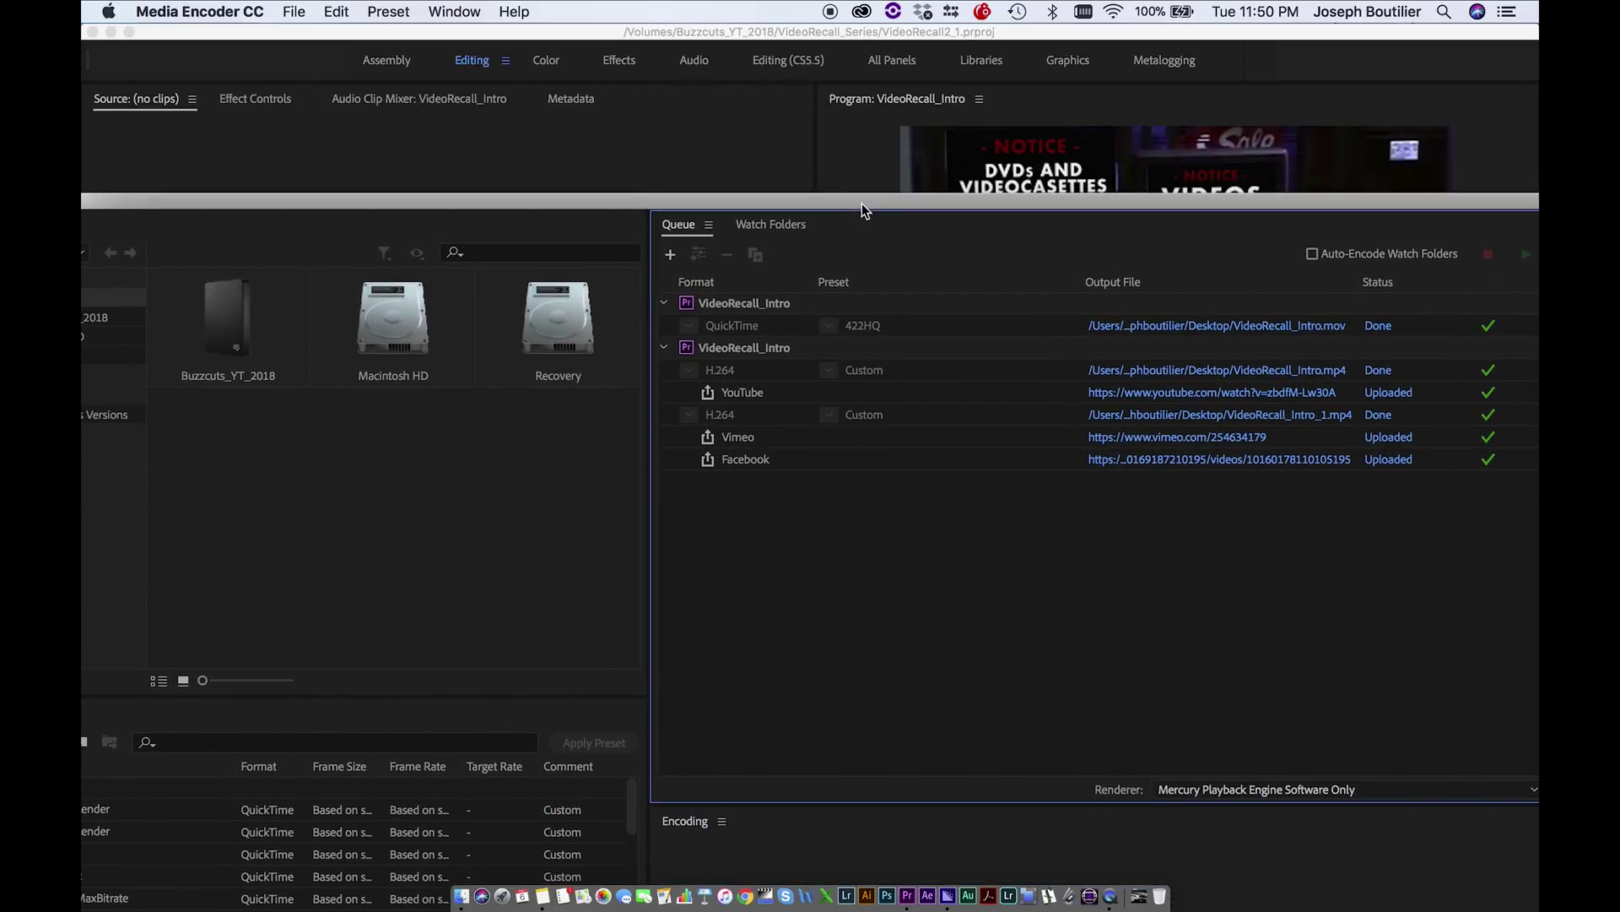
{"action": "left_click", "coordinate": [854, 170]}
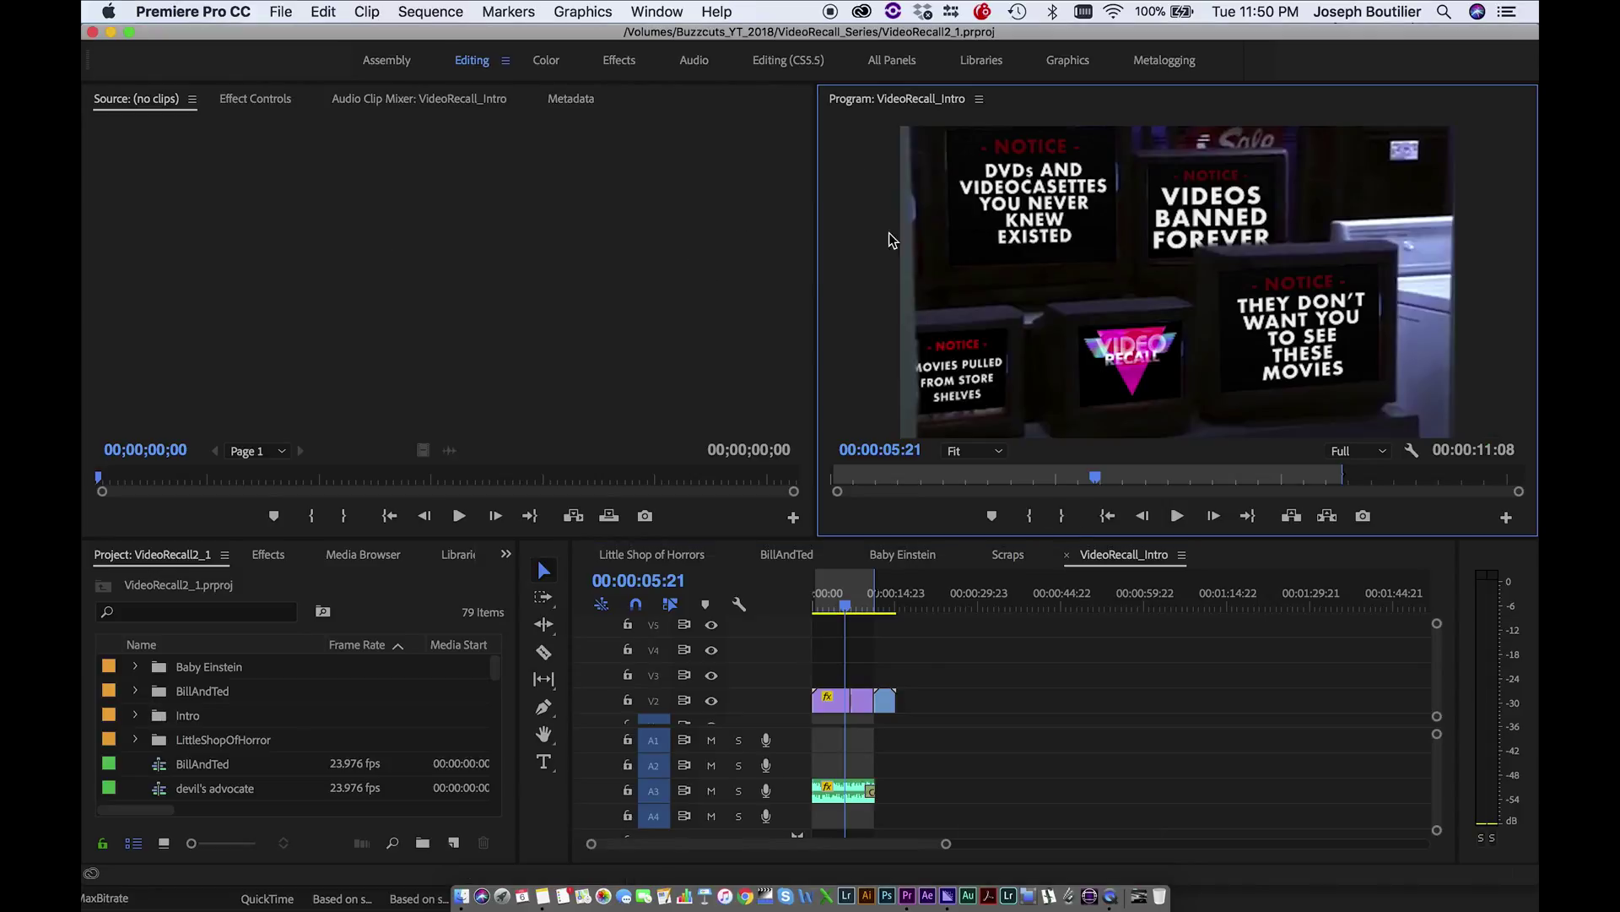
{"action": "left_click_drag", "start_coordinate": [1501, 883], "coordinate": [1499, 701]}
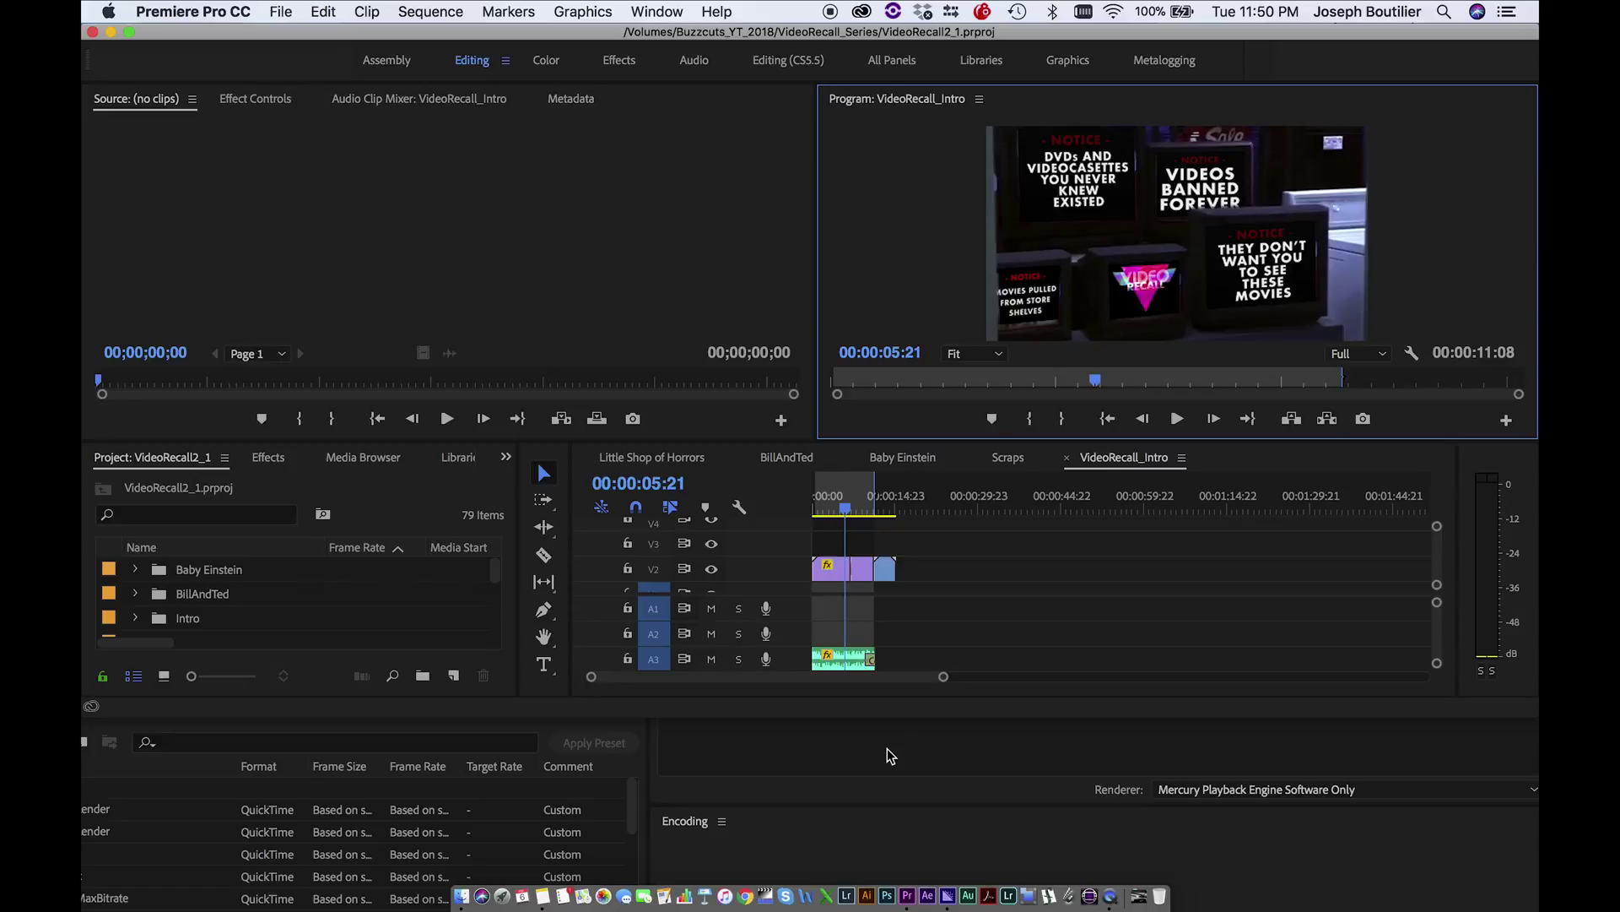
- Open the media export settings for the VideoRecall_Intro sequence and choose the YouTube 1080p HD preset
{"action": "left_click", "coordinate": [281, 11]}
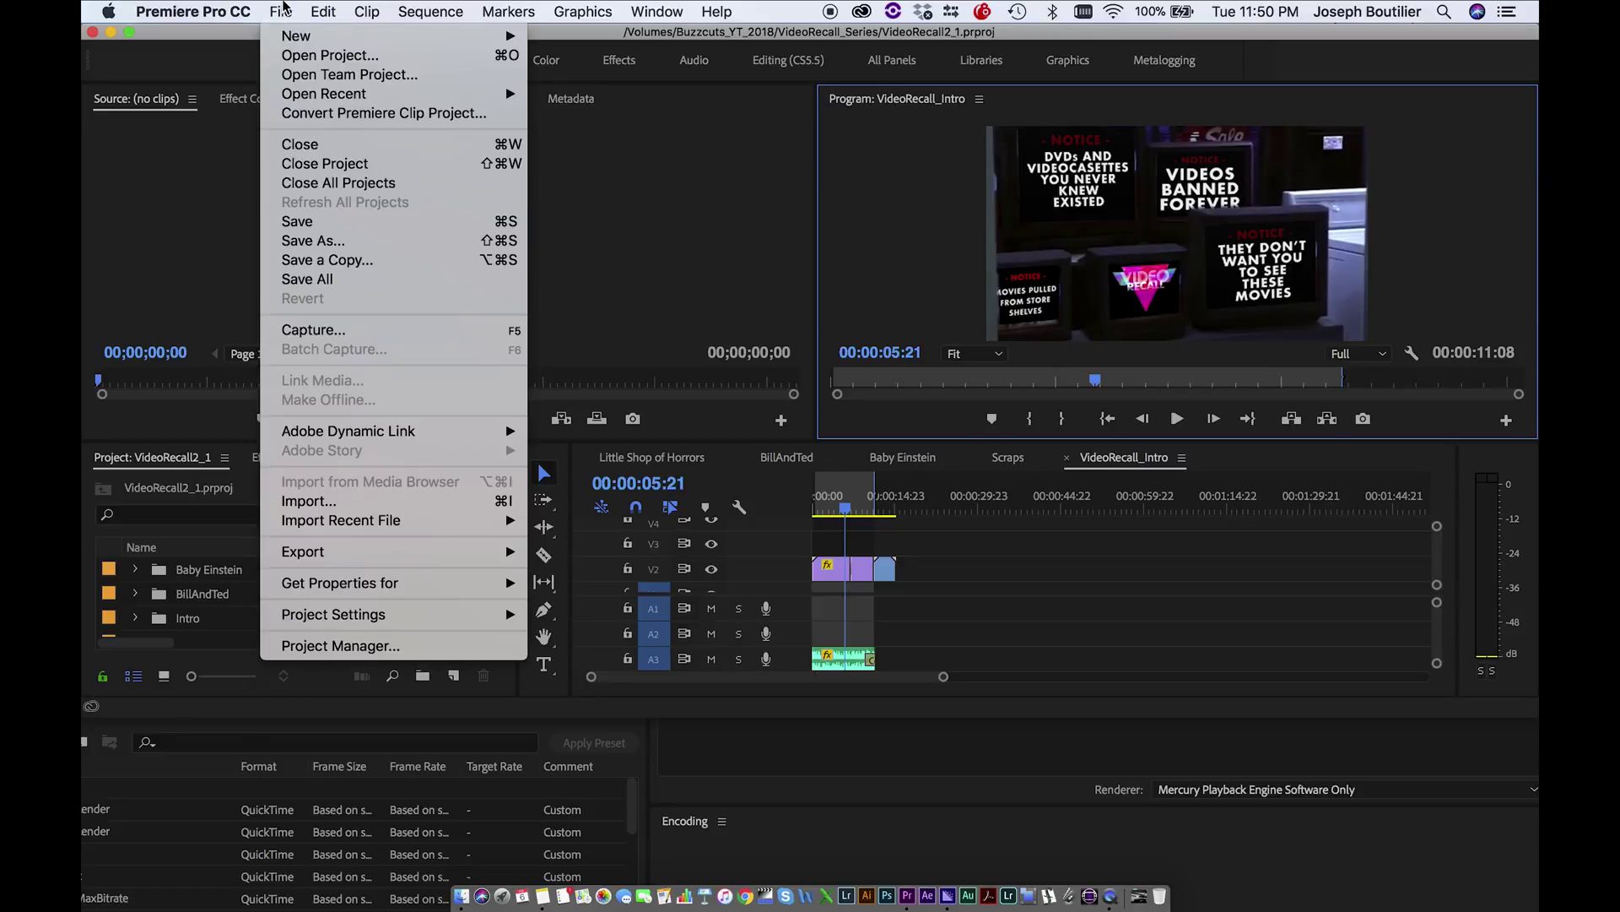
{"action": "mouse_move", "coordinate": [498, 551]}
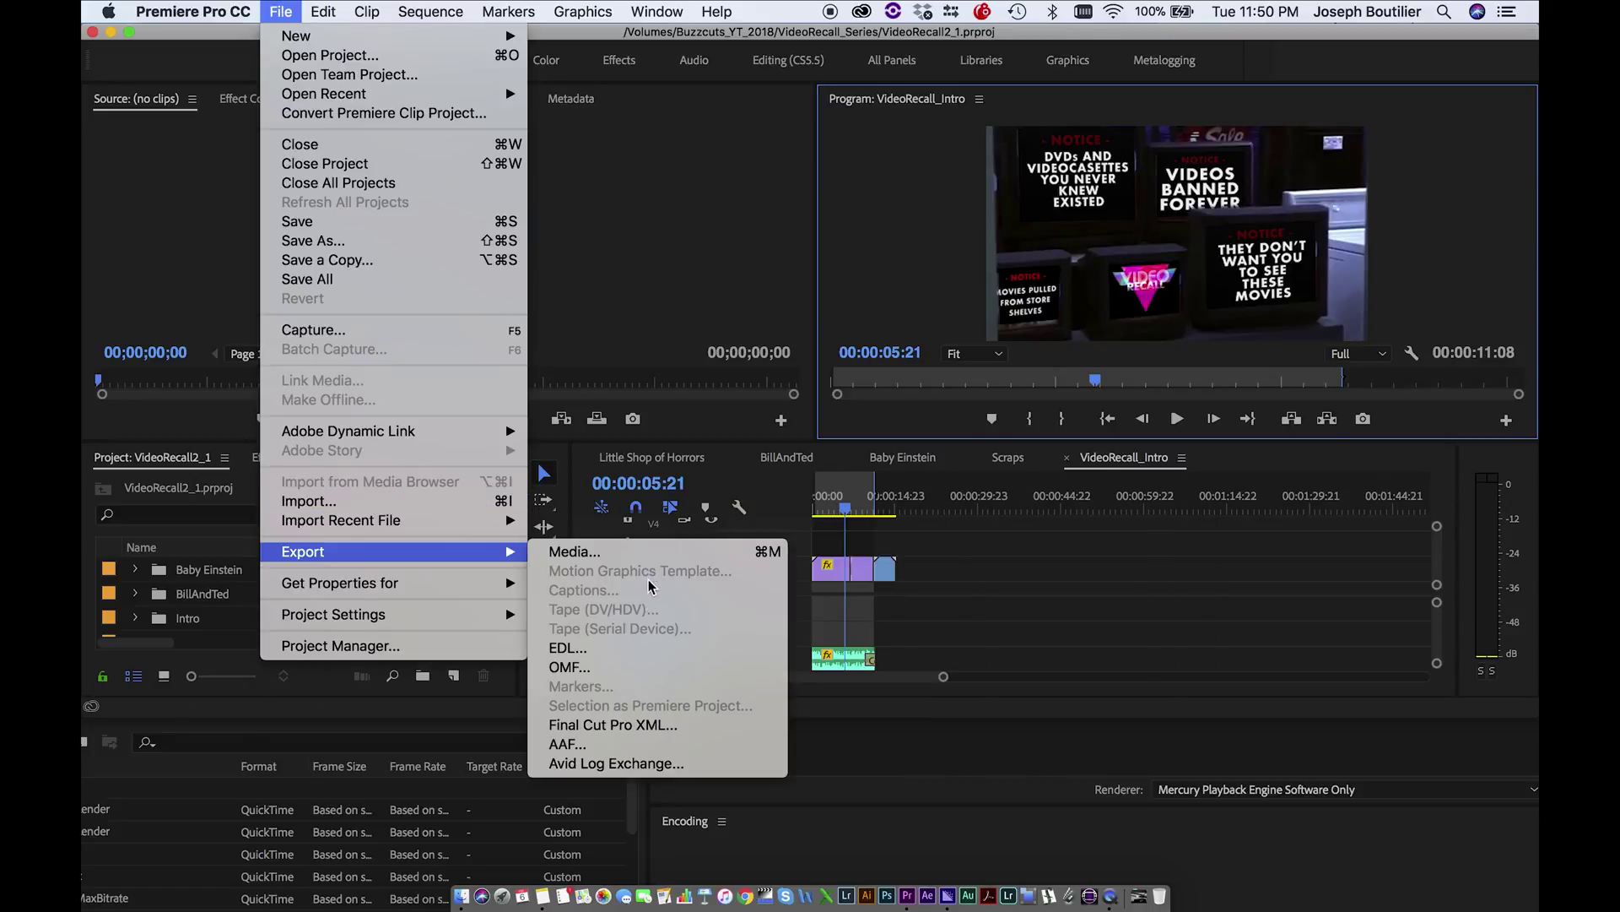
{"action": "left_click", "coordinate": [614, 550]}
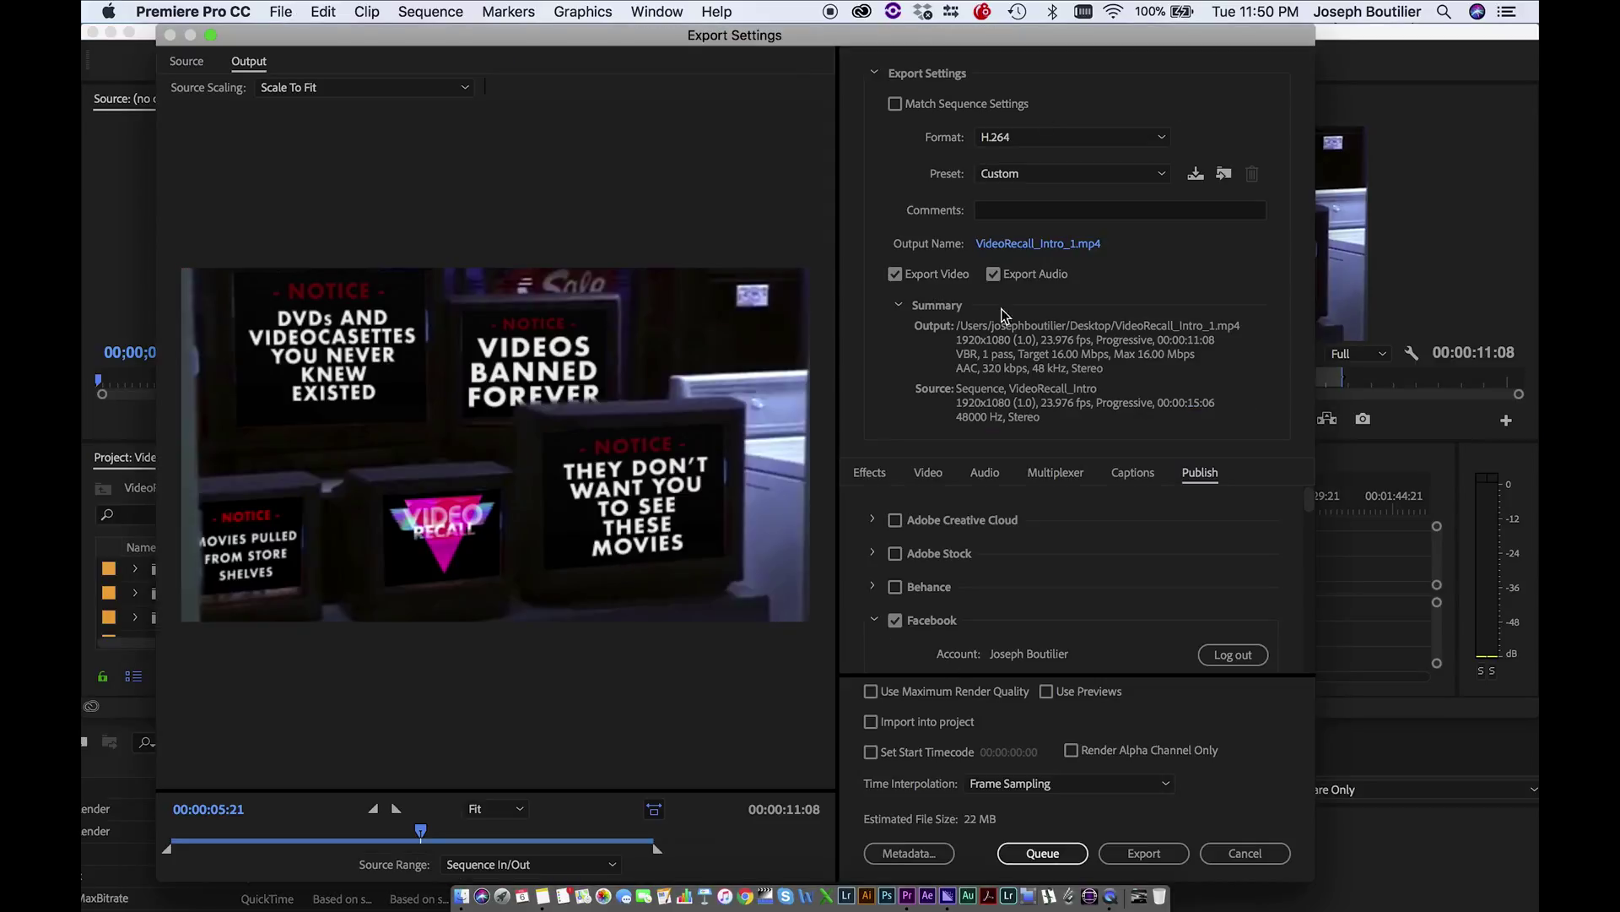
{"action": "left_click", "coordinate": [1037, 175]}
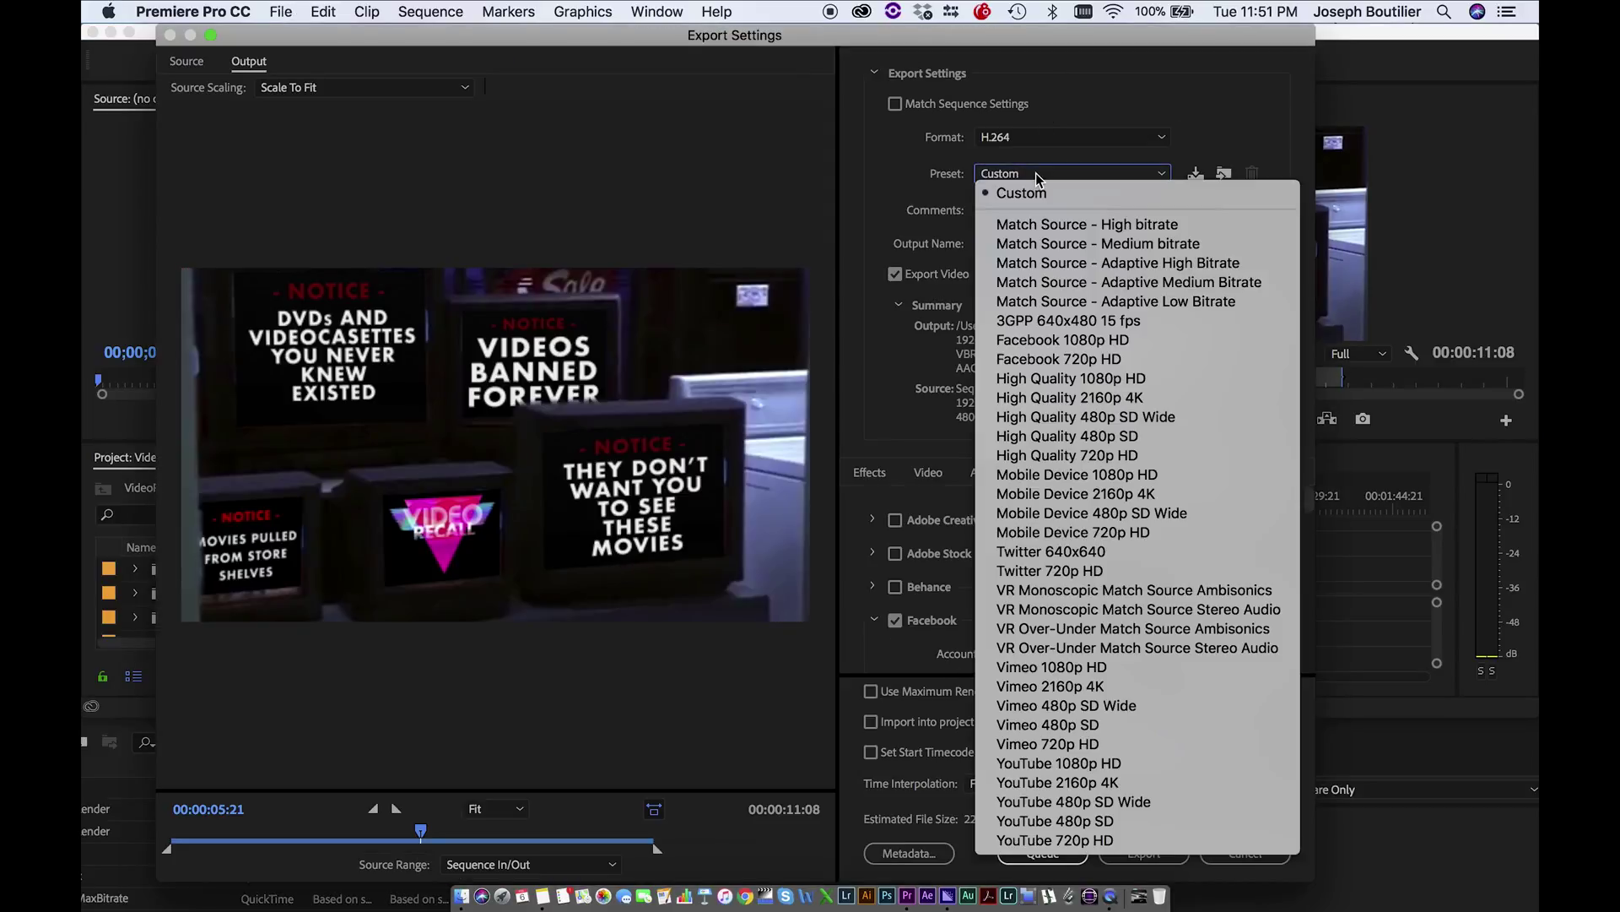
{"action": "left_click", "coordinate": [1149, 763]}
- Disable Facebook publishing and enable YouTube as the export's publishing destination
{"action": "left_click", "coordinate": [895, 622]}
{"action": "left_click", "coordinate": [895, 622]}
{"action": "left_click", "coordinate": [895, 622]}
{"action": "scroll", "coordinate": [968, 629], "scroll_direction": "down", "scroll_amount": 3}
{"action": "scroll", "coordinate": [968, 628], "scroll_direction": "down", "scroll_amount": 5}
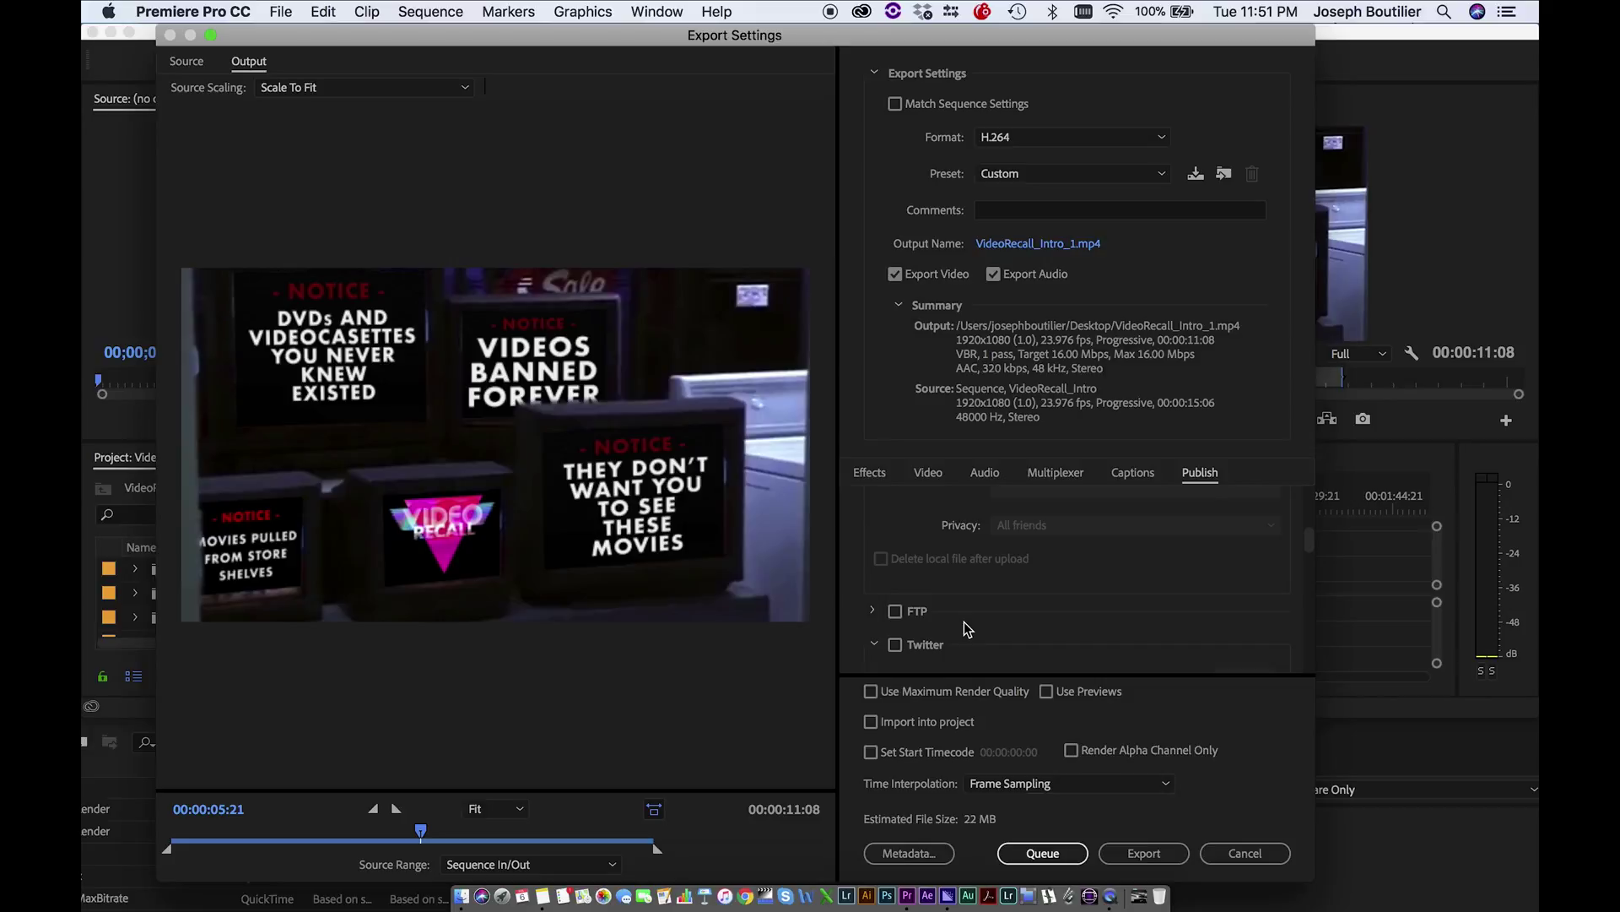
{"action": "scroll", "coordinate": [969, 629], "scroll_direction": "down", "scroll_amount": 5}
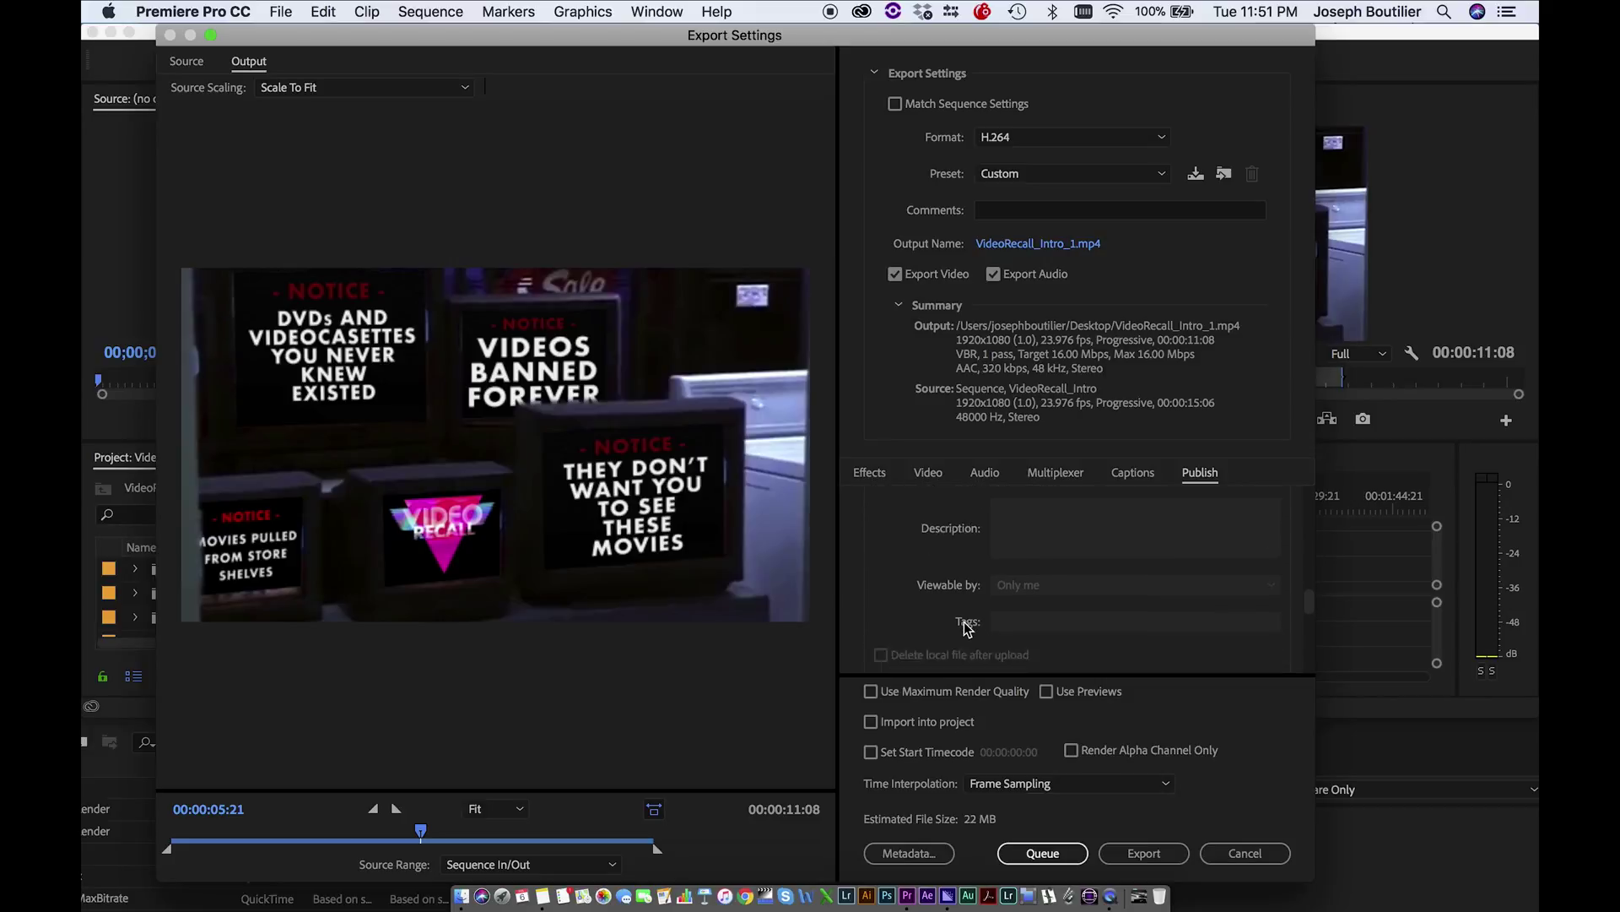
{"action": "left_click", "coordinate": [895, 516]}
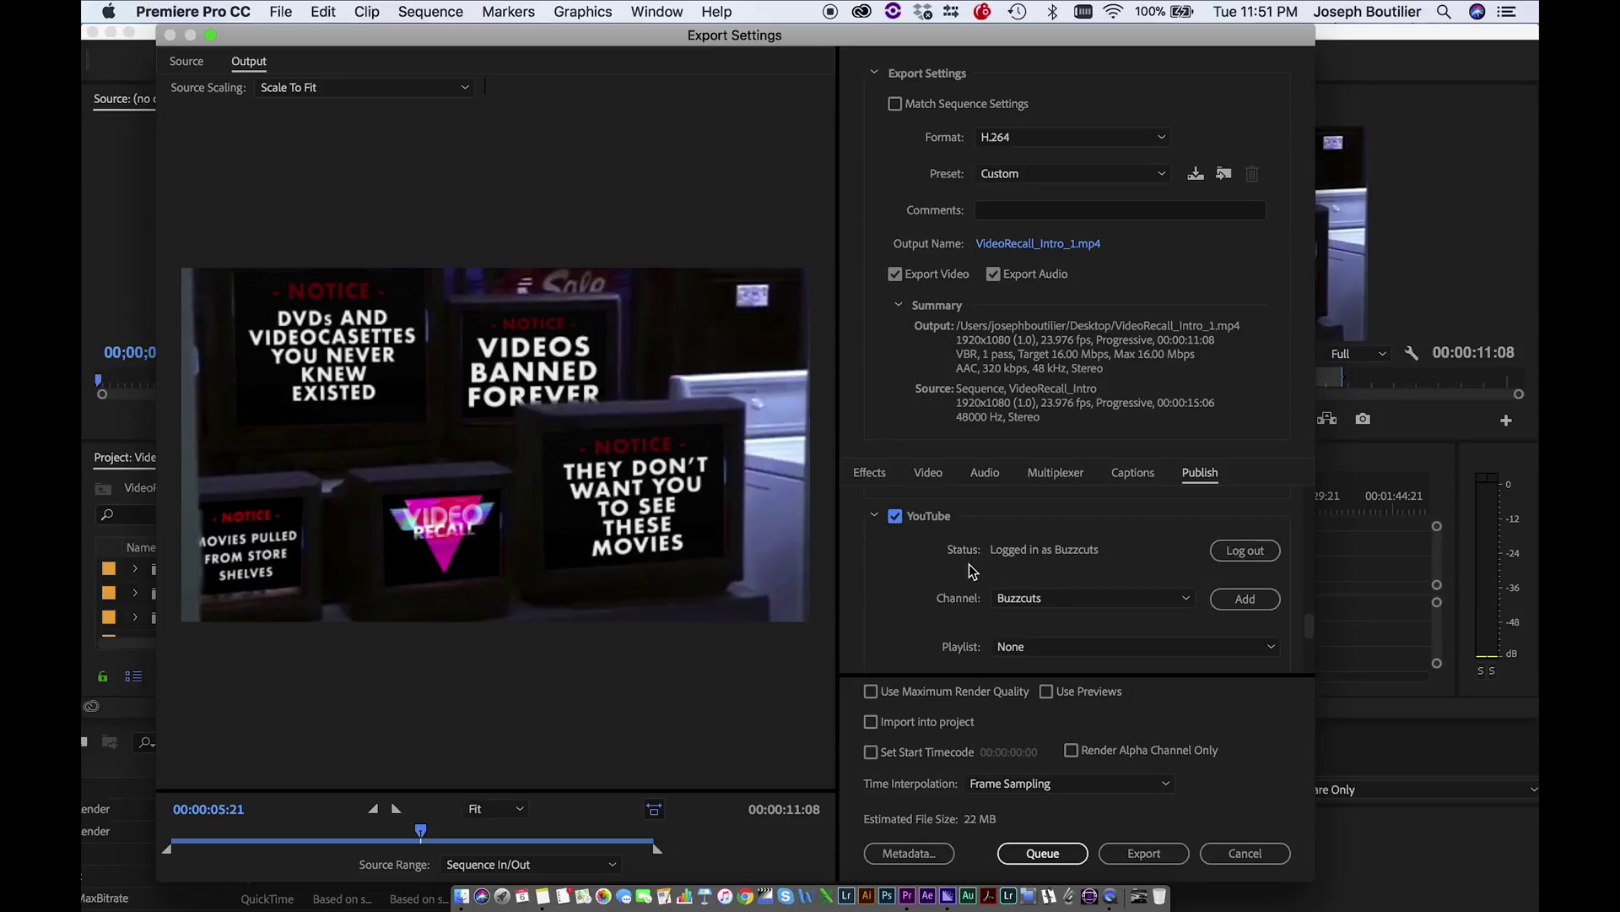
- Keep the YouTube playlist at None and privacy at Unlisted, and send the export to the Media Encoder queue
{"action": "scroll", "coordinate": [946, 616], "scroll_direction": "down", "scroll_amount": 2}
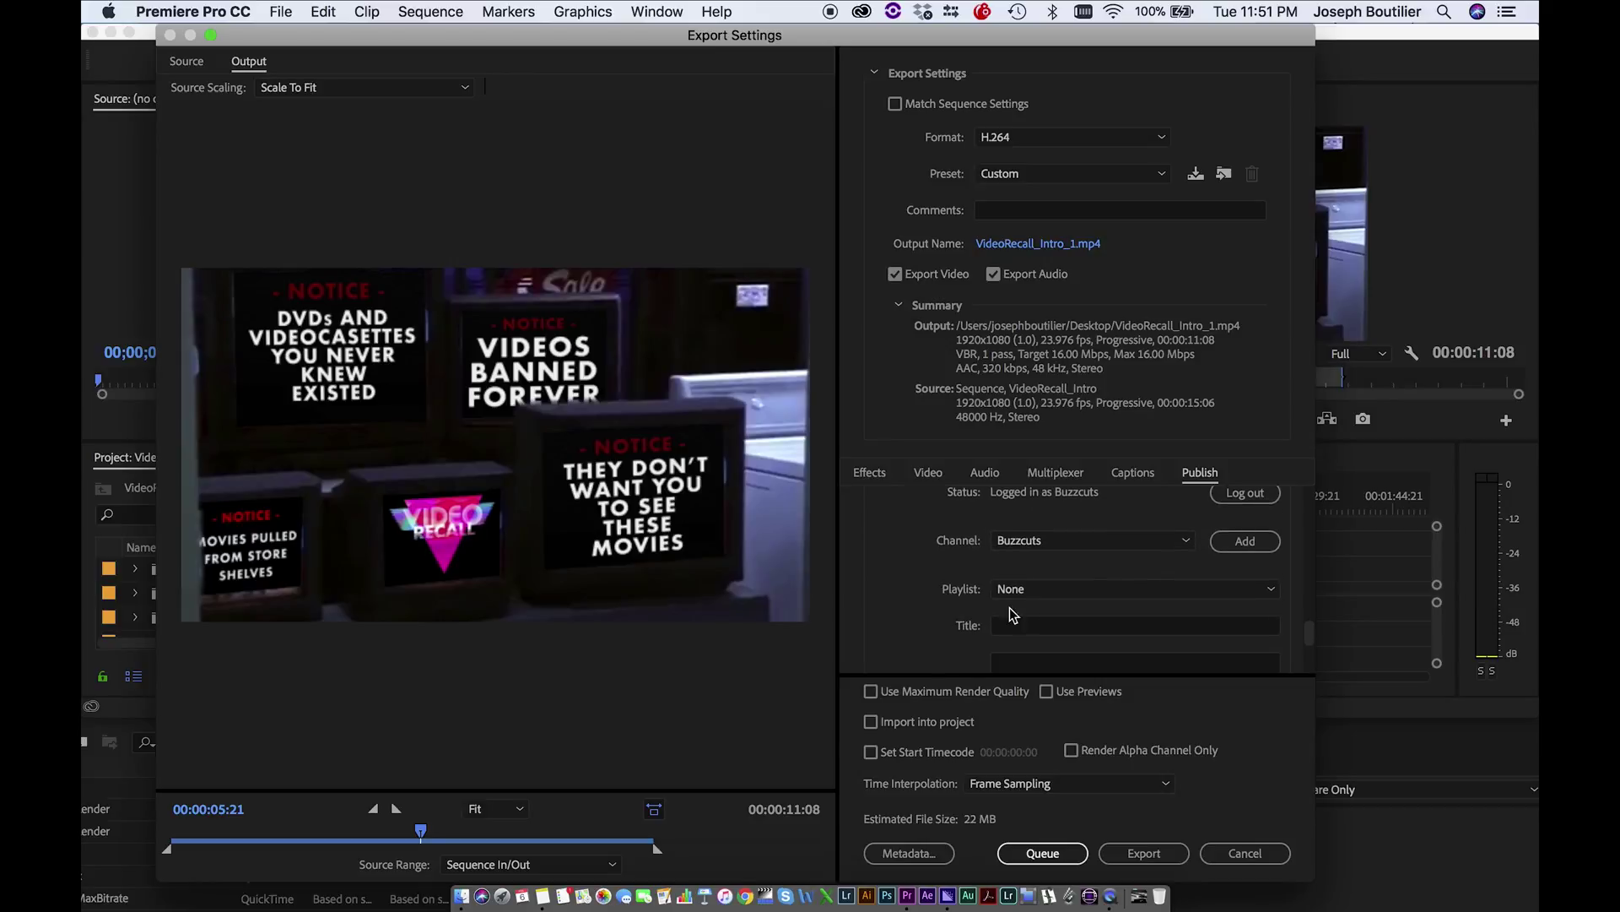
{"action": "left_click", "coordinate": [1047, 591]}
{"action": "left_click", "coordinate": [982, 619]}
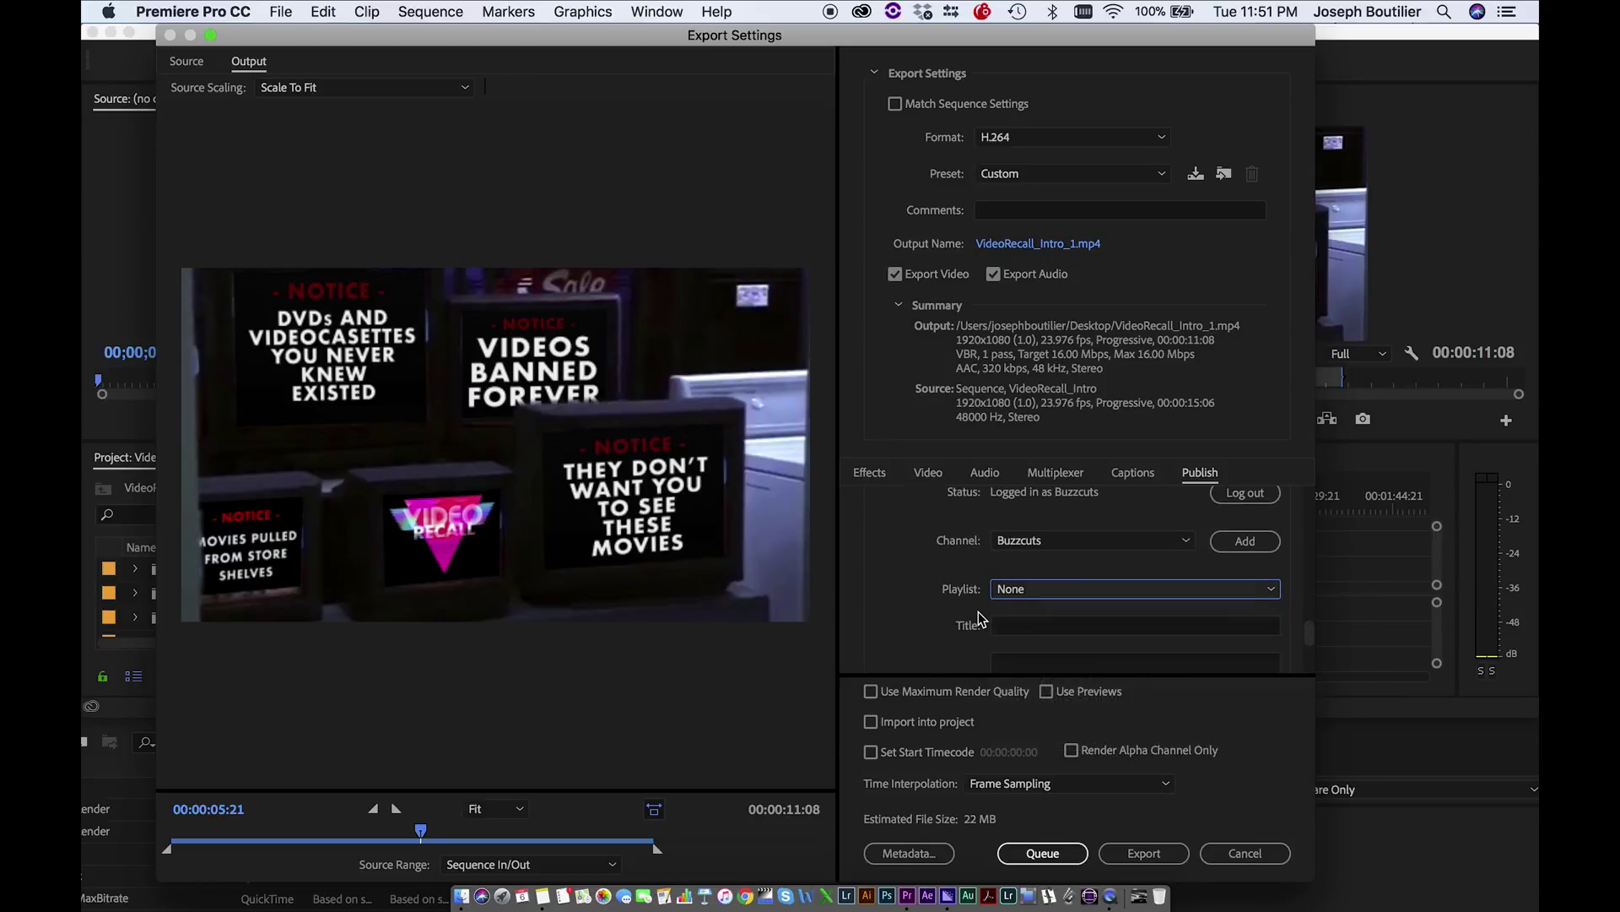
{"action": "scroll", "coordinate": [982, 618], "scroll_direction": "down", "scroll_amount": 5}
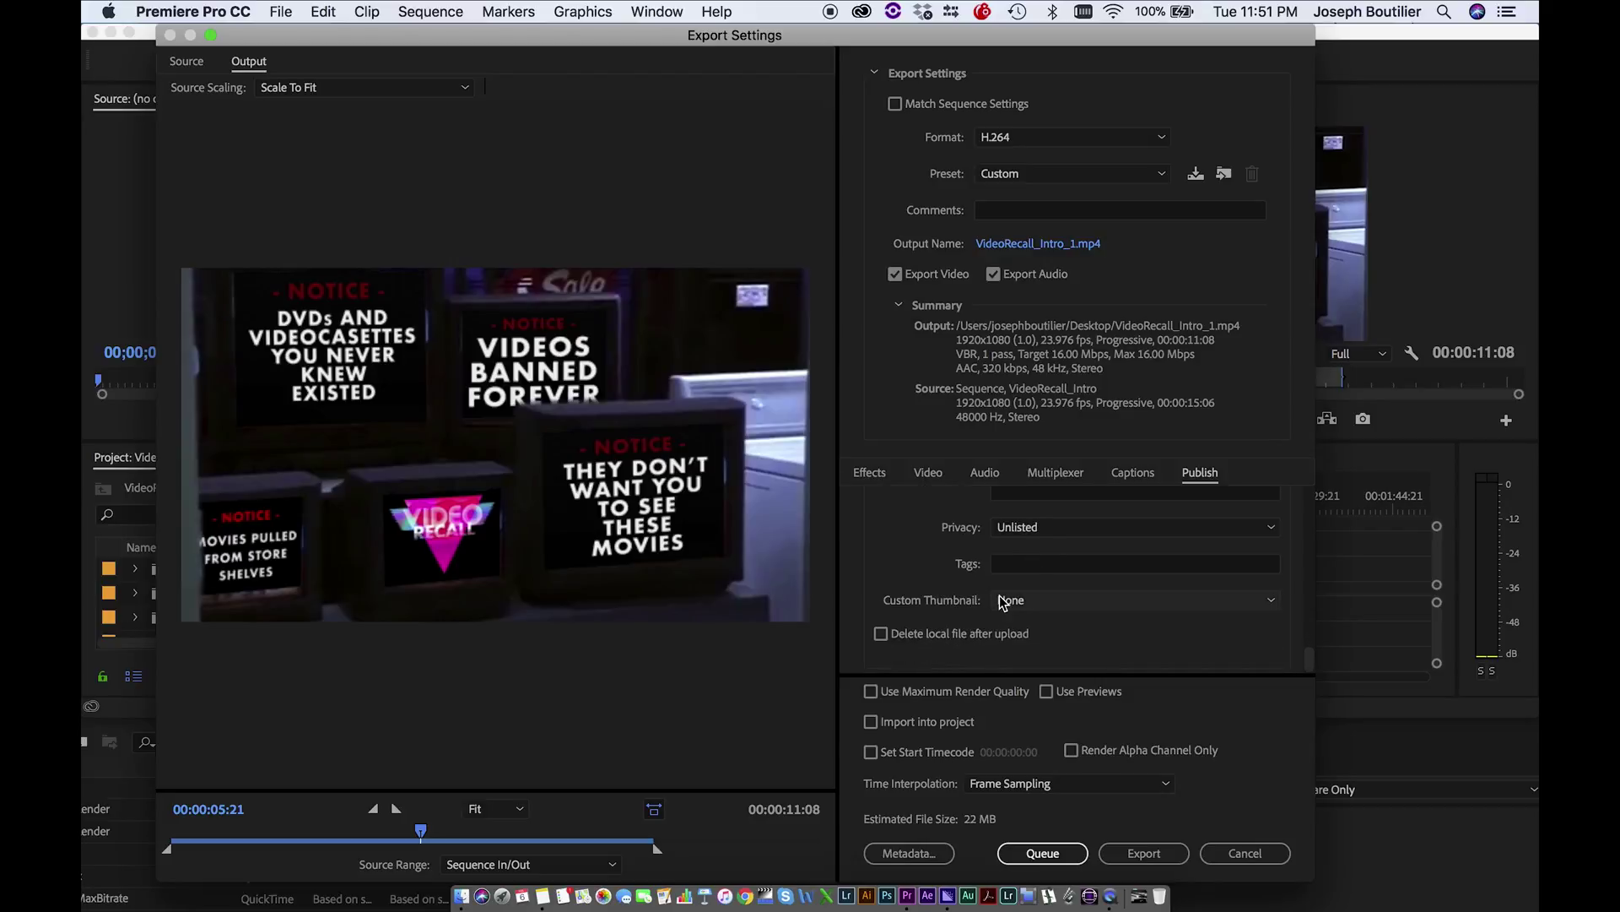
{"action": "left_click", "coordinate": [1043, 853]}
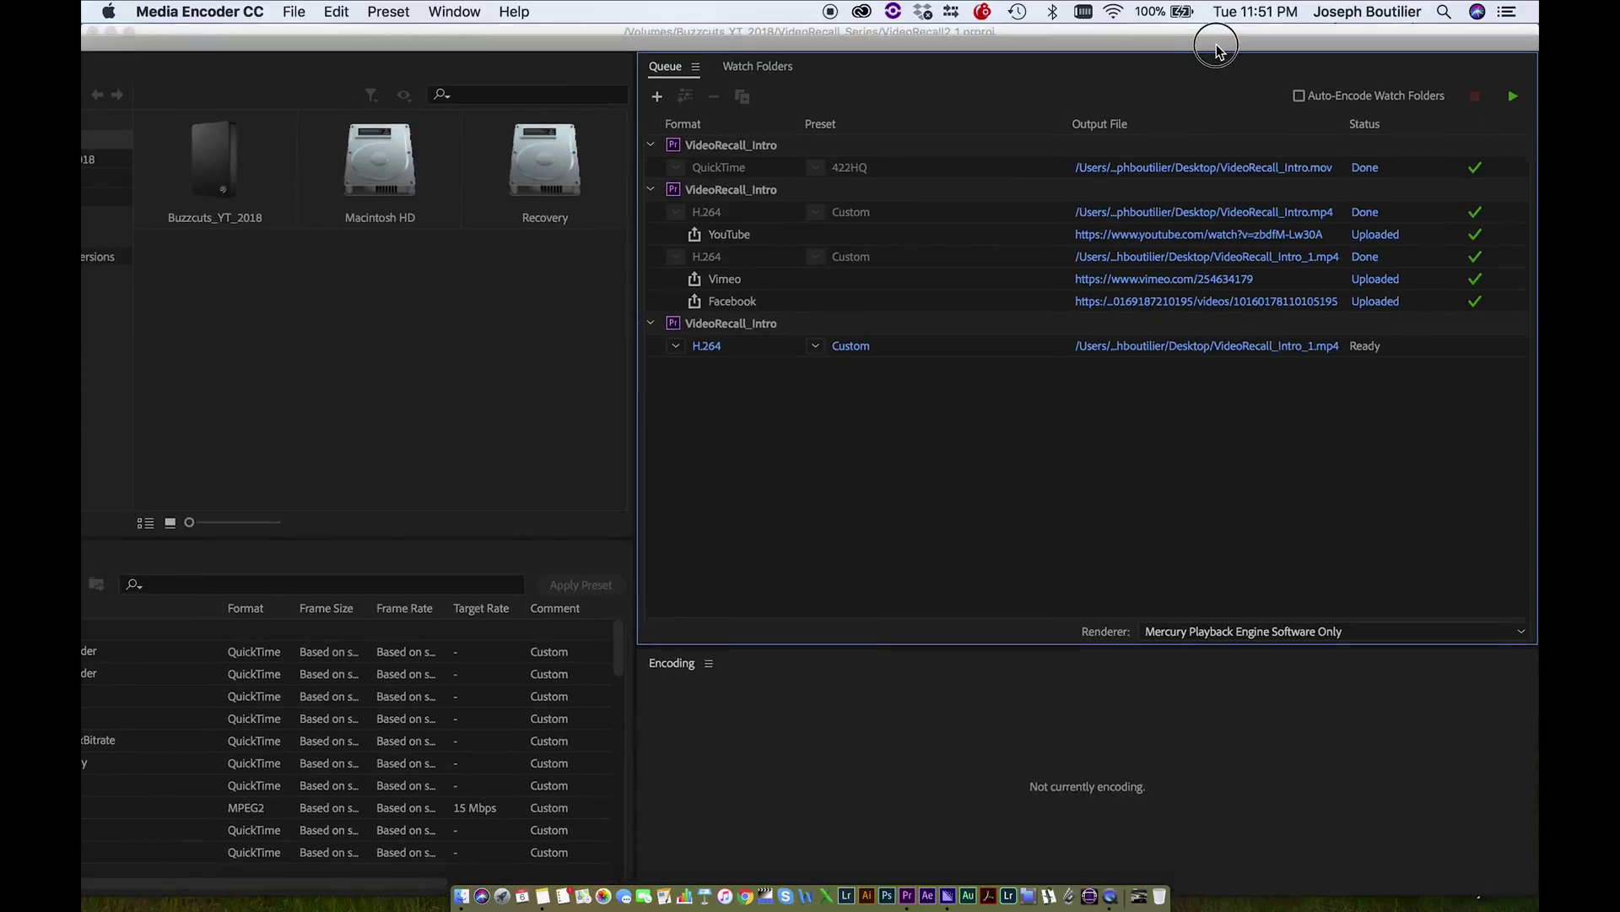
- Set the Media Encoder preferences to start the queue automatically after two hours of idle time
{"action": "left_click", "coordinate": [228, 10]}
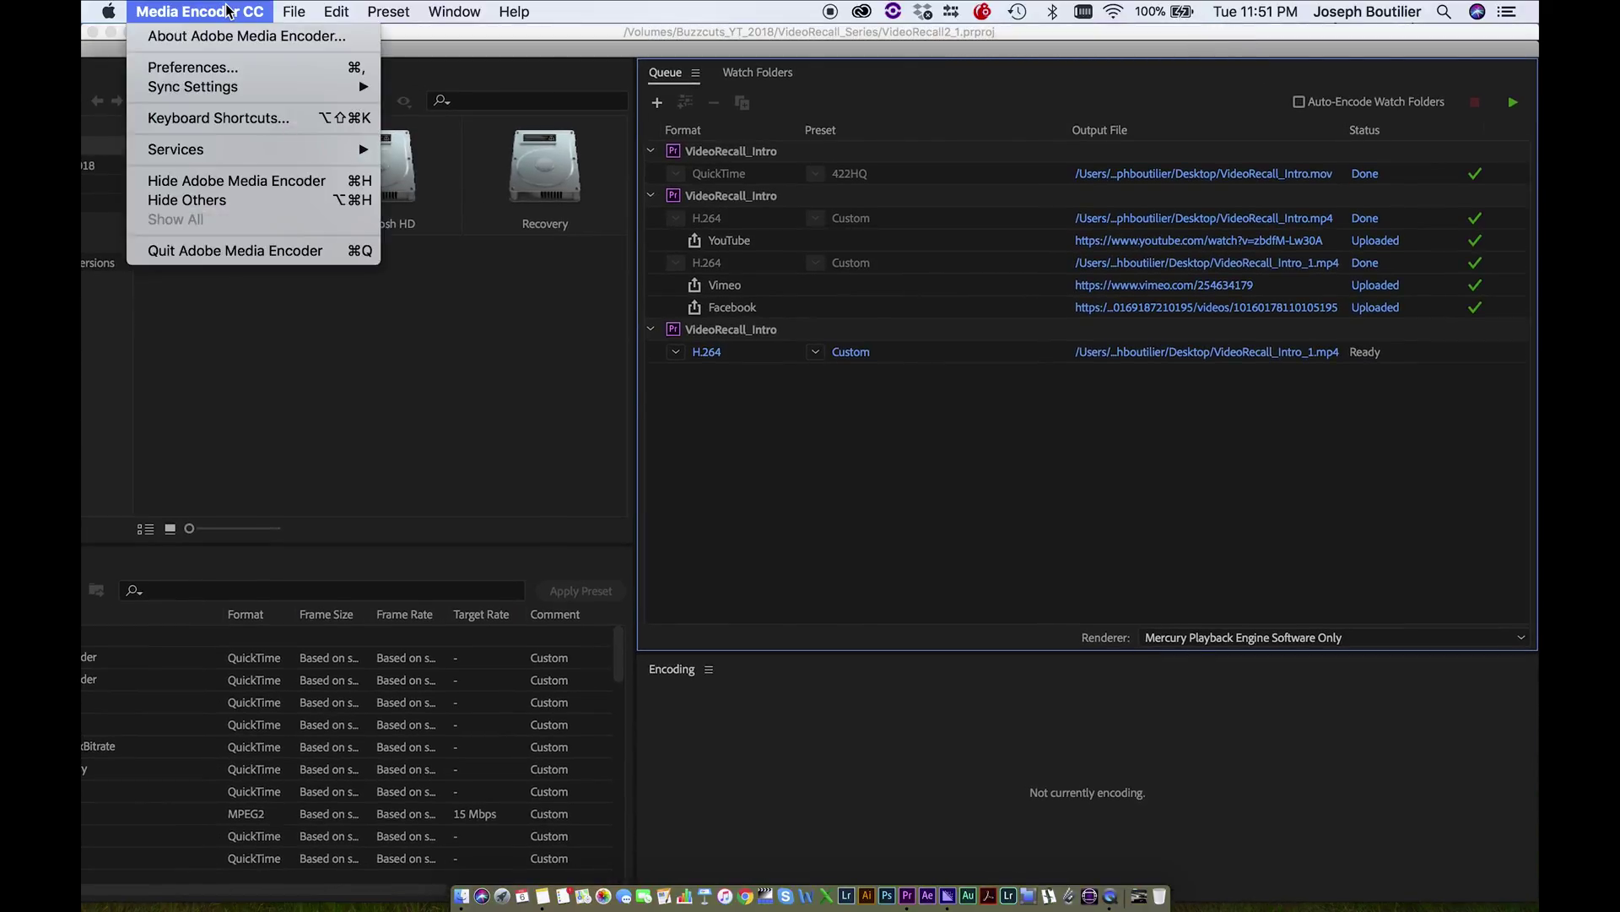
{"action": "left_click", "coordinate": [240, 72]}
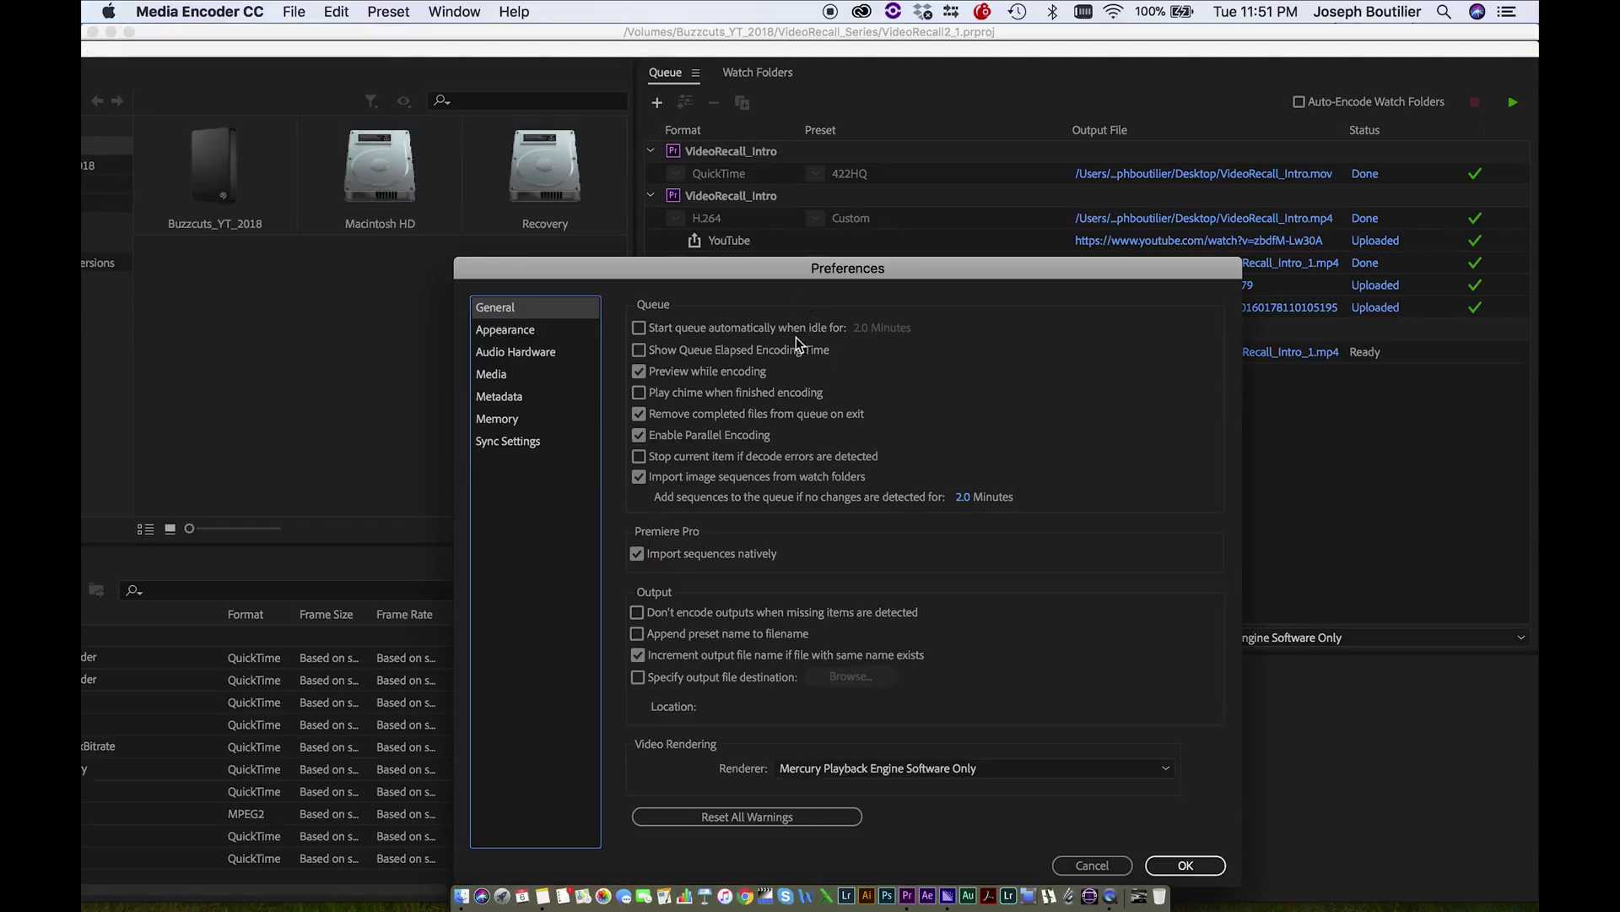
{"action": "left_click", "coordinate": [639, 328]}
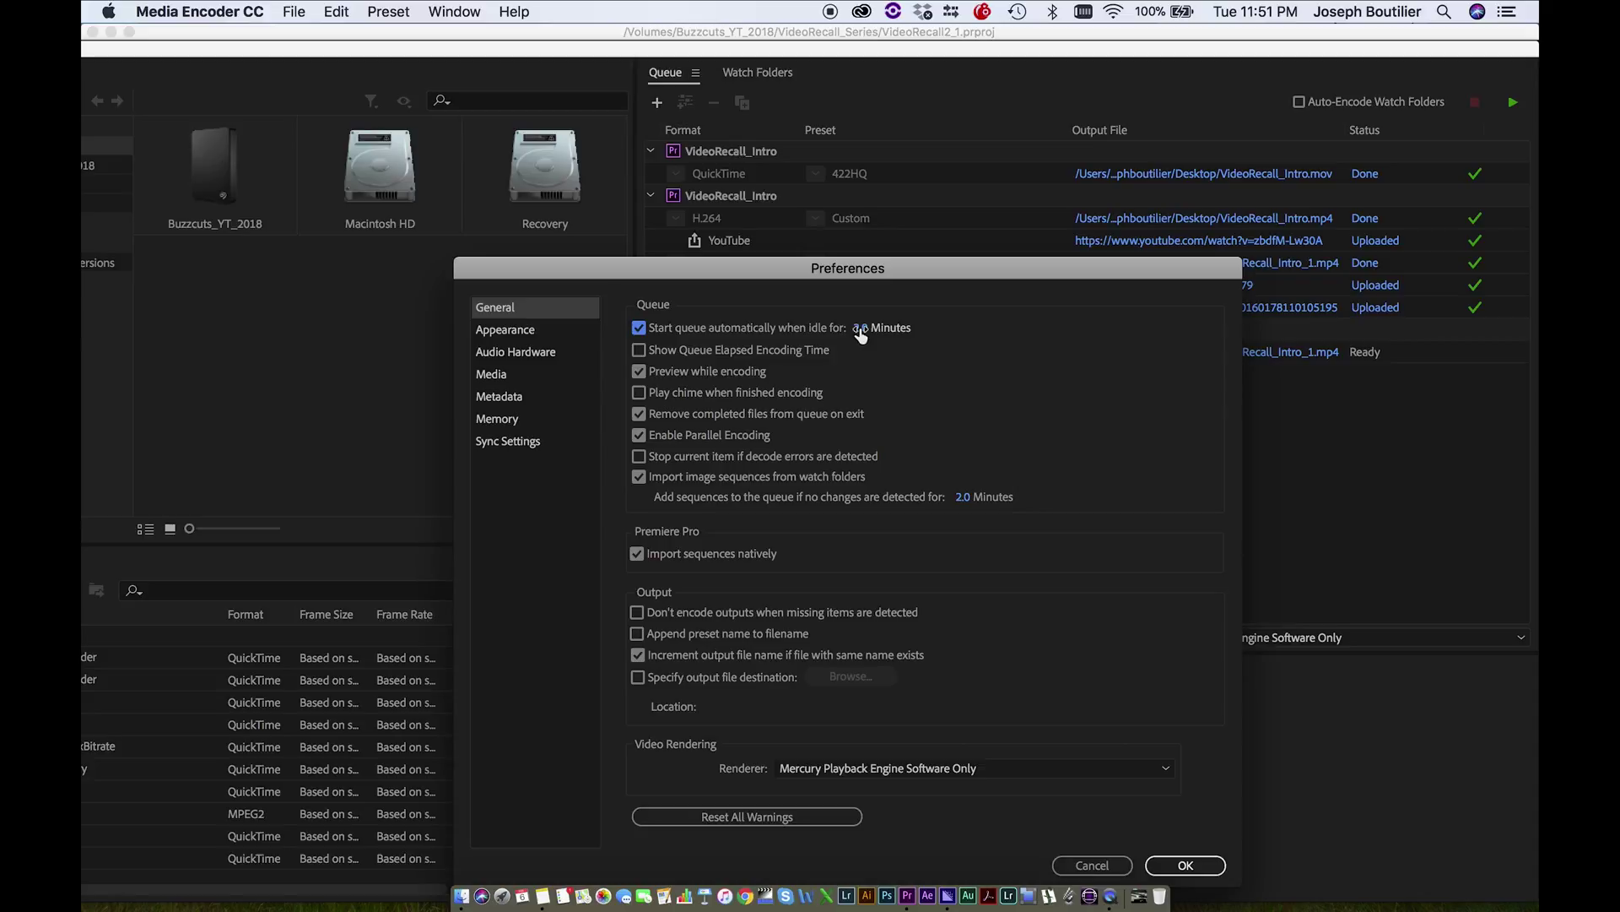
{"action": "left_click_drag", "start_coordinate": [859, 335], "coordinate": [1169, 363]}
{"action": "left_click", "coordinate": [1187, 865]}
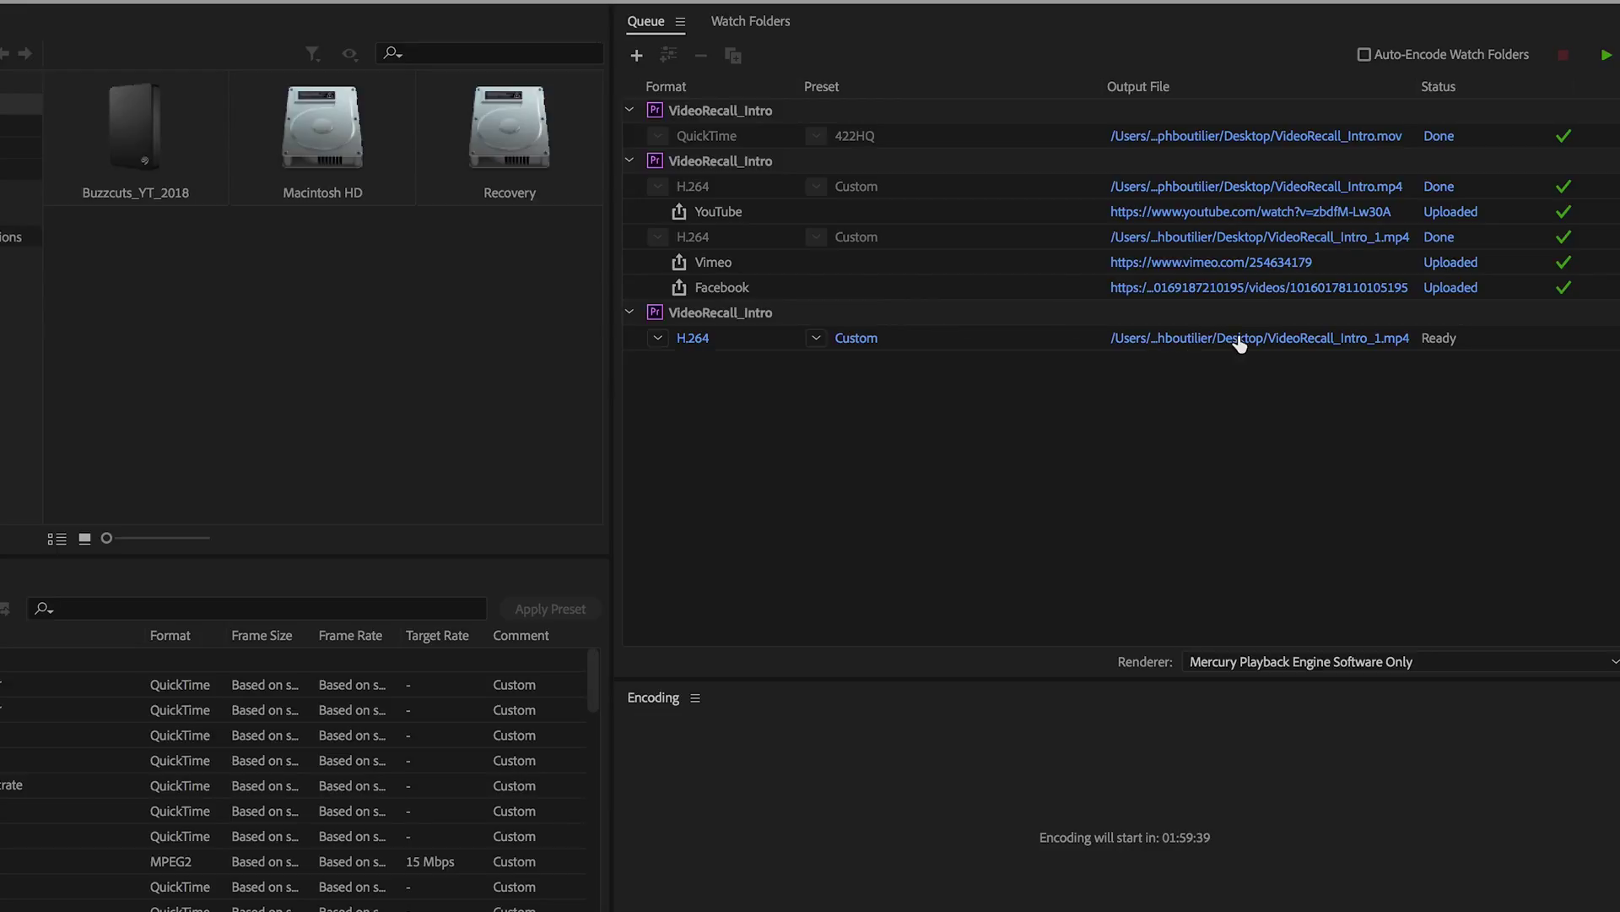
- Open and accept the export settings of the newest VideoRecall_Intro H.264 output, and start encoding the queue
{"action": "left_click", "coordinate": [700, 340]}
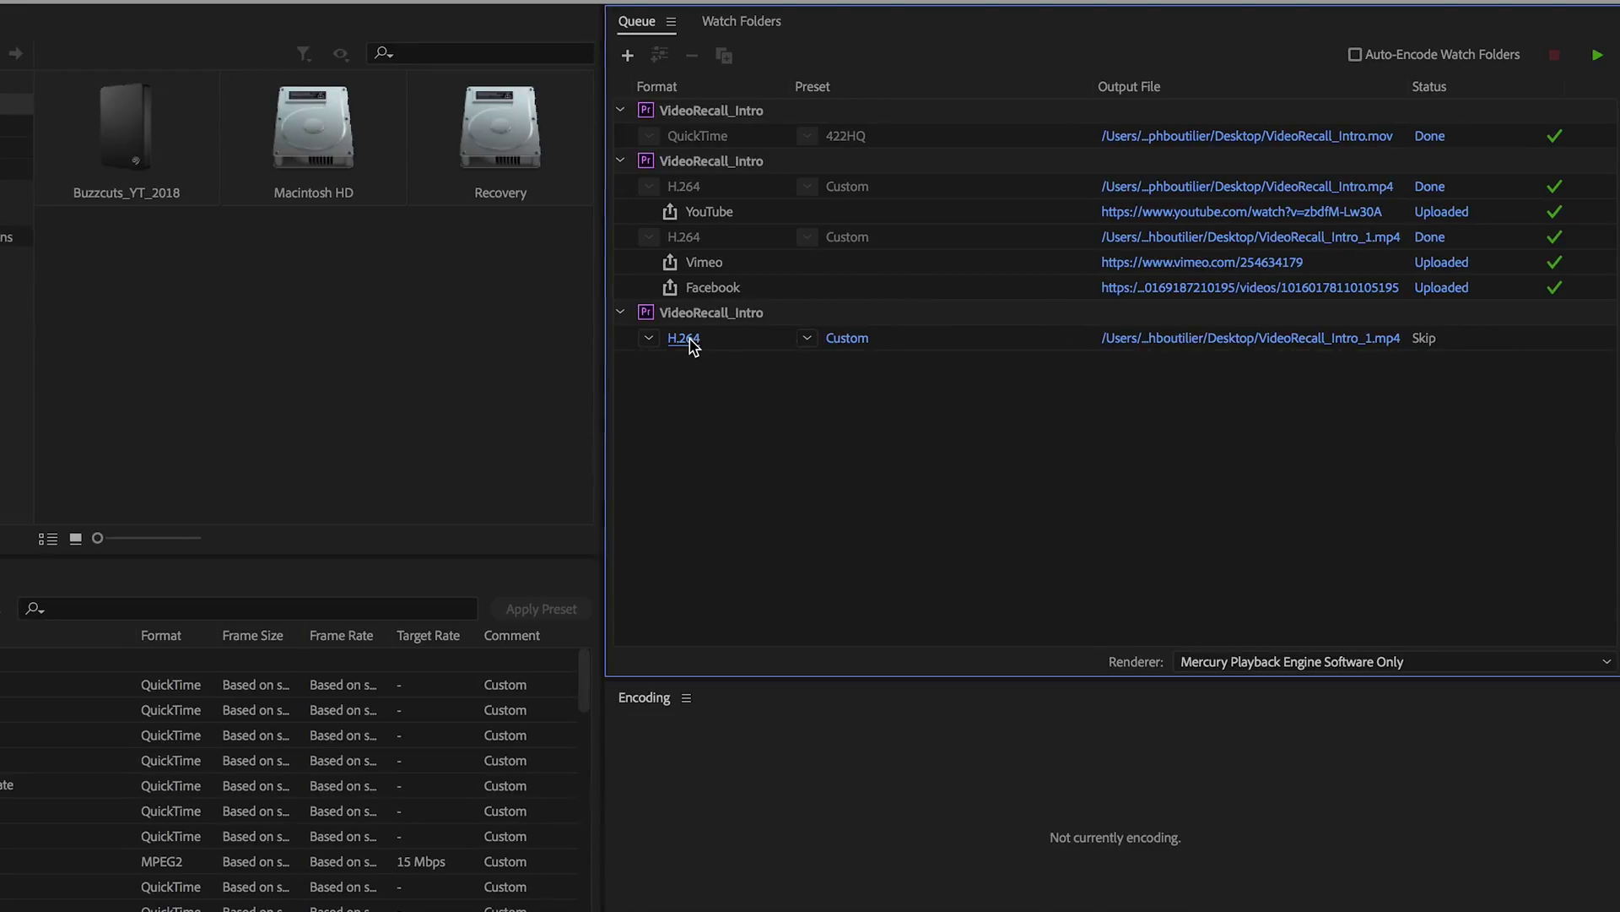
{"action": "left_click", "coordinate": [688, 340]}
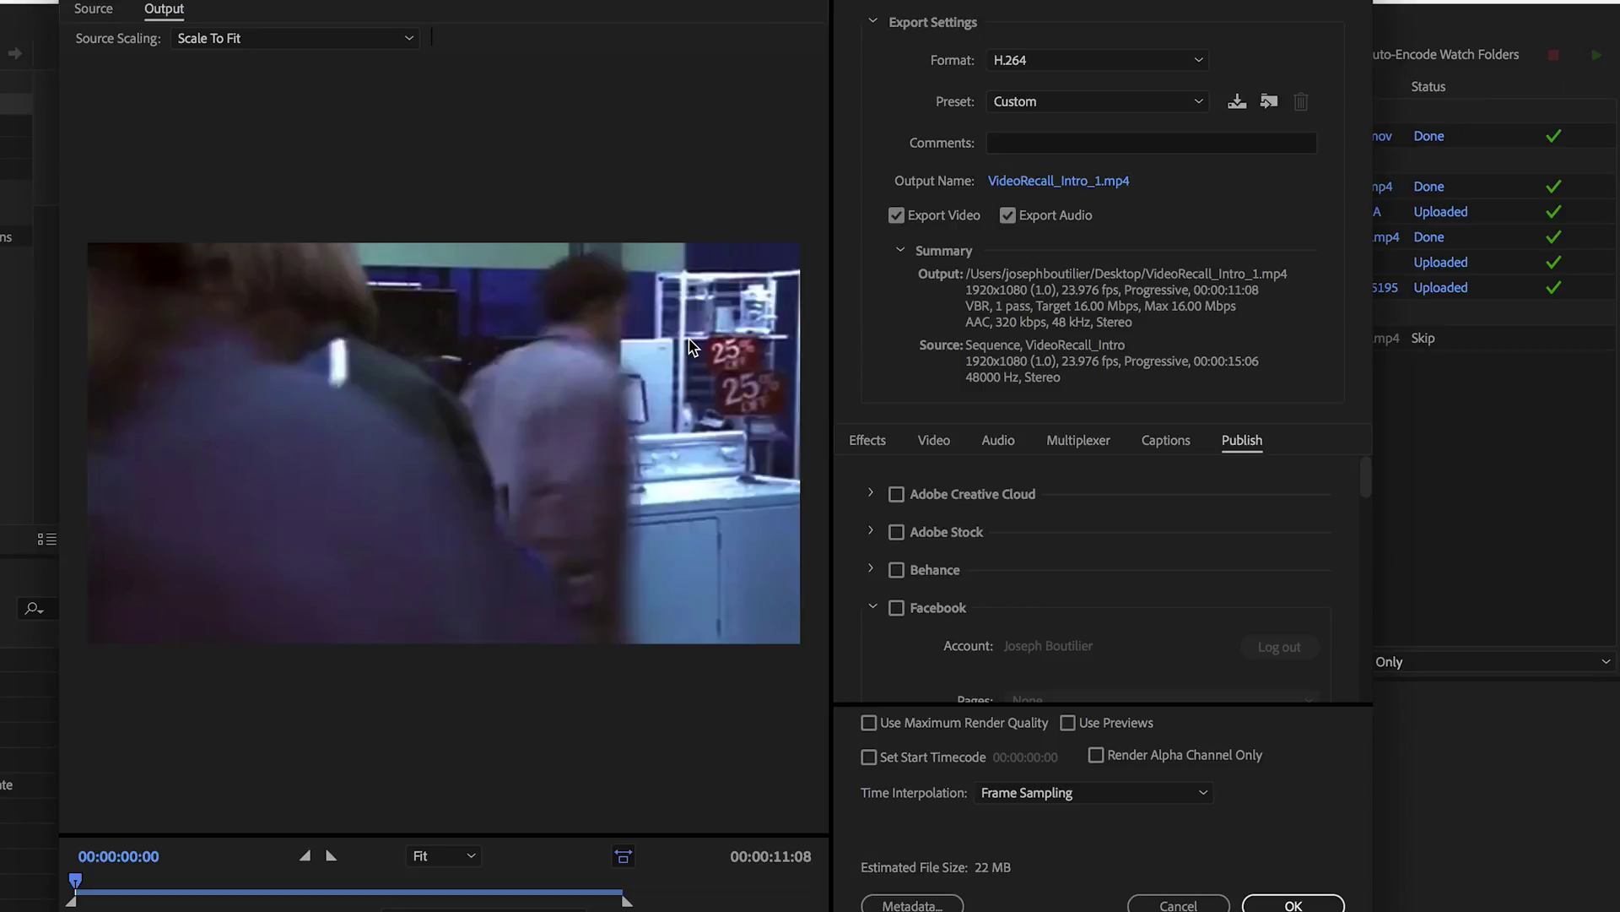
{"action": "left_click", "coordinate": [1273, 906]}
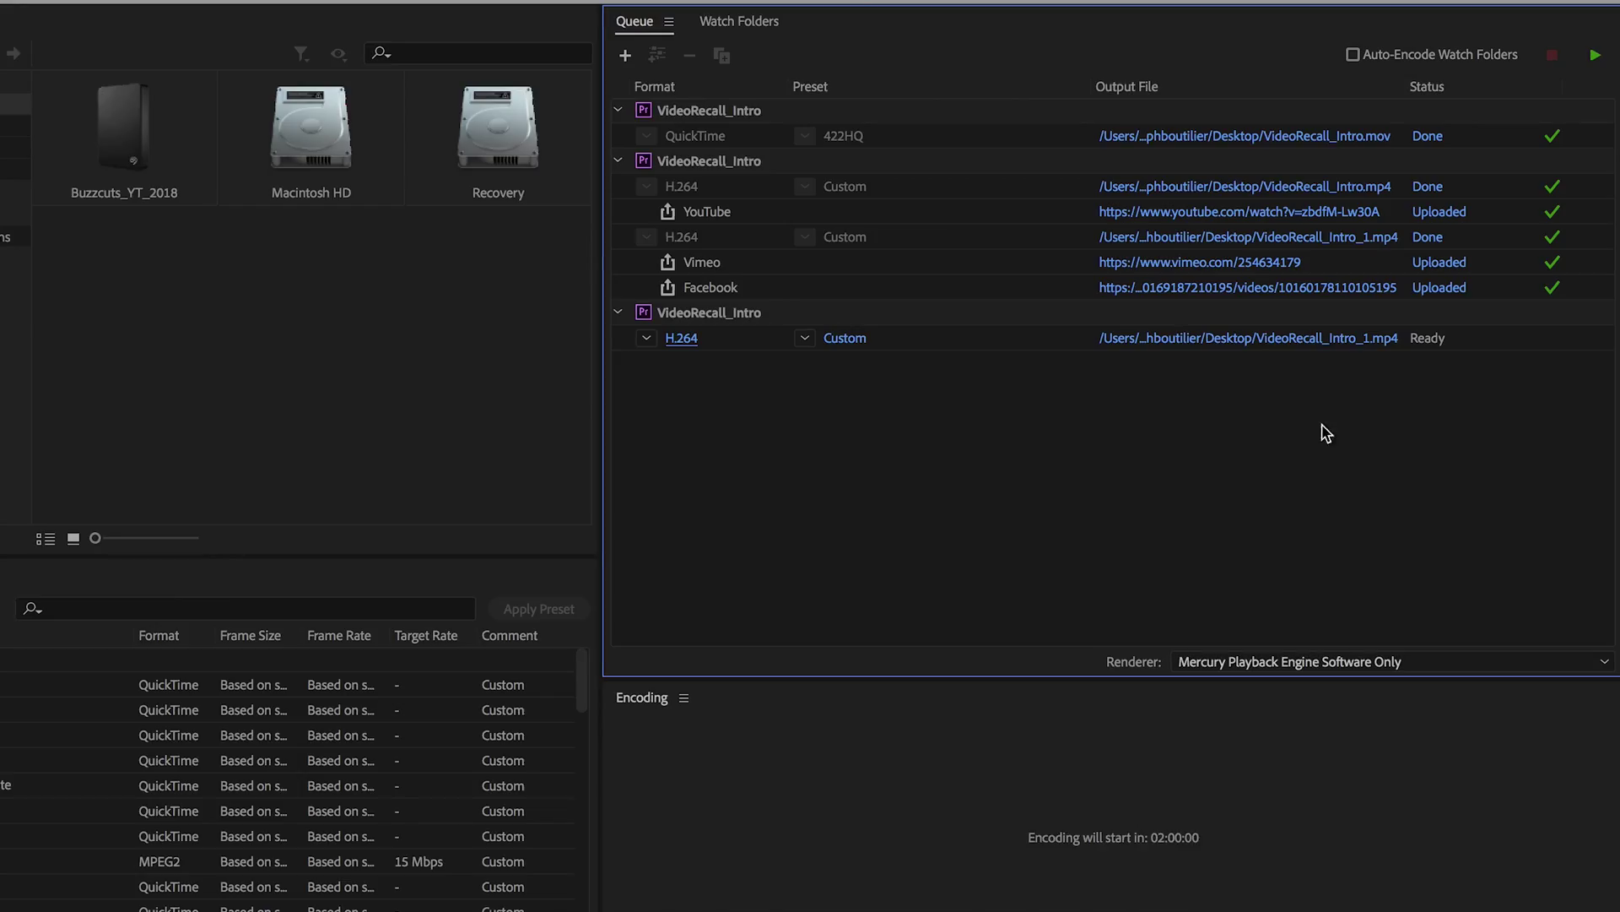
{"action": "left_click", "coordinate": [1594, 55]}
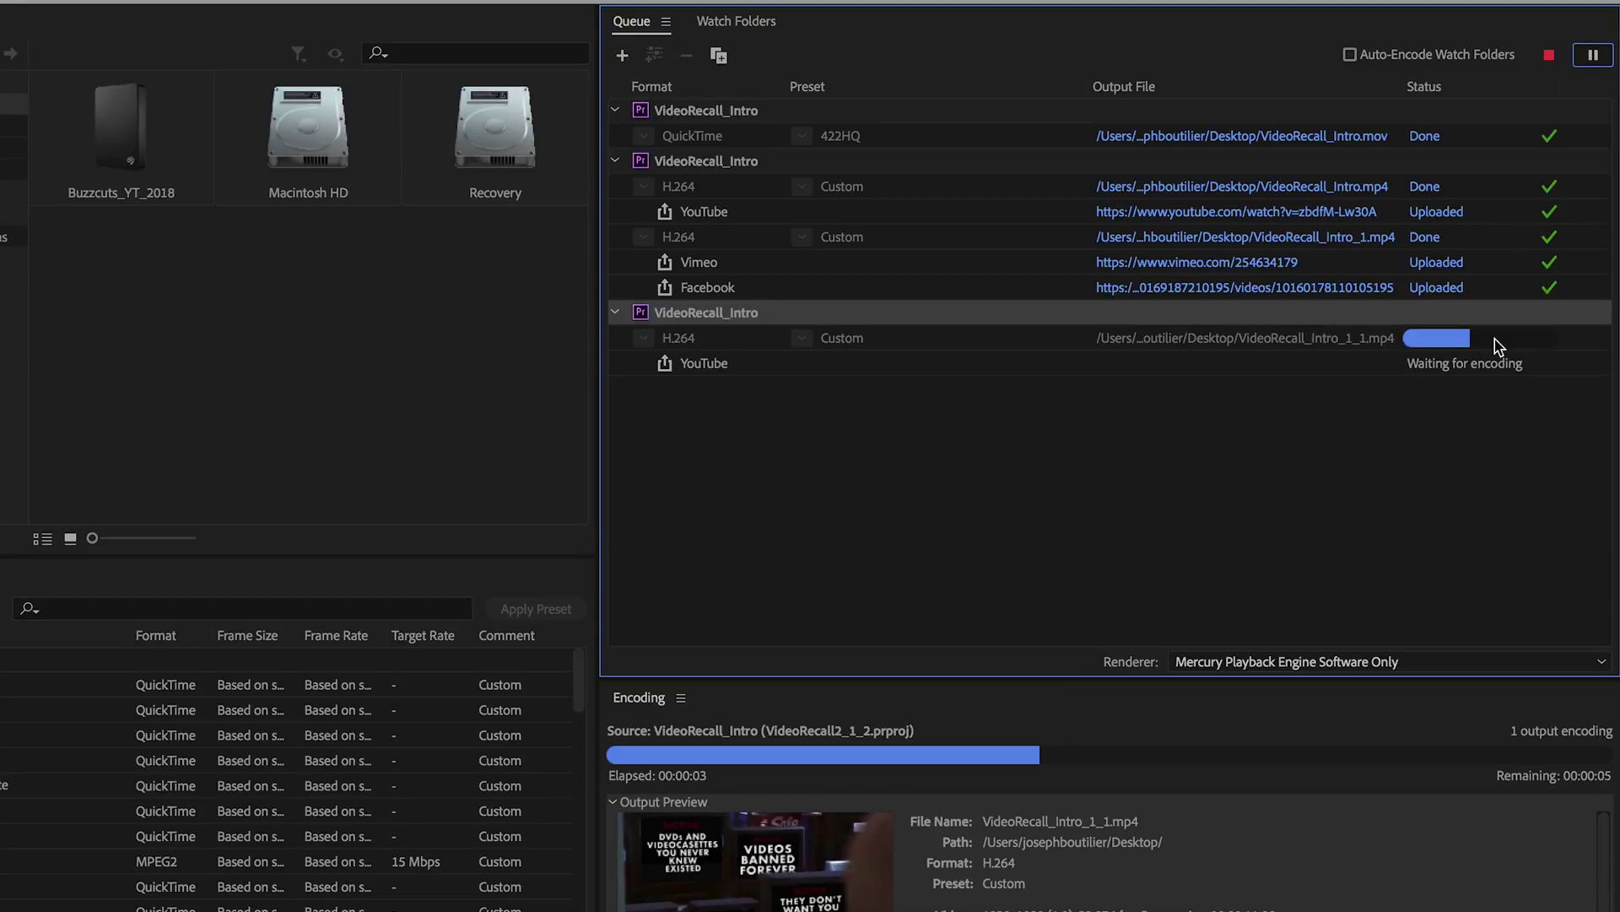
- Stop the queue without finishing the current file, and reset the status of the stopped output and the two completed H.264 outputs
{"action": "left_click", "coordinate": [1549, 54]}
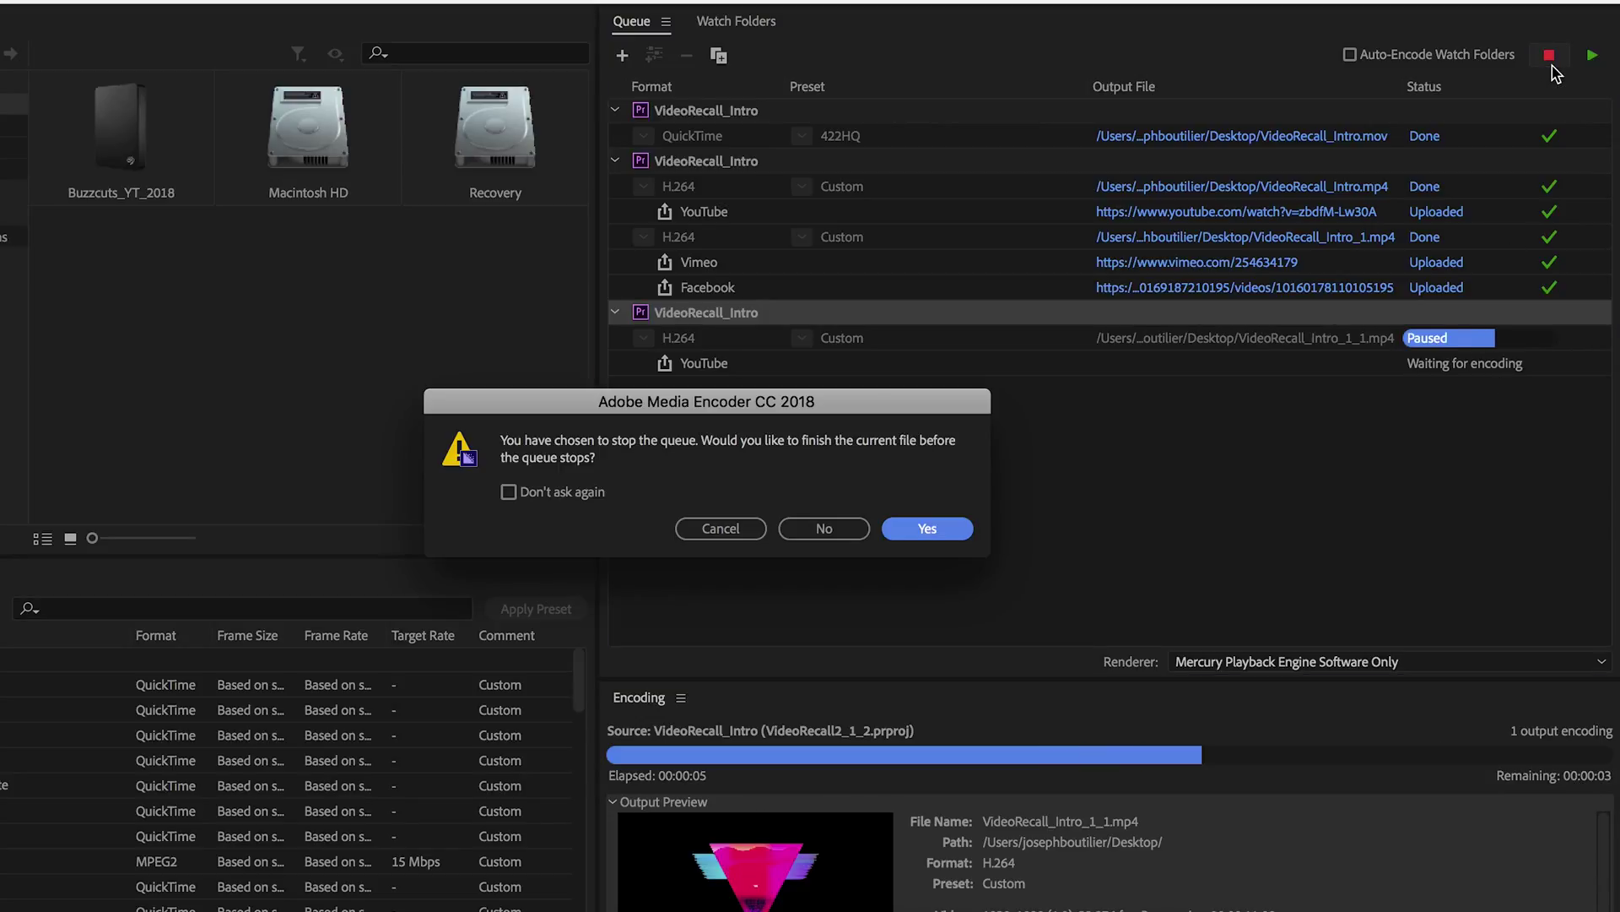
{"action": "left_click", "coordinate": [840, 525]}
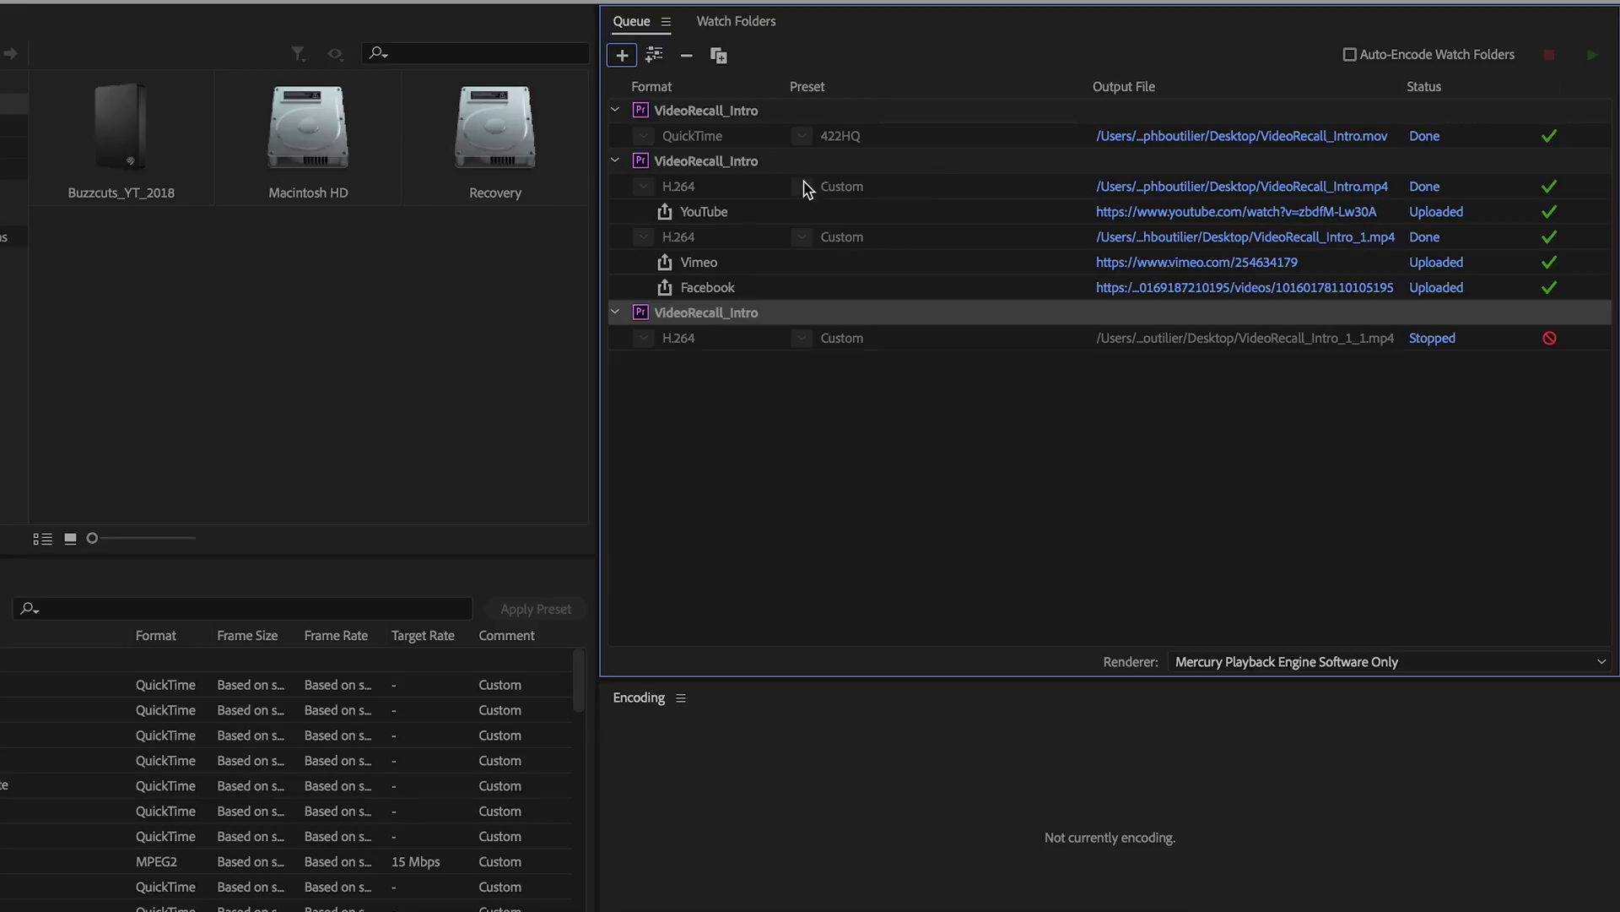
{"action": "right_click", "coordinate": [761, 319]}
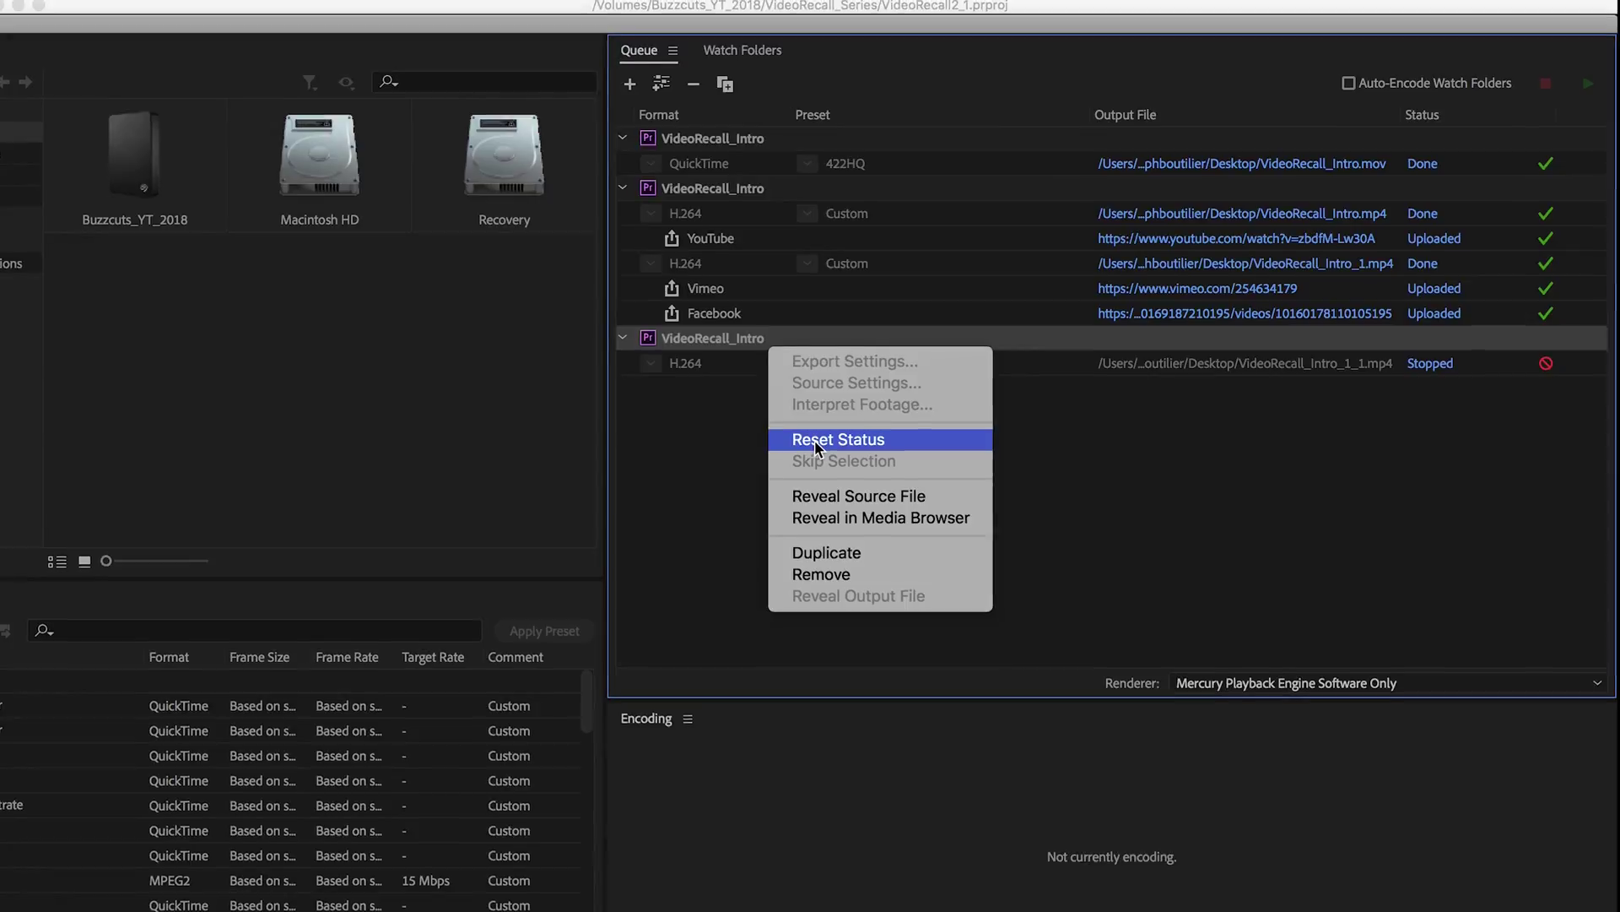
{"action": "left_click", "coordinate": [699, 422]}
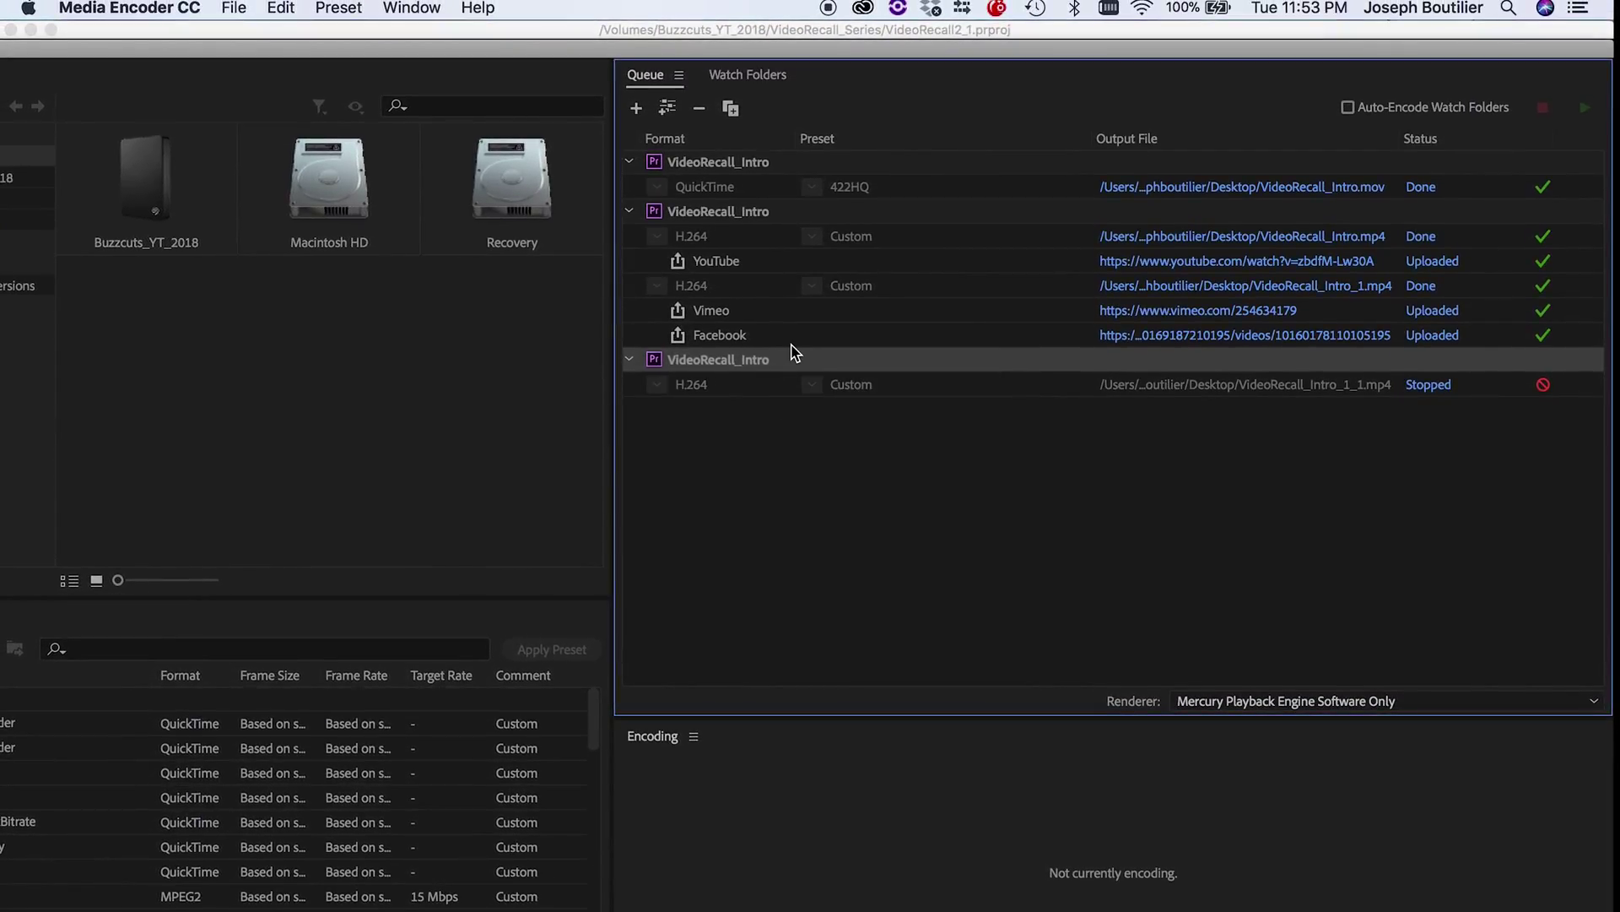
{"action": "right_click", "coordinate": [793, 365]}
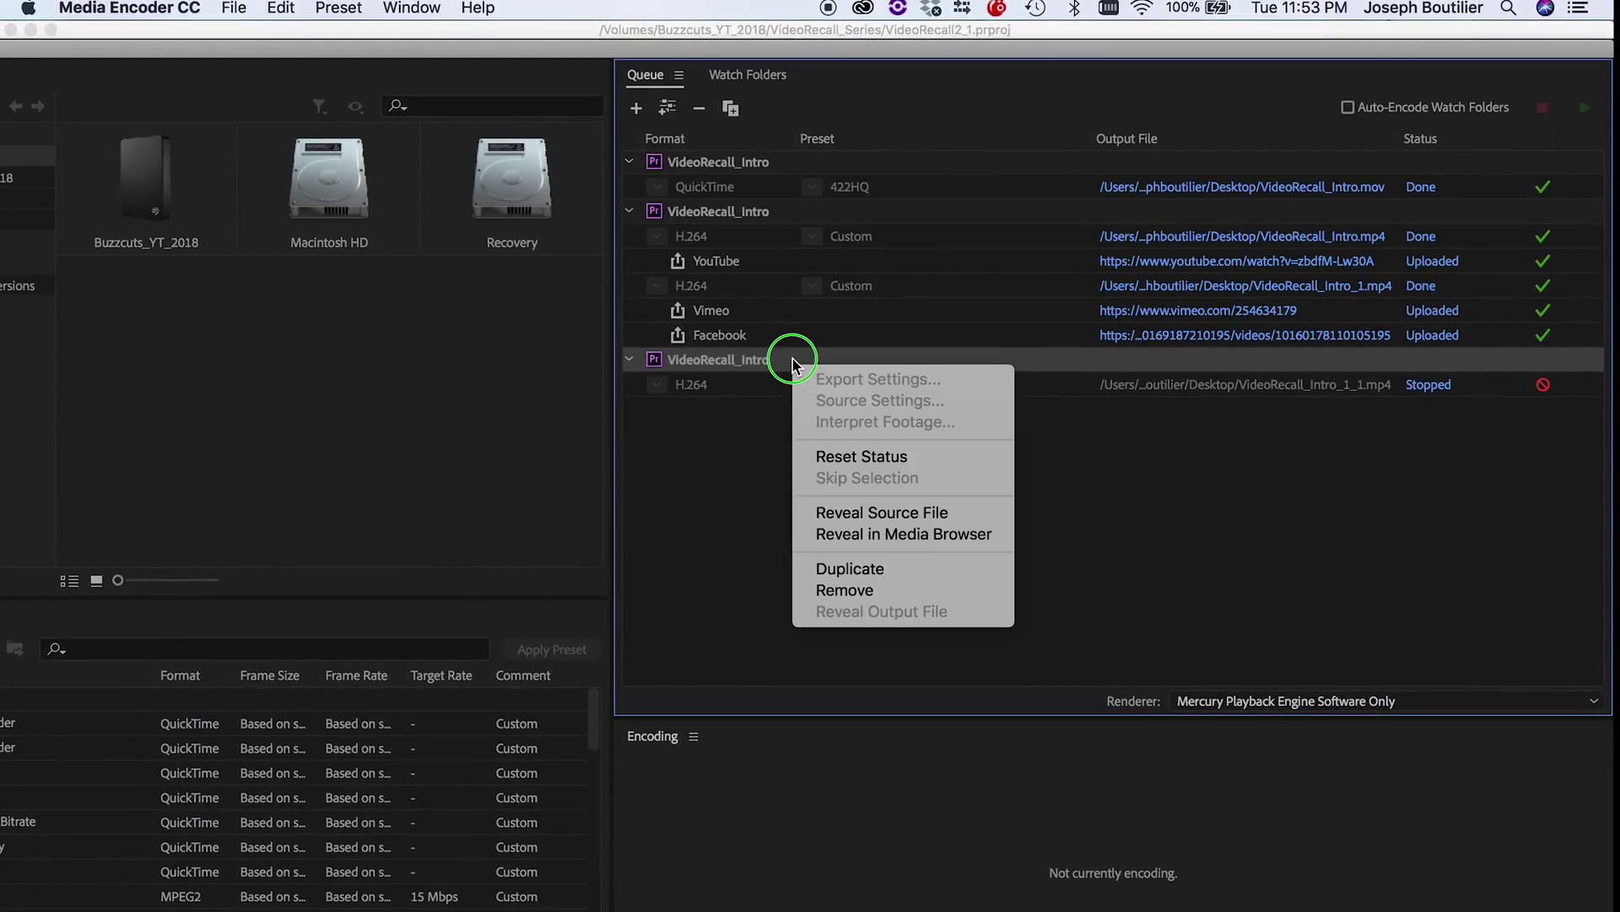
{"action": "left_click", "coordinate": [869, 456]}
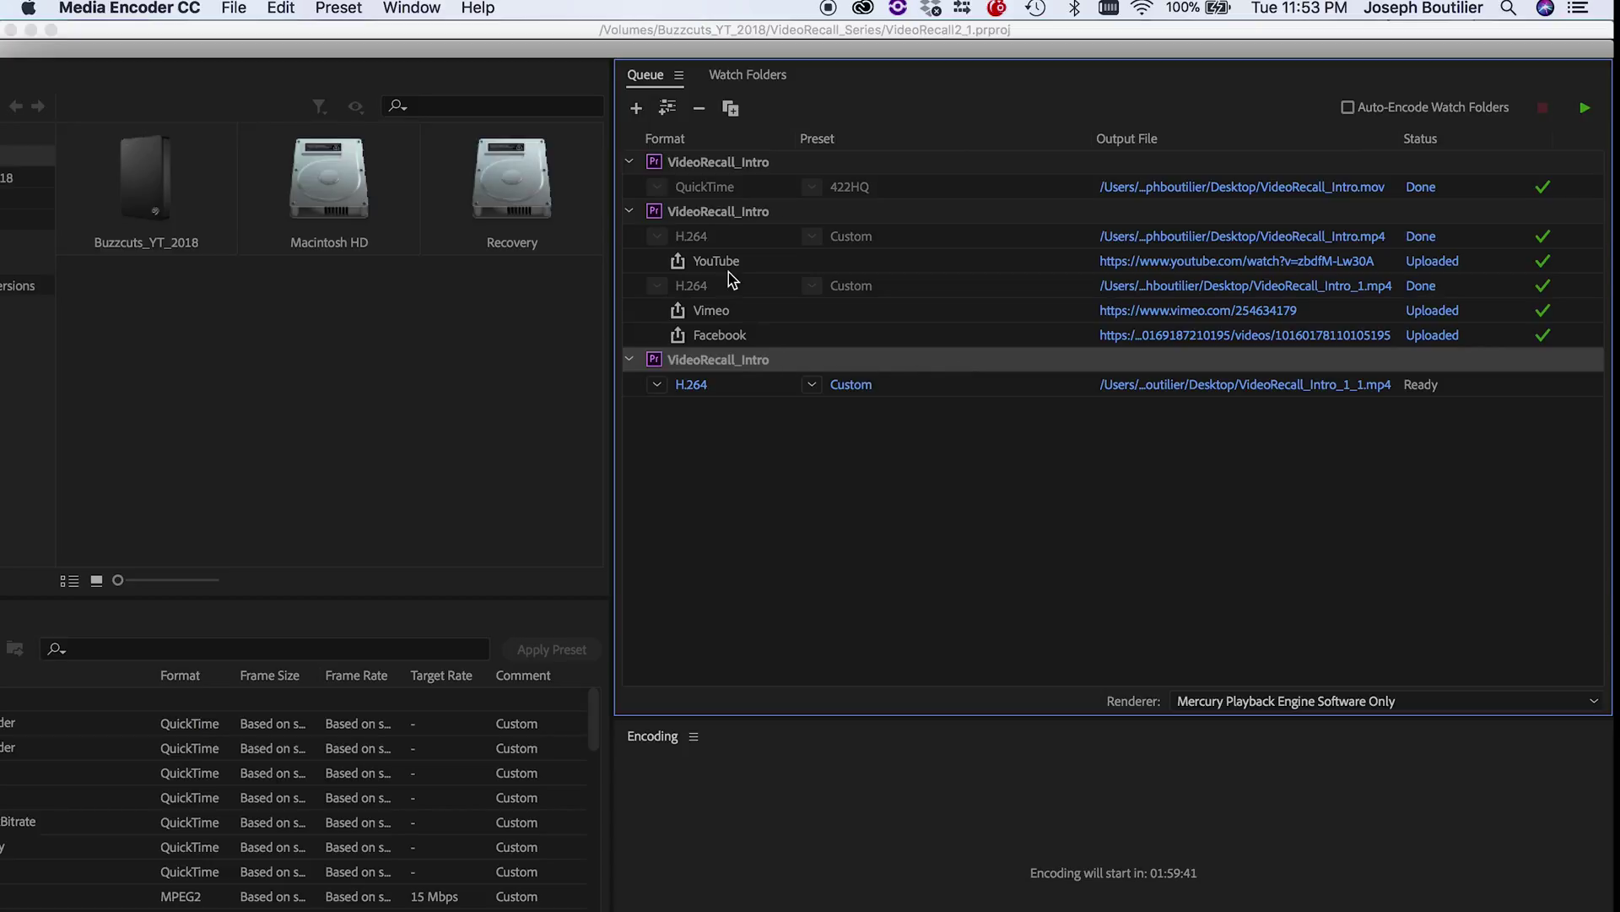
{"action": "right_click", "coordinate": [776, 218]}
{"action": "left_click", "coordinate": [812, 312]}
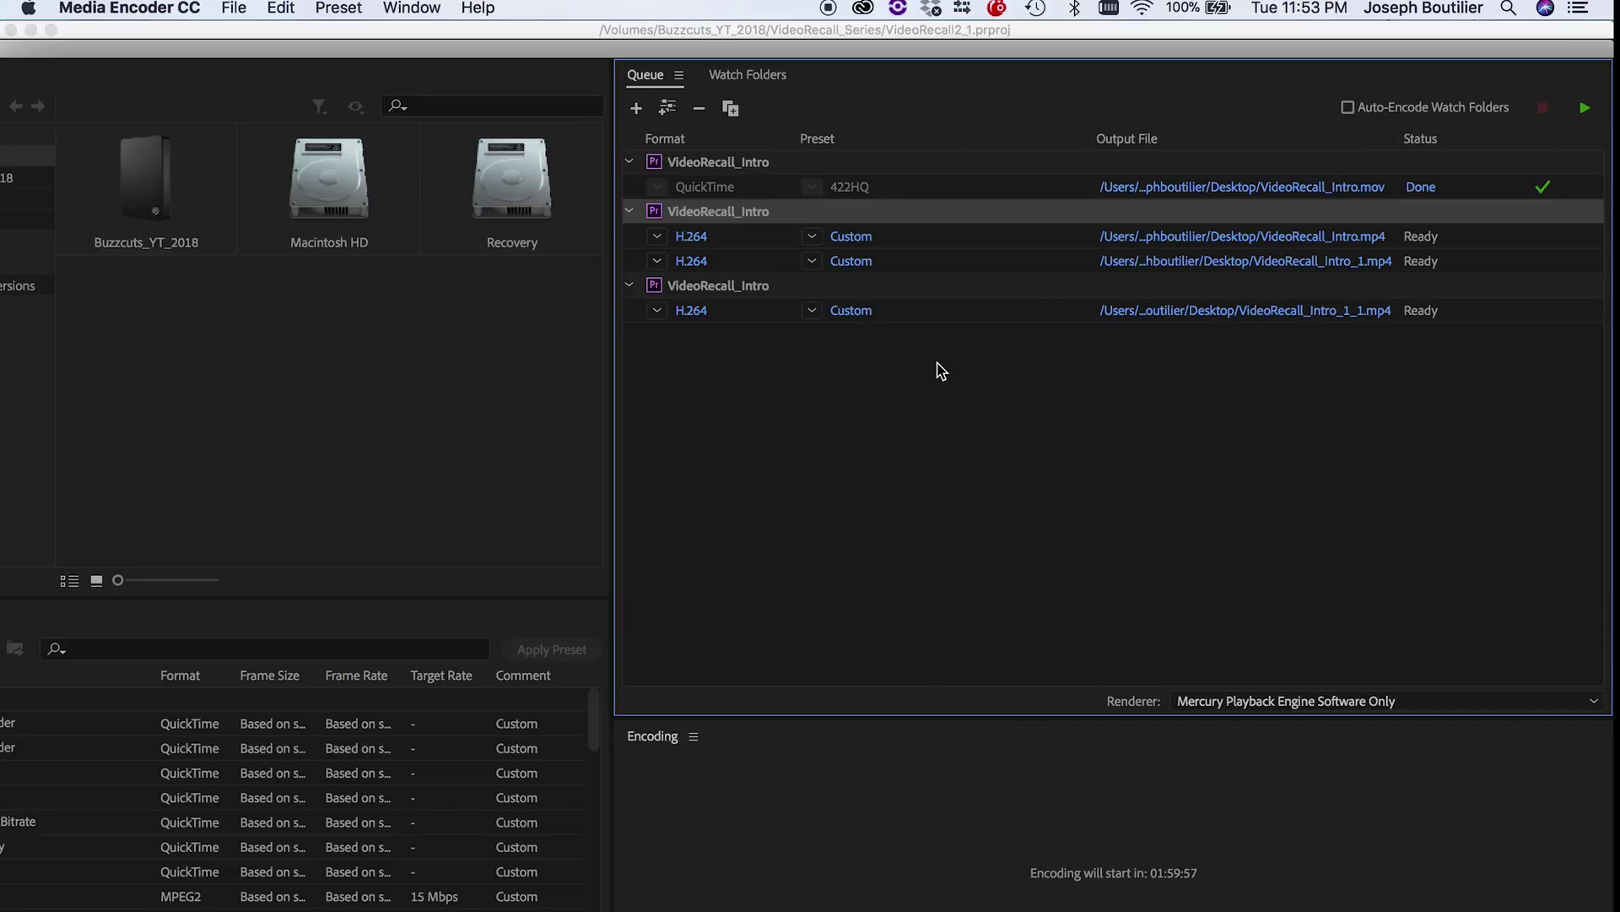
- Set the Media Encoder preferences to start the queue automatically after 60 minutes of idle time
{"action": "left_click", "coordinate": [127, 7]}
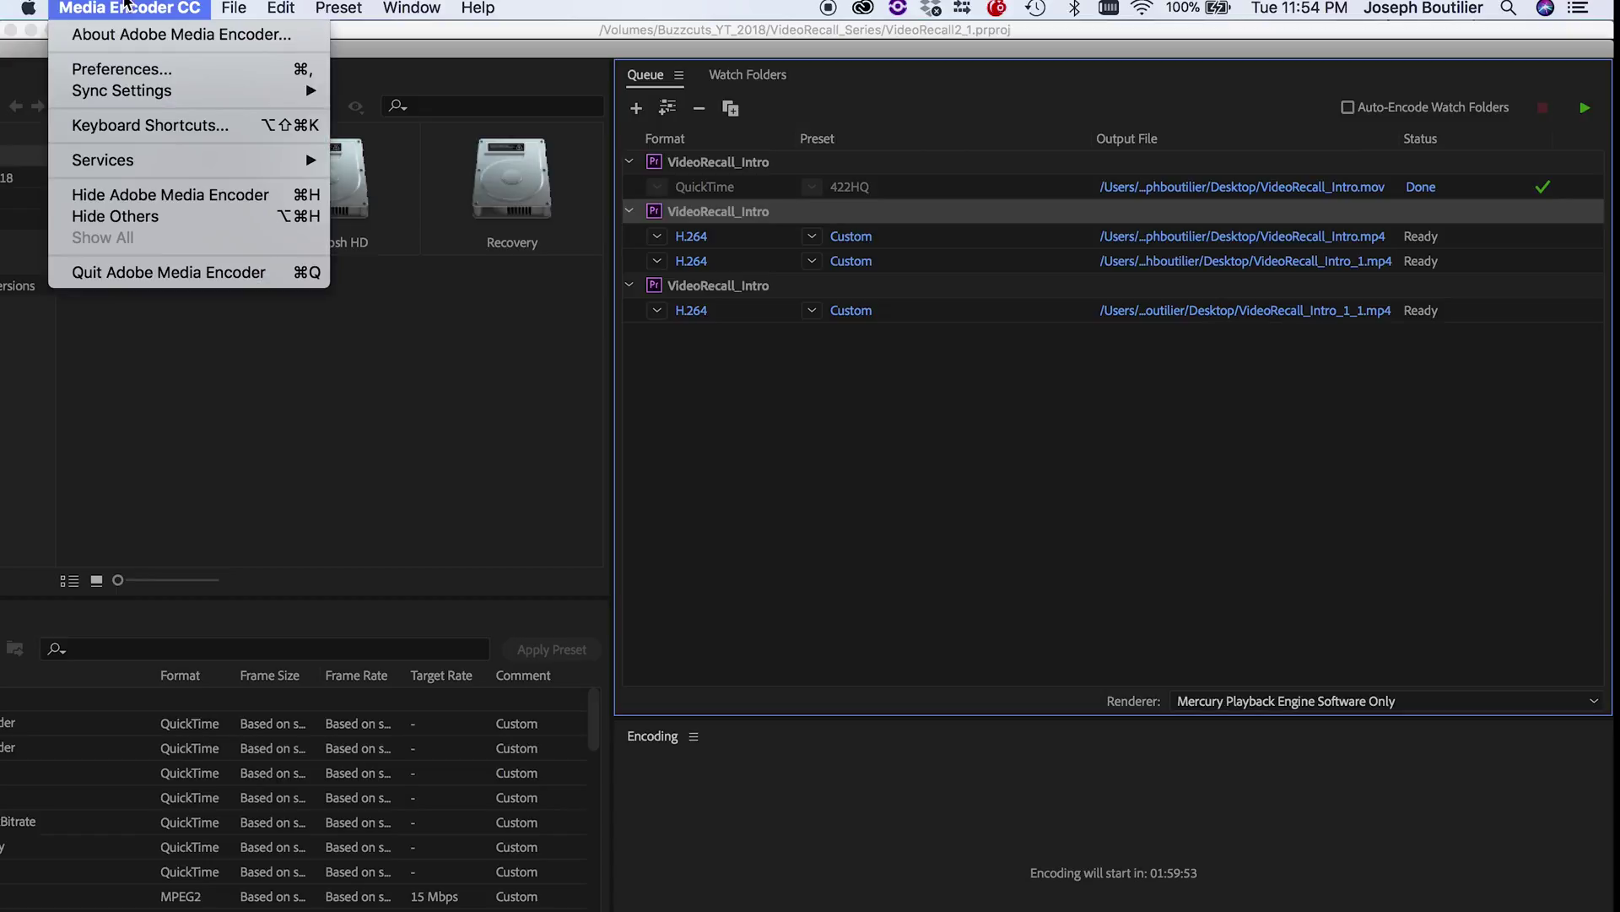
{"action": "left_click", "coordinate": [127, 7]}
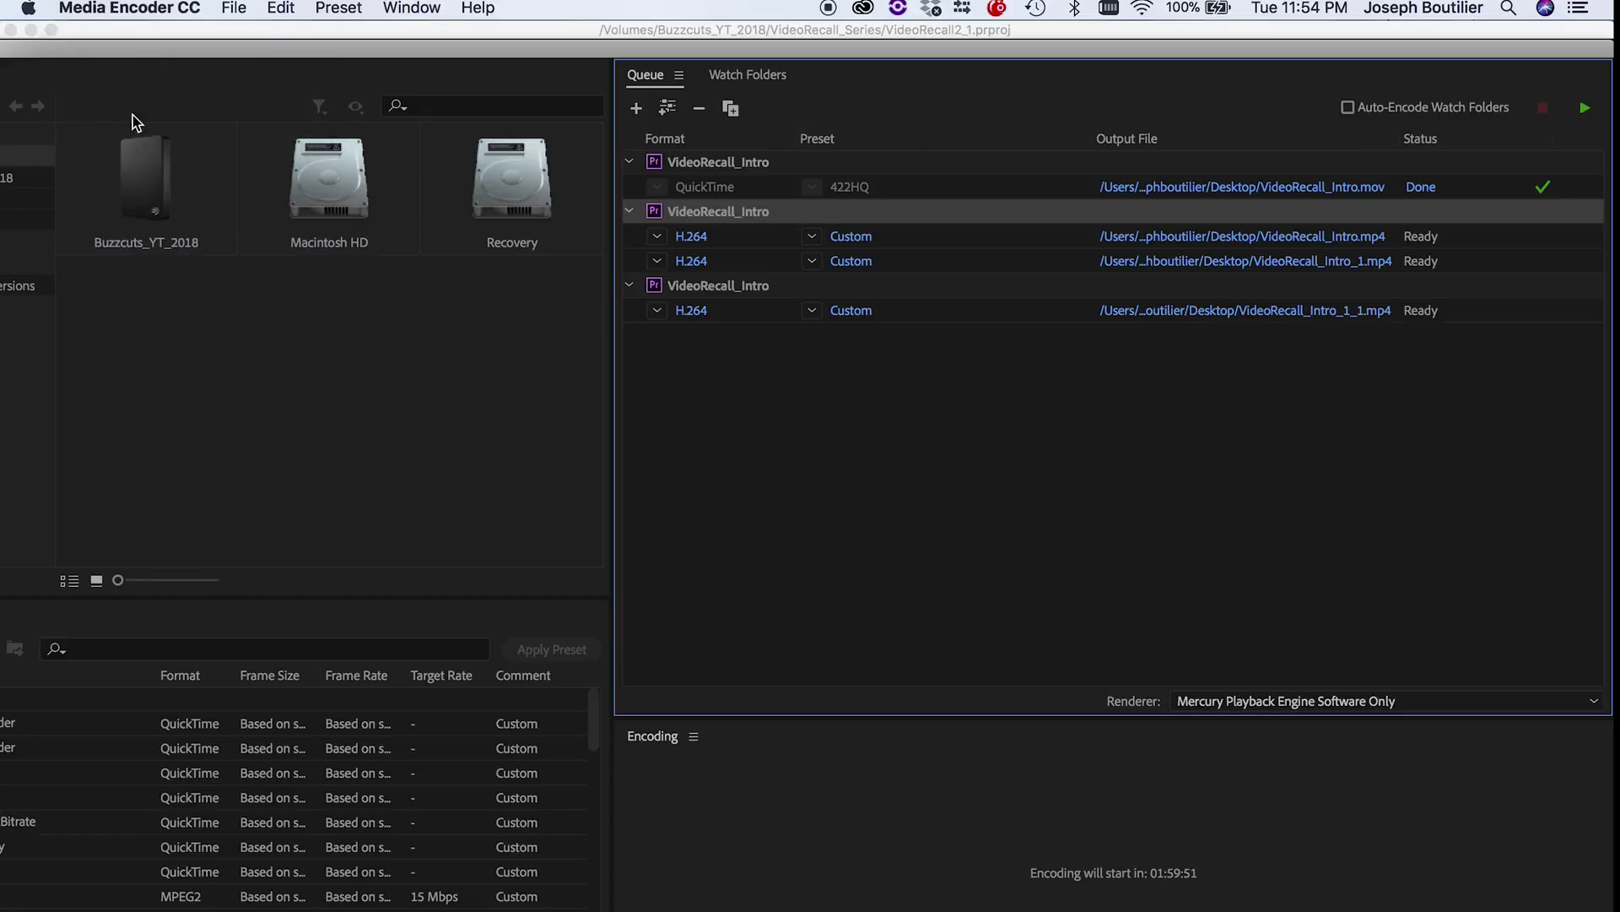
{"action": "left_click", "coordinate": [90, 7]}
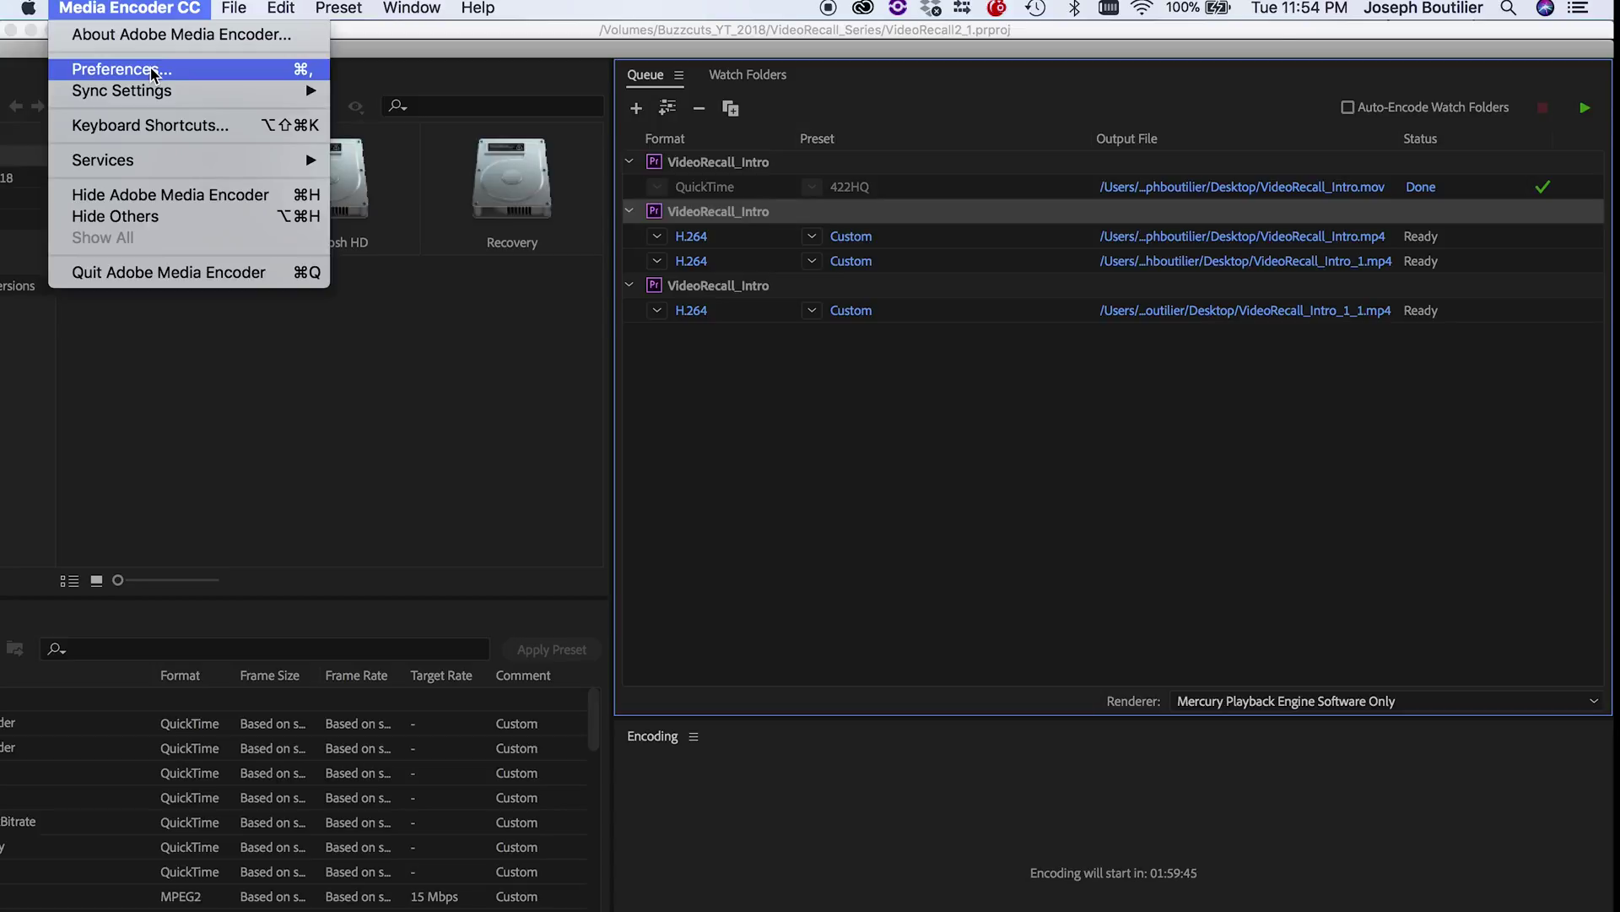
{"action": "left_click", "coordinate": [153, 71]}
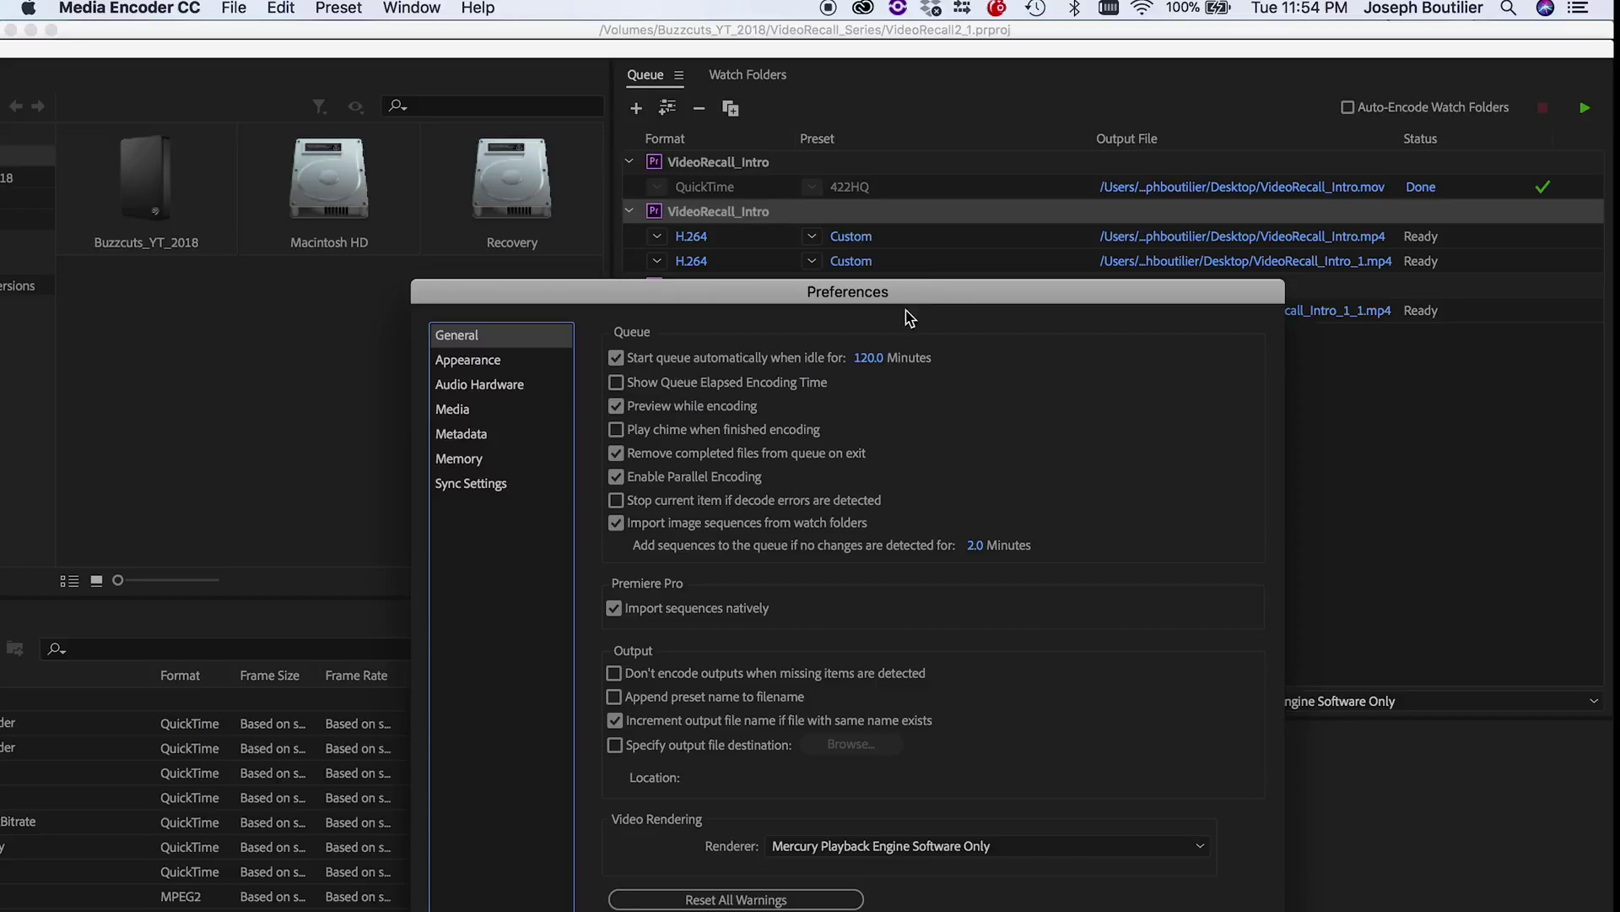
{"action": "left_click_drag", "start_coordinate": [933, 288], "coordinate": [757, 378]}
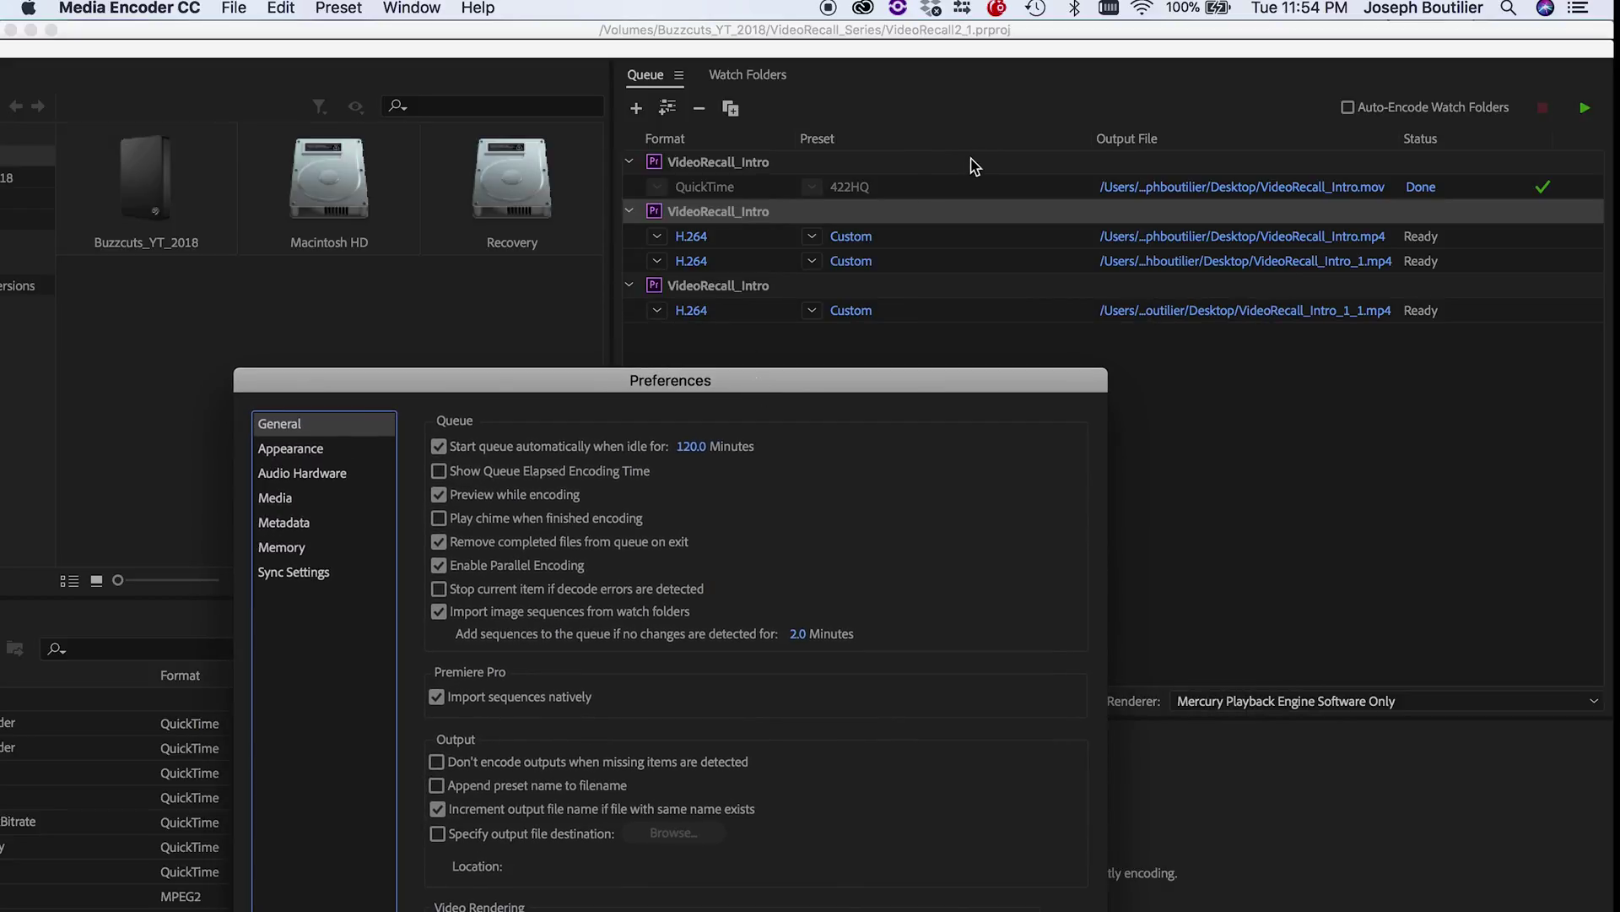
{"action": "left_click", "coordinate": [693, 446]}
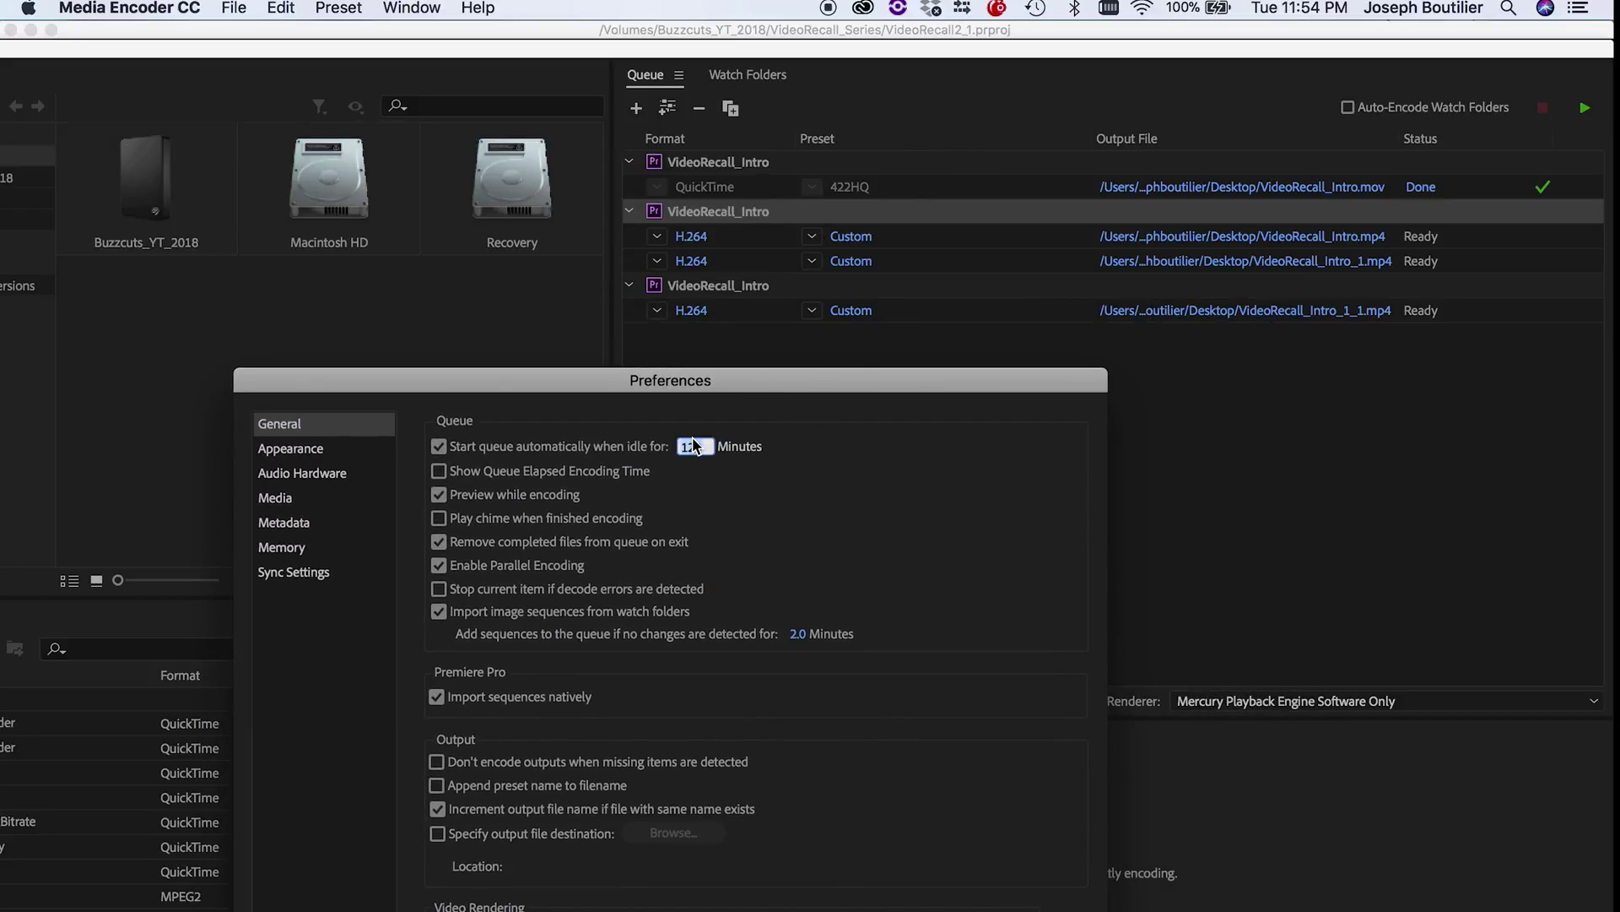
{"action": "type", "text": "60"}
{"action": "left_click_drag", "start_coordinate": [709, 382], "coordinate": [673, 72]}
{"action": "left_click", "coordinate": [1011, 732]}
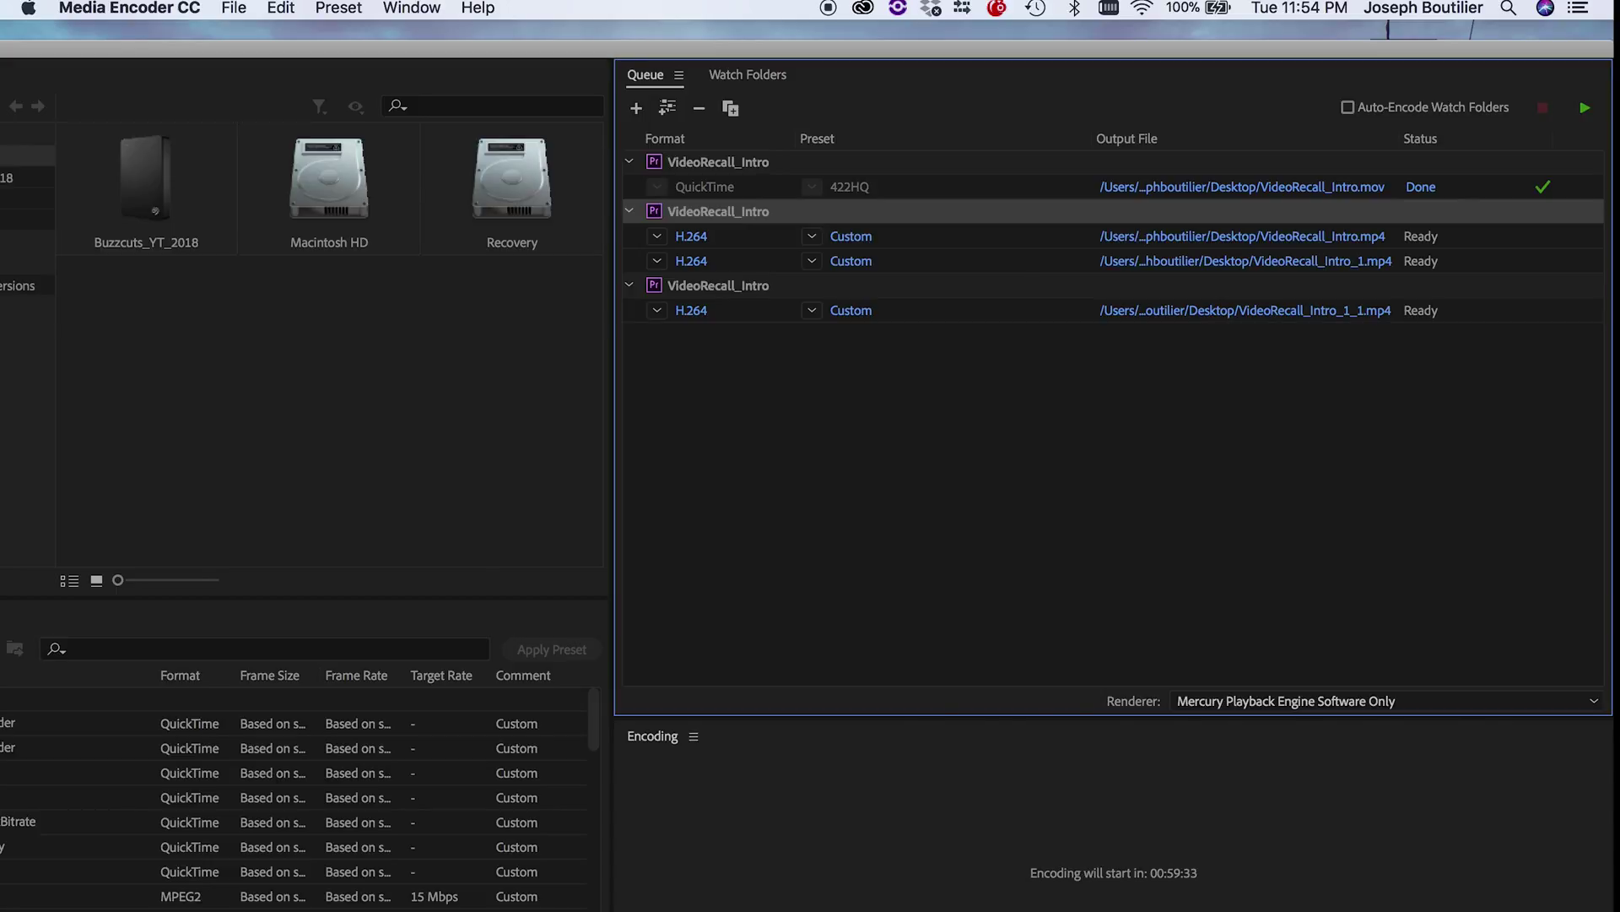
- Switch to Premiere Pro, examine the VideoRecall_Intro sequence's export settings without exporting, and return to Media Encoder
{"action": "key", "text": "super+Tab"}
{"action": "left_click_drag", "start_coordinate": [871, 194], "coordinate": [842, 52]}
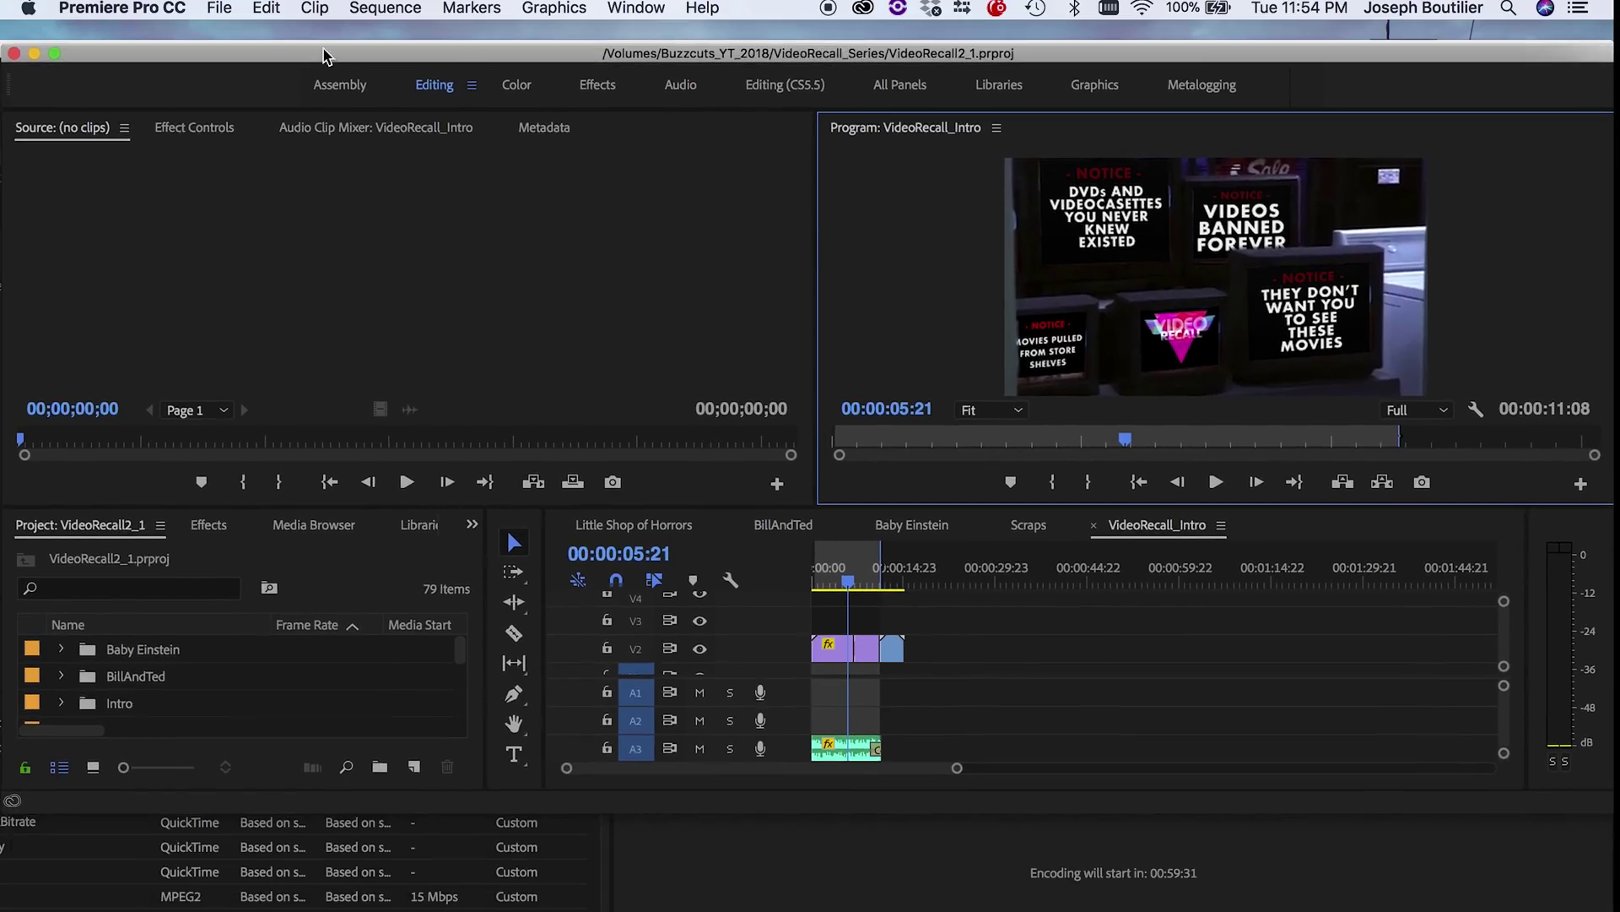
{"action": "left_click", "coordinate": [218, 7]}
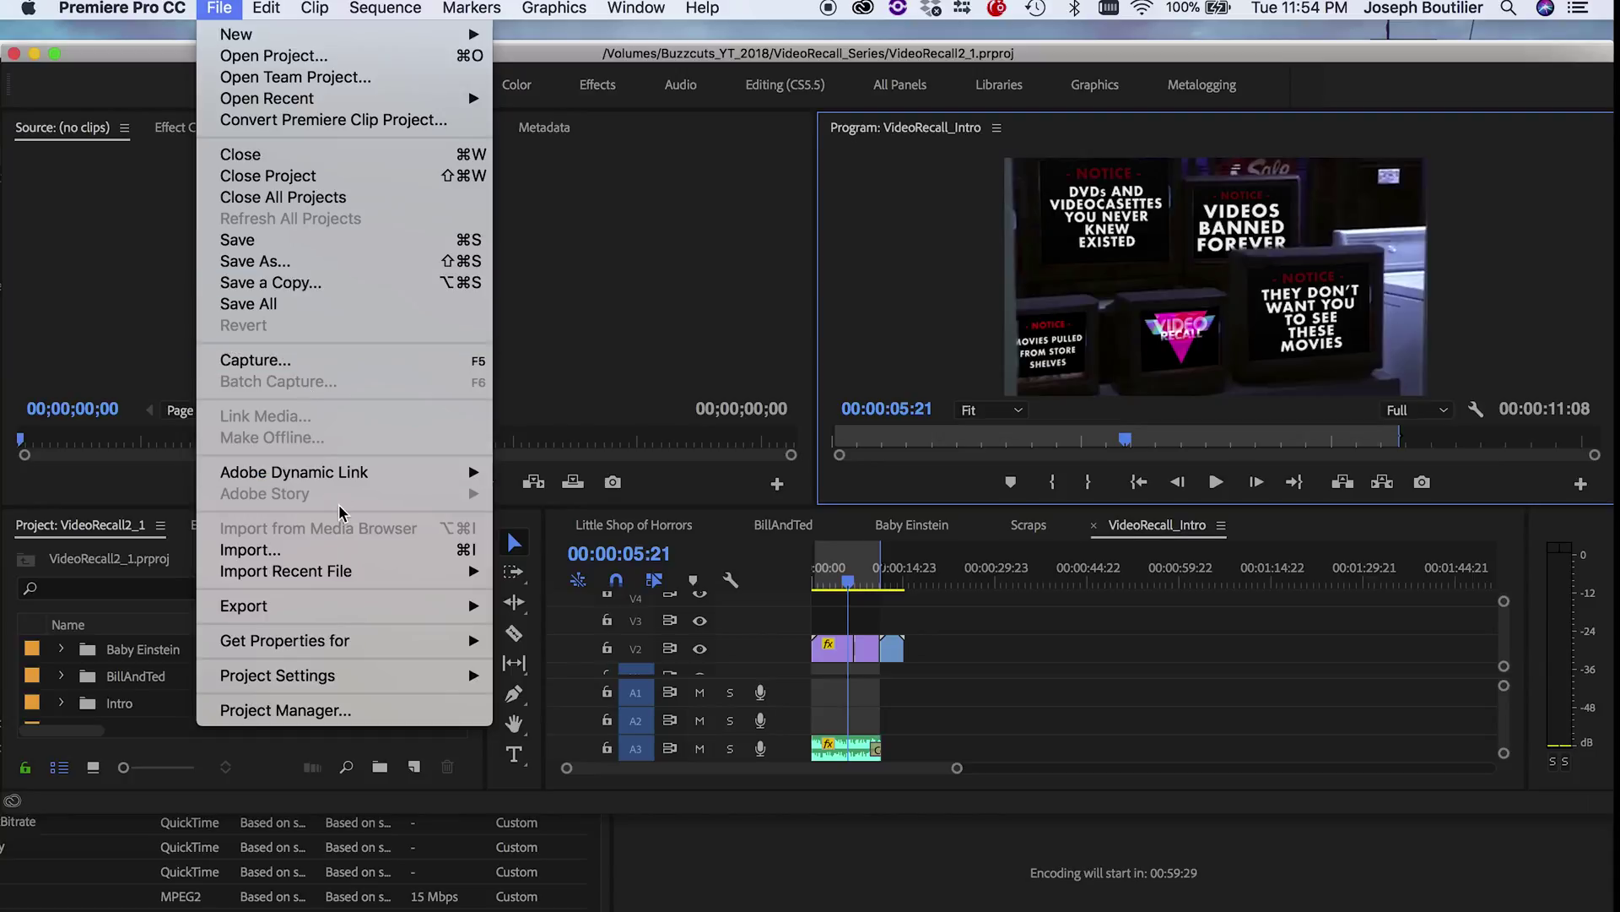
{"action": "mouse_move", "coordinate": [244, 605]}
{"action": "left_click", "coordinate": [528, 611]}
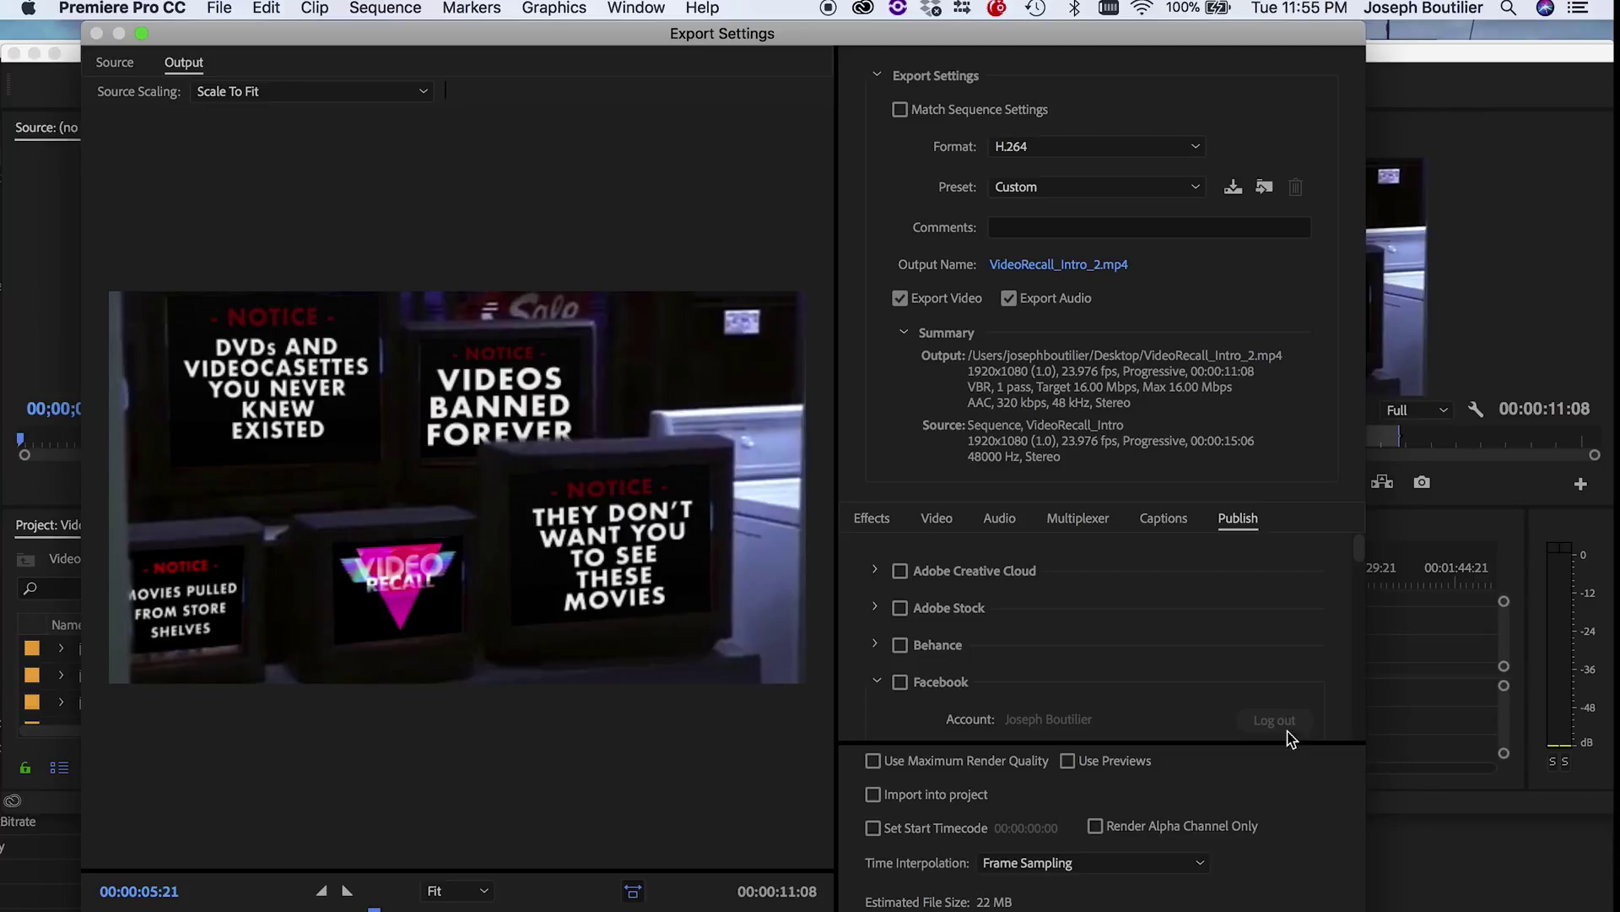
{"action": "left_click", "coordinate": [1288, 859]}
{"action": "left_click", "coordinate": [958, 904]}
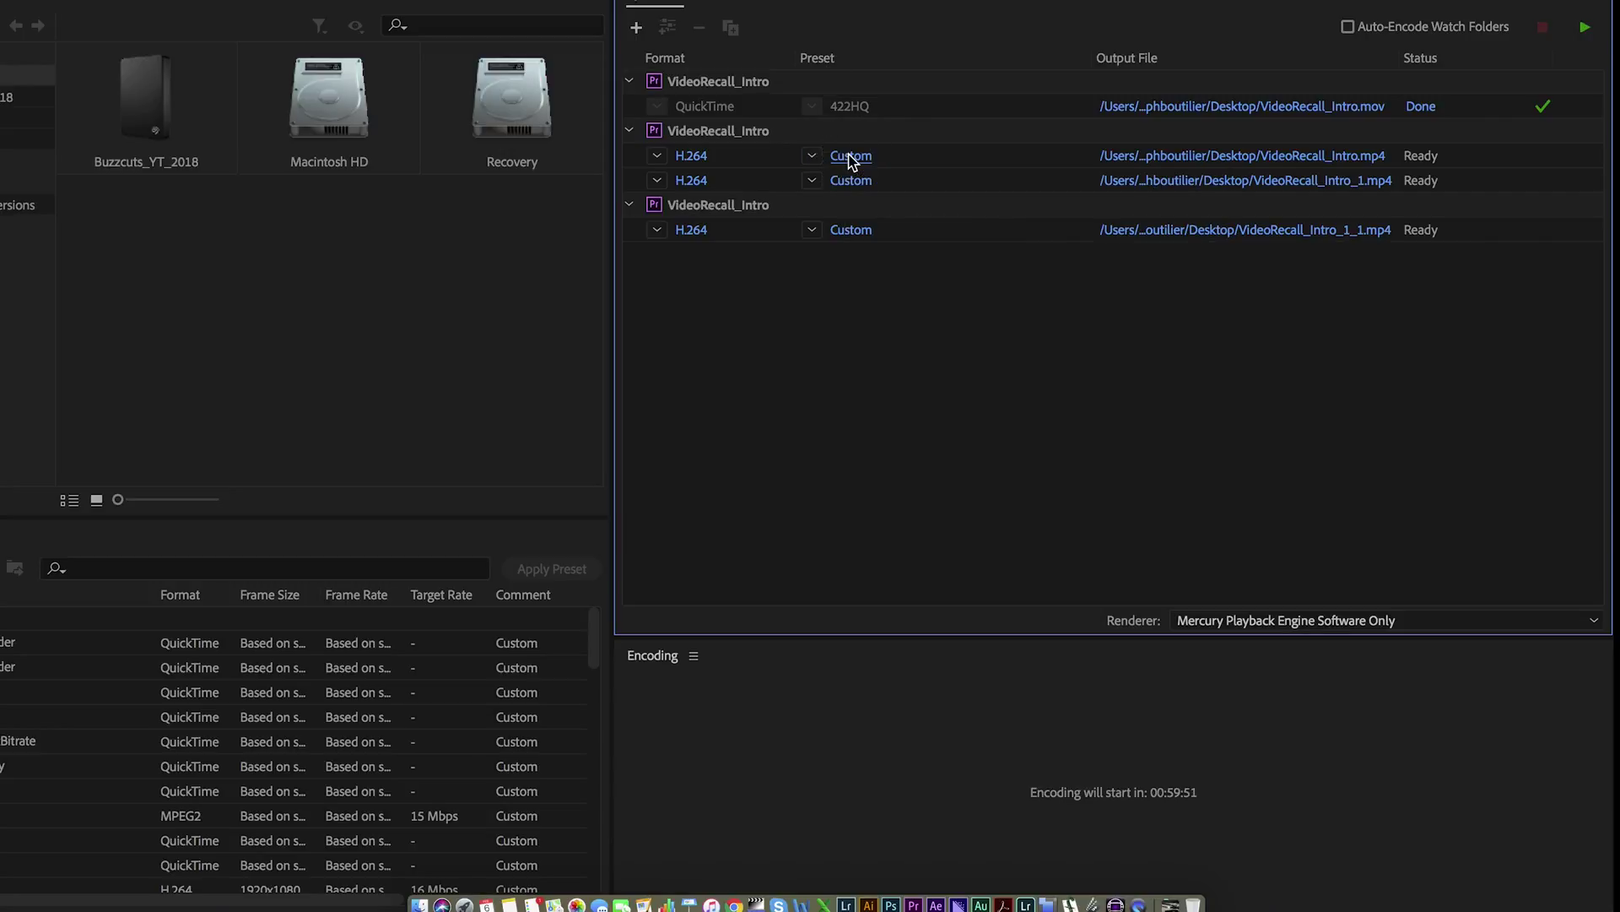
- Save the export settings of the VideoRecall_Intro.mp4 output as a preset named YouTube_Custom, and accept the settings
{"action": "left_click", "coordinate": [861, 158]}
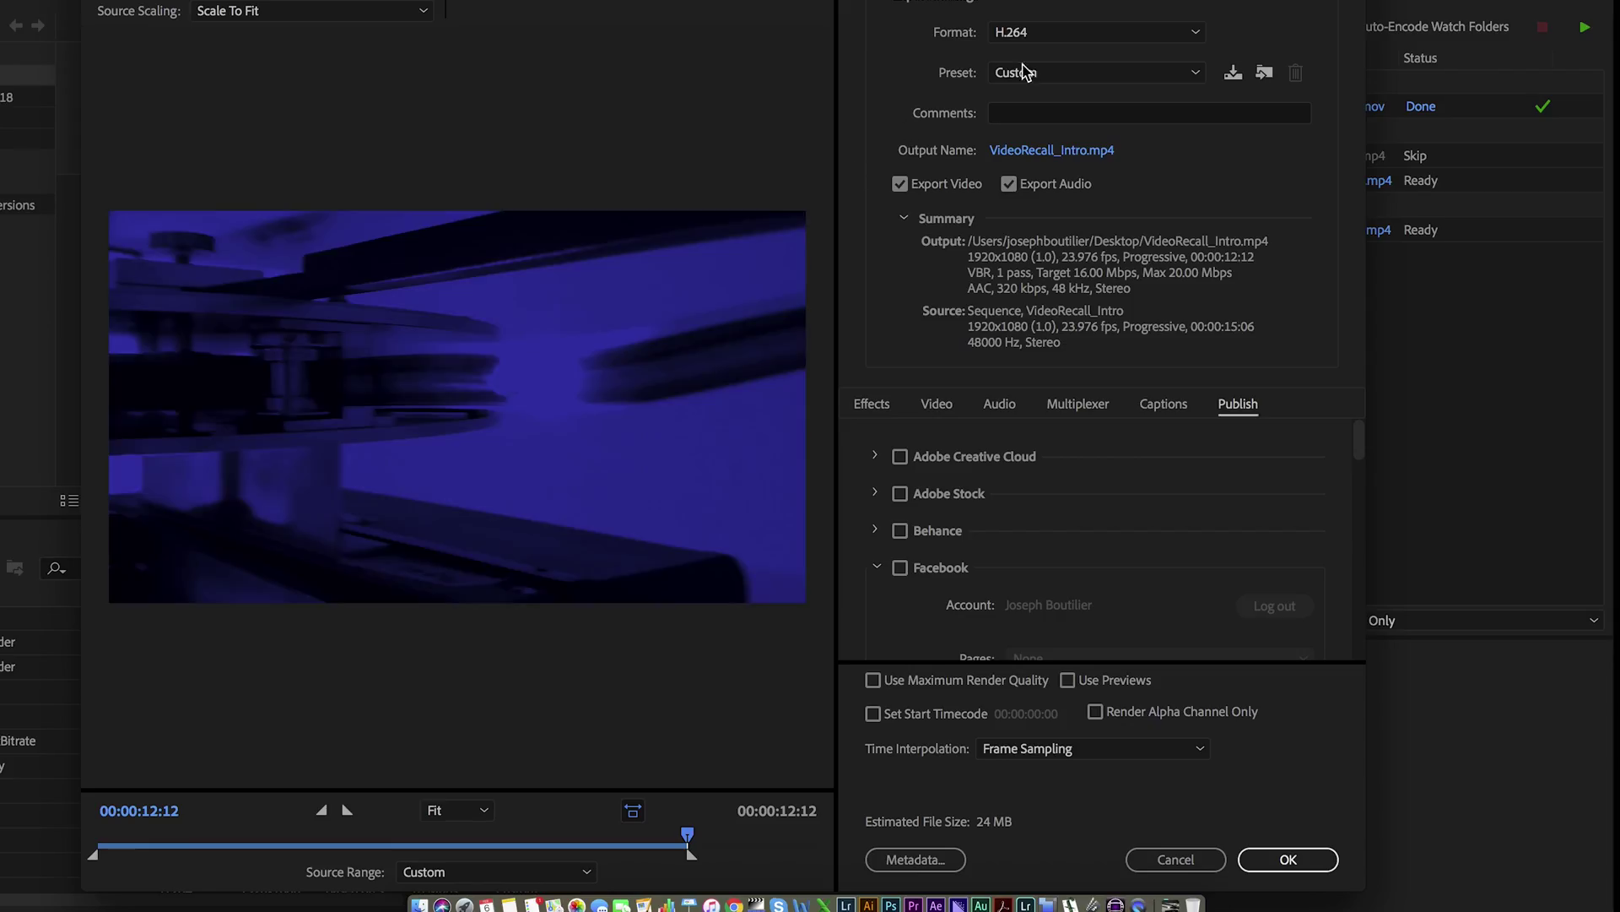
{"action": "left_click", "coordinate": [1233, 74]}
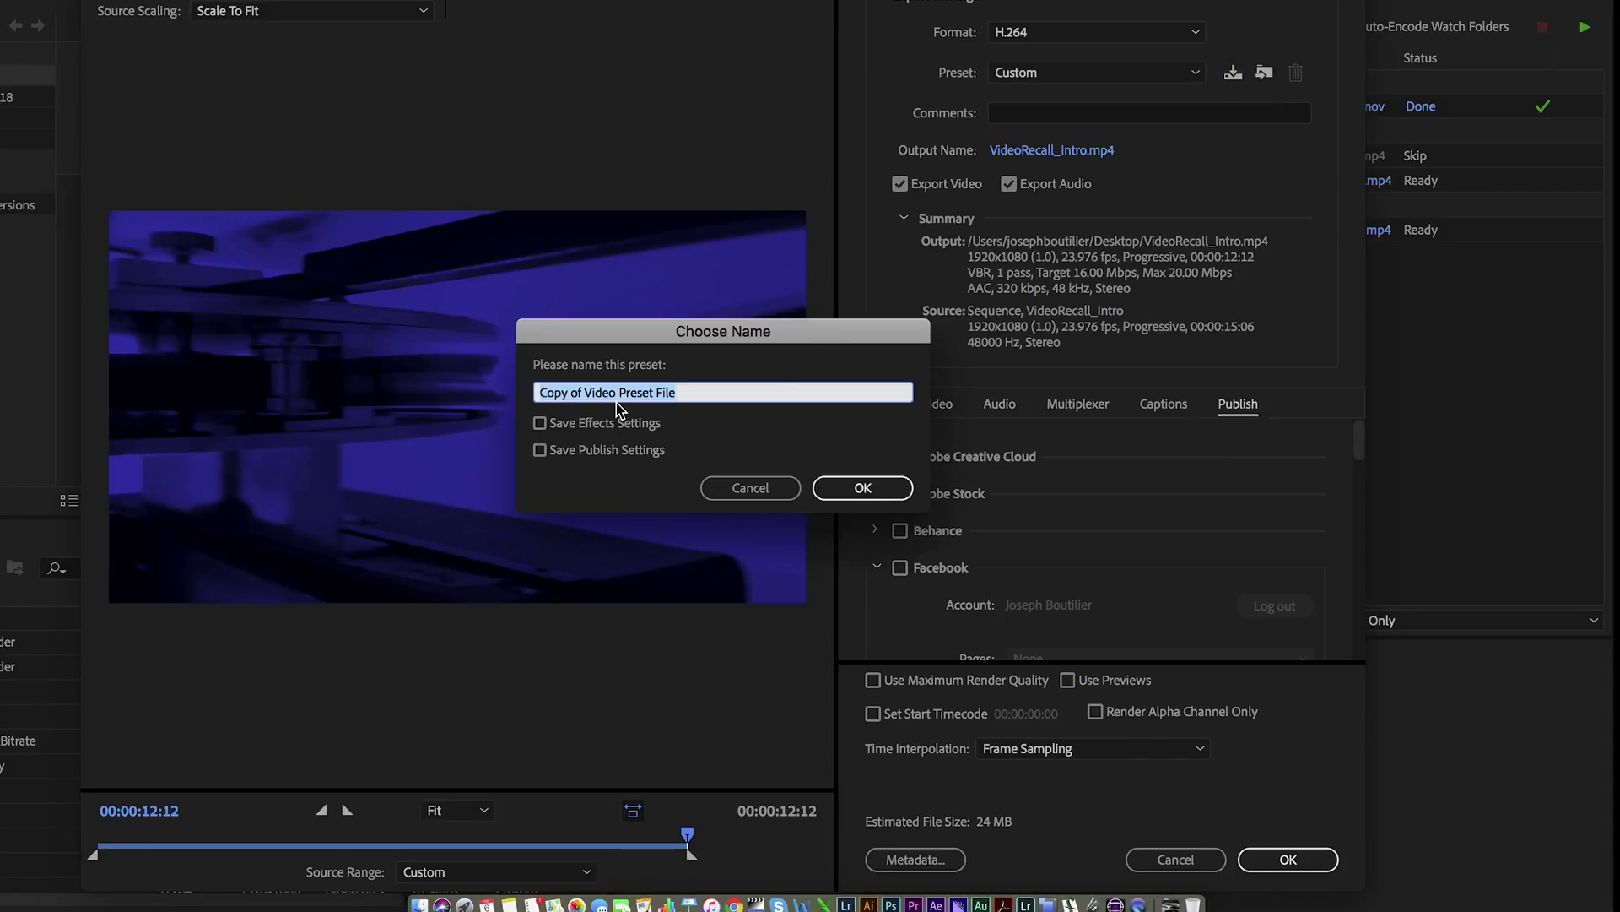
{"action": "type", "text": "YouTube_Custom"}
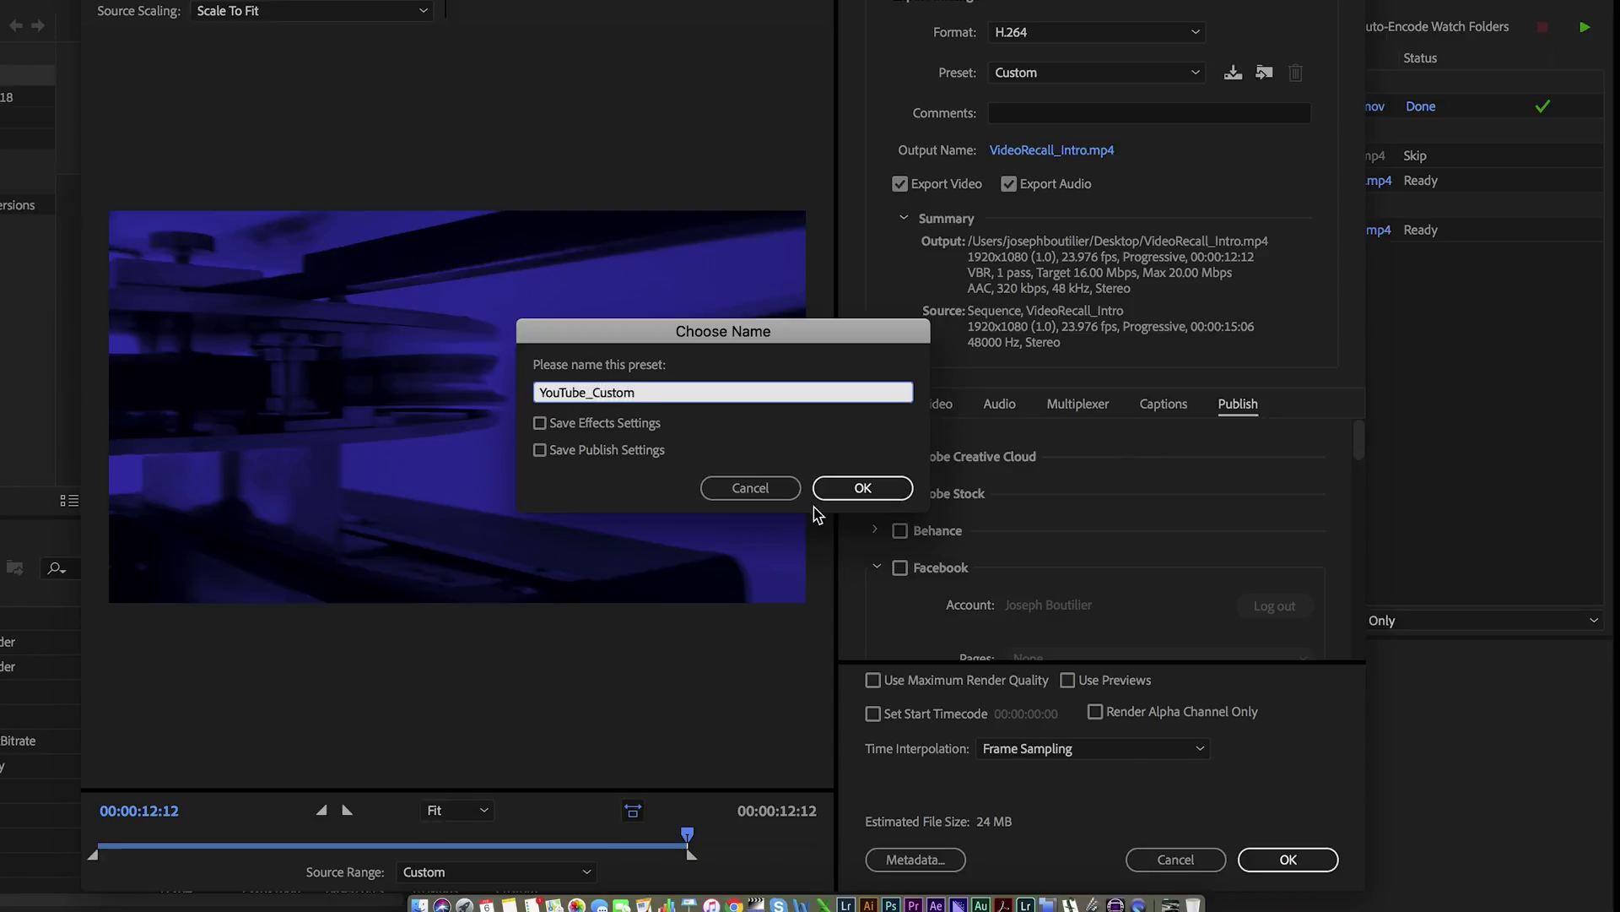
{"action": "left_click", "coordinate": [859, 489]}
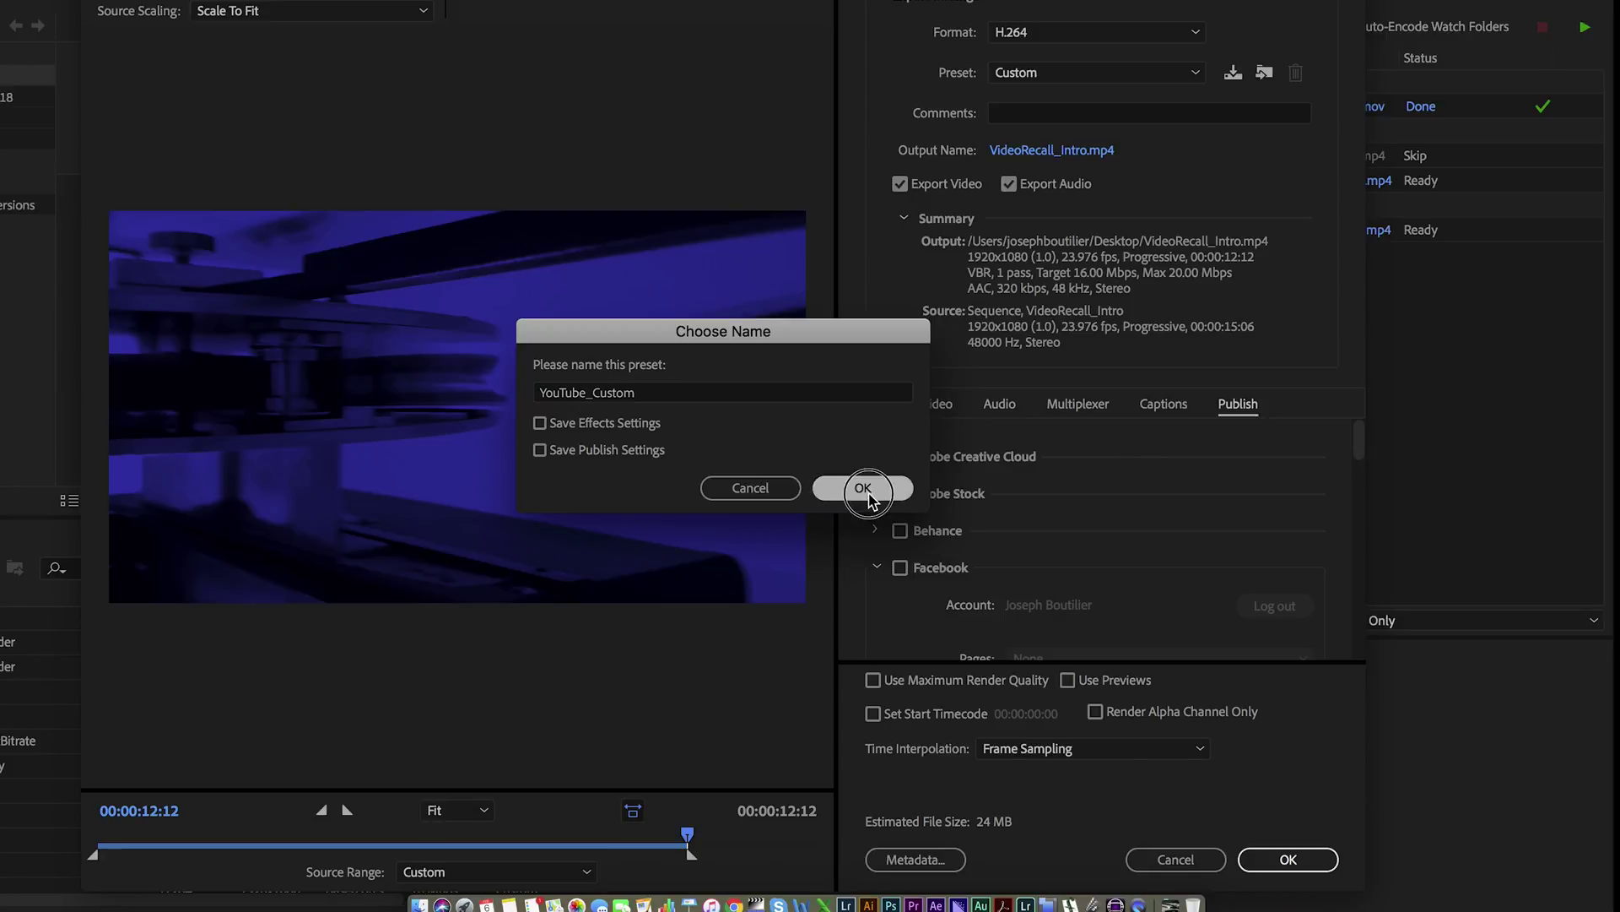
{"action": "left_click", "coordinate": [1287, 860]}
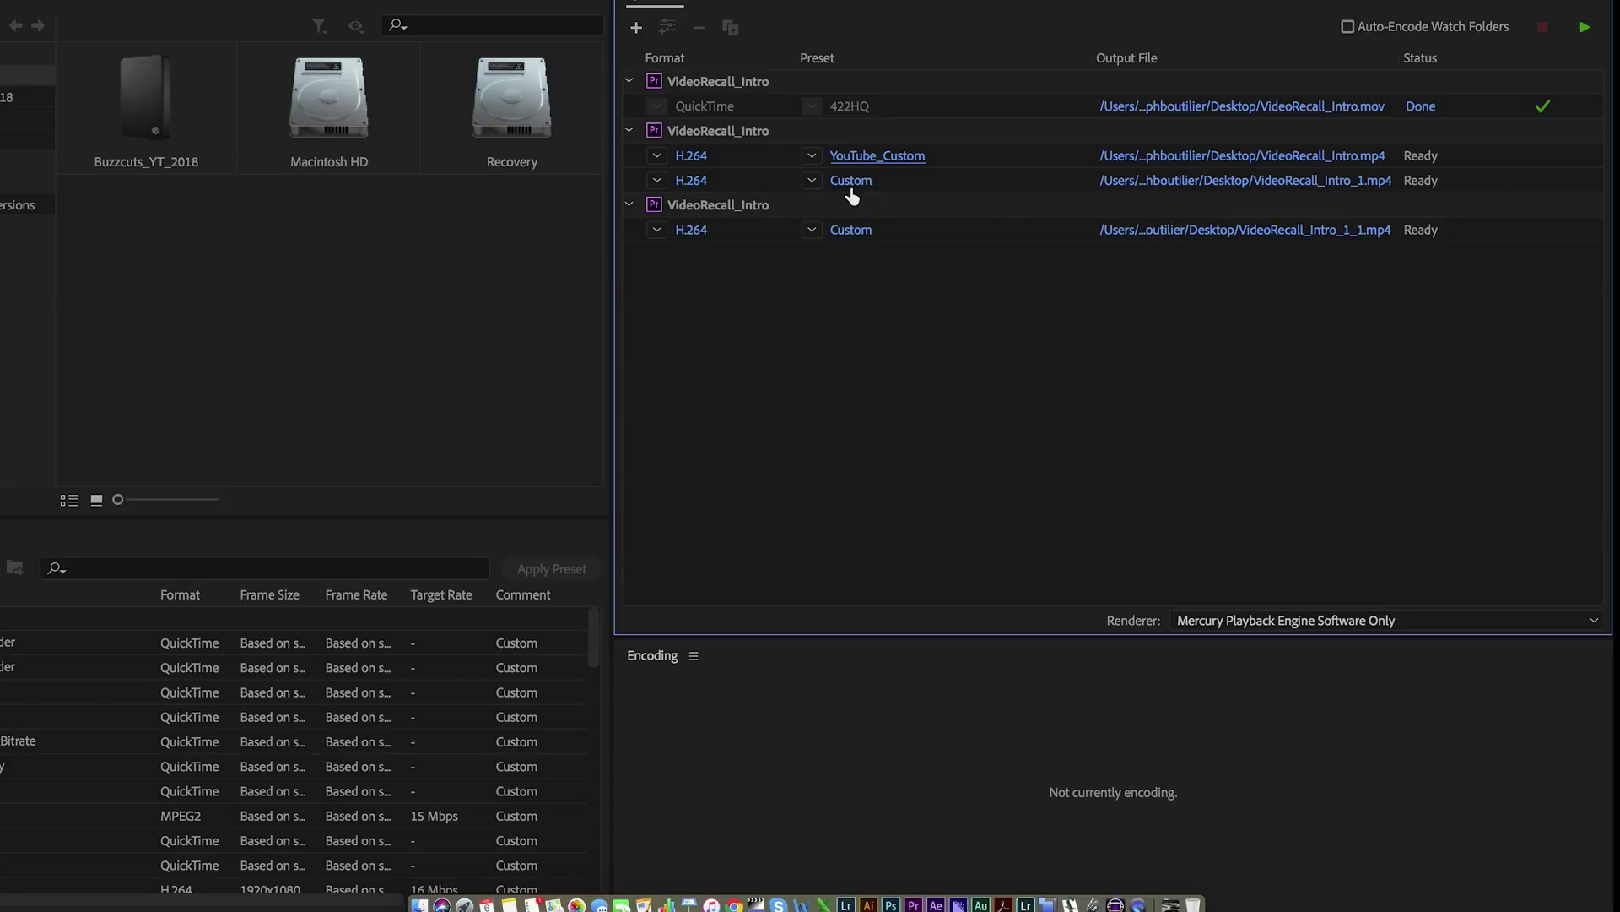
- Apply the YouTube_Custom preset to the VideoRecall_Intro_1.mp4 output
{"action": "left_click", "coordinate": [822, 178]}
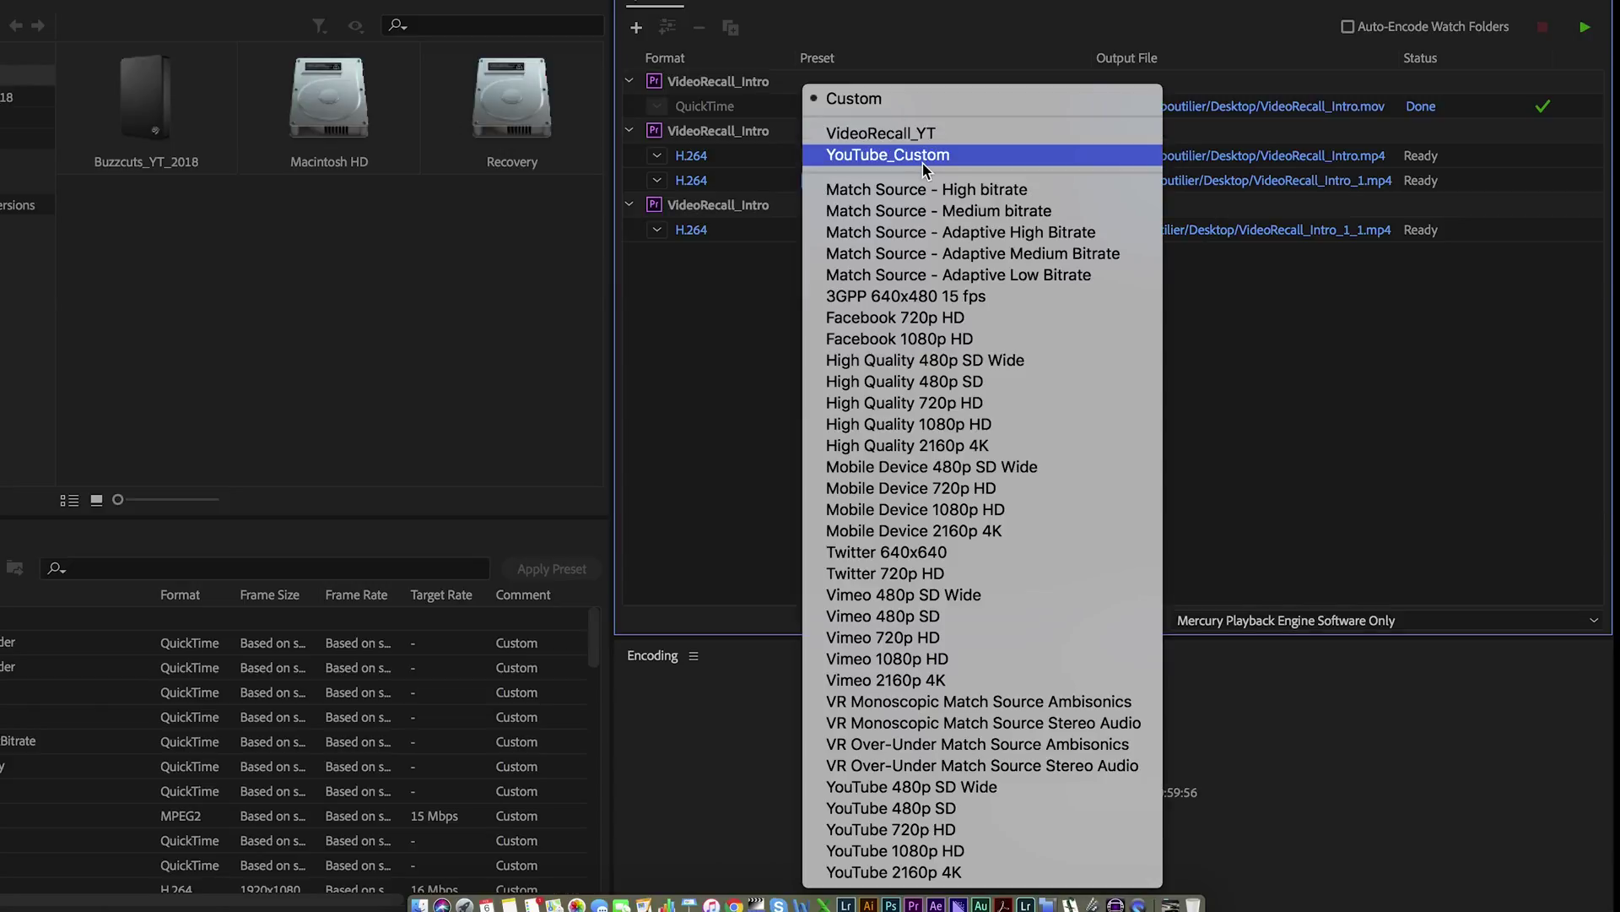
{"action": "left_click", "coordinate": [889, 161]}
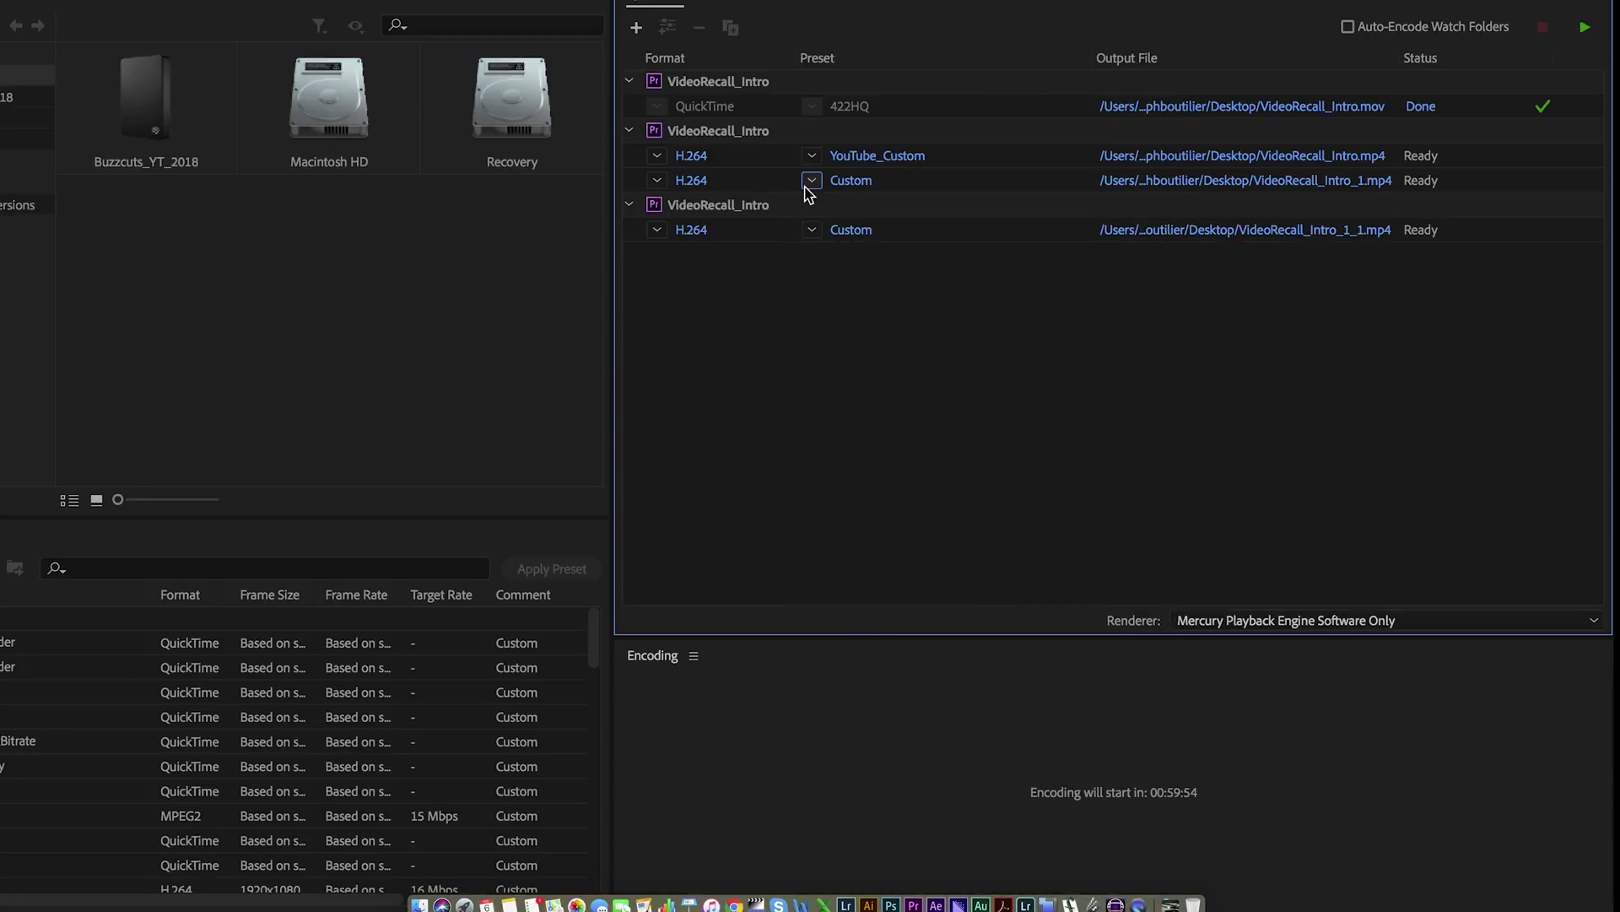
{"action": "left_click", "coordinate": [812, 180]}
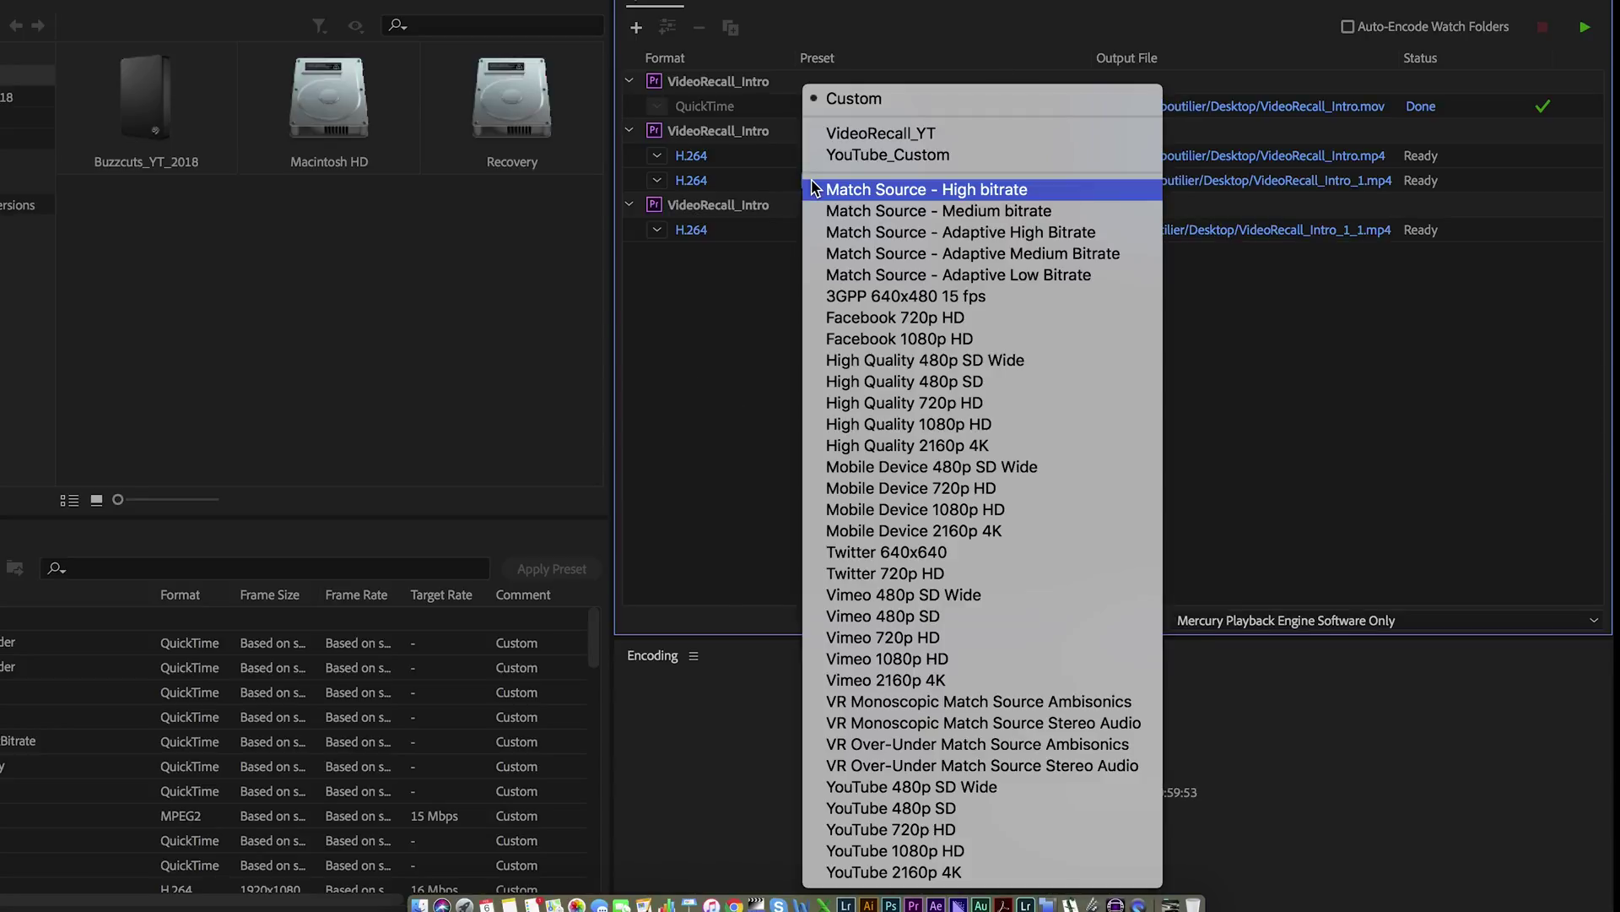
{"action": "left_click", "coordinate": [869, 157]}
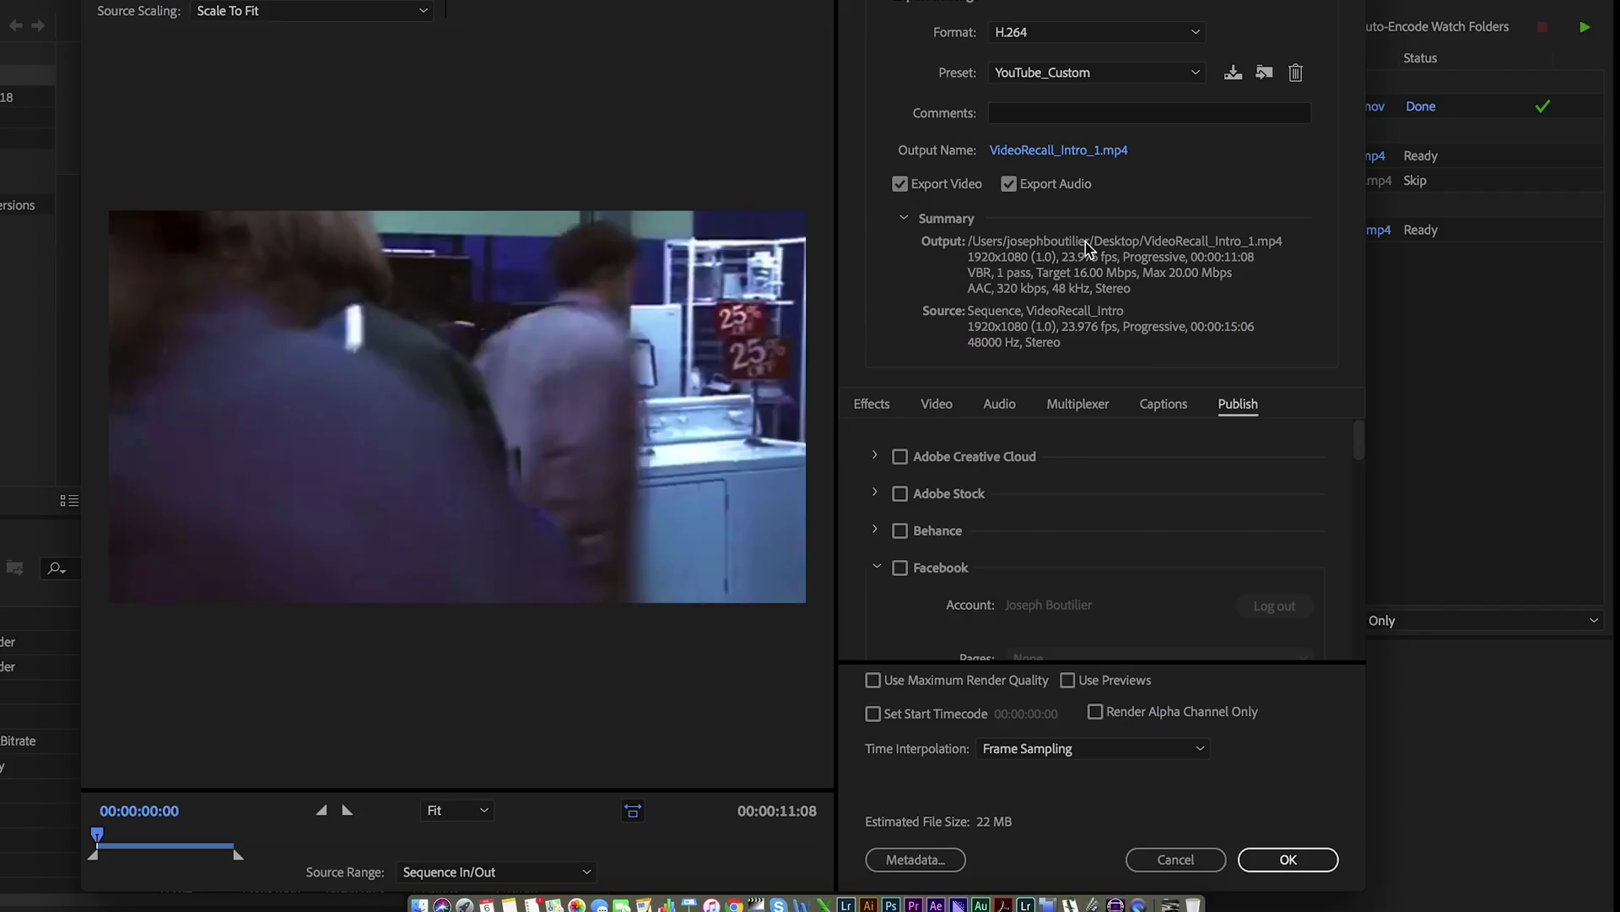
- Examine the Vimeo and YouTube publishing options of VideoRecall_Intro_1.mp4, and check its output name and Desktop location, keeping both
{"action": "scroll", "coordinate": [1123, 582], "scroll_direction": "down", "scroll_amount": 10}
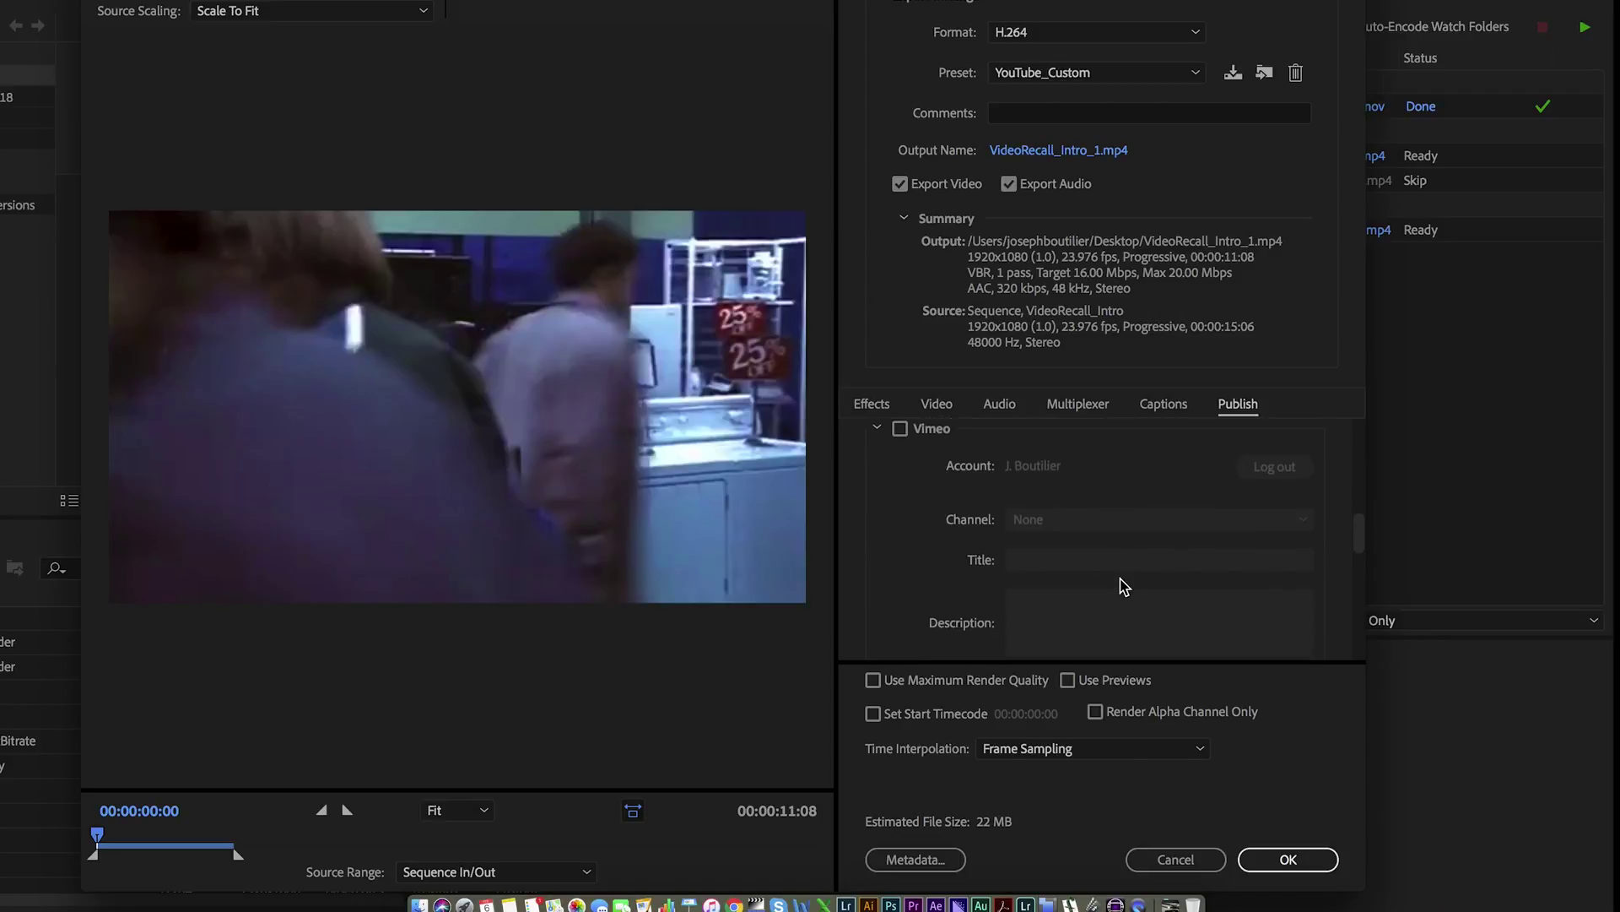
{"action": "scroll", "coordinate": [1123, 585], "scroll_direction": "down", "scroll_amount": 4}
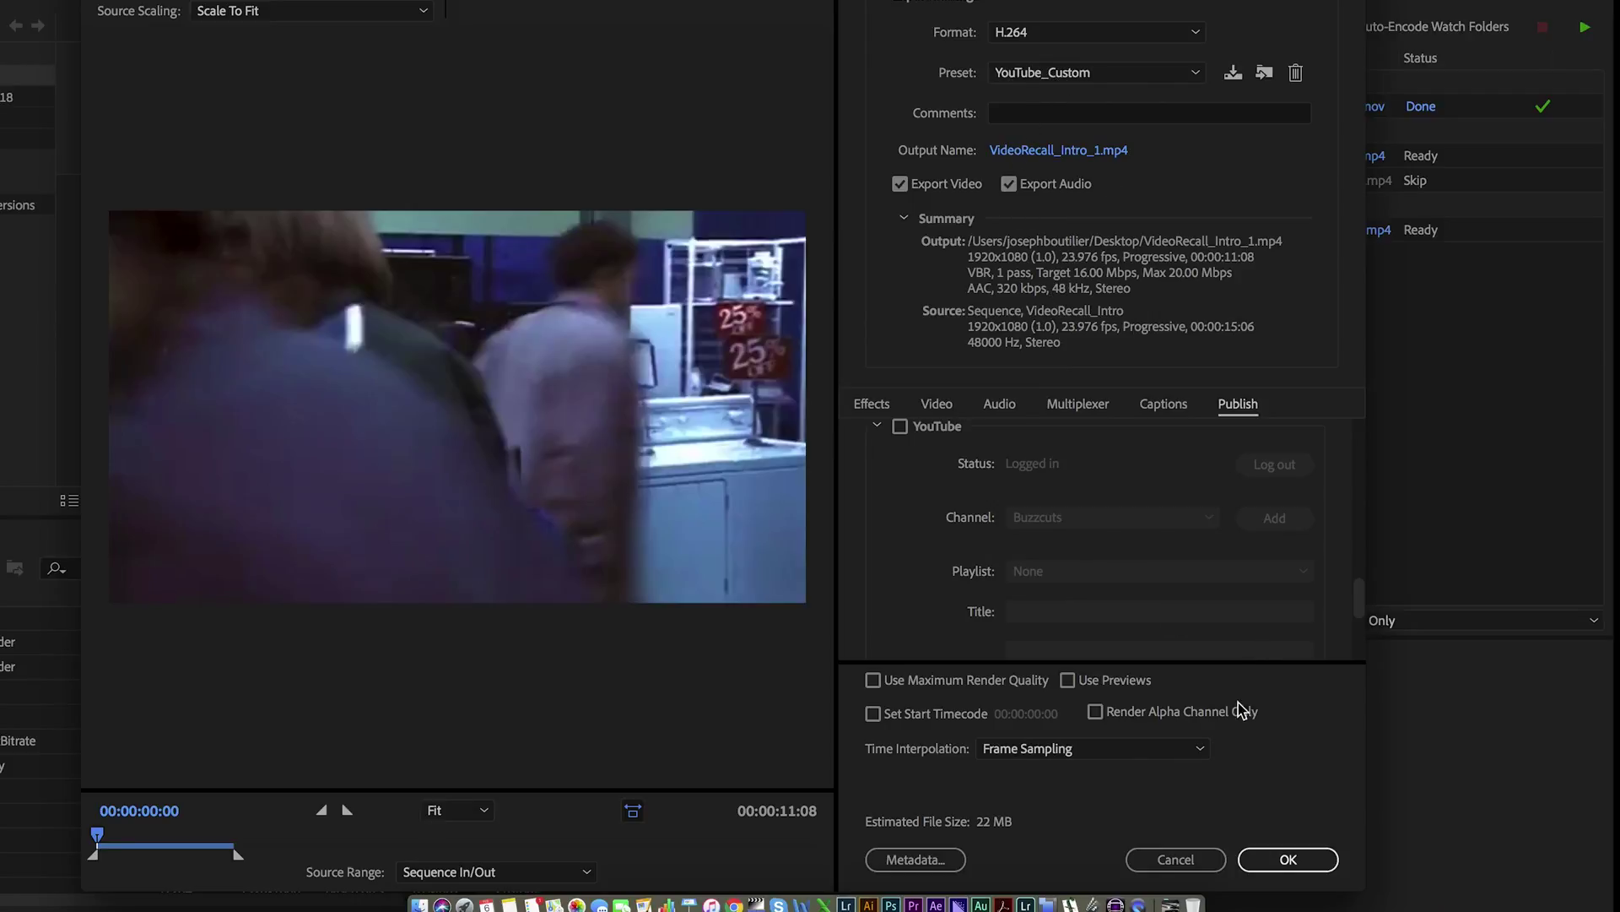
{"action": "left_click", "coordinate": [1313, 868]}
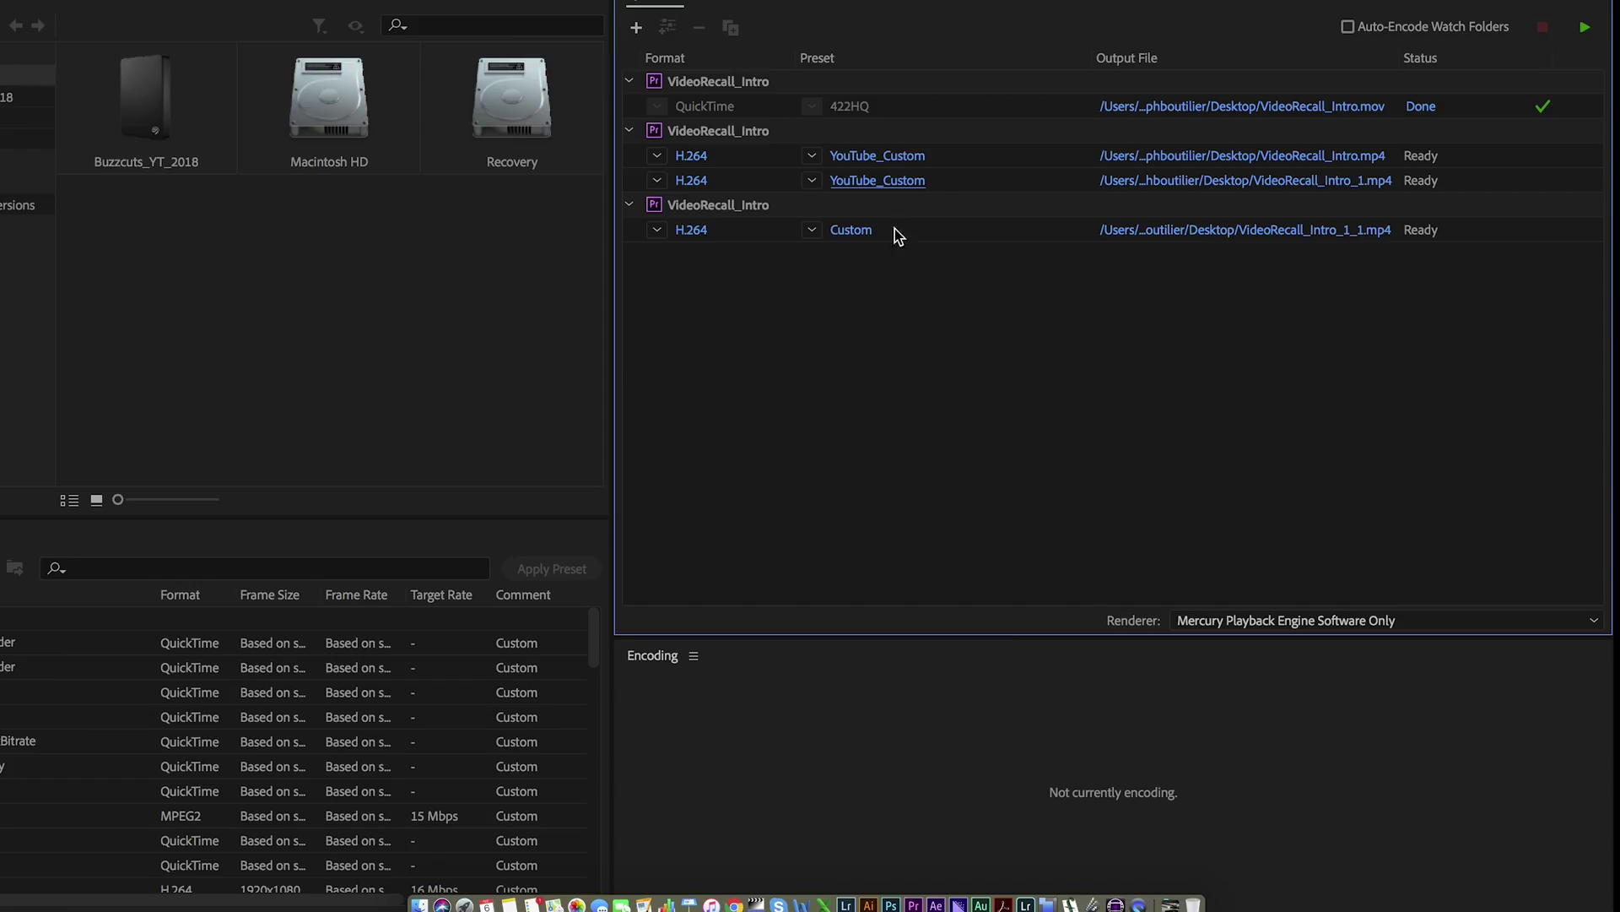
{"action": "left_click", "coordinate": [1187, 180]}
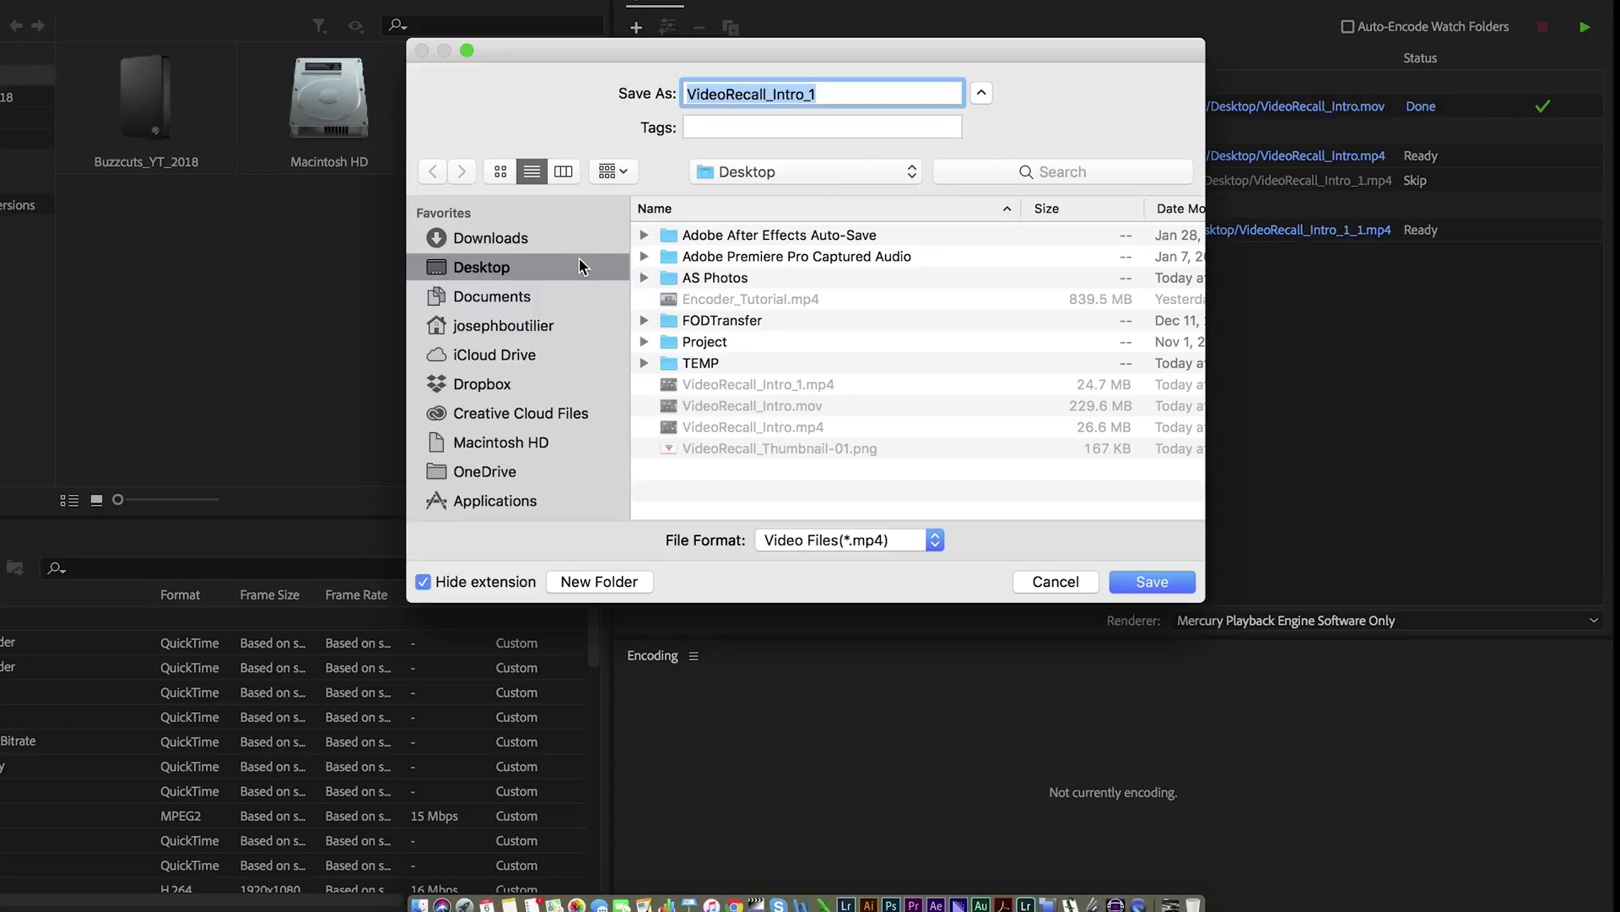
{"action": "left_click", "coordinate": [1141, 582]}
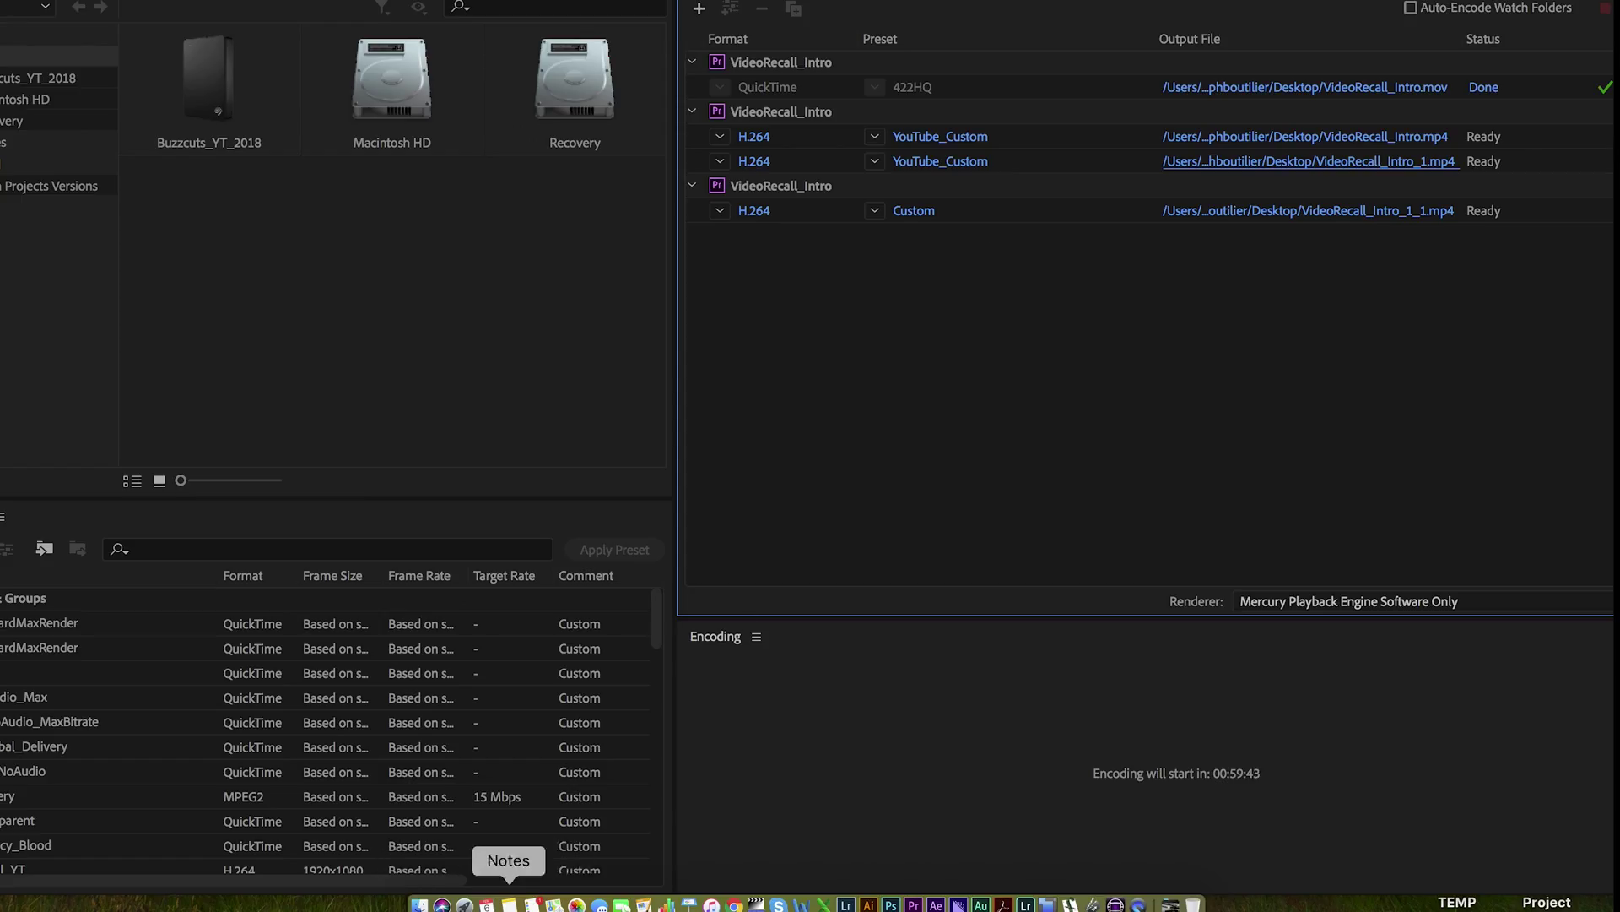
- Add Encoder_Tutorial.mp4 from the Desktop folder in Finder to the Media Encoder queue as a new source
{"action": "left_click", "coordinate": [419, 903]}
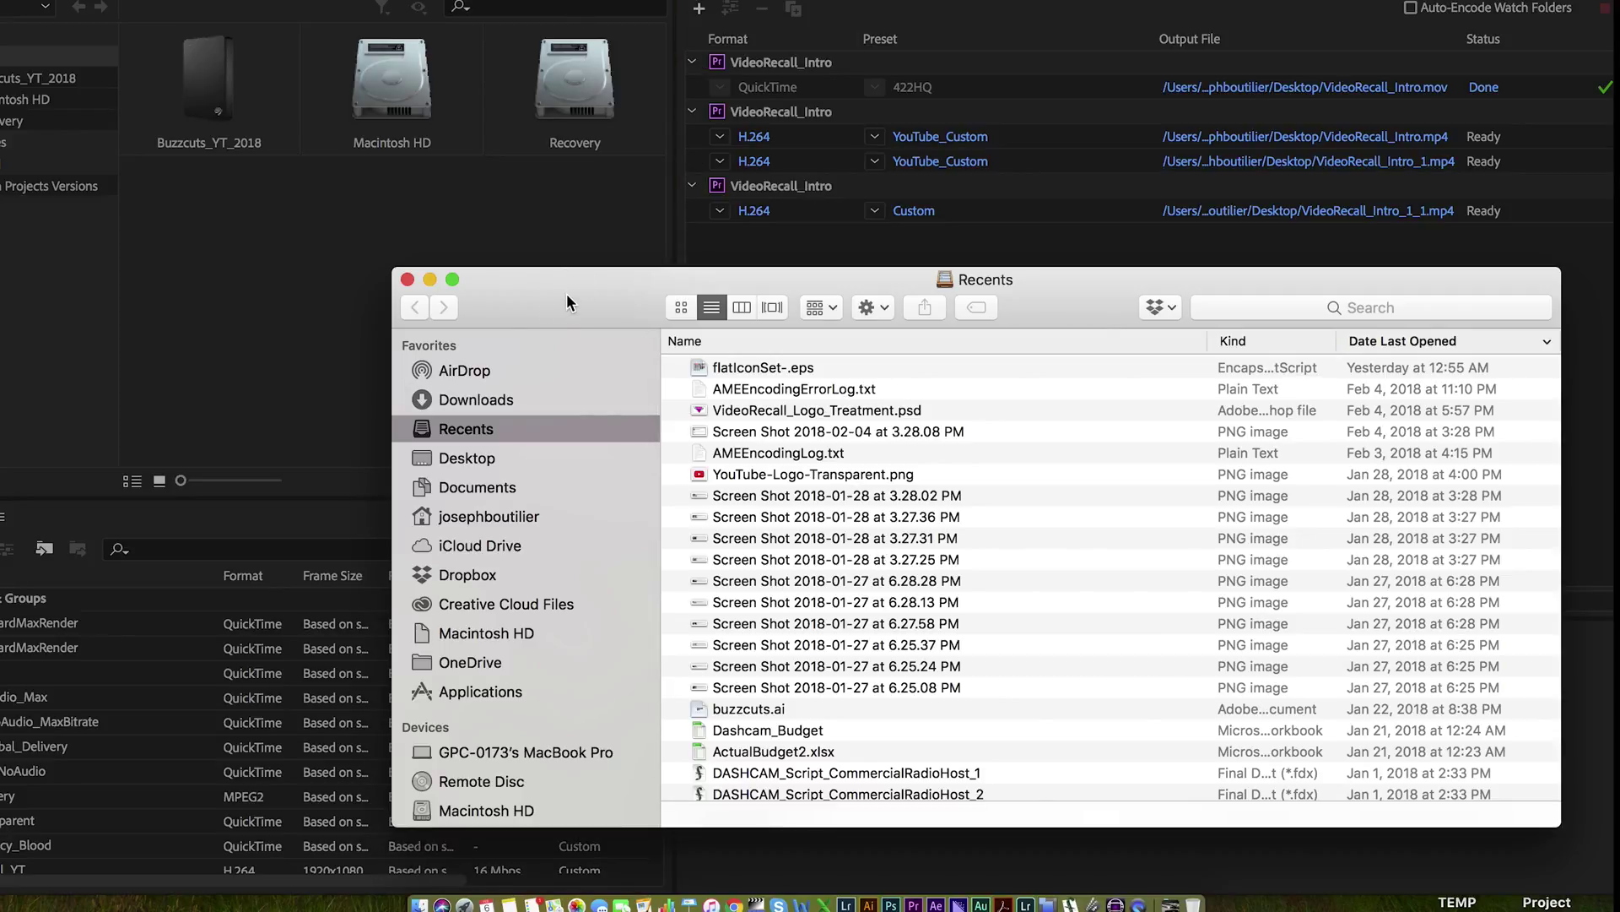
{"action": "left_click_drag", "start_coordinate": [568, 296], "coordinate": [608, 351]}
{"action": "left_click", "coordinate": [515, 513]}
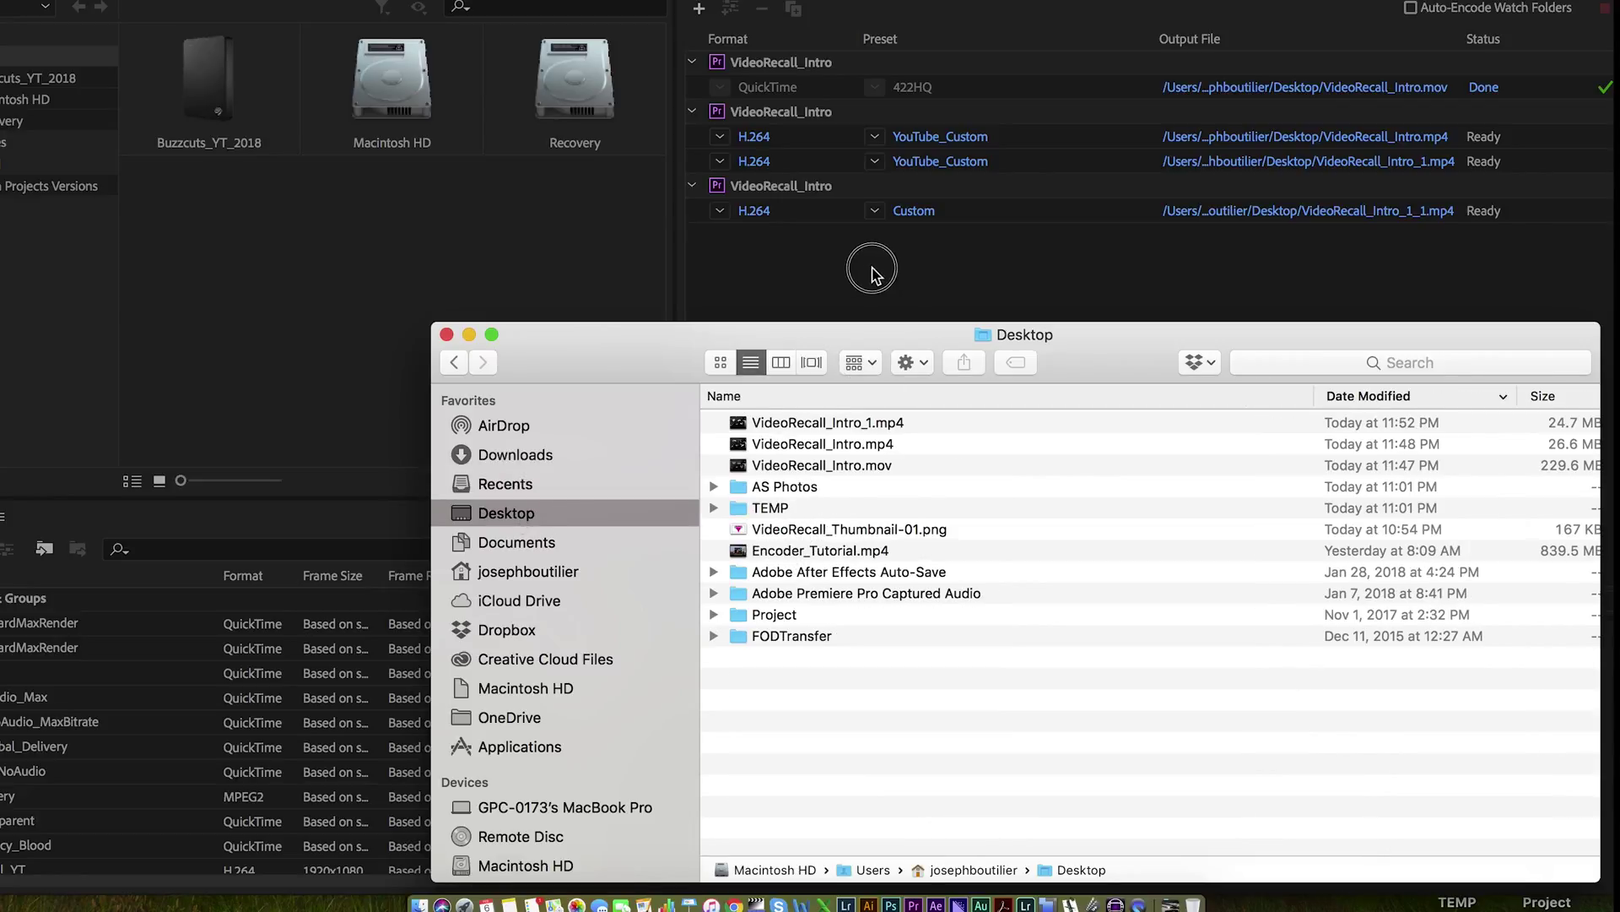
{"action": "left_click_drag", "start_coordinate": [773, 559], "coordinate": [792, 275]}
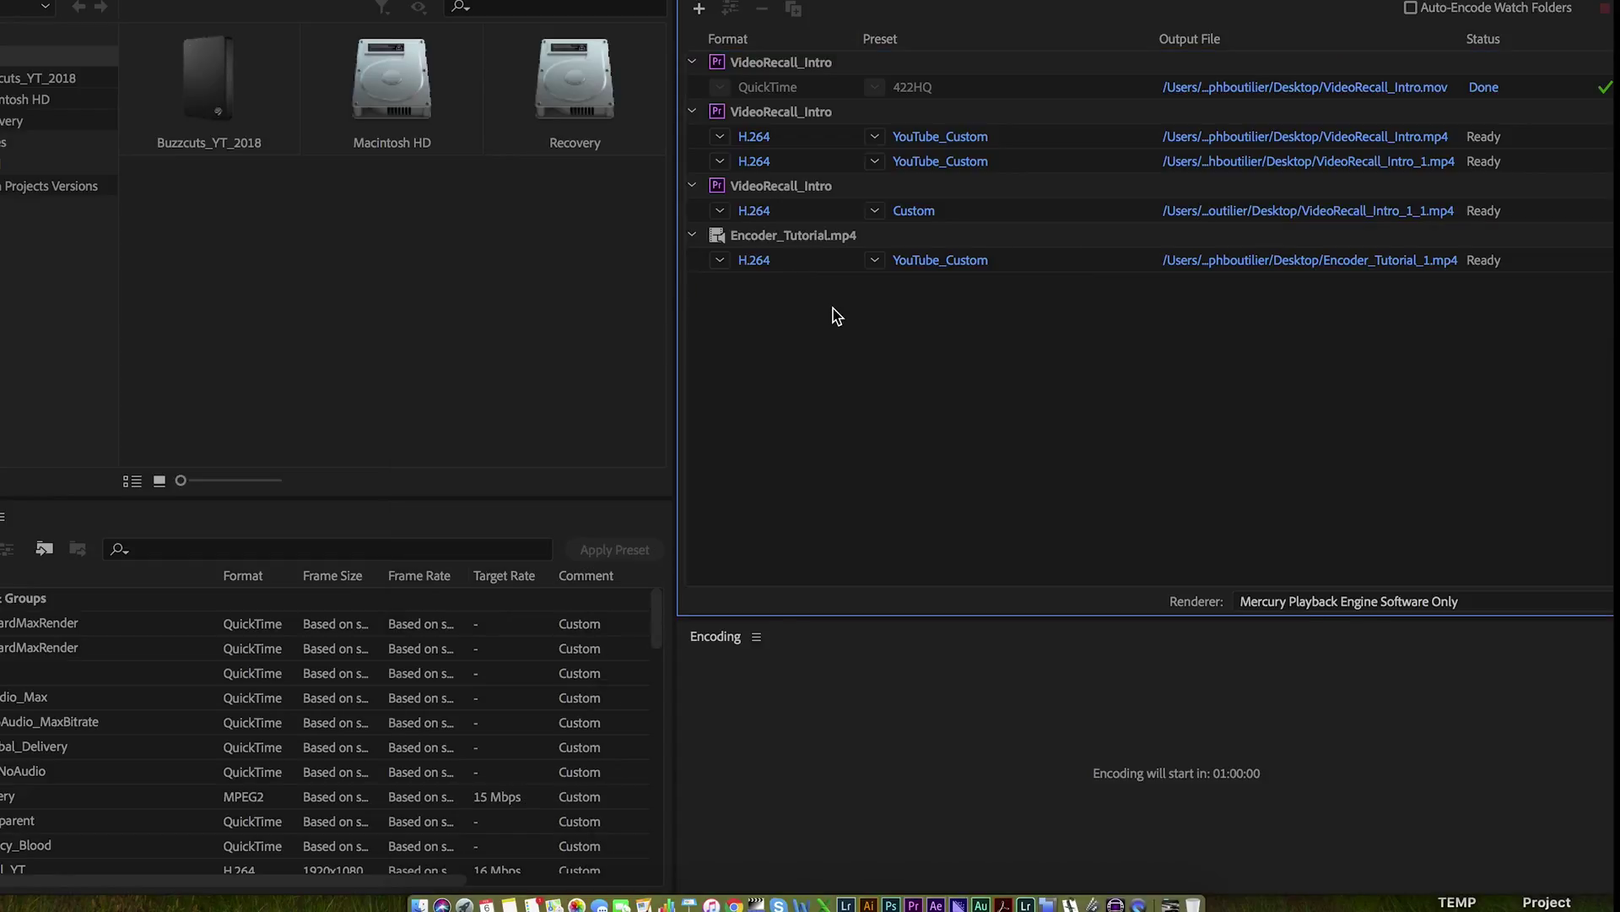
- Inspect the export settings of the Encoder_Tutorial_1.mp4 output, scrub its preview to about 00:10:42:46, and cancel the settings
{"action": "left_click", "coordinate": [835, 315]}
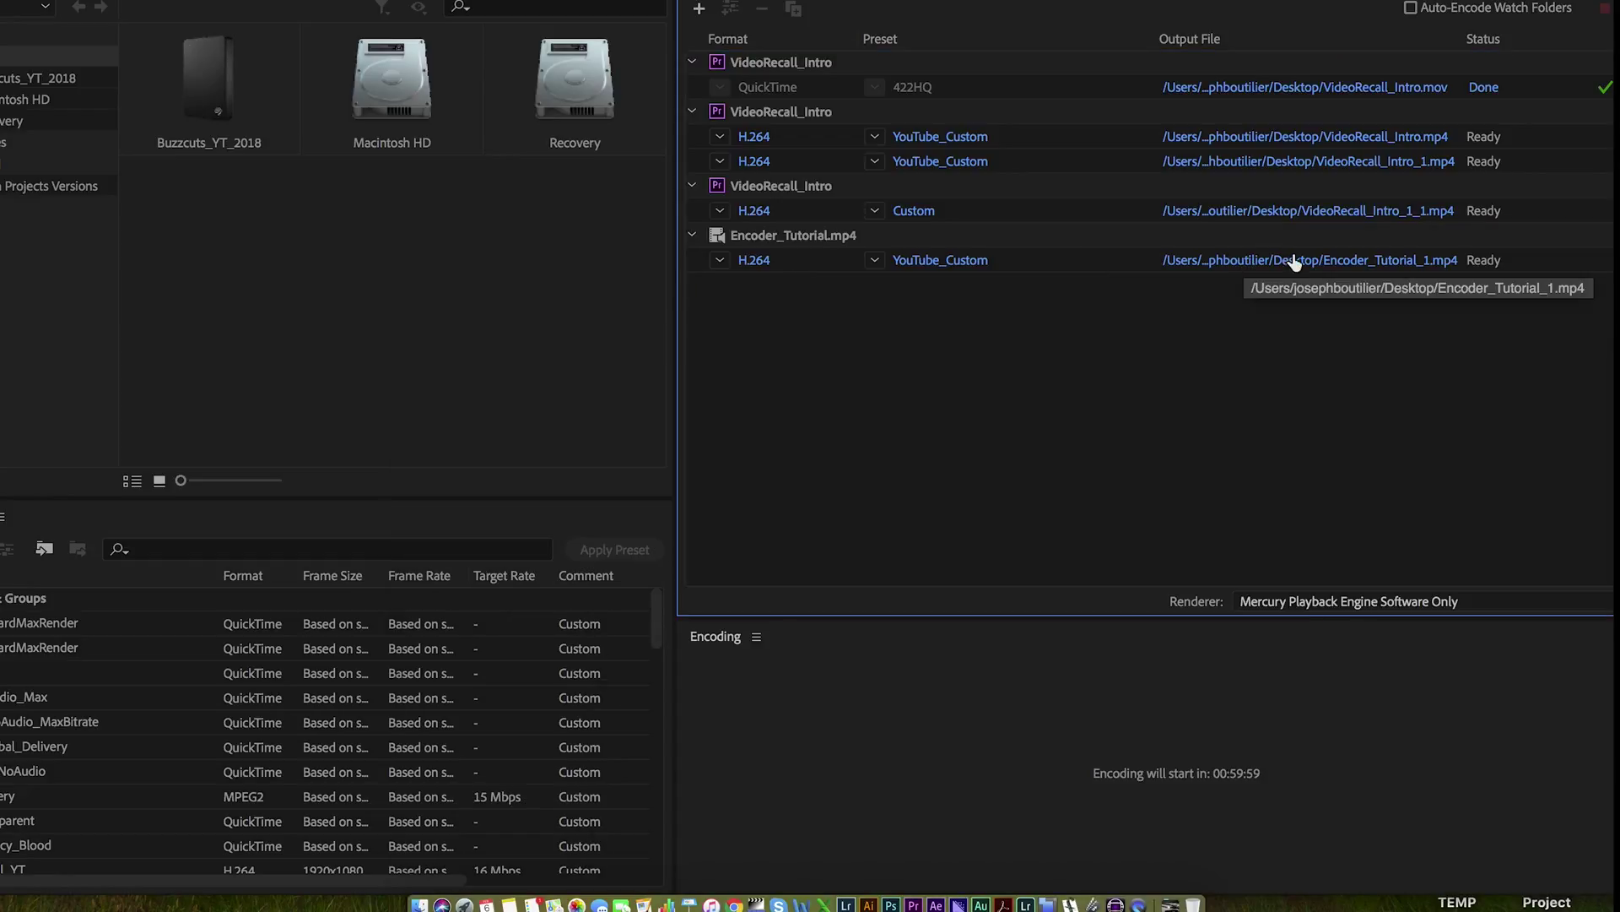
{"action": "left_click", "coordinate": [754, 262]}
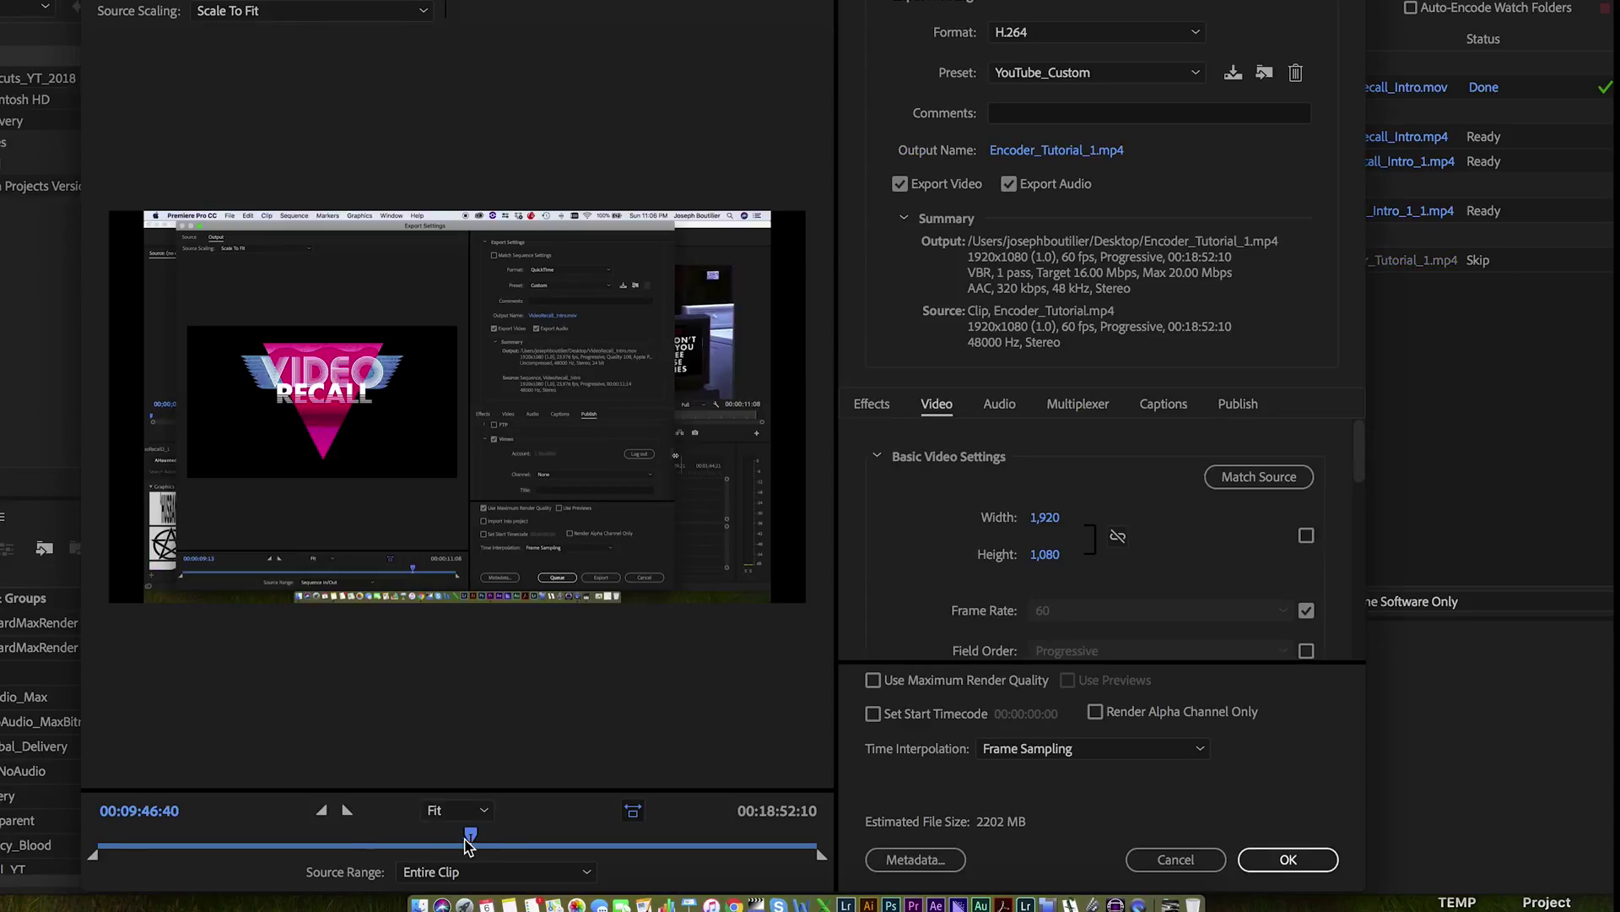
{"action": "left_click_drag", "start_coordinate": [465, 836], "coordinate": [506, 835]}
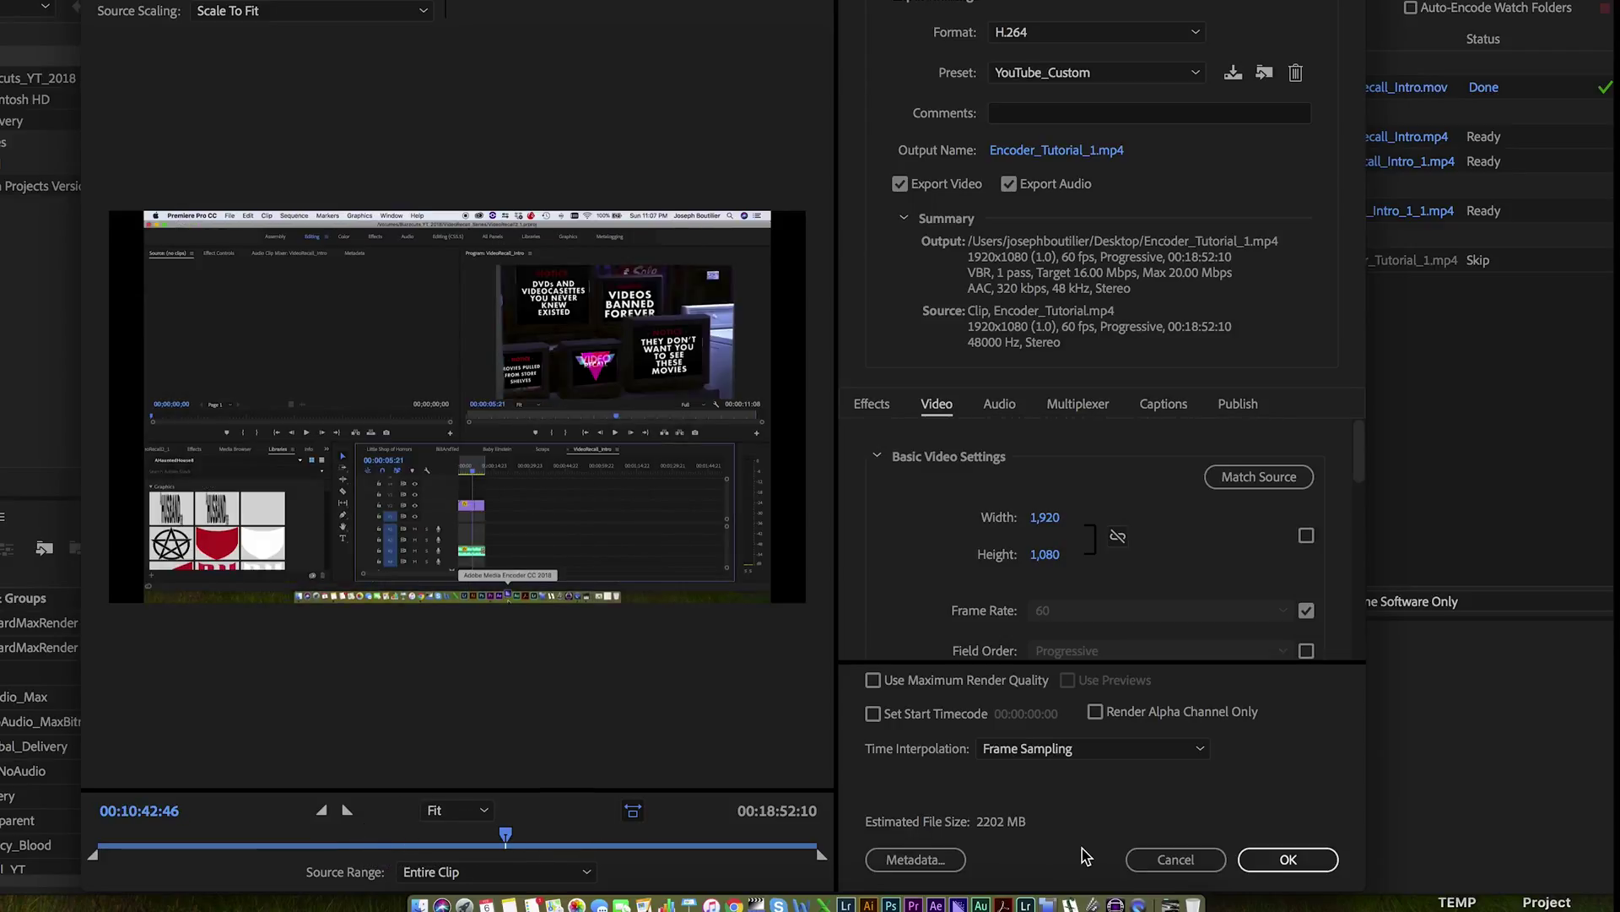
{"action": "left_click", "coordinate": [1173, 859]}
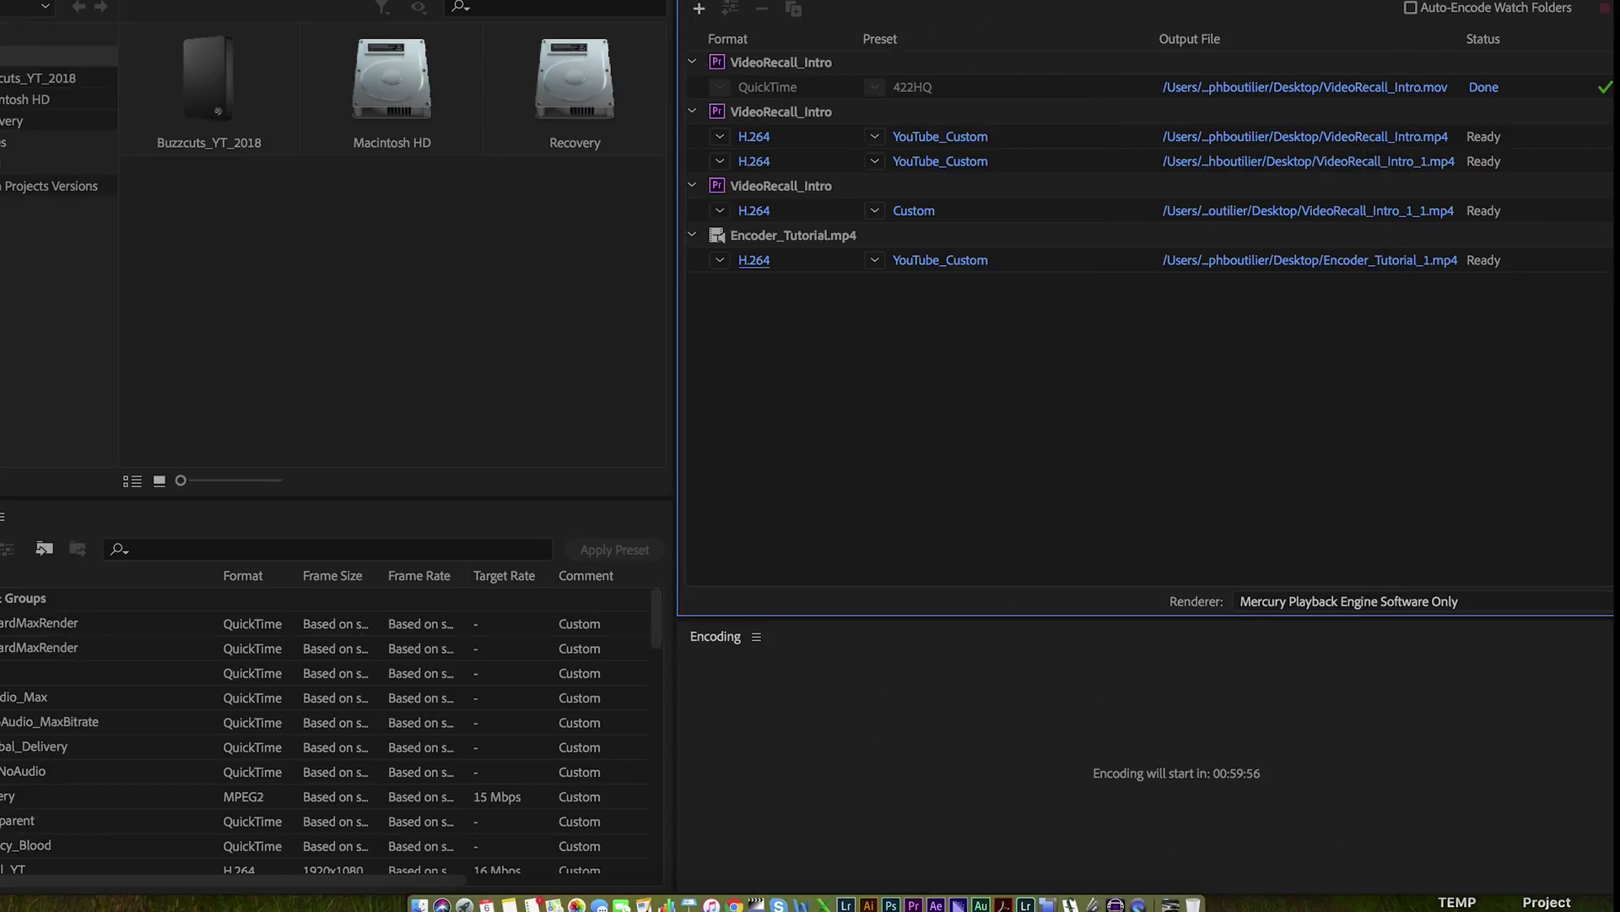
- Quit Adobe Media Encoder with the remaining outputs still in the queue
{"action": "left_click", "coordinate": [106, 0]}
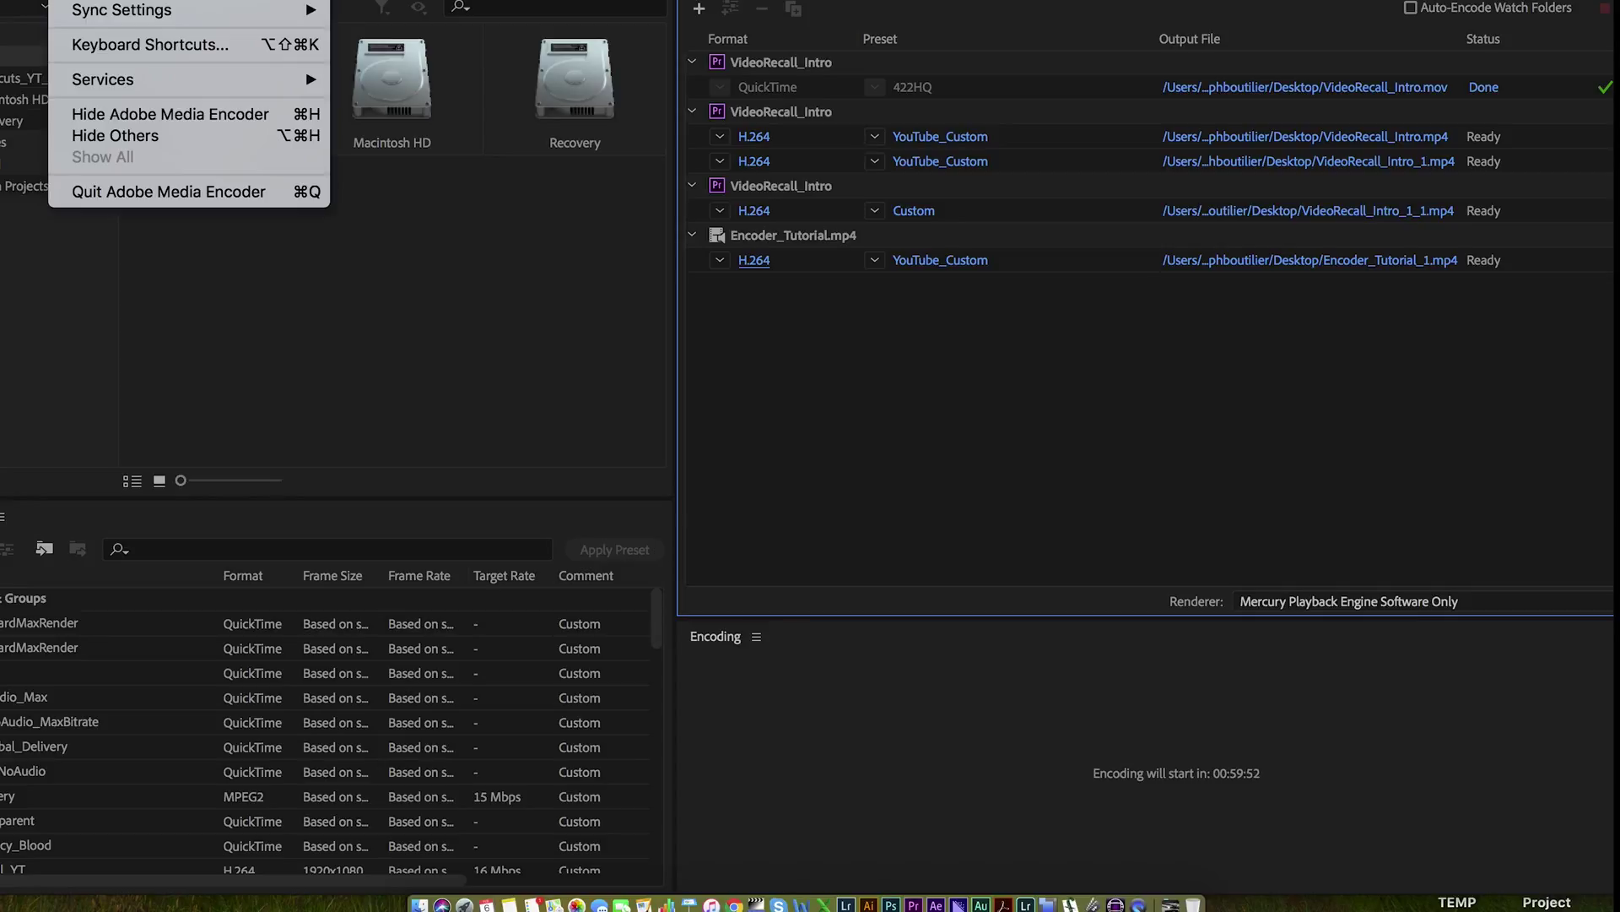
{"action": "left_click", "coordinate": [115, 0]}
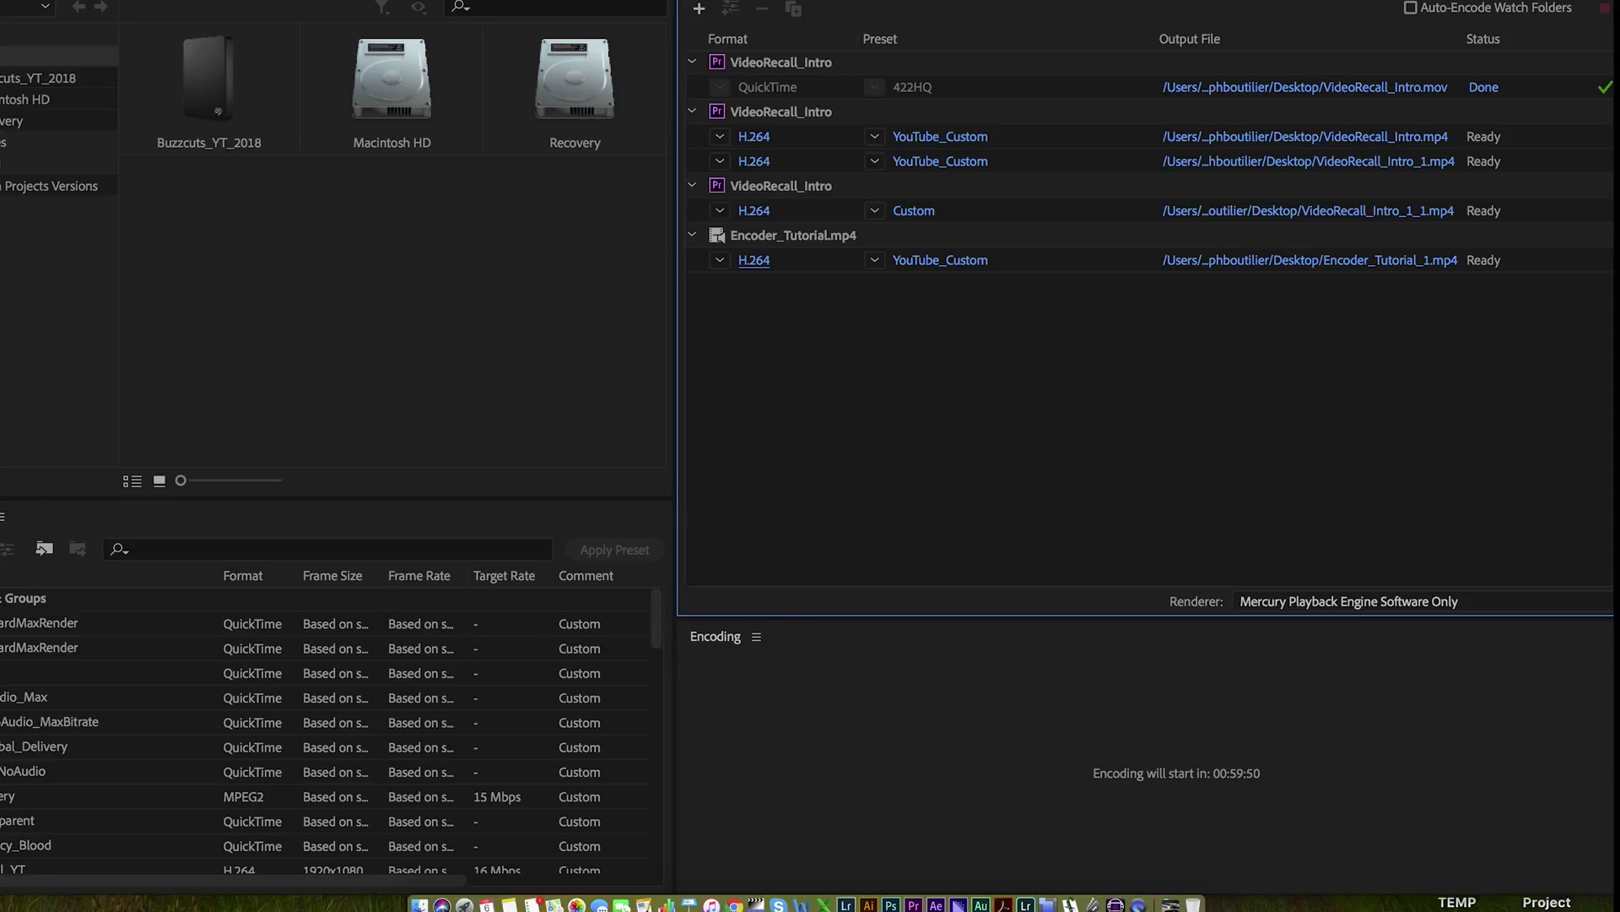
{"action": "left_click", "coordinate": [109, 0]}
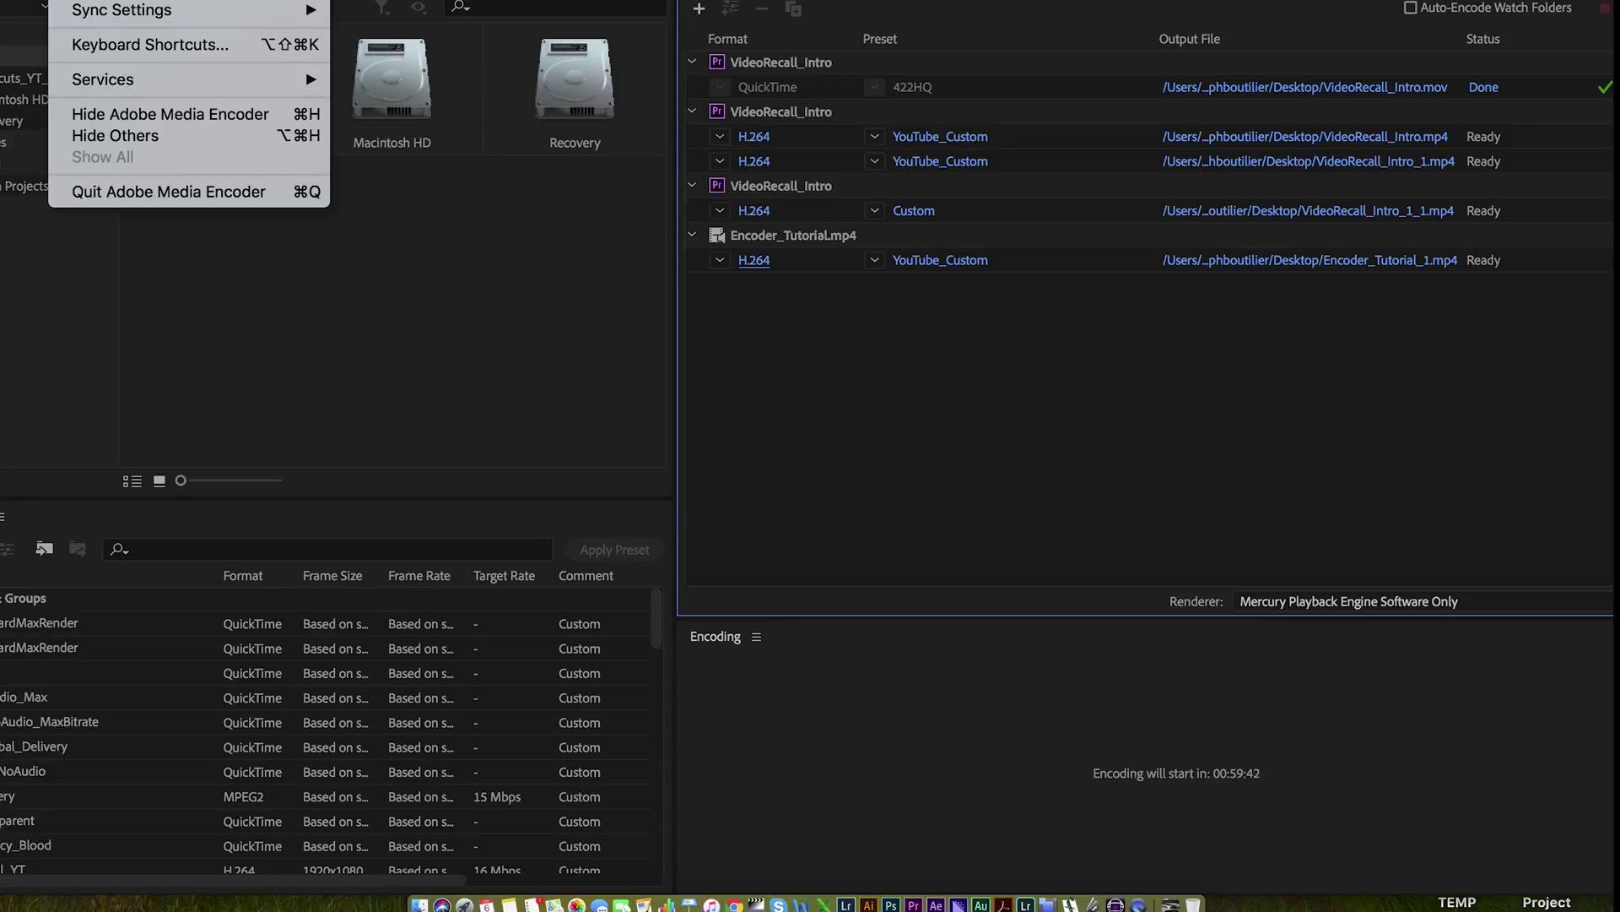
{"action": "left_click", "coordinate": [174, 197]}
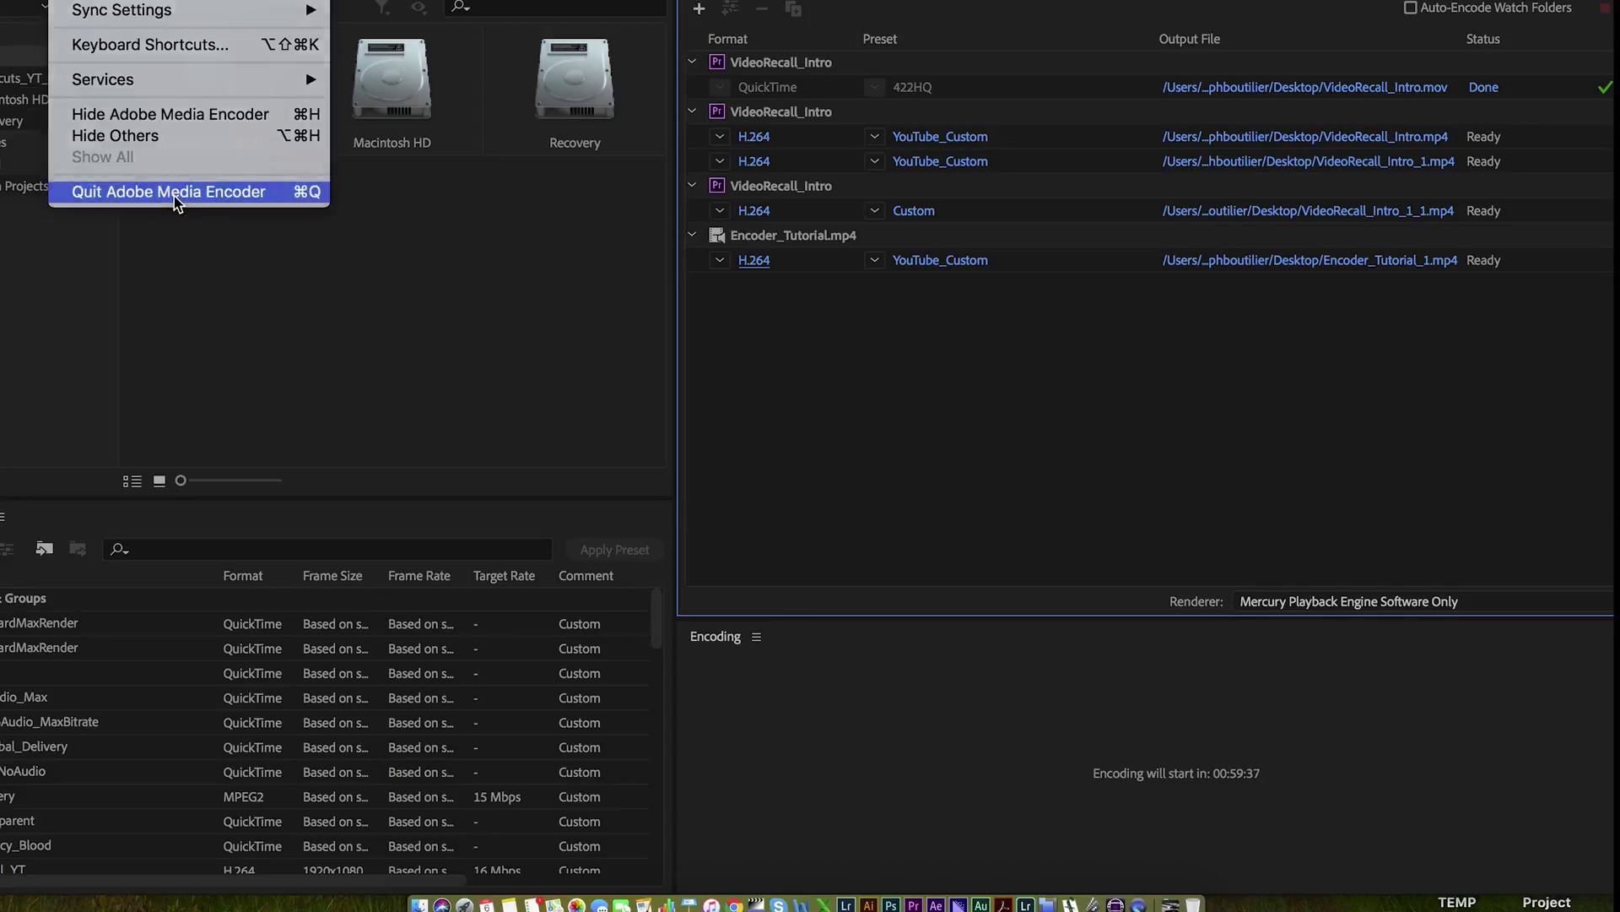
- In Premiere Pro, scrub the VideoRecall_Intro sequence to about 00:00:08:14 and bring up the application's own commands
{"action": "left_click_drag", "start_coordinate": [817, 584], "coordinate": [867, 592]}
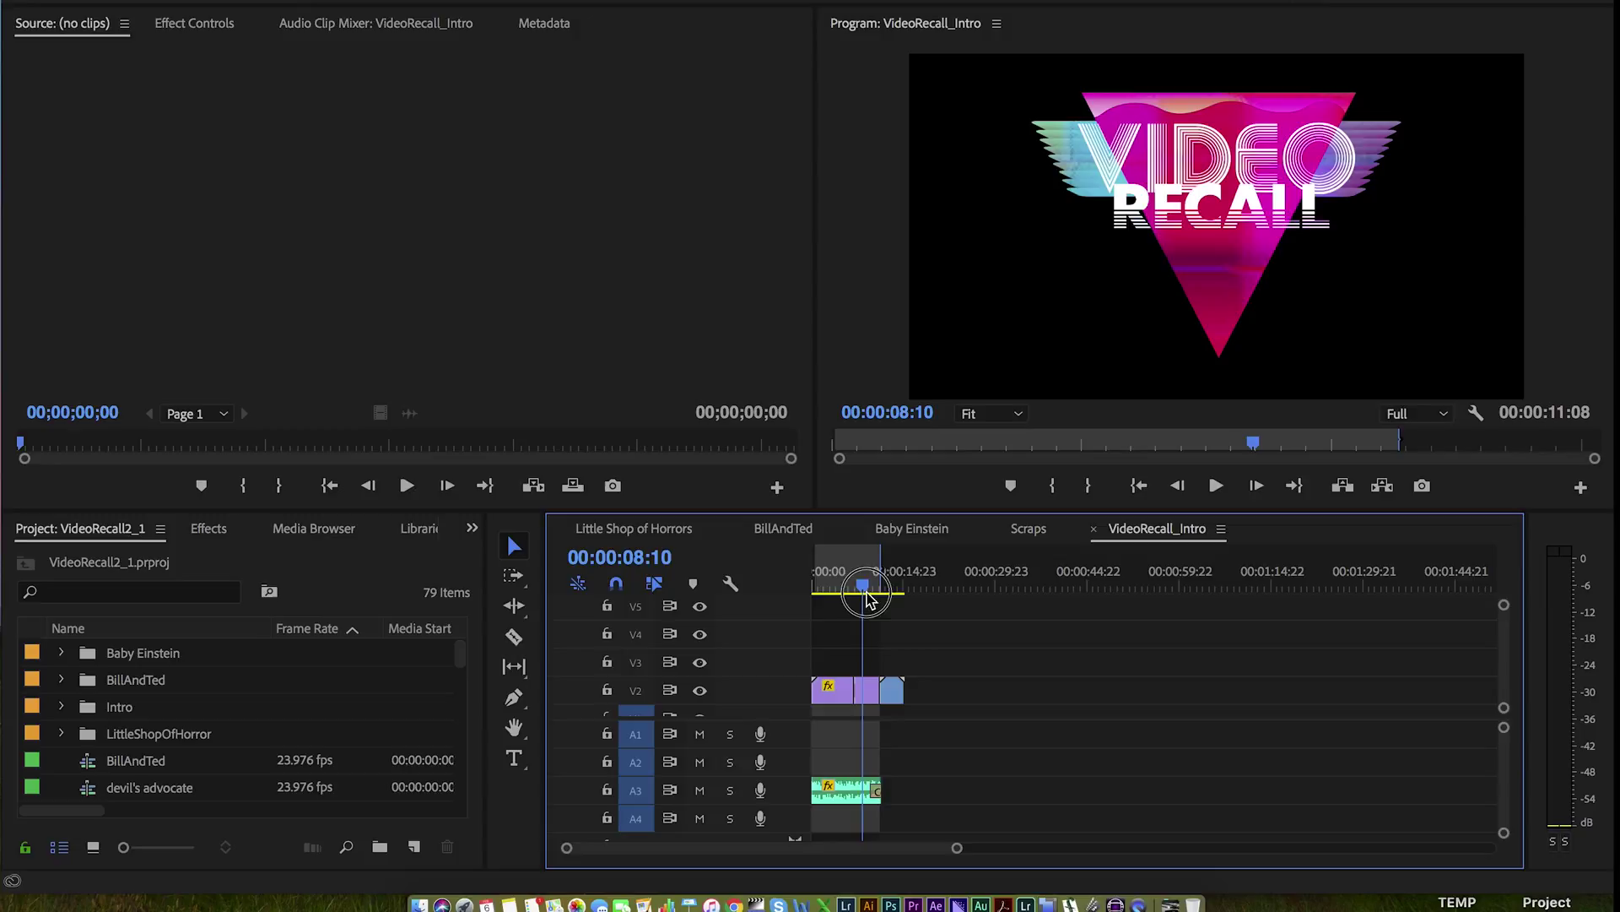
{"action": "left_click", "coordinate": [101, 2]}
{"action": "left_click", "coordinate": [101, 1]}
{"action": "left_click", "coordinate": [101, 2]}
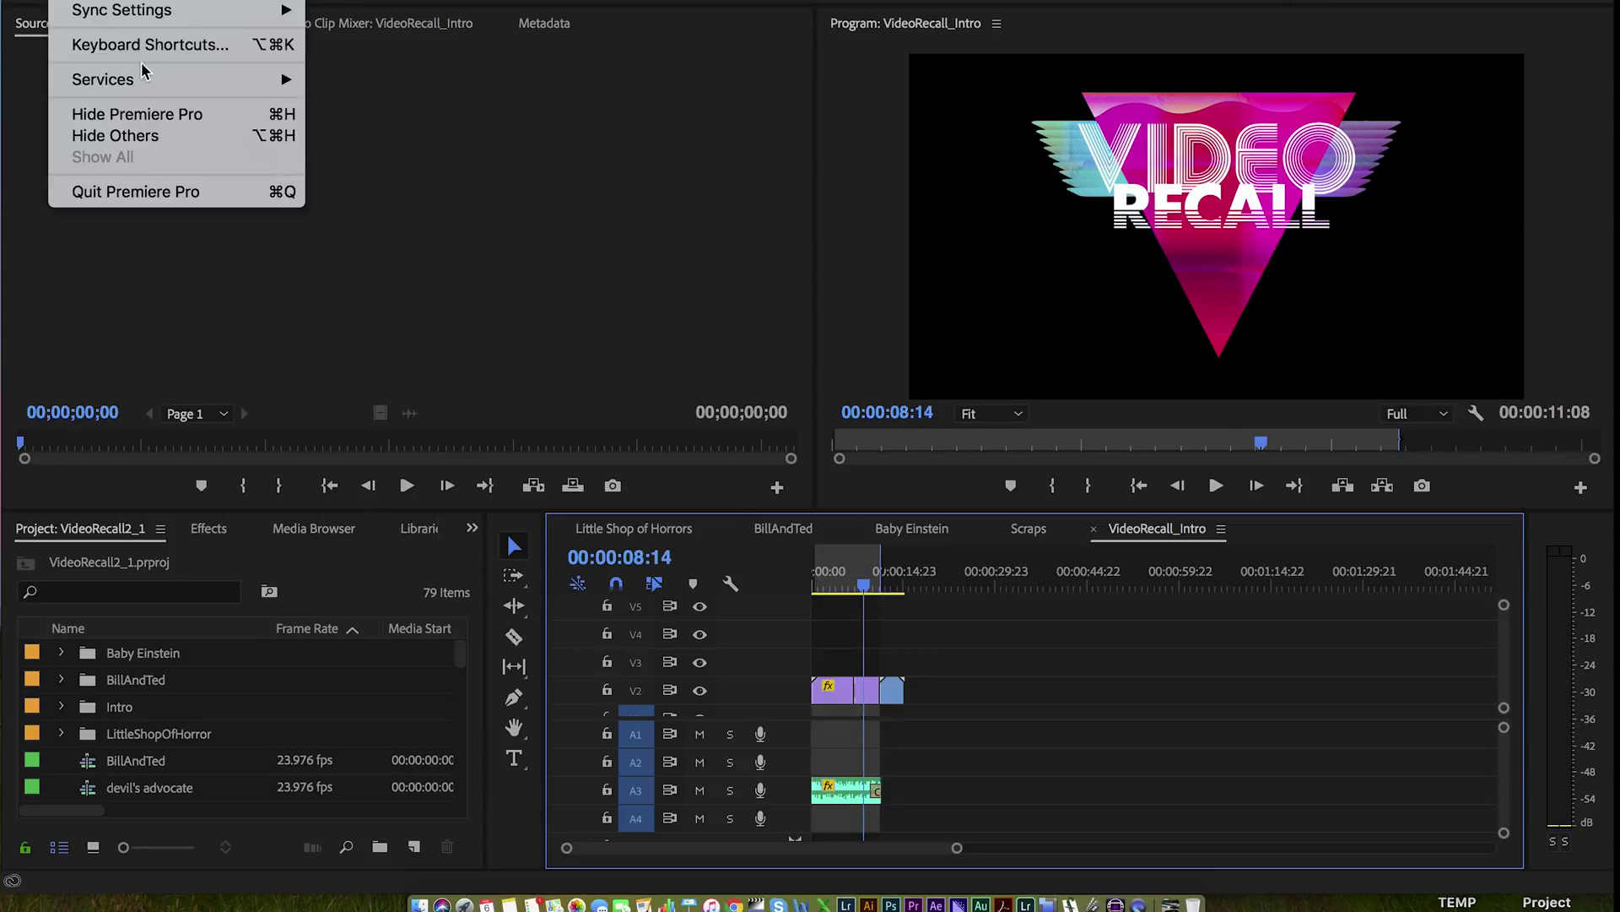